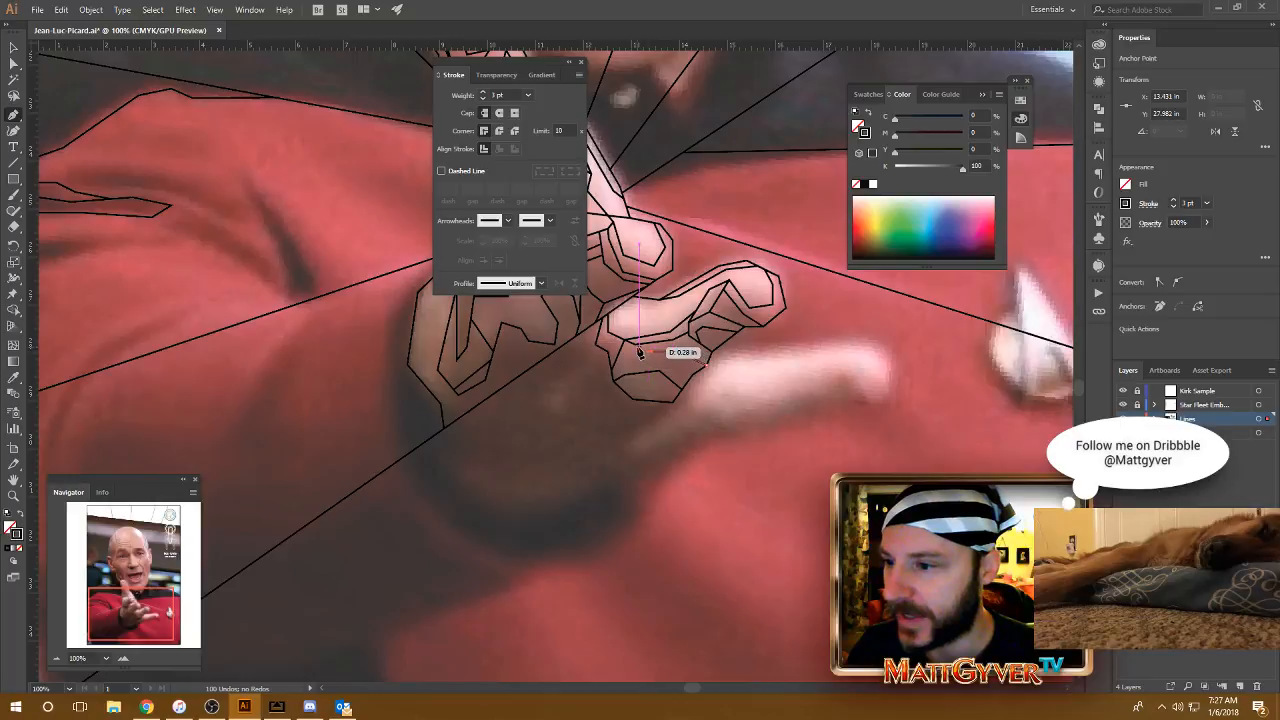
Step: Finish the shading line across the underside of the second-lowest finger and end the path there
{"action": "left_click", "coordinate": [634, 345]}
{"action": "key", "text": "Escape"}
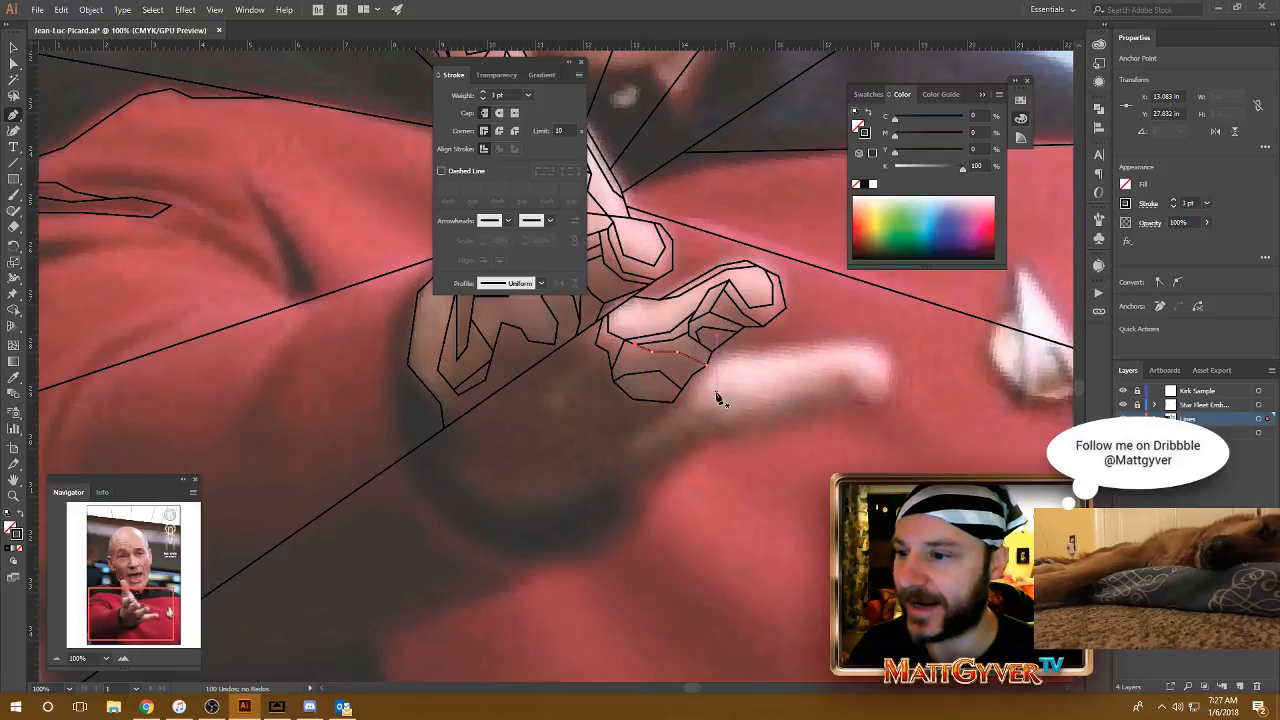
{"action": "left_click_drag", "start_coordinate": [704, 394], "coordinate": [724, 375]}
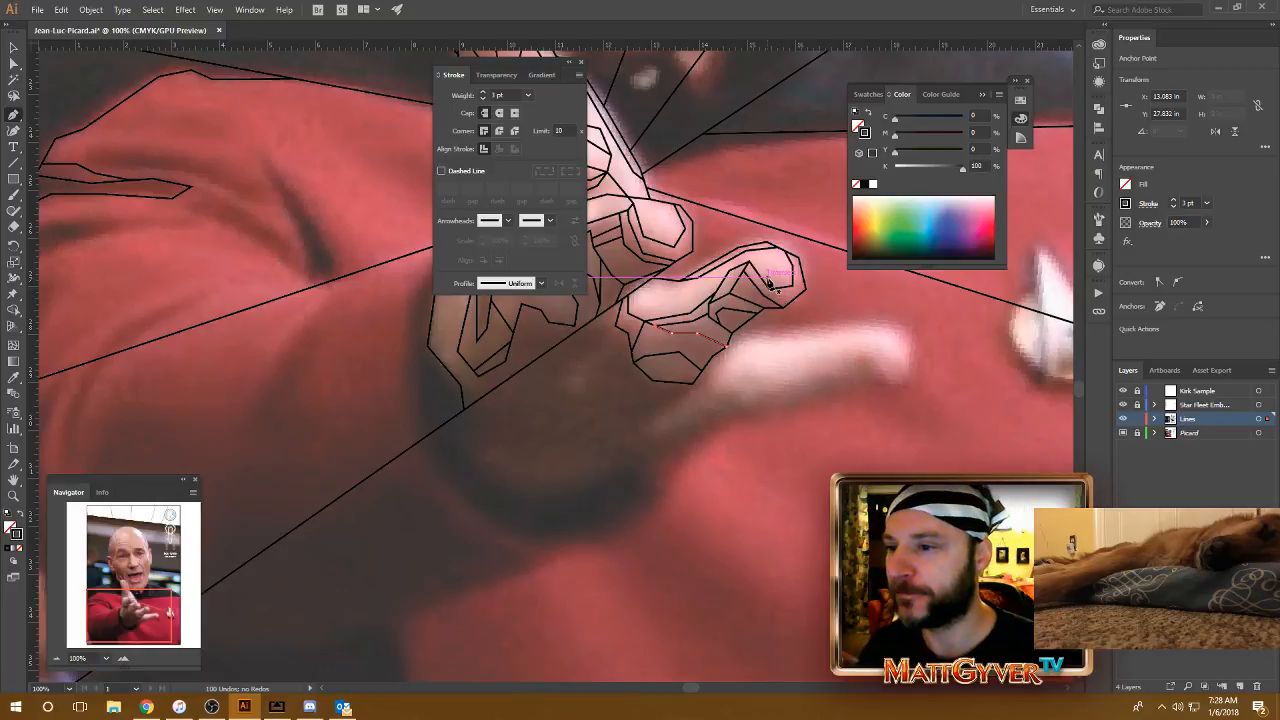
Step: Add a short line joining the palm's outer left edge to its inner shading contour, and start another from that edge's upper corner into the palm
{"action": "left_click_drag", "start_coordinate": [755, 290], "coordinate": [783, 272]}
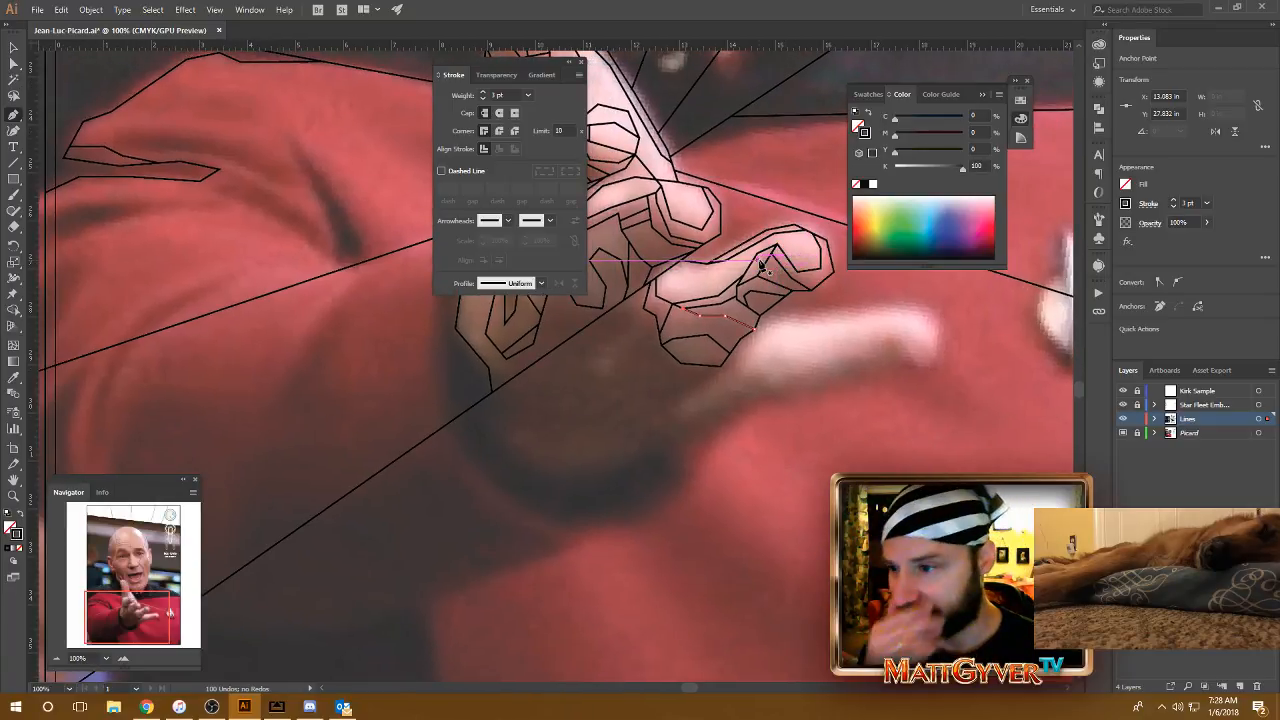
{"action": "left_click_drag", "start_coordinate": [656, 358], "coordinate": [781, 346]}
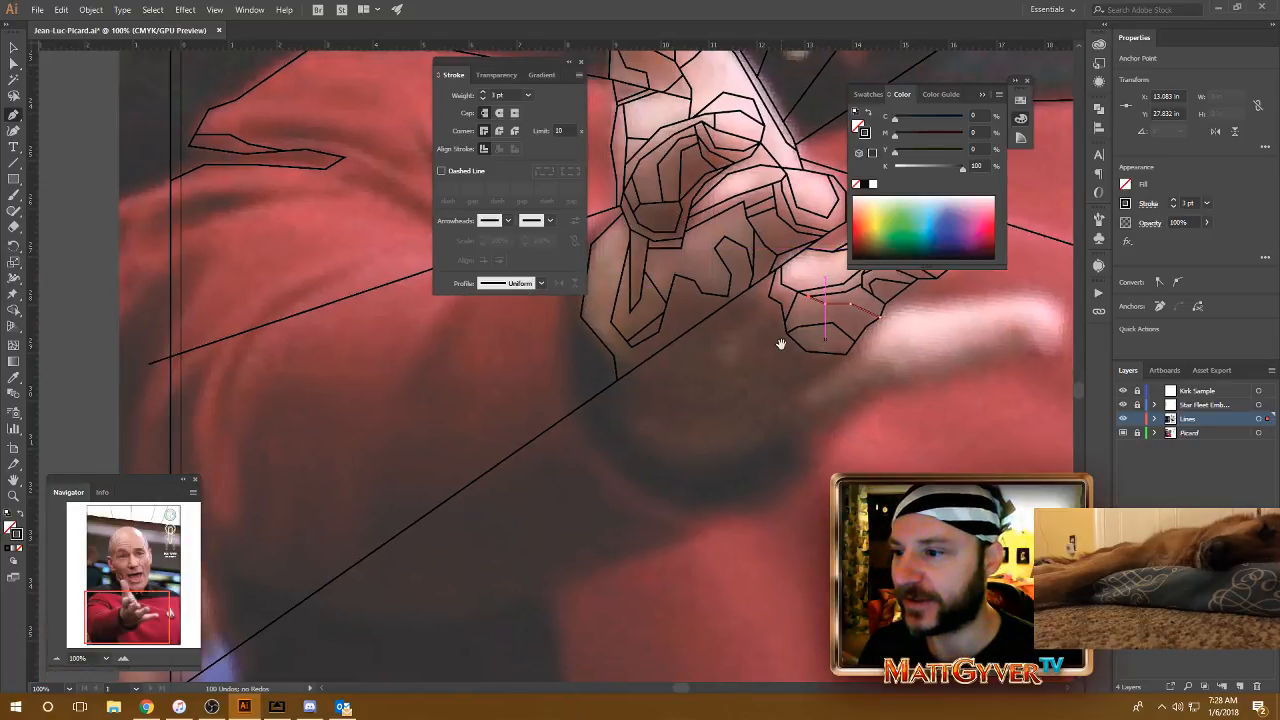
{"action": "left_click", "coordinate": [614, 356]}
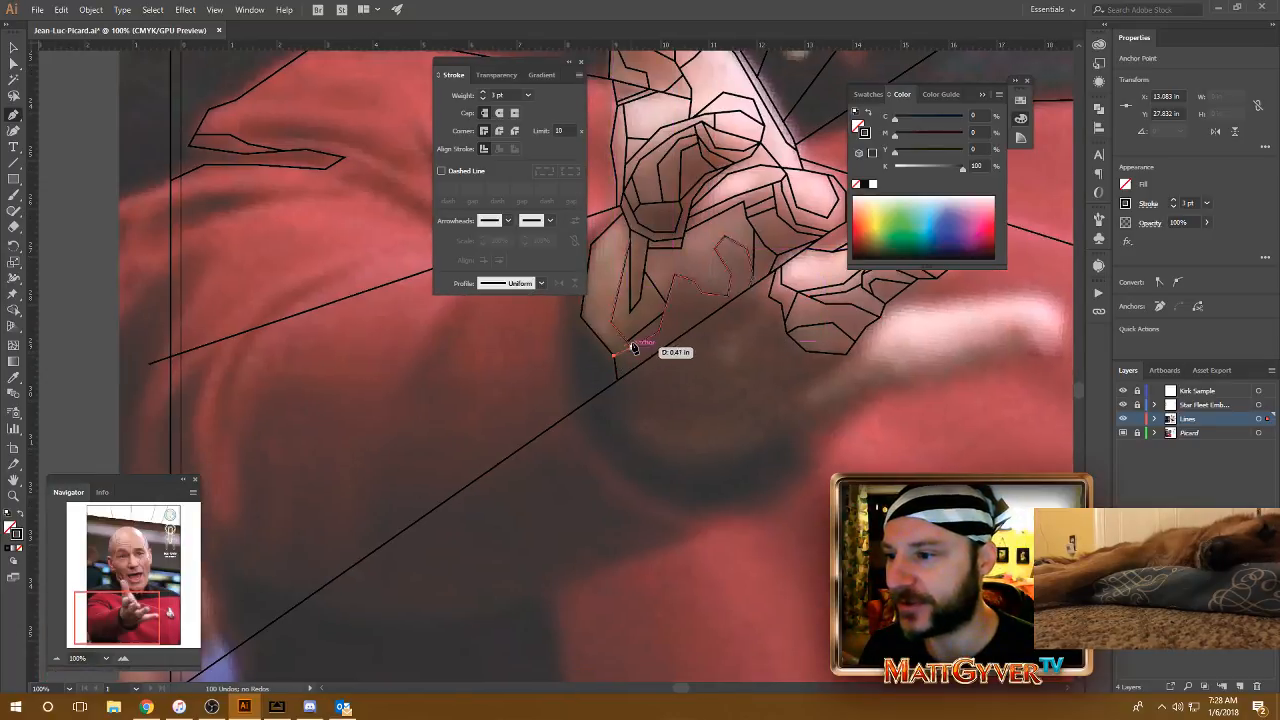
{"action": "left_click", "coordinate": [631, 347]}
{"action": "left_click_drag", "start_coordinate": [680, 378], "coordinate": [733, 425]}
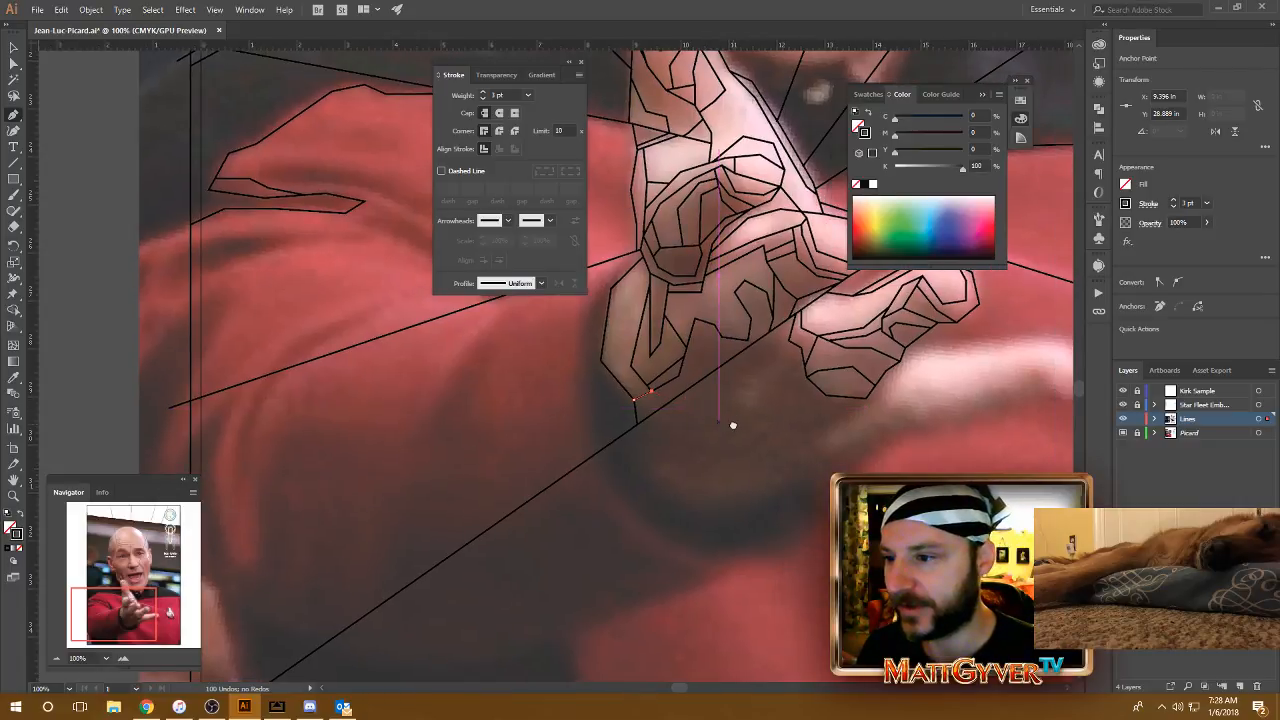
{"action": "left_click", "coordinate": [636, 270]}
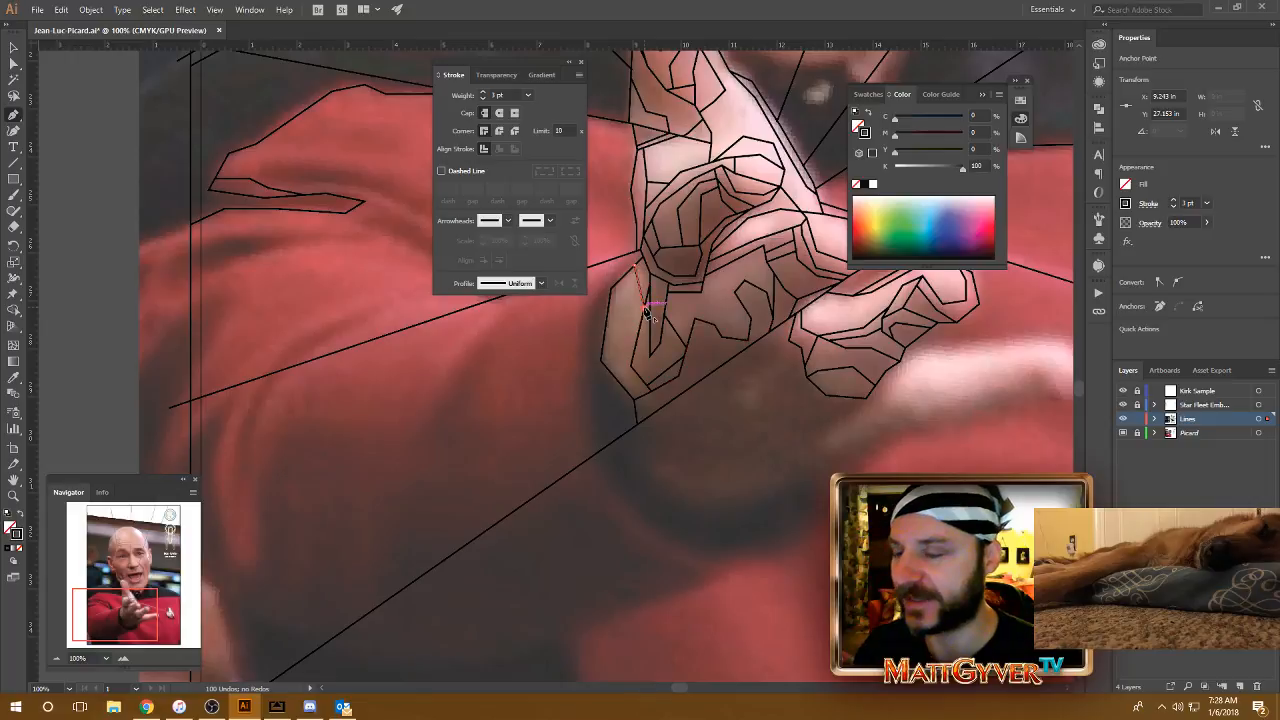
Step: Draw a narrow pointed shadow facet on the palm beneath the long diagonal line and adjust its upper anchor point inward
{"action": "key", "text": "space"}
{"action": "left_click_drag", "start_coordinate": [846, 377], "coordinate": [690, 301]}
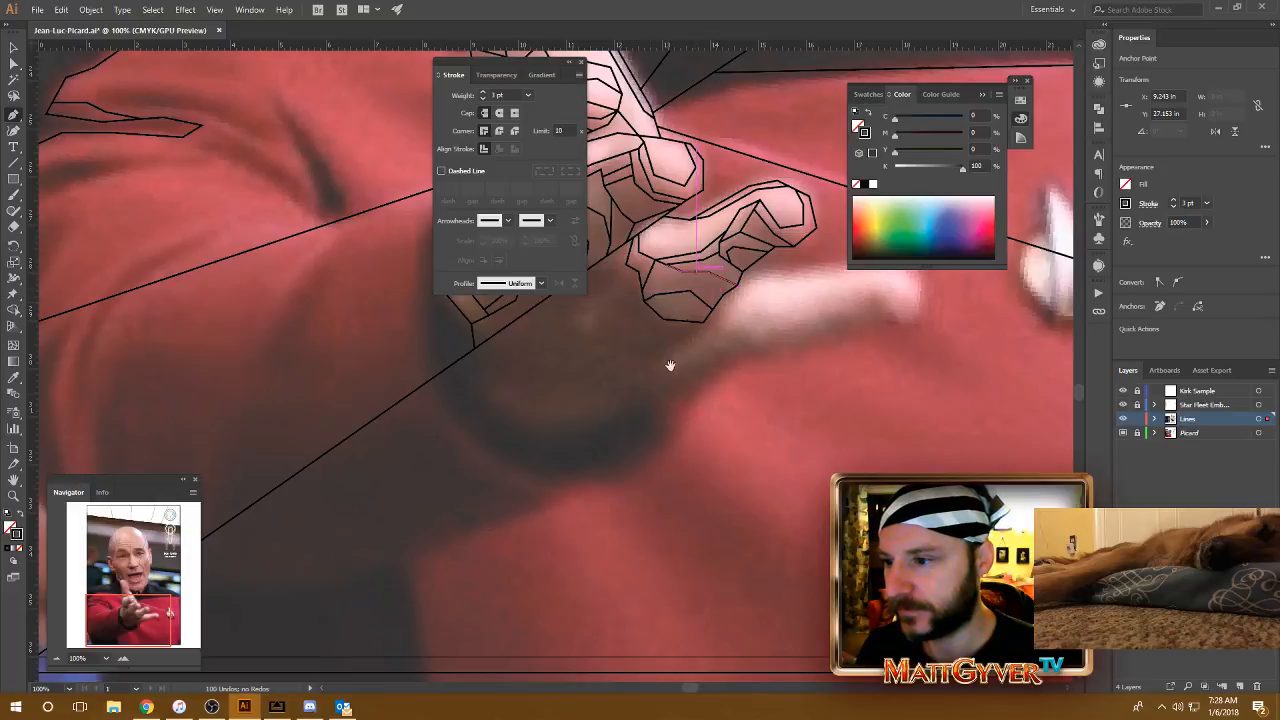
{"action": "left_click_drag", "start_coordinate": [670, 365], "coordinate": [749, 403]}
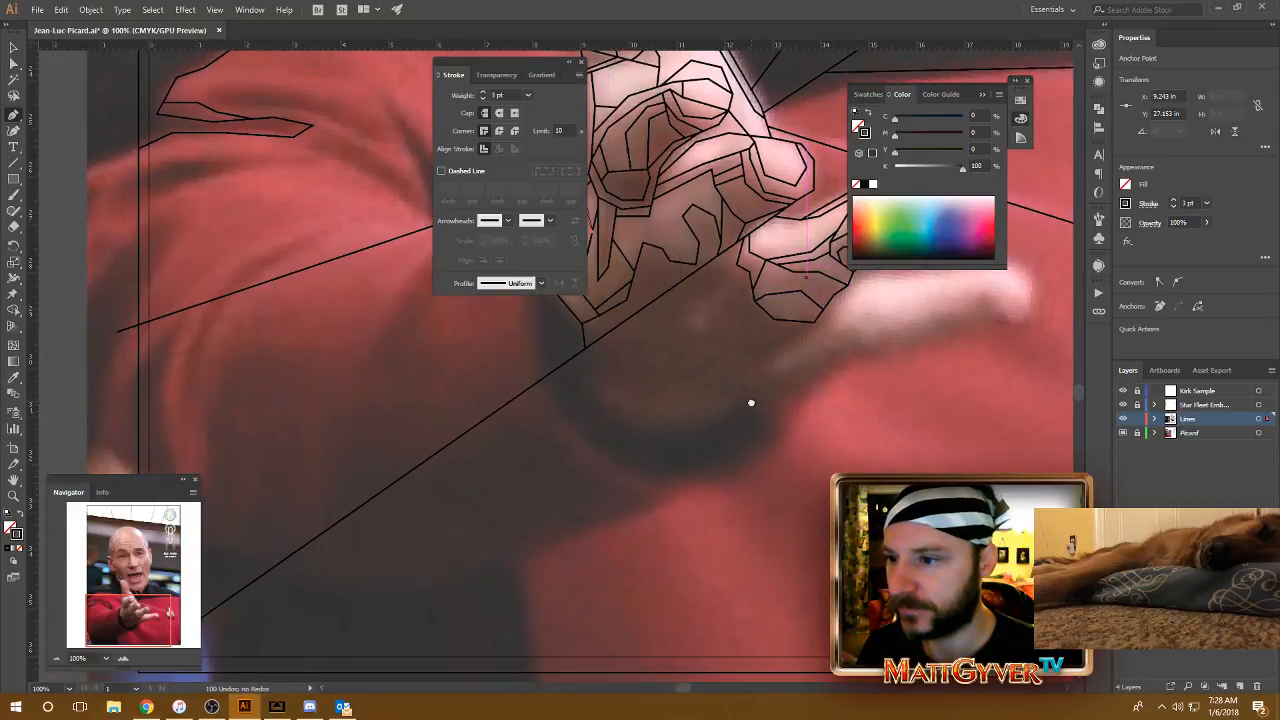
{"action": "left_click", "coordinate": [738, 267]}
{"action": "left_click", "coordinate": [678, 316]}
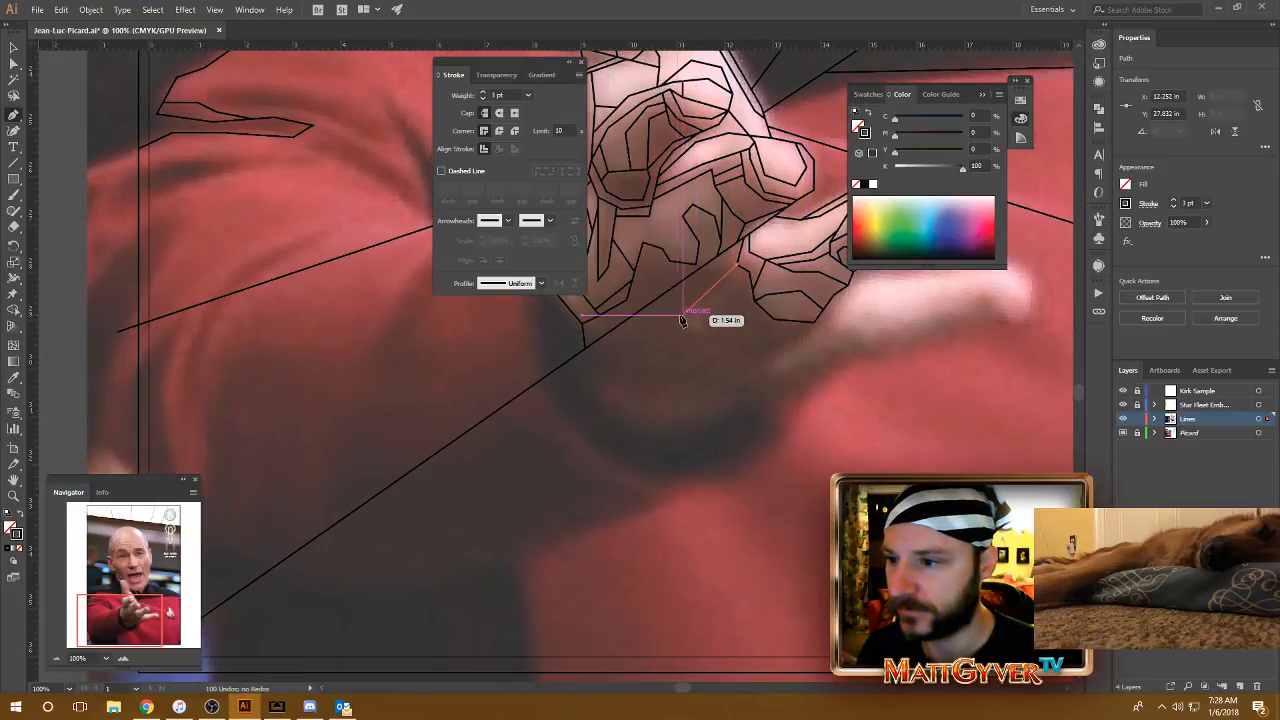
{"action": "left_click", "coordinate": [689, 353]}
{"action": "left_click", "coordinate": [712, 306]}
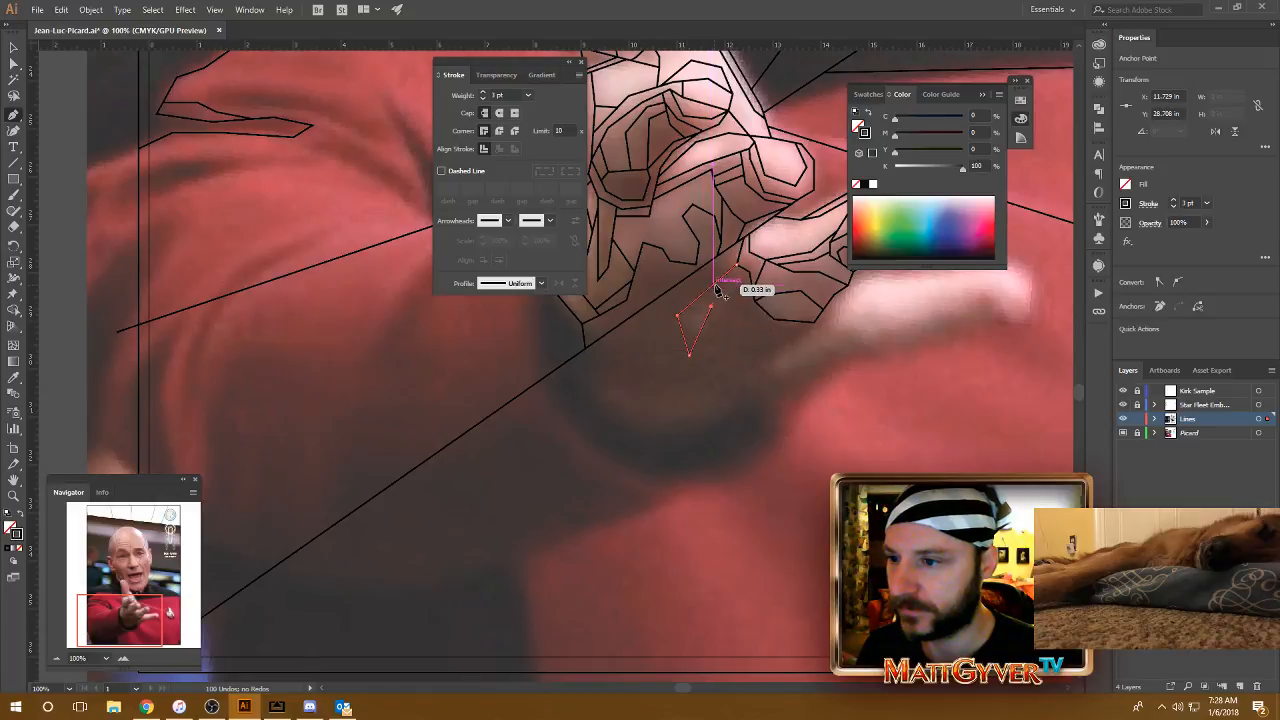
{"action": "key", "text": "a"}
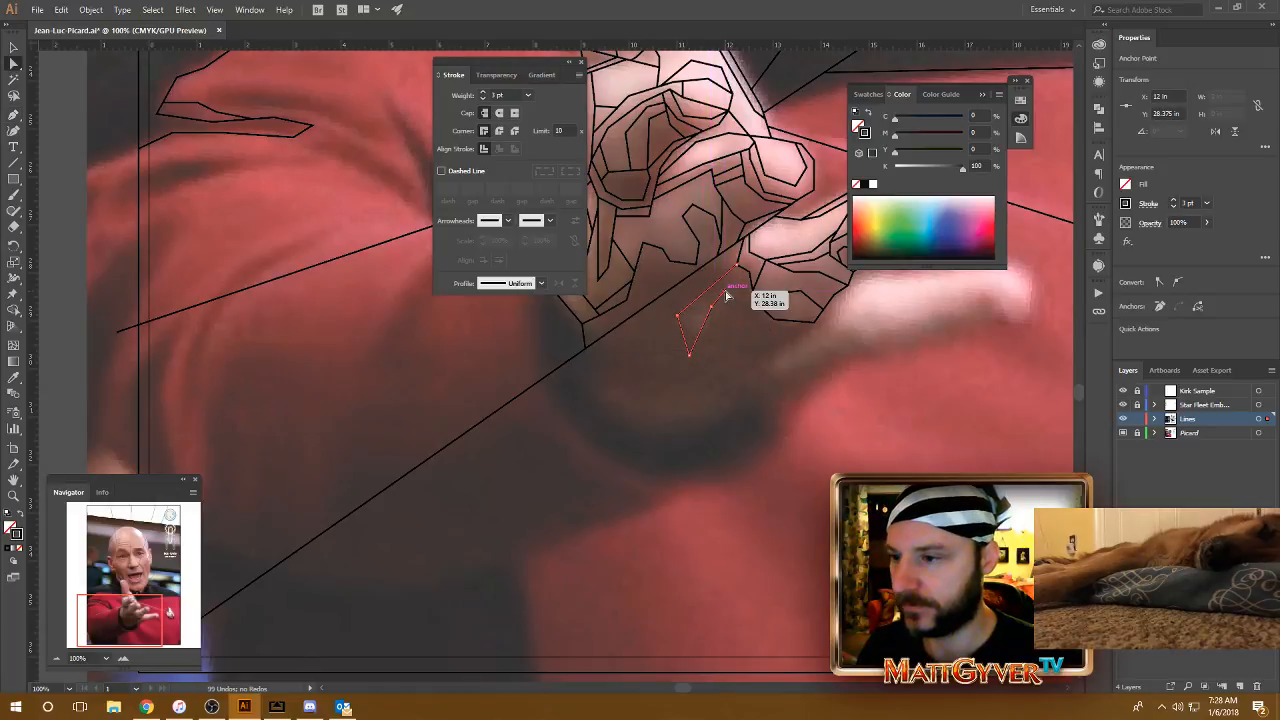
{"action": "left_click_drag", "start_coordinate": [727, 293], "coordinate": [714, 287]}
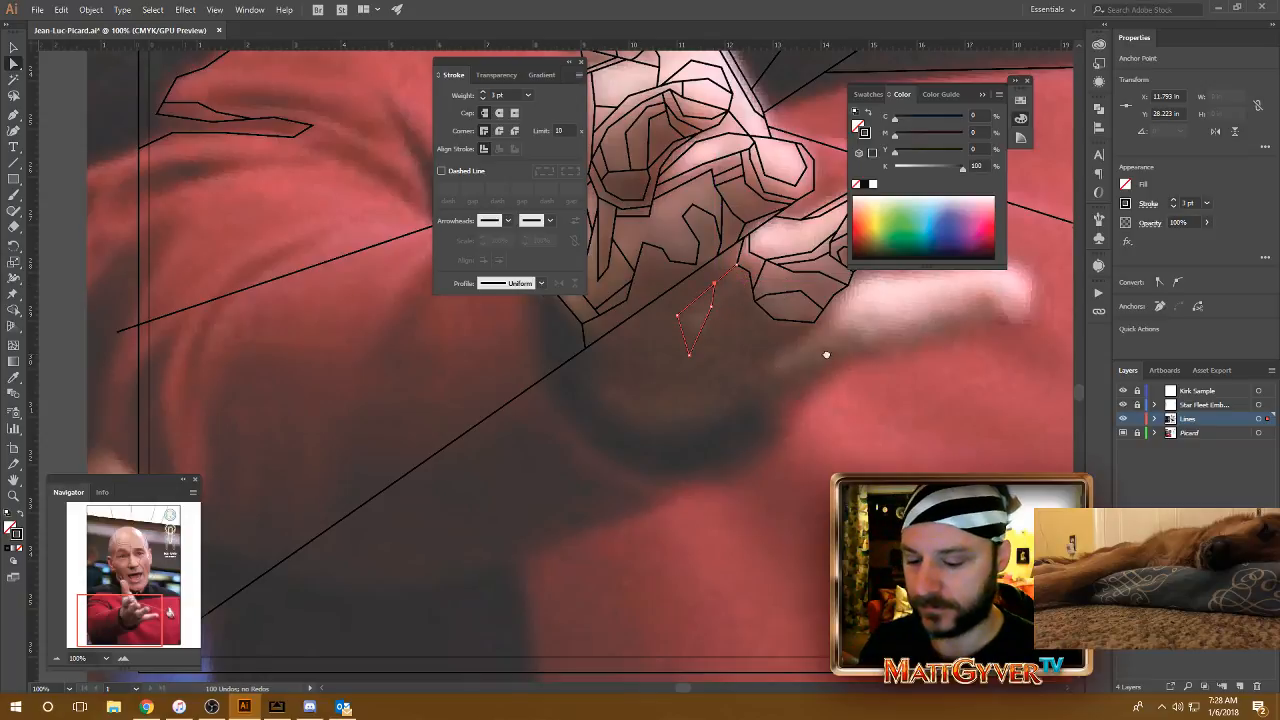
Step: Draw a straight crease line with the Pen tool from the shaded palm up to the base corner of the second-lowest finger
{"action": "left_click_drag", "start_coordinate": [826, 355], "coordinate": [735, 370]}
{"action": "key", "text": "p"}
{"action": "left_click_drag", "start_coordinate": [845, 347], "coordinate": [791, 343]}
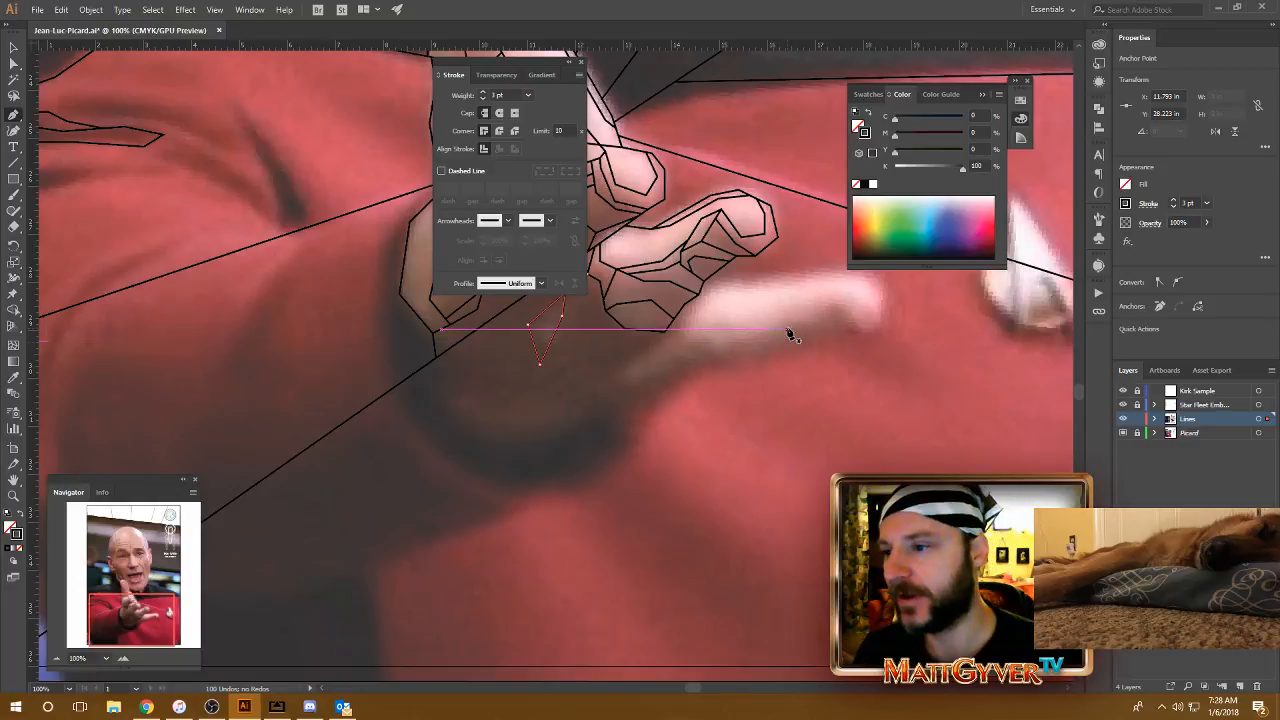
{"action": "left_click", "coordinate": [614, 372]}
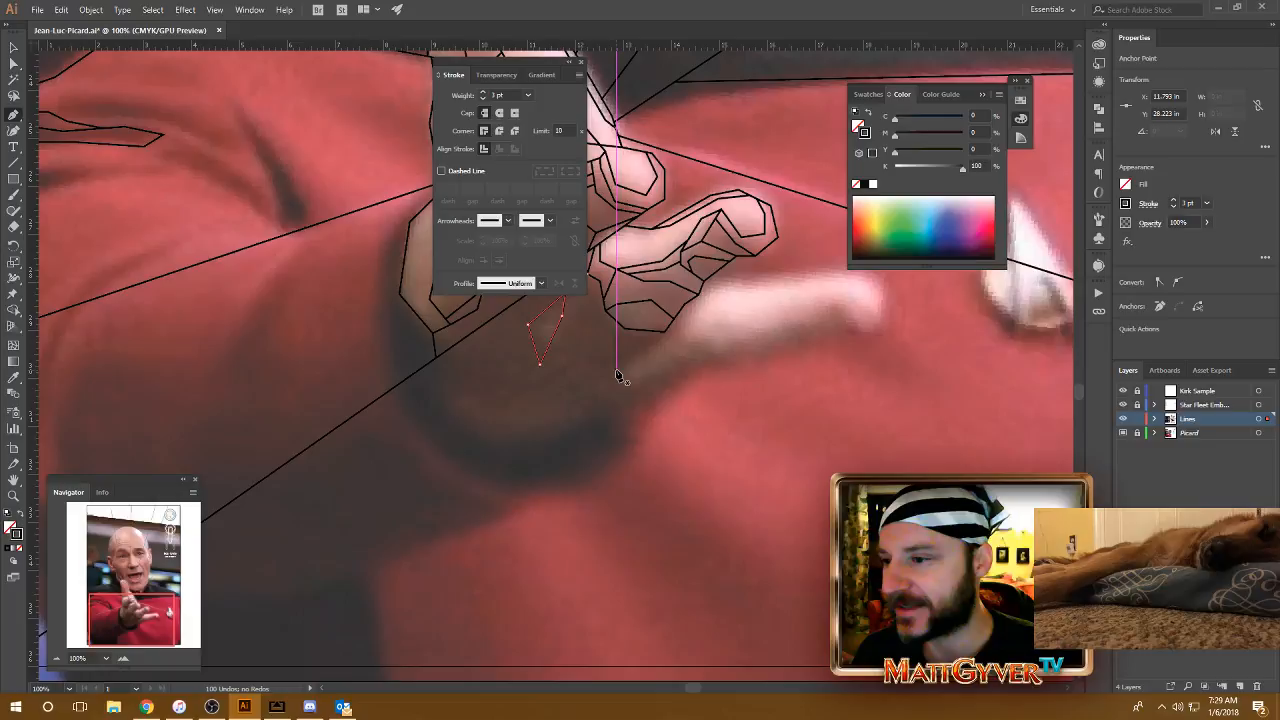
{"action": "left_click", "coordinate": [664, 333]}
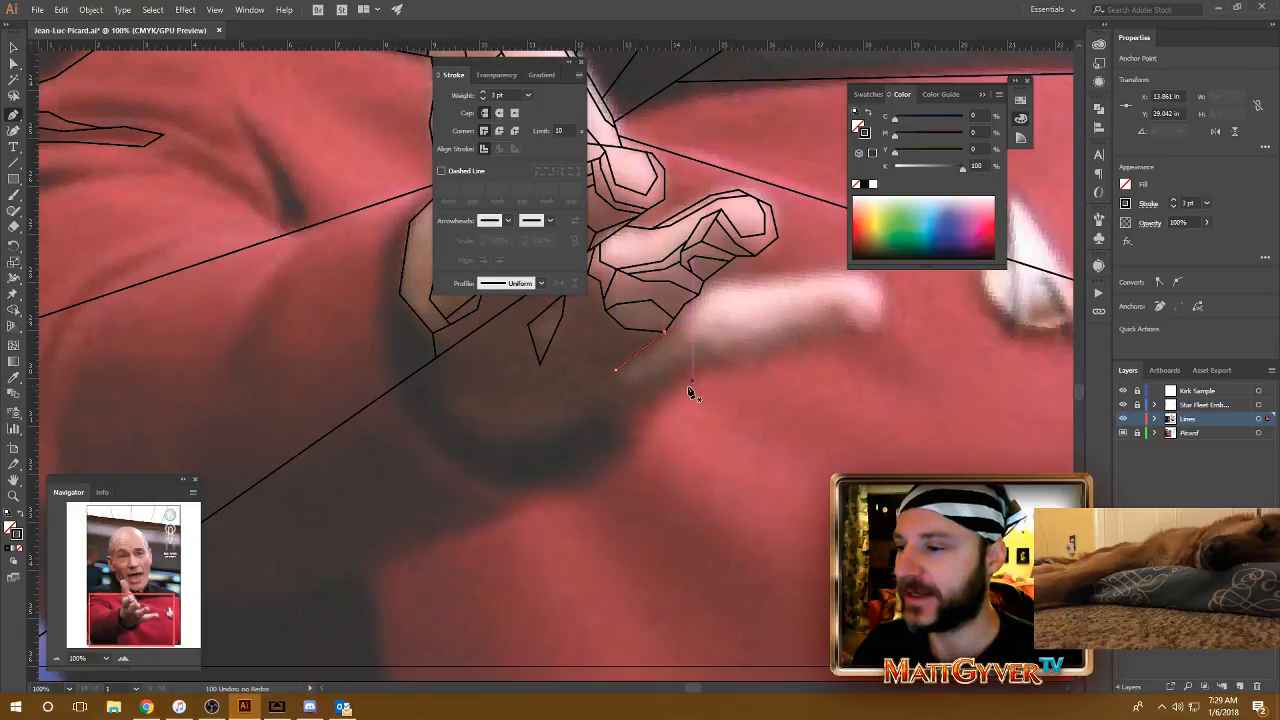
Step: Trace the upper edge of the lowest finger from where it meets the finger above, continuing around its rounded tip
{"action": "left_click_drag", "start_coordinate": [728, 346], "coordinate": [675, 358]}
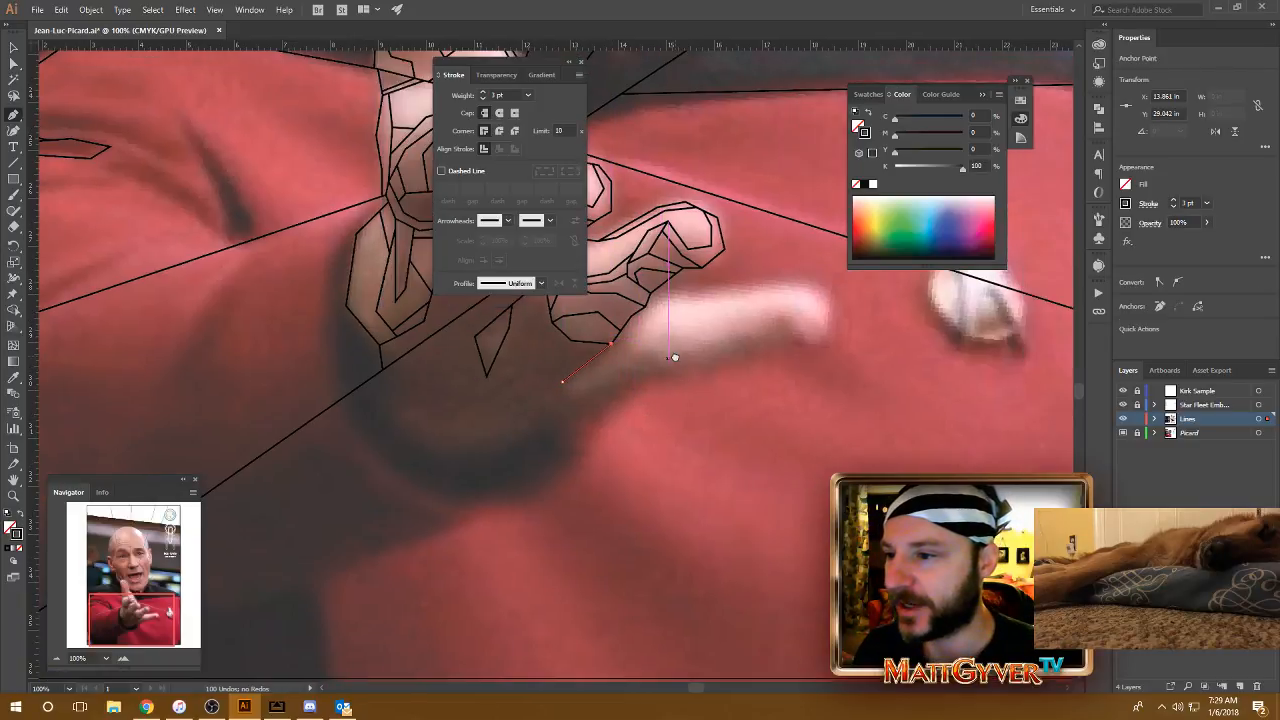
{"action": "left_click", "coordinate": [650, 299]}
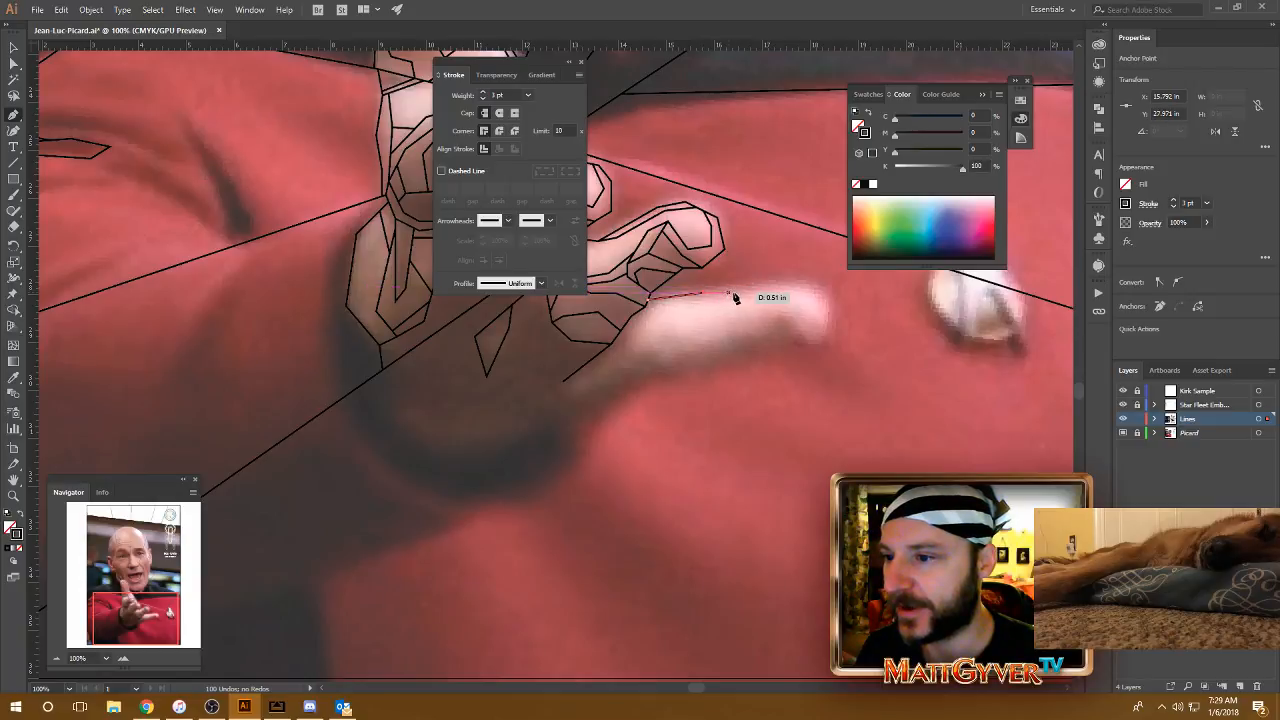
{"action": "left_click", "coordinate": [735, 296]}
{"action": "left_click", "coordinate": [778, 277]}
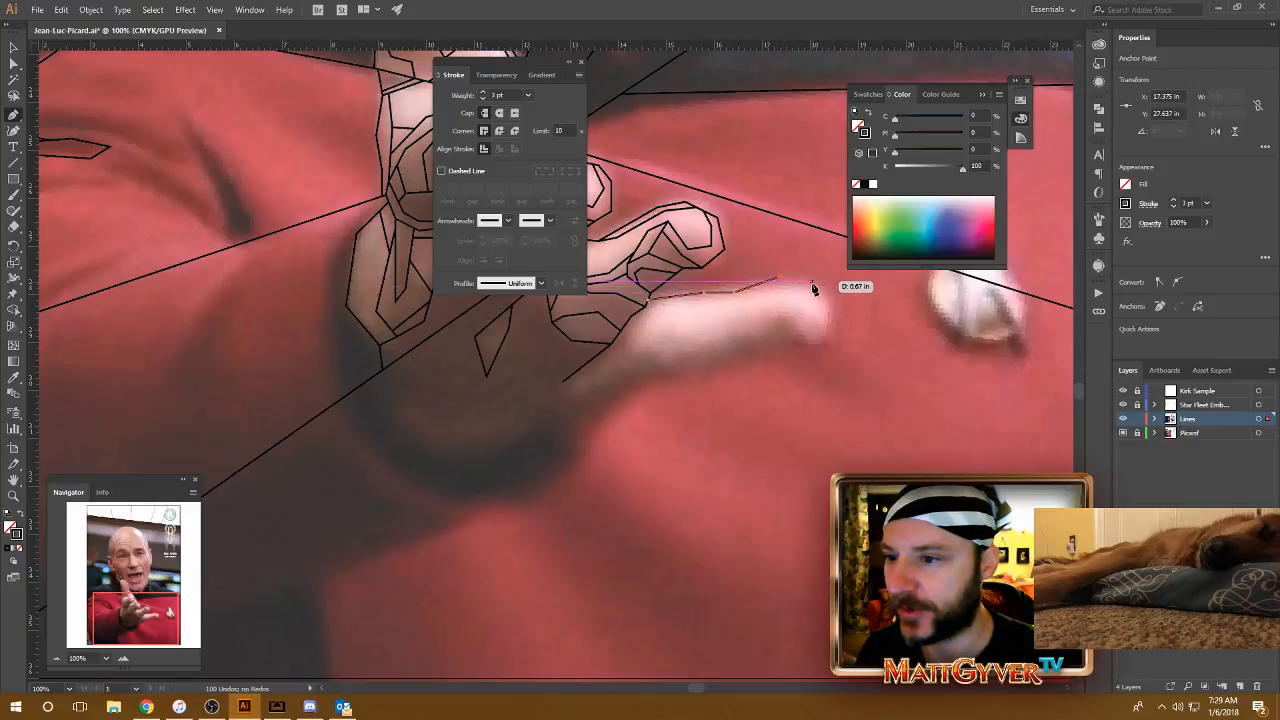
{"action": "left_click", "coordinate": [812, 286]}
{"action": "left_click_drag", "start_coordinate": [793, 320], "coordinate": [734, 286]}
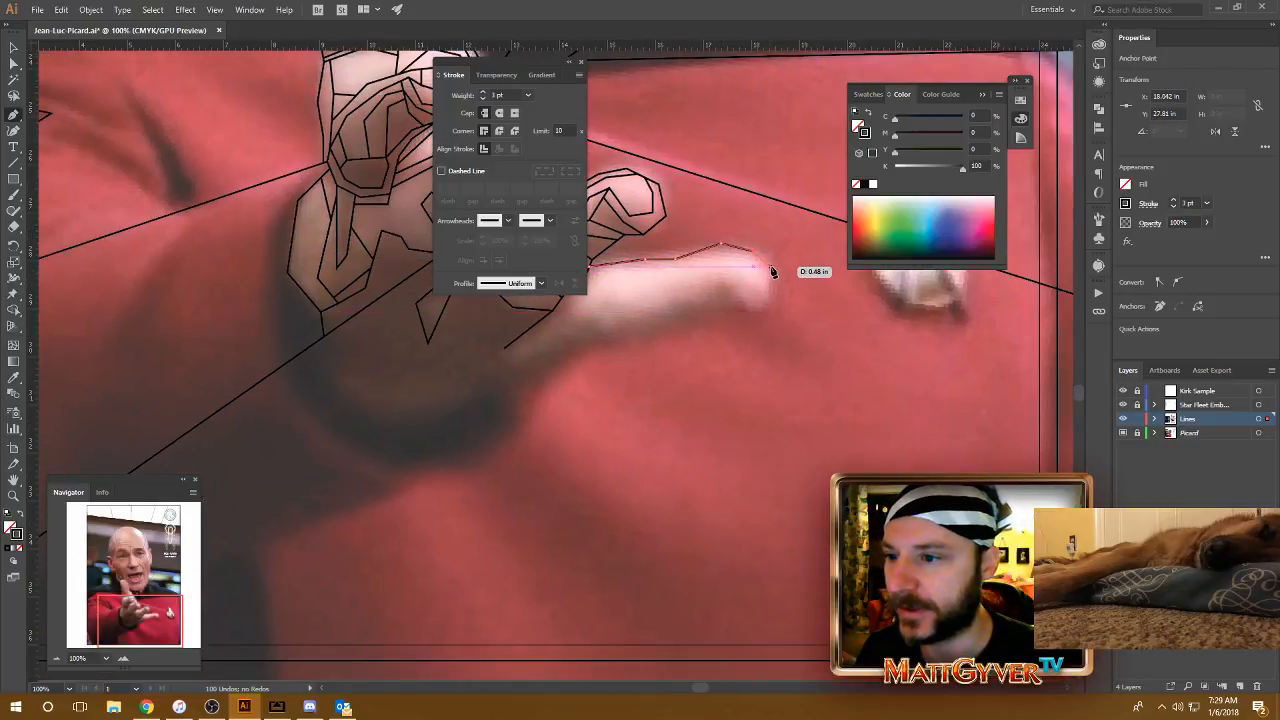
{"action": "left_click", "coordinate": [768, 266]}
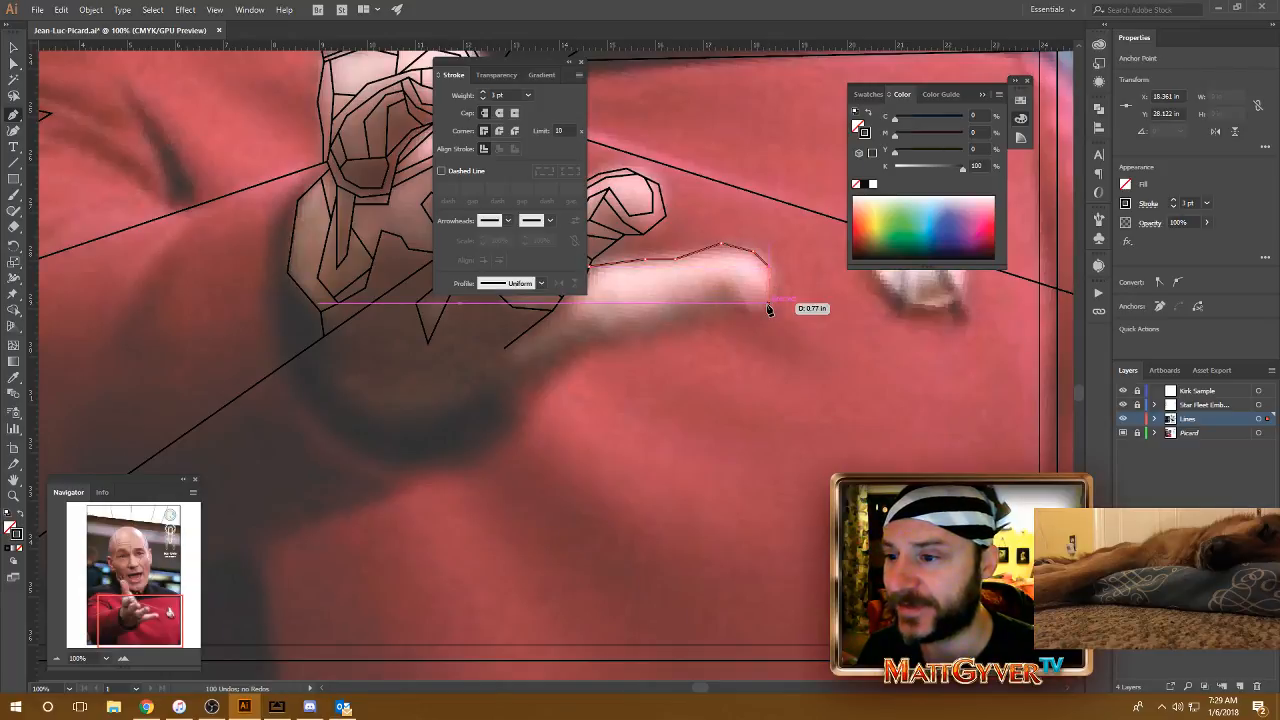
{"action": "left_click", "coordinate": [768, 303]}
{"action": "left_click", "coordinate": [752, 317]}
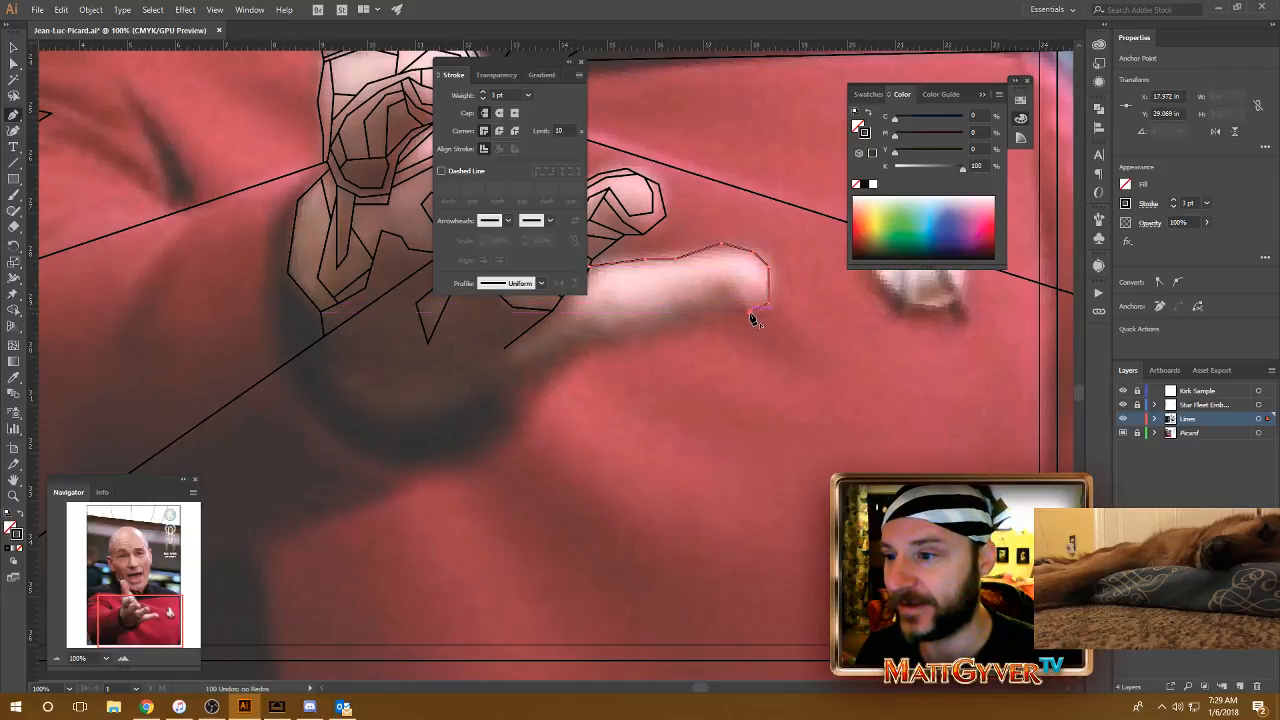
Step: Continue the outline along the underside of the lowest finger down to where the palm meets the dark sleeve cuff
{"action": "left_click", "coordinate": [732, 310]}
{"action": "left_click", "coordinate": [681, 326]}
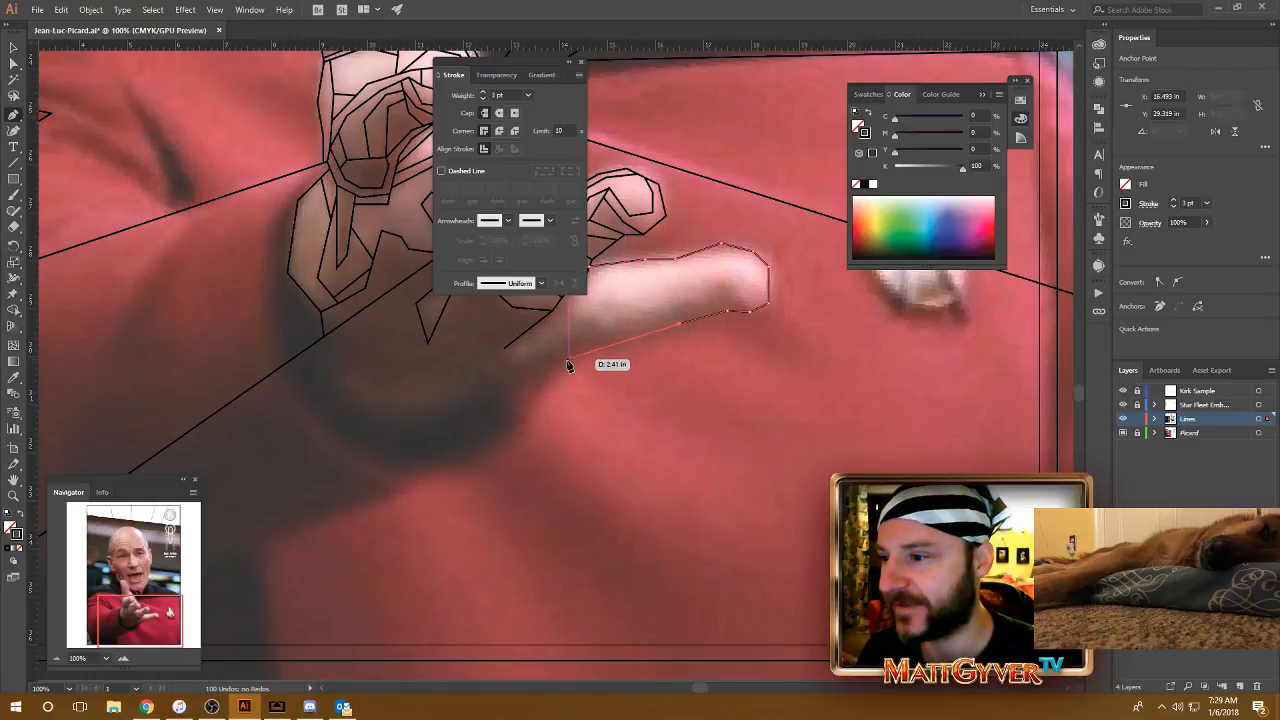
{"action": "left_click", "coordinate": [573, 353]}
{"action": "left_click_drag", "start_coordinate": [612, 406], "coordinate": [686, 426]}
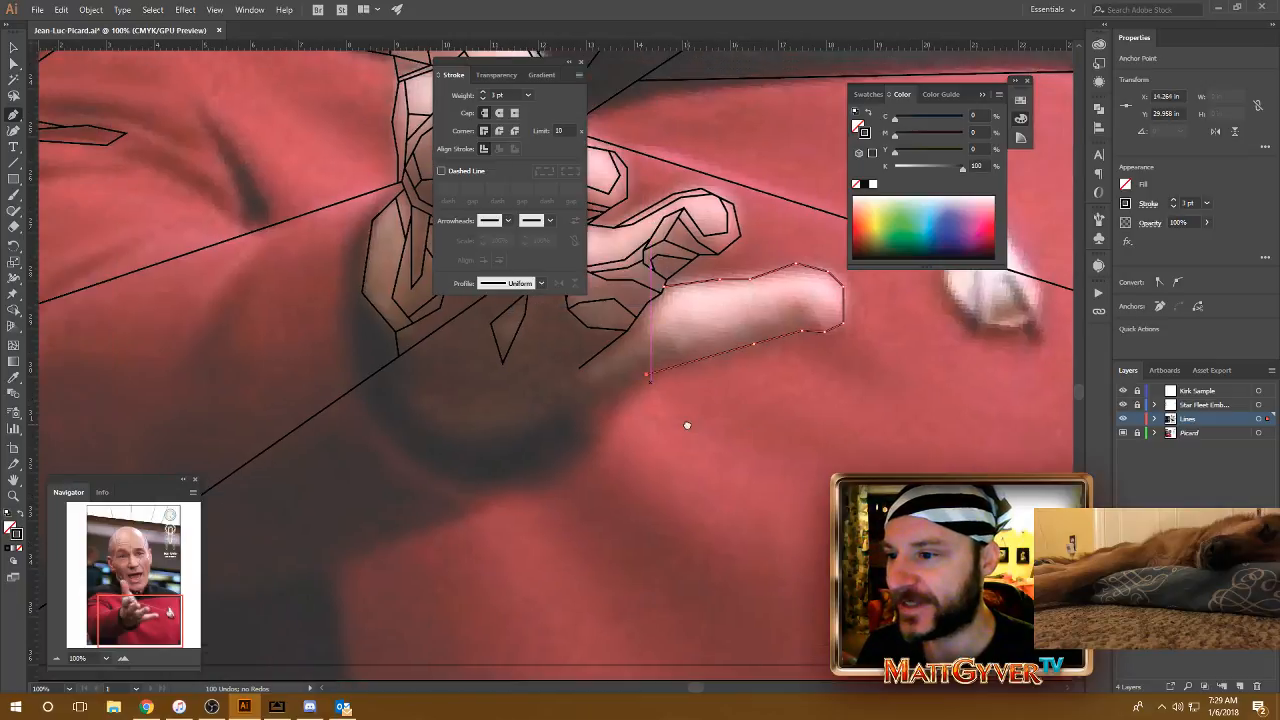
{"action": "left_click_drag", "start_coordinate": [642, 497], "coordinate": [660, 457]}
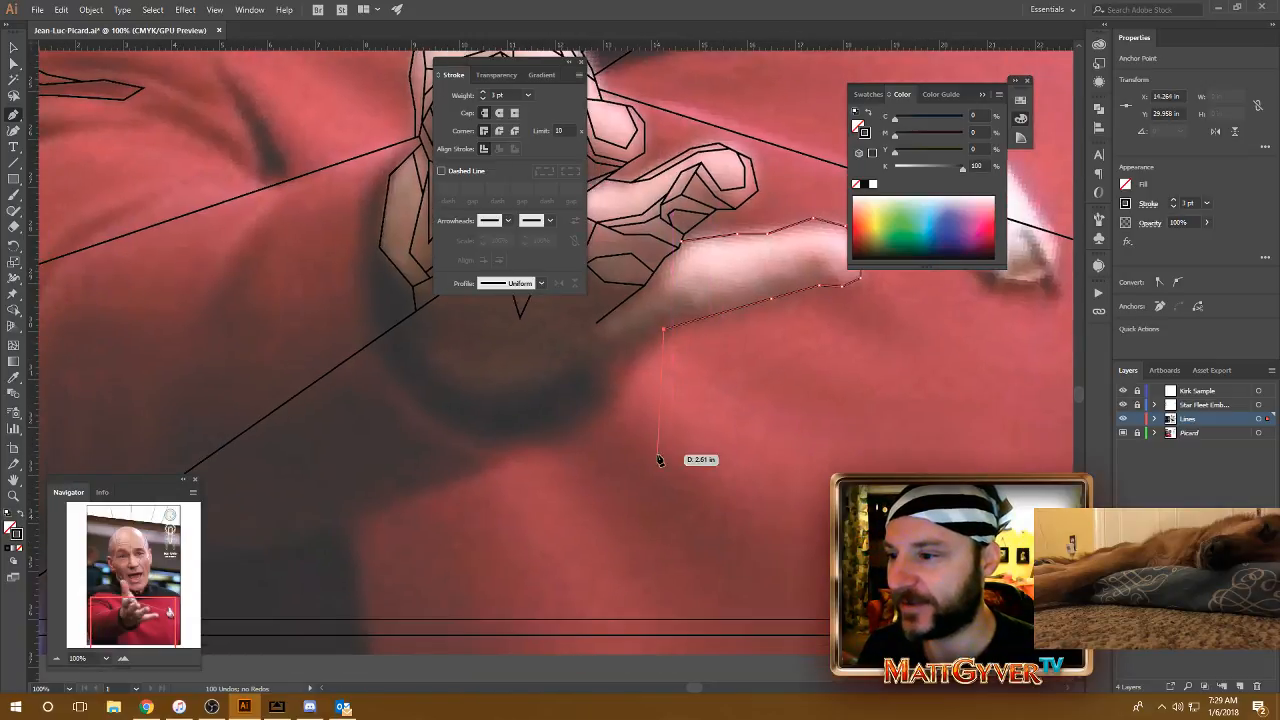
{"action": "left_click", "coordinate": [618, 367]}
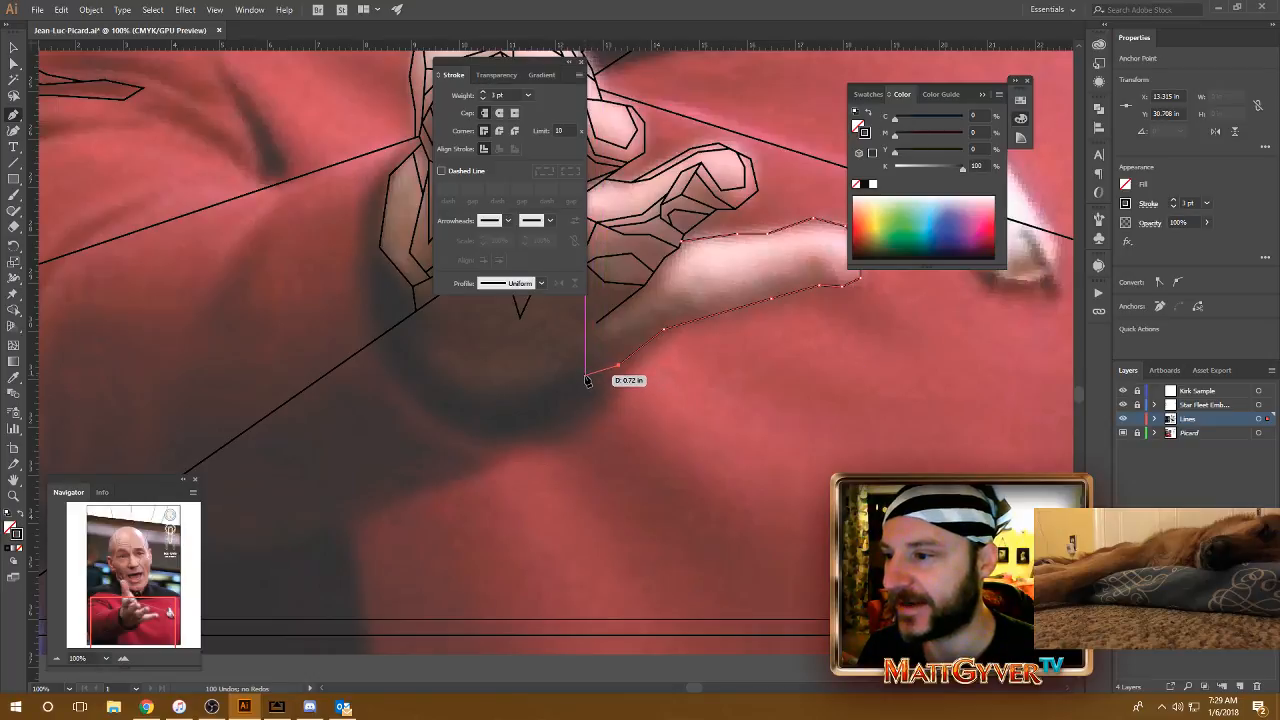
{"action": "left_click", "coordinate": [586, 377]}
Step: Extend the outline around the base of the palm along the cuff and end it on the long diagonal line
{"action": "left_click_drag", "start_coordinate": [603, 457], "coordinate": [702, 472]}
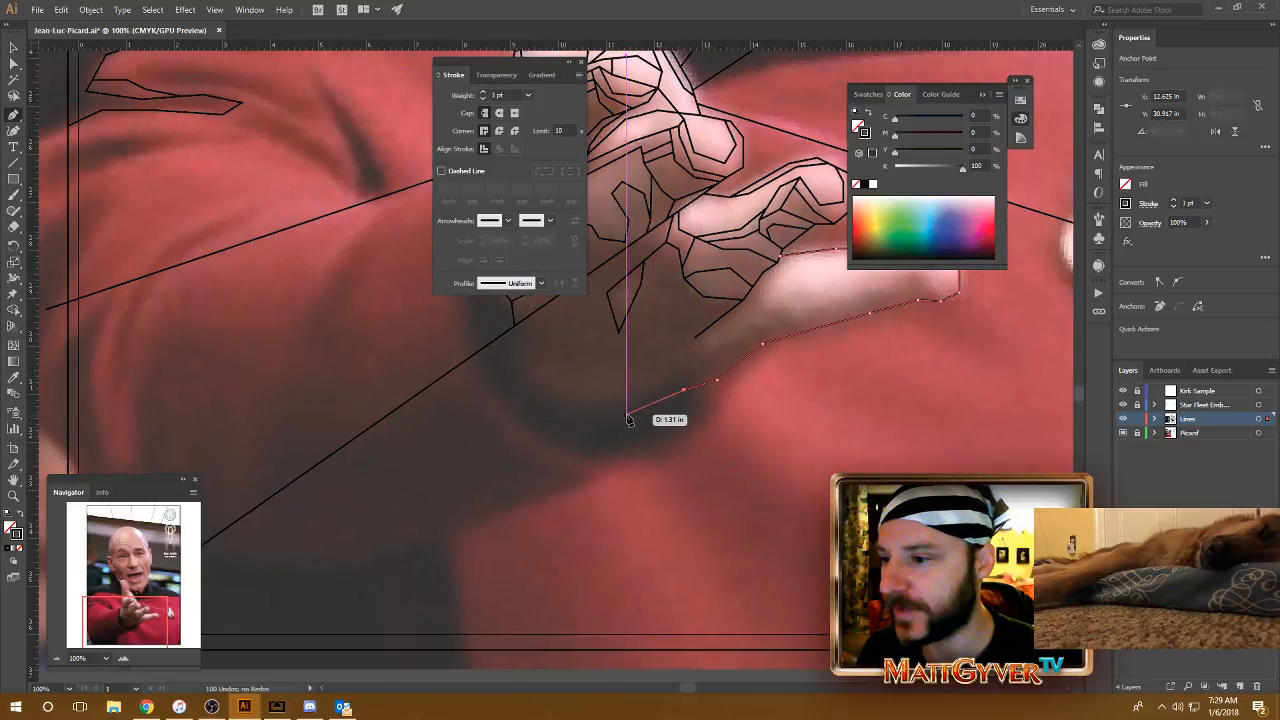
{"action": "left_click", "coordinate": [627, 414]}
{"action": "left_click", "coordinate": [546, 403]}
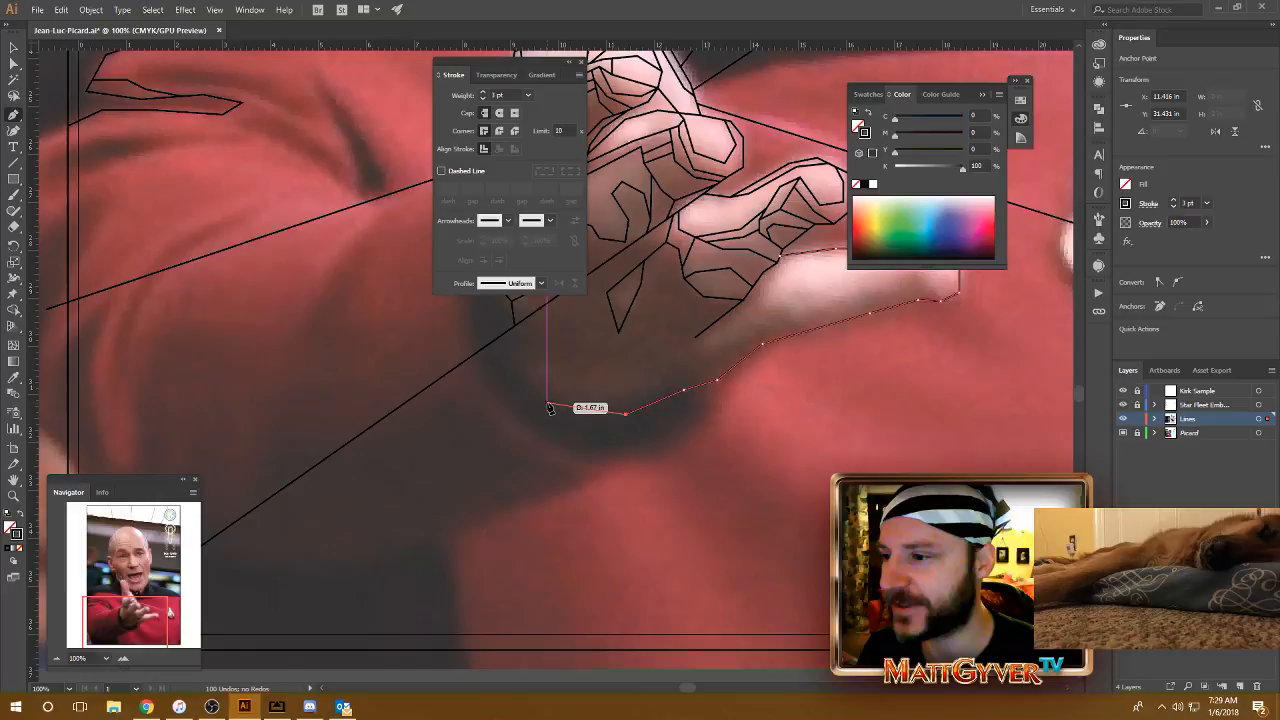
{"action": "left_click", "coordinate": [509, 367]}
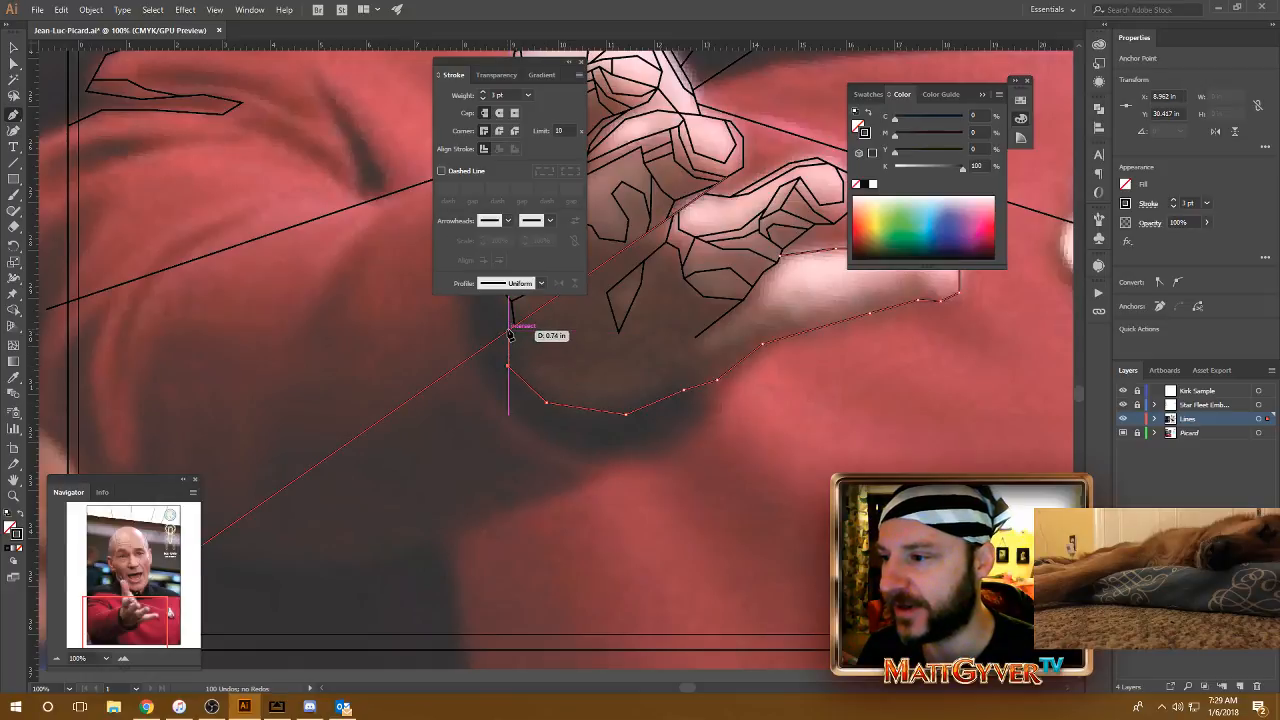
{"action": "left_click", "coordinate": [508, 331]}
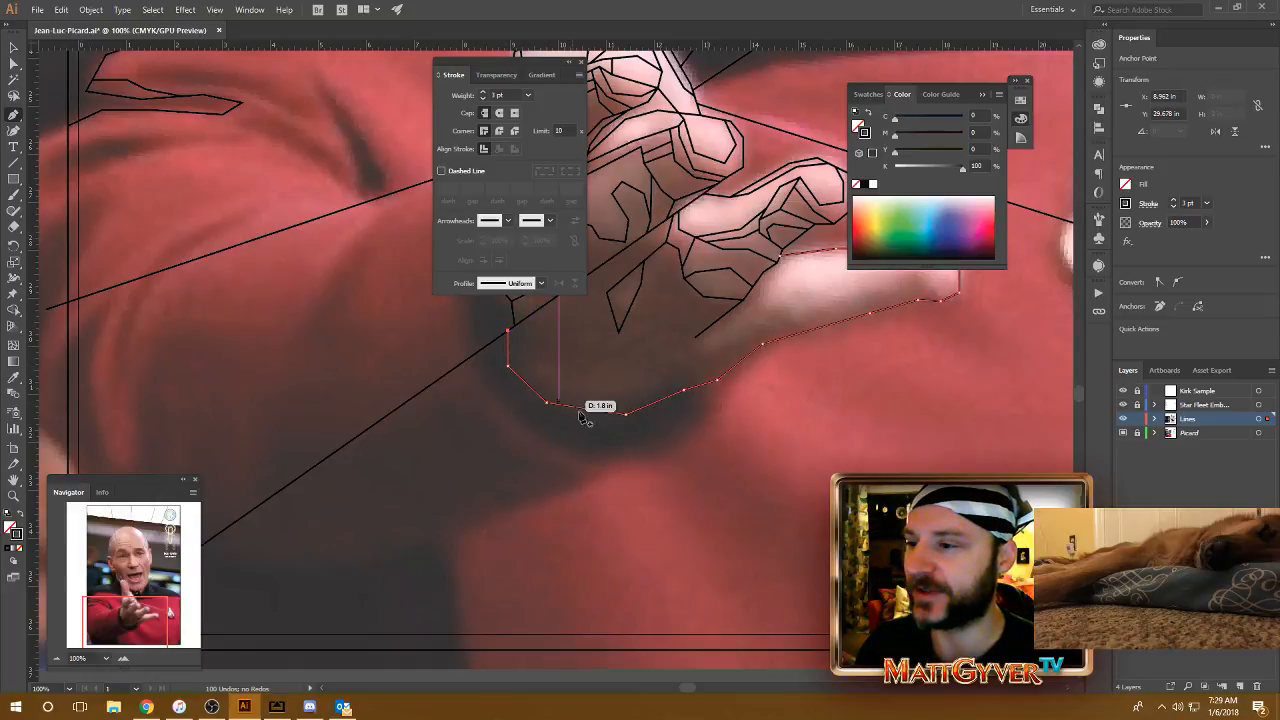
Step: Draw a shading line from the lower end of the palm crease along the underside of the lowest finger to the outline near its tip
{"action": "left_click_drag", "start_coordinate": [712, 388], "coordinate": [603, 436]}
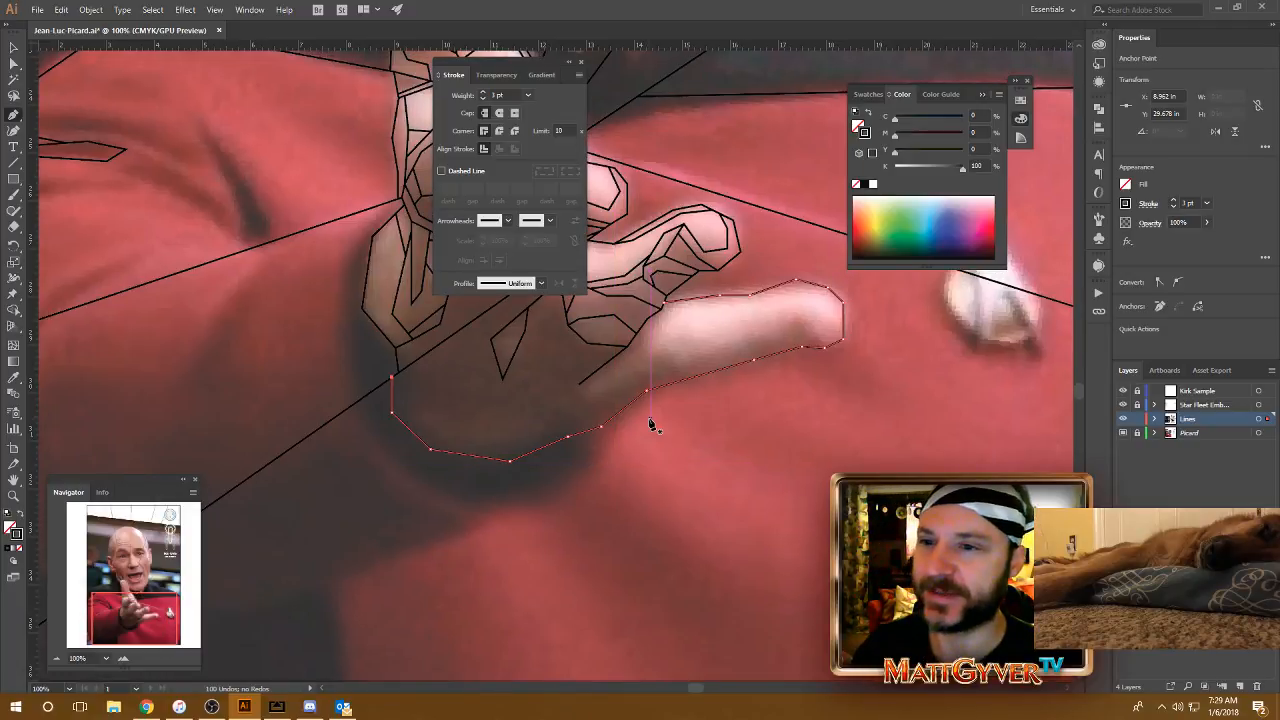
{"action": "left_click", "coordinate": [578, 385]}
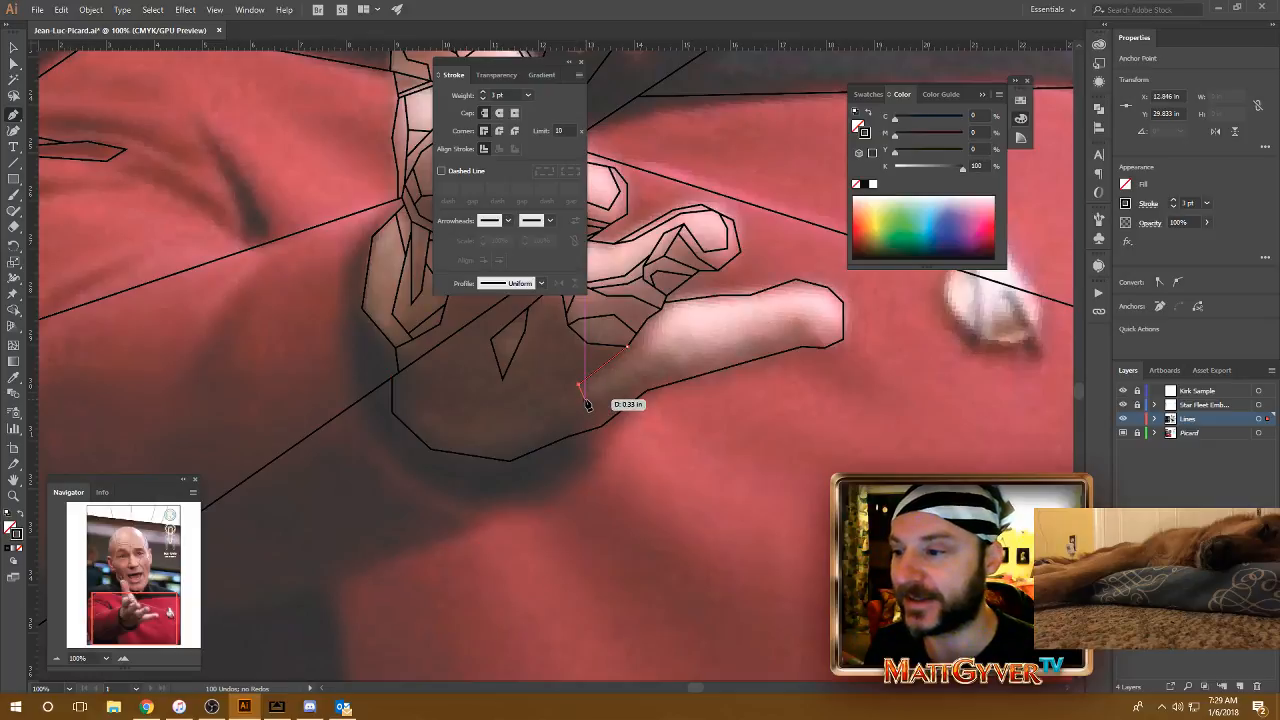
{"action": "left_click", "coordinate": [587, 397]}
{"action": "left_click", "coordinate": [643, 372]}
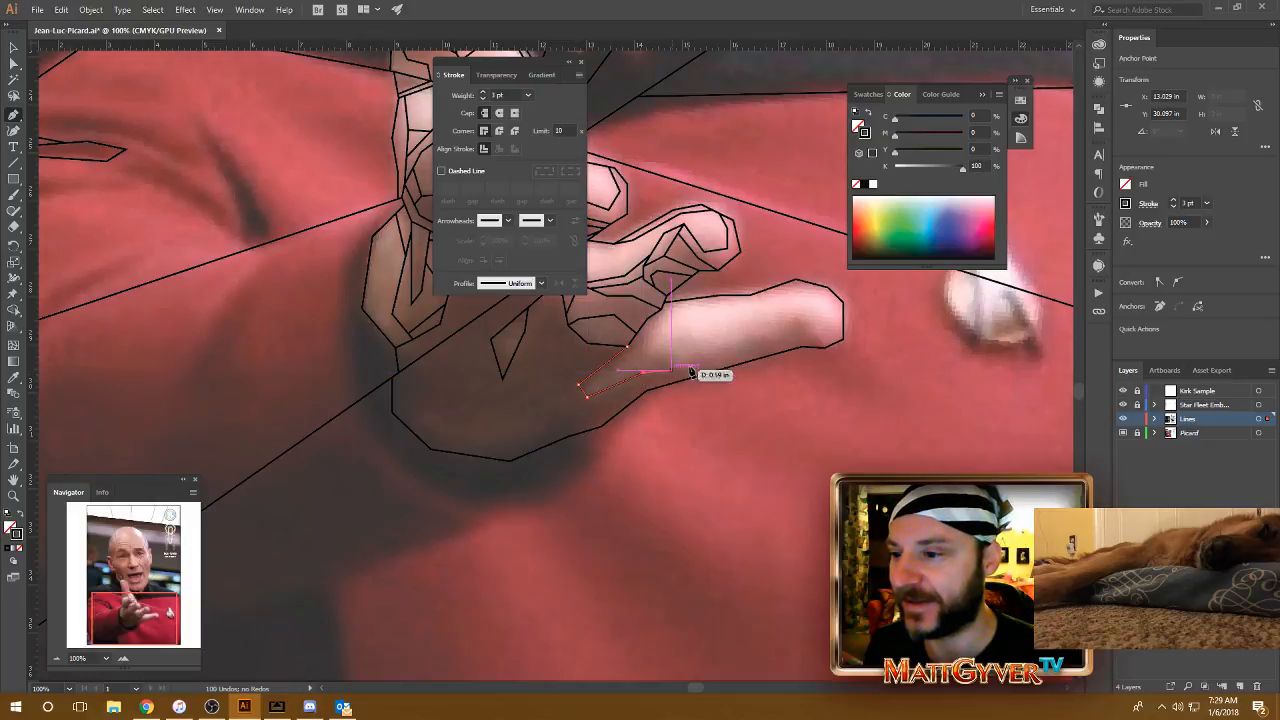
{"action": "left_click", "coordinate": [792, 344]}
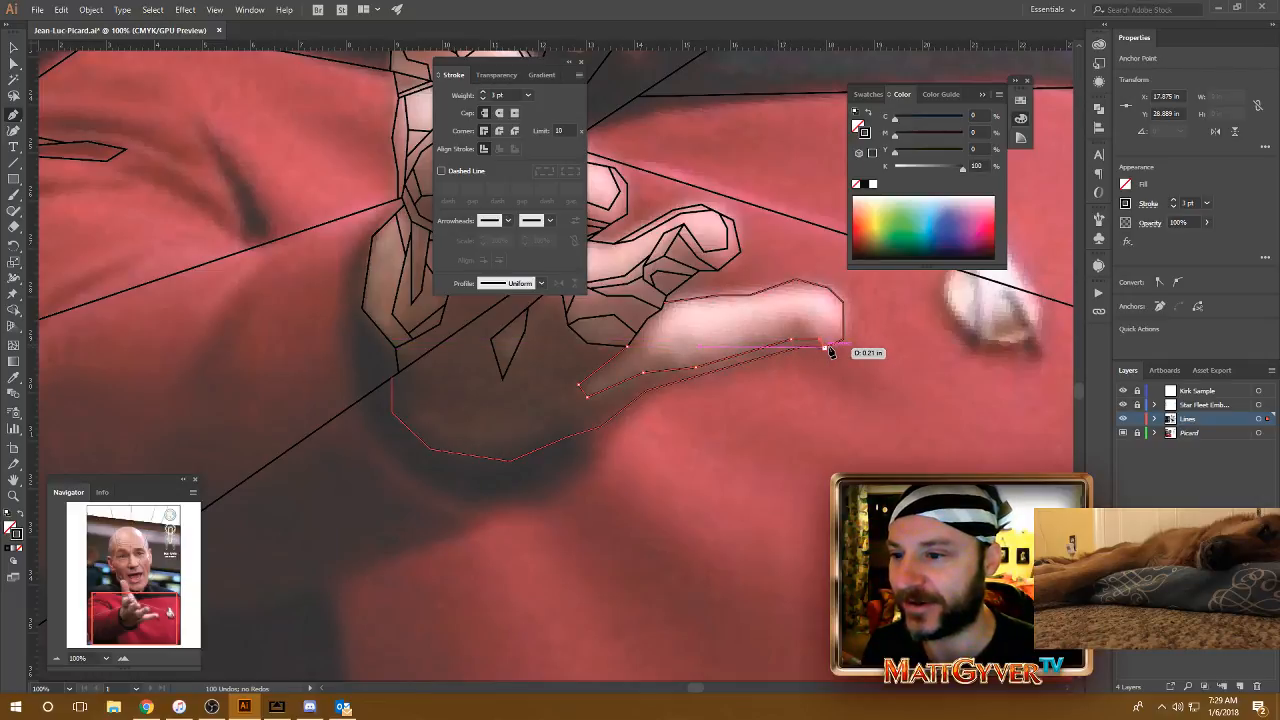
{"action": "left_click", "coordinate": [824, 348]}
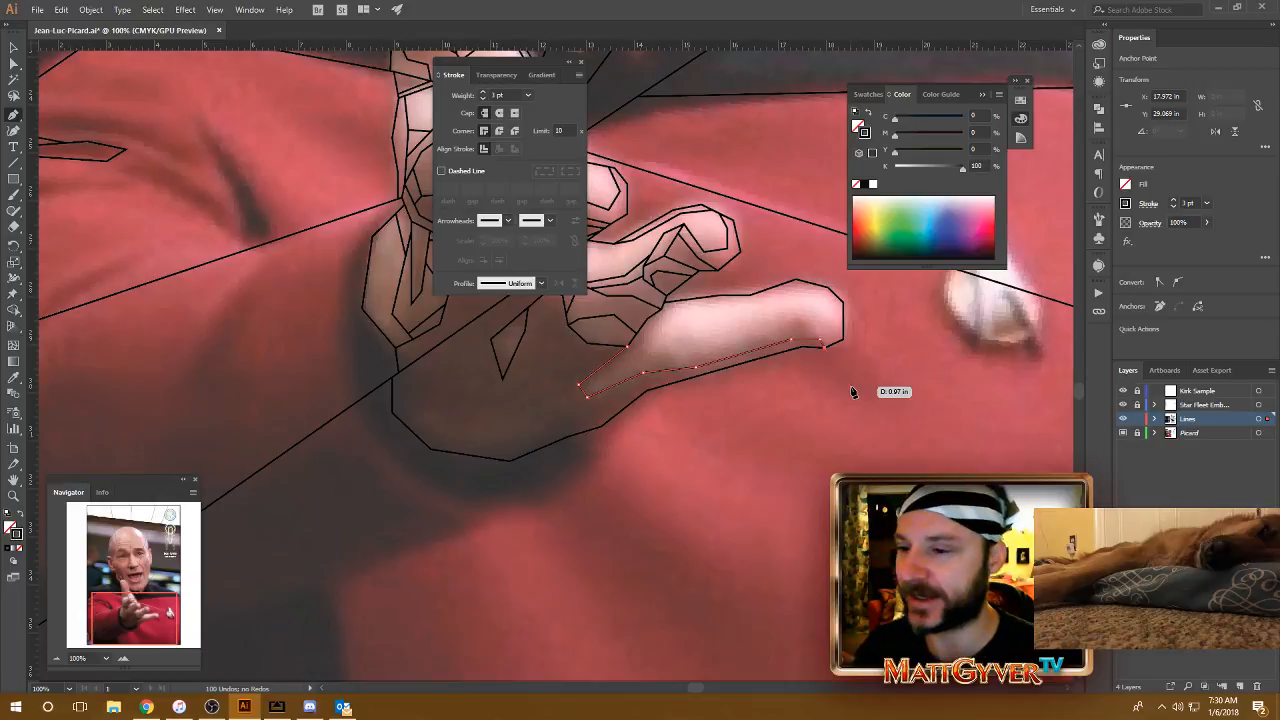
Step: Draw a shading line inside the base of the palm, from the long diagonal line down along the cuff outline to just before the lowest finger
{"action": "left_click_drag", "start_coordinate": [821, 401], "coordinate": [811, 428]}
{"action": "left_click_drag", "start_coordinate": [670, 493], "coordinate": [793, 444]}
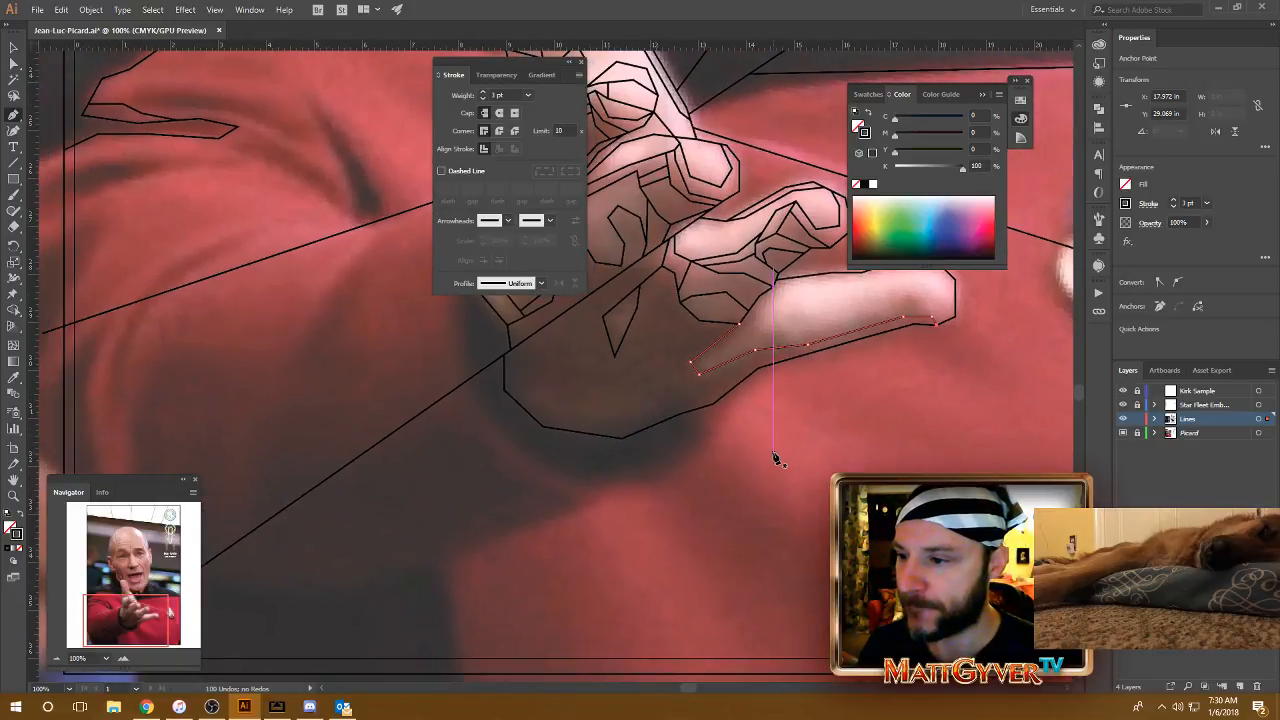
{"action": "left_click", "coordinate": [525, 341]}
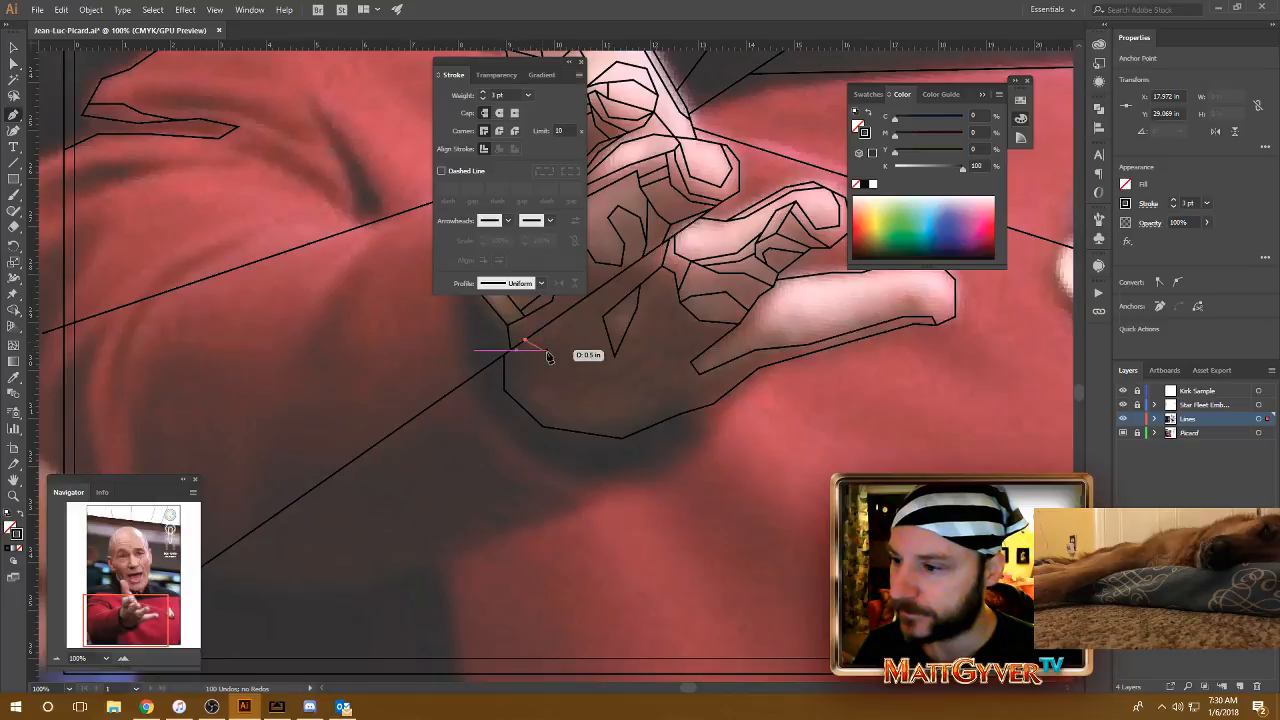
{"action": "left_click", "coordinate": [550, 362]}
{"action": "left_click", "coordinate": [531, 400]}
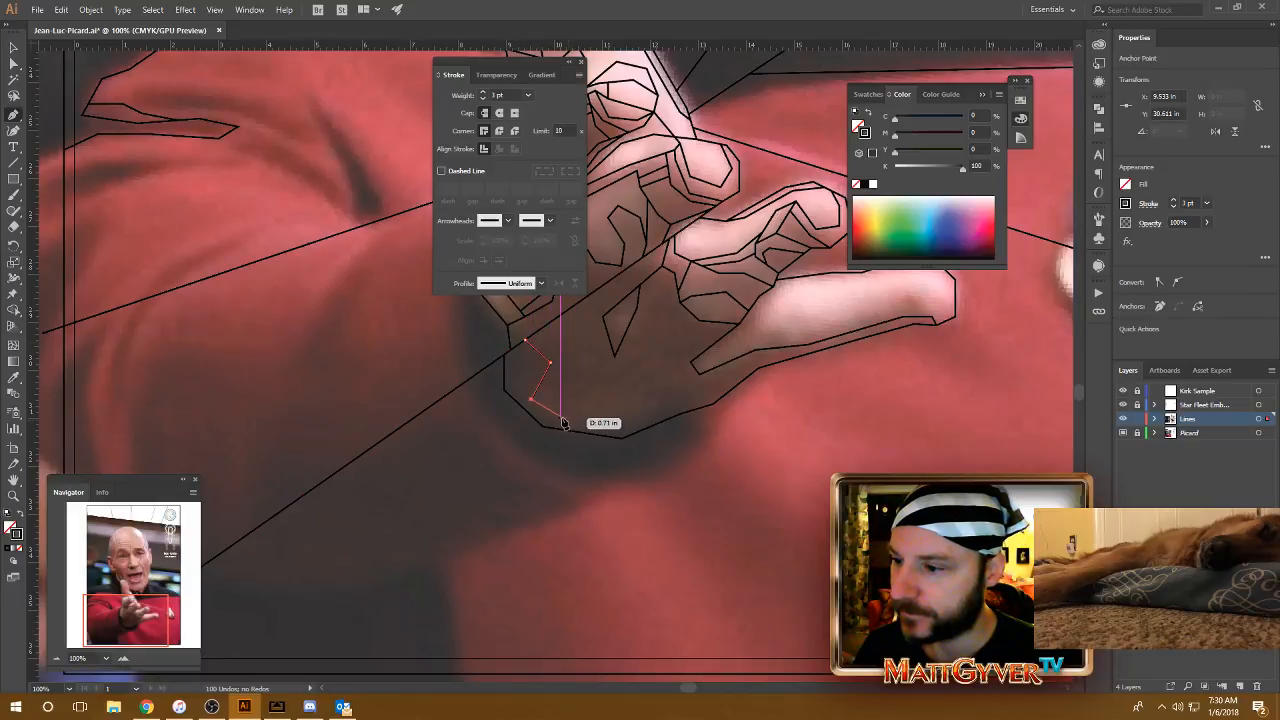
{"action": "left_click", "coordinate": [557, 419]}
{"action": "left_click", "coordinate": [622, 428]}
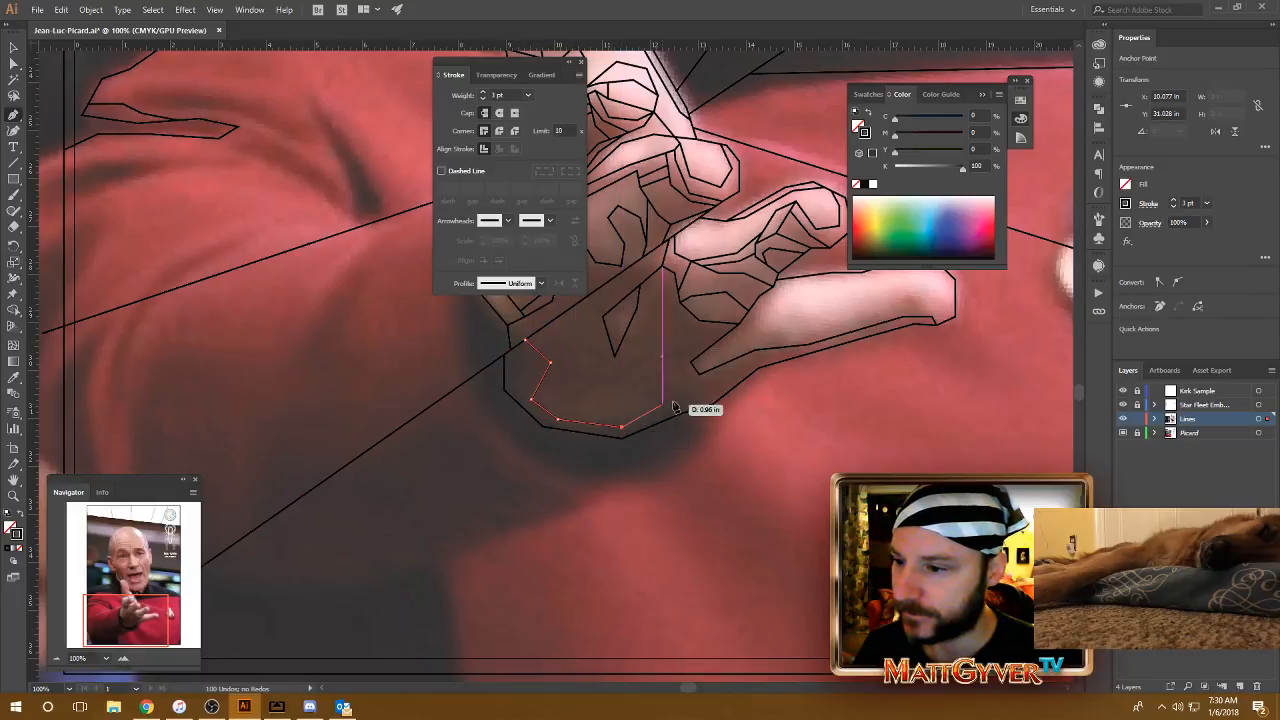
{"action": "left_click", "coordinate": [654, 409]}
{"action": "left_click", "coordinate": [669, 390]}
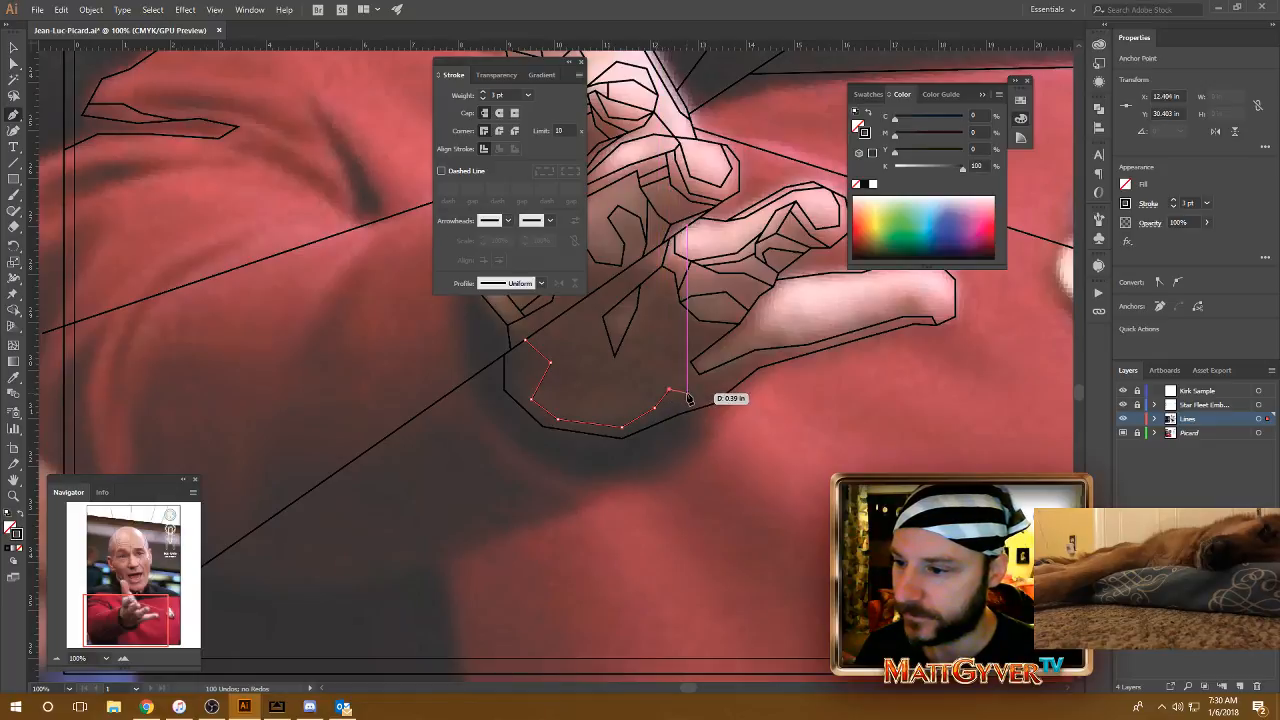
{"action": "left_click", "coordinate": [688, 396]}
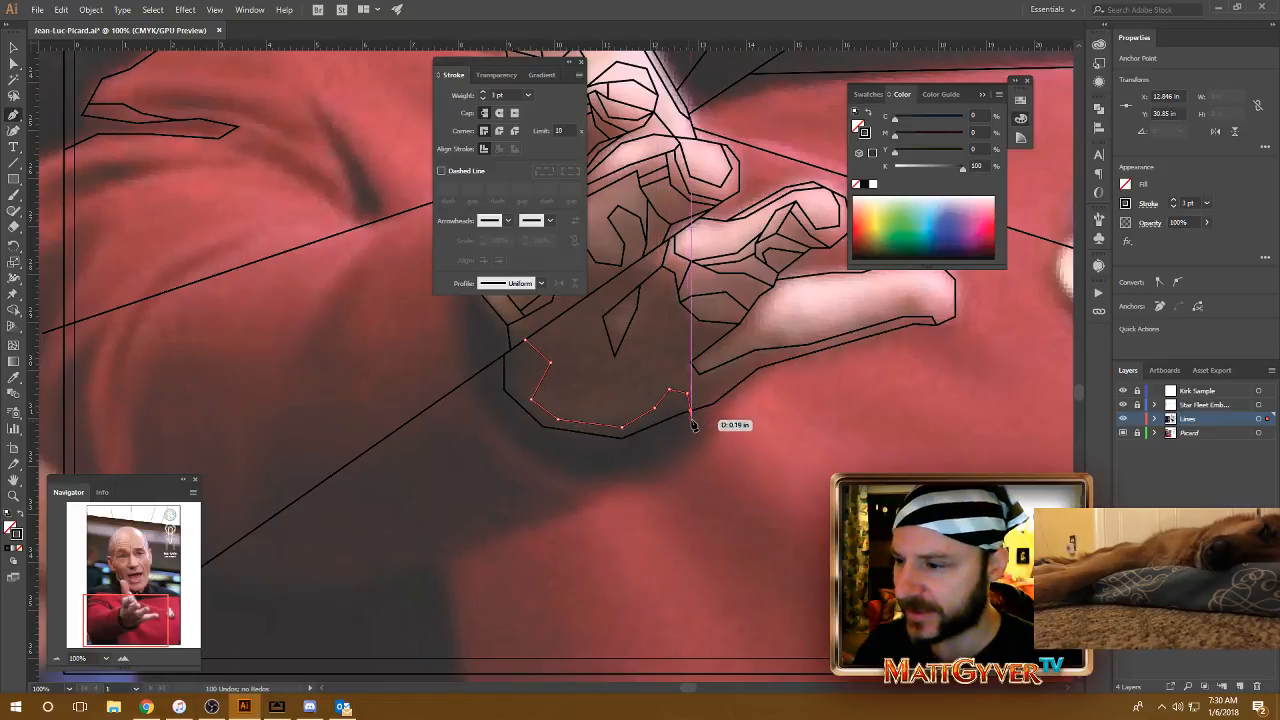
Step: Draw a short line from the long diagonal near the wrist down to the lower-left corner of the palm-base shading line
{"action": "left_click_drag", "start_coordinate": [574, 417], "coordinate": [614, 438]}
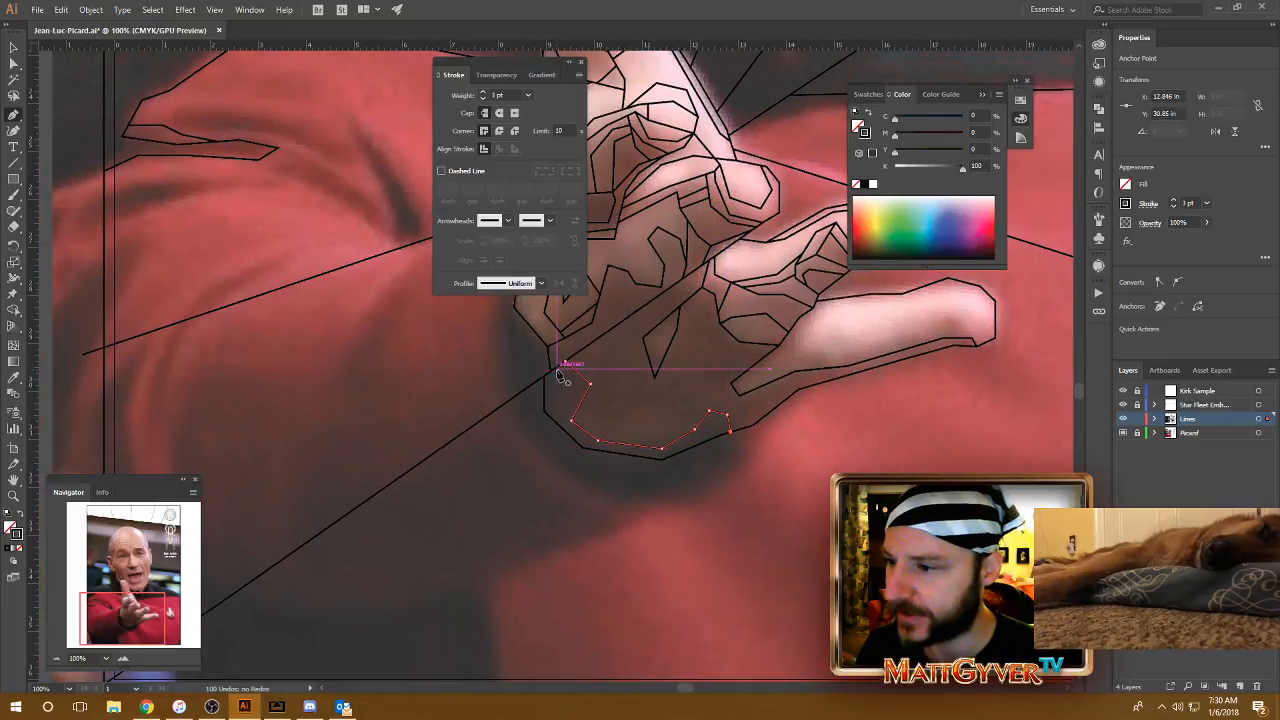
{"action": "left_click", "coordinate": [557, 367]}
{"action": "left_click", "coordinate": [571, 420]}
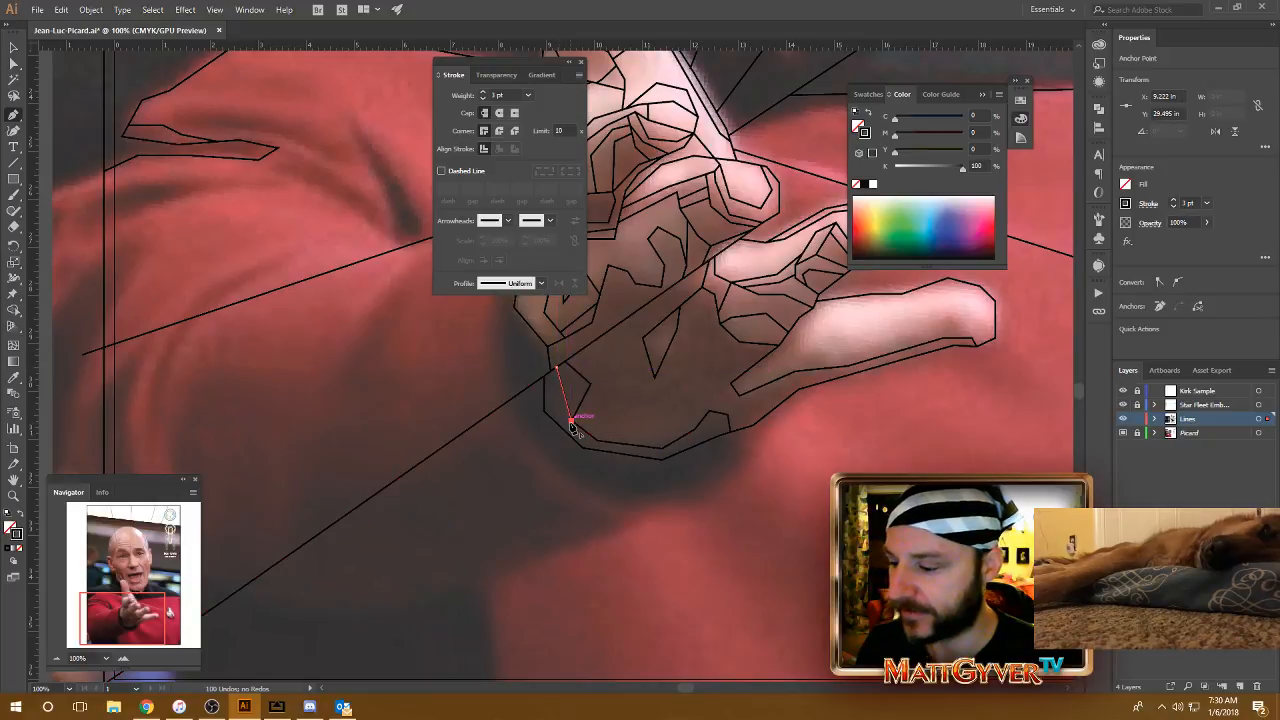
{"action": "left_click_drag", "start_coordinate": [701, 430], "coordinate": [673, 423]}
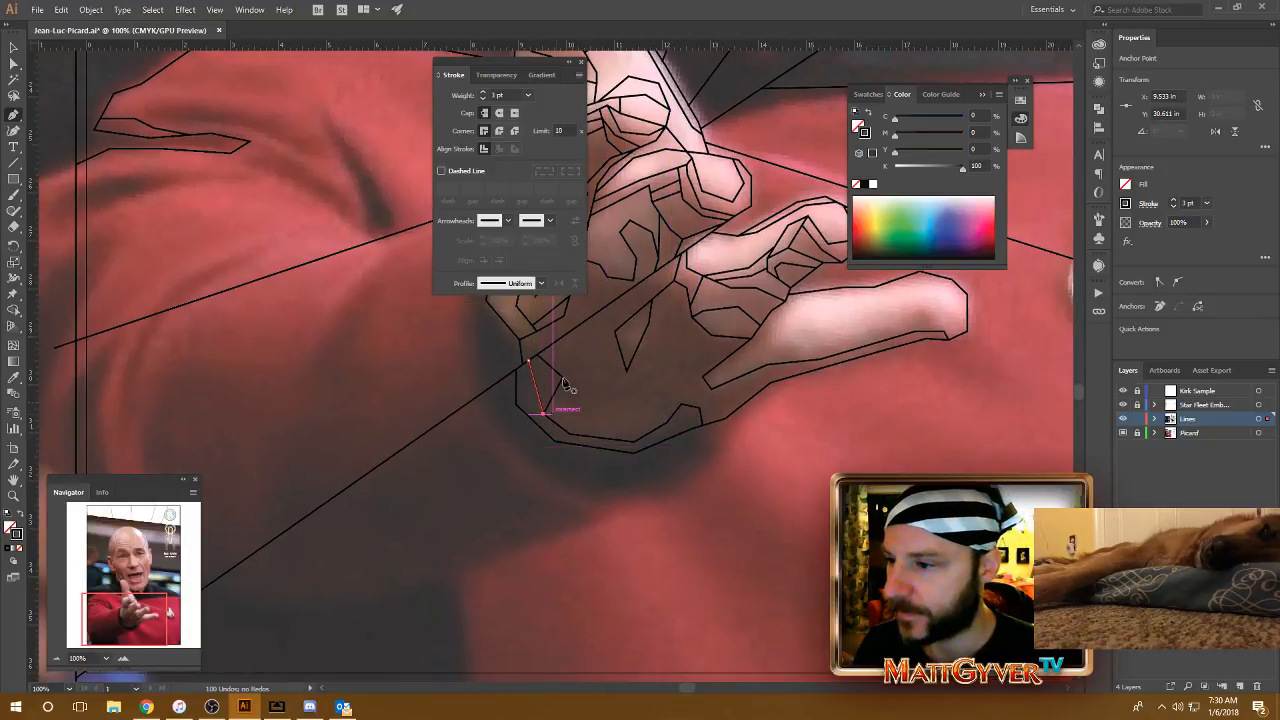
{"action": "left_click_drag", "start_coordinate": [565, 335], "coordinate": [558, 361]}
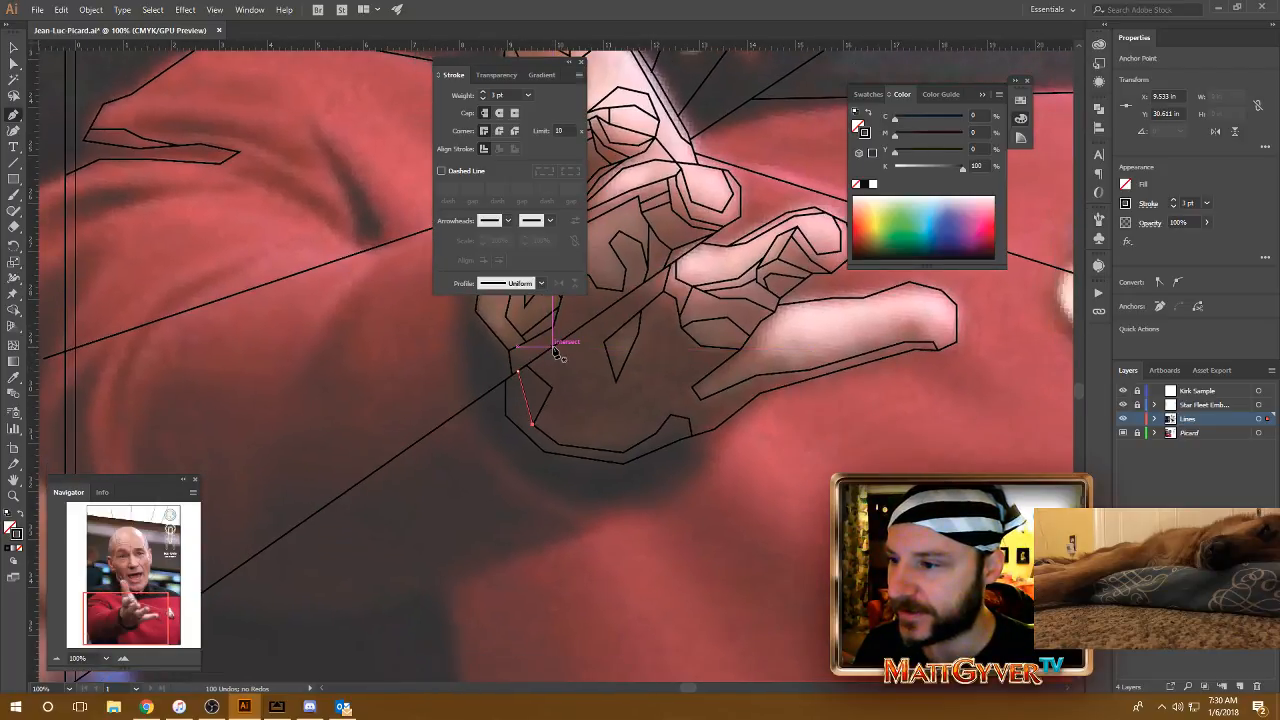
{"action": "mouse_move", "coordinate": [666, 446]}
{"action": "left_mouse_down"}
{"action": "mouse_move", "coordinate": [619, 427]}
{"action": "mouse_move", "coordinate": [687, 451]}
{"action": "left_mouse_up"}
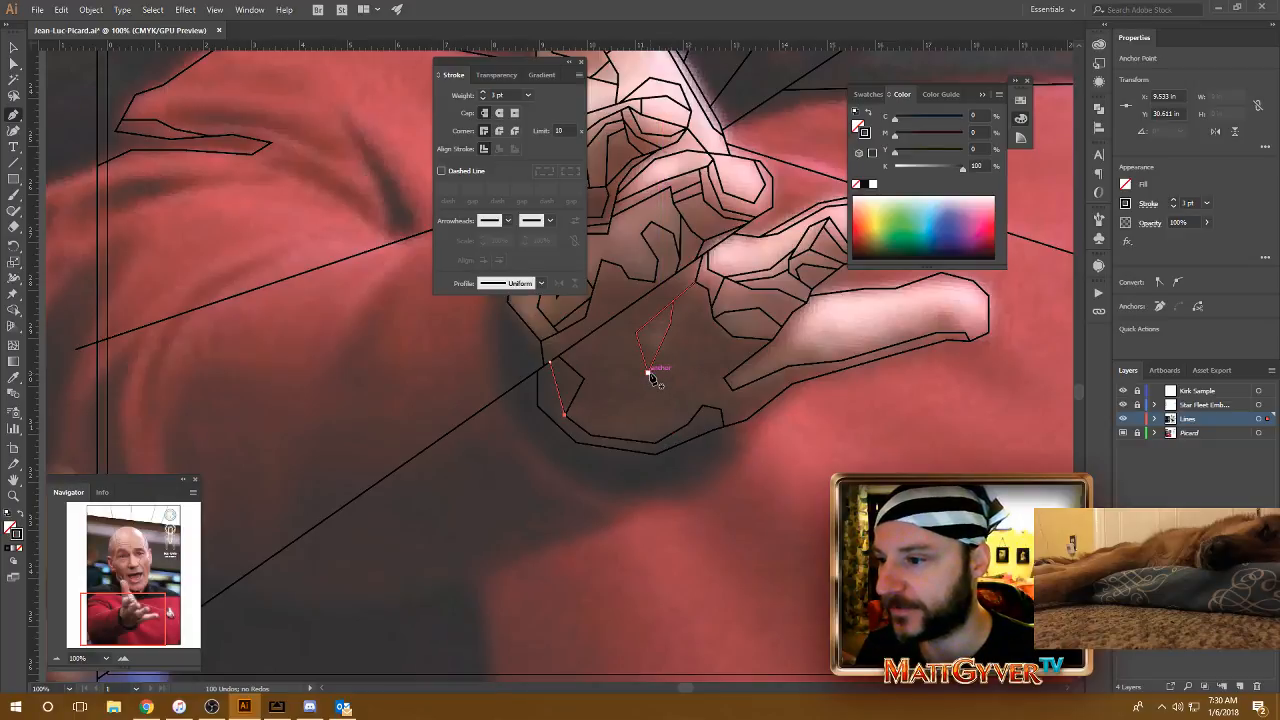
Step: Draw a line across the lower palm to the lower end of the crease and link it to the shading line beneath with a short segment
{"action": "left_click", "coordinate": [573, 399]}
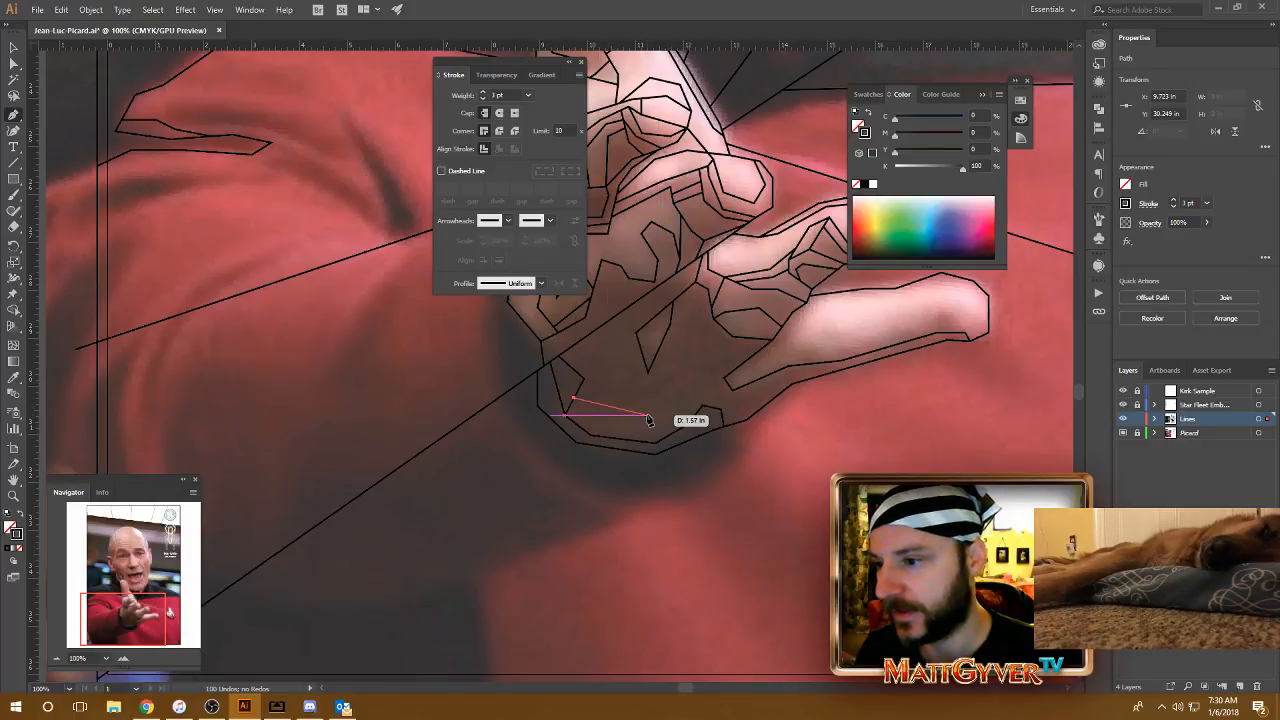
{"action": "left_click", "coordinate": [631, 406]}
{"action": "left_click", "coordinate": [685, 391]}
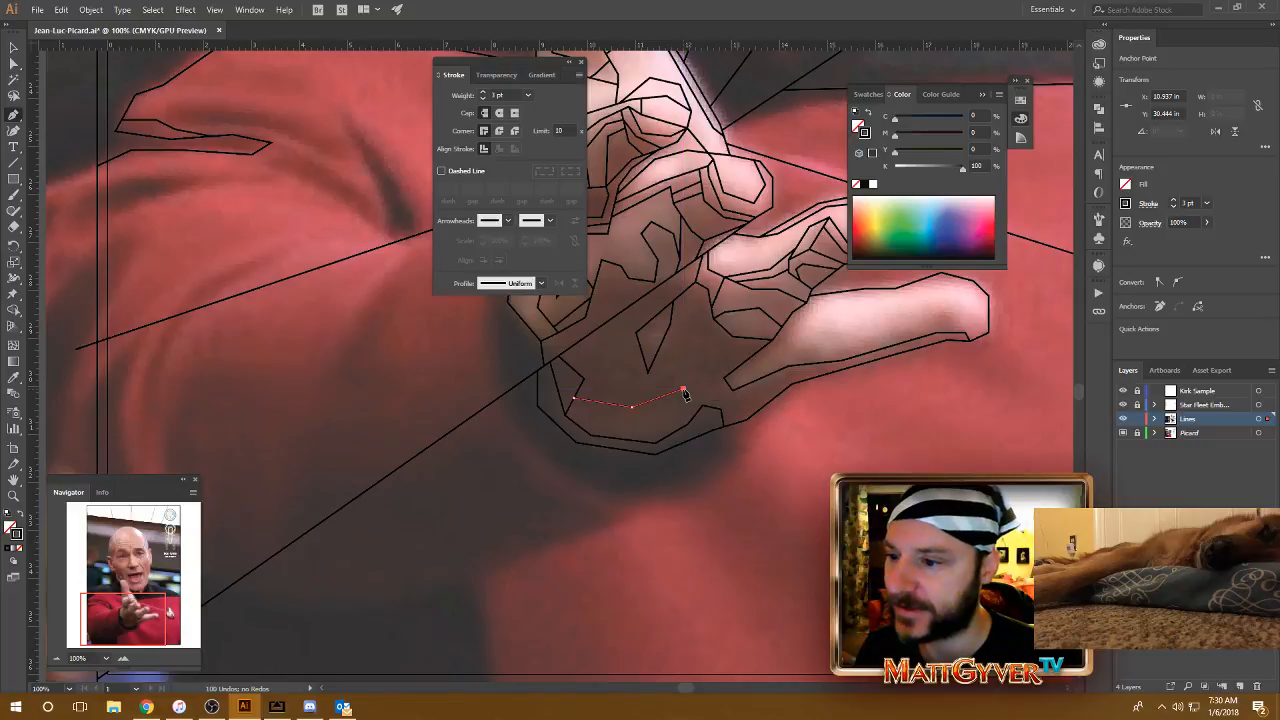
{"action": "left_click", "coordinate": [722, 378]}
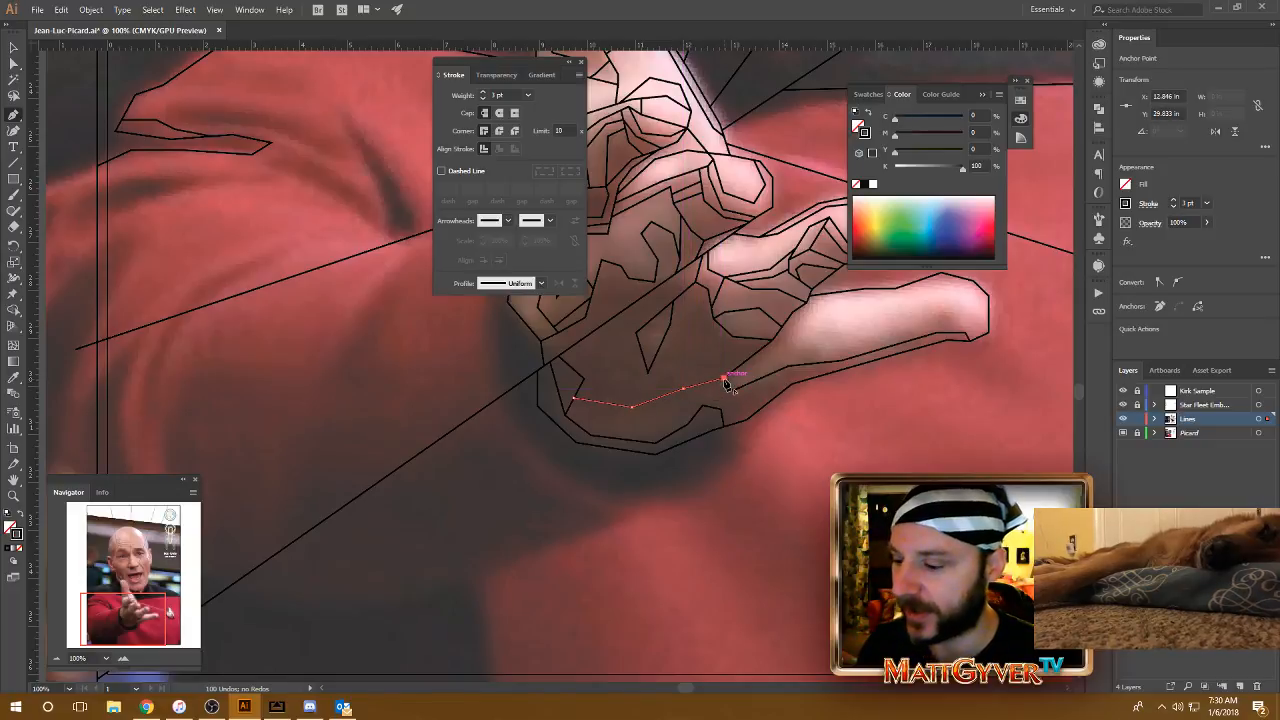
{"action": "scroll", "coordinate": [749, 420], "scroll_direction": "right", "scroll_amount": 1}
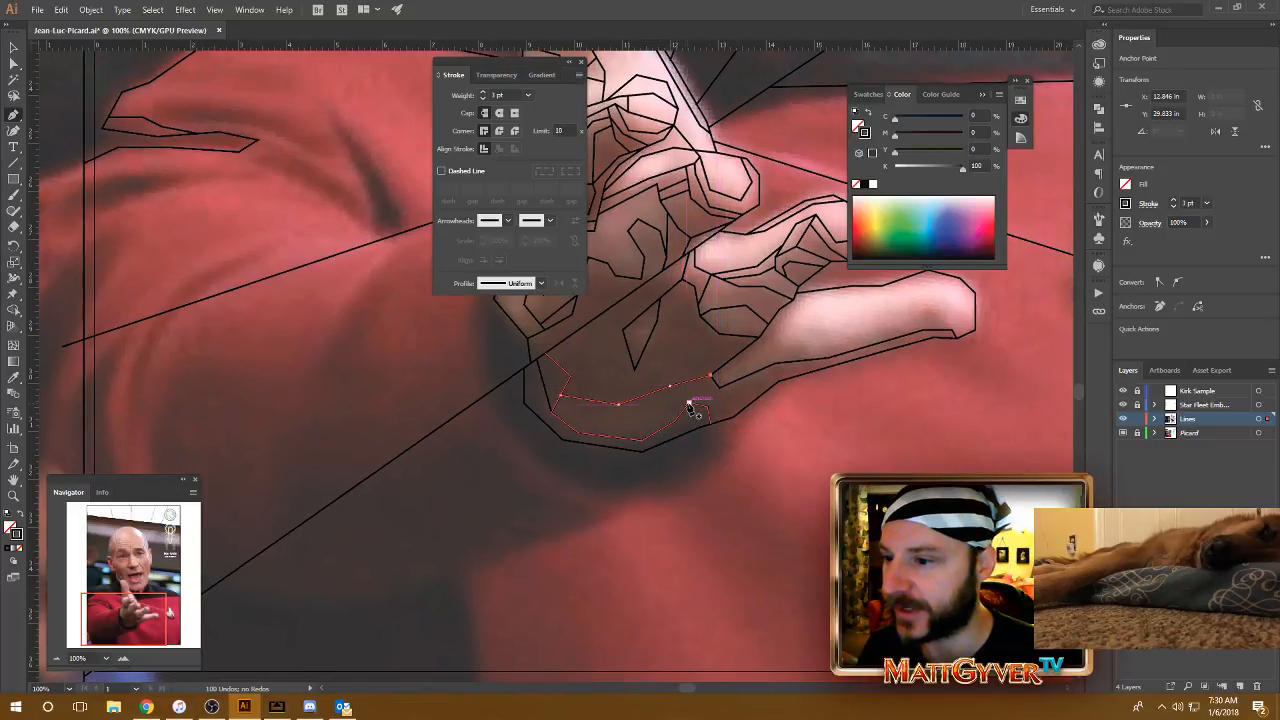
{"action": "left_click", "coordinate": [688, 403]}
{"action": "left_click", "coordinate": [656, 390]}
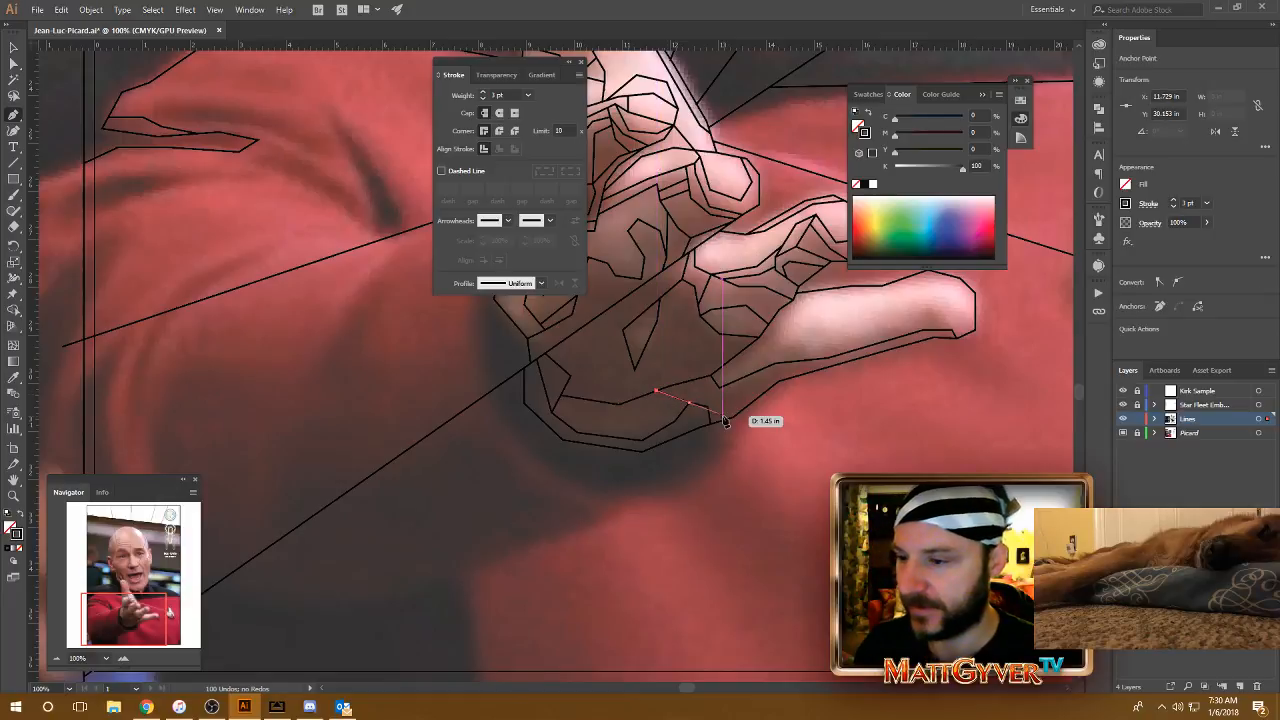
Step: Draw a short line across the long diagonal from the corner of the central palm facet to the base of the second-lowest finger
{"action": "scroll", "coordinate": [736, 420], "scroll_direction": "up", "scroll_amount": 1}
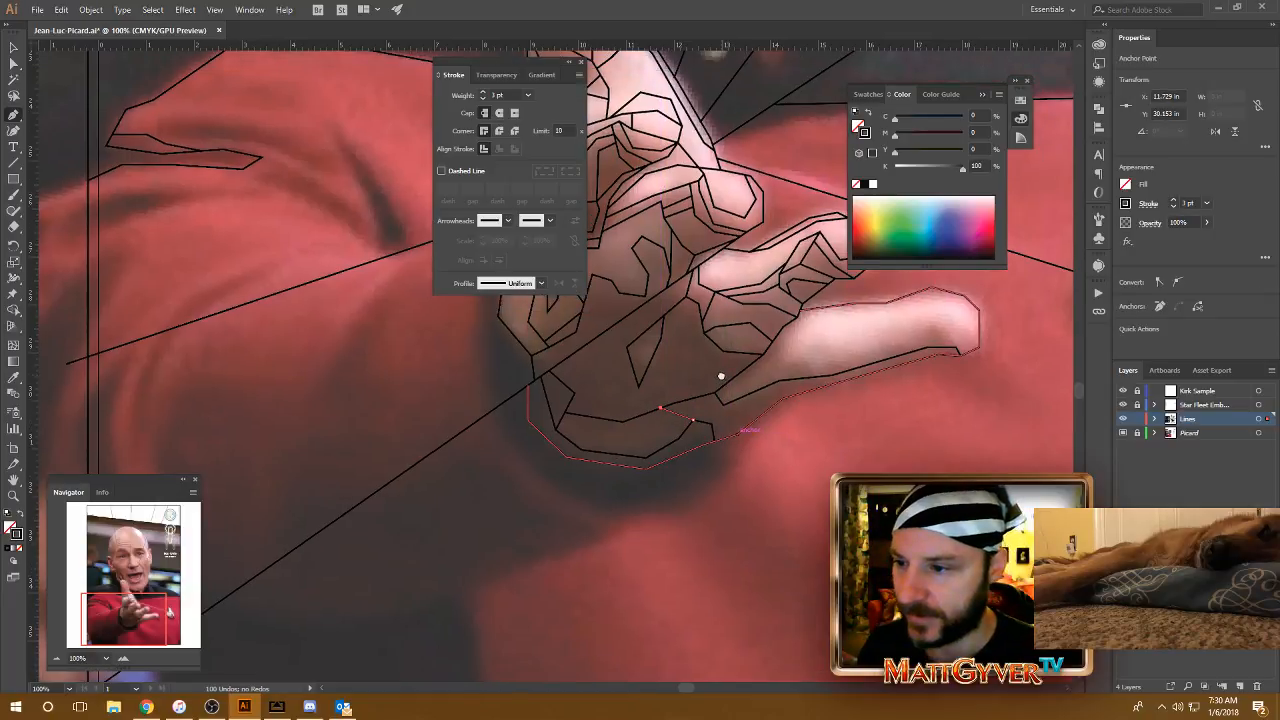
{"action": "left_click", "coordinate": [646, 296]}
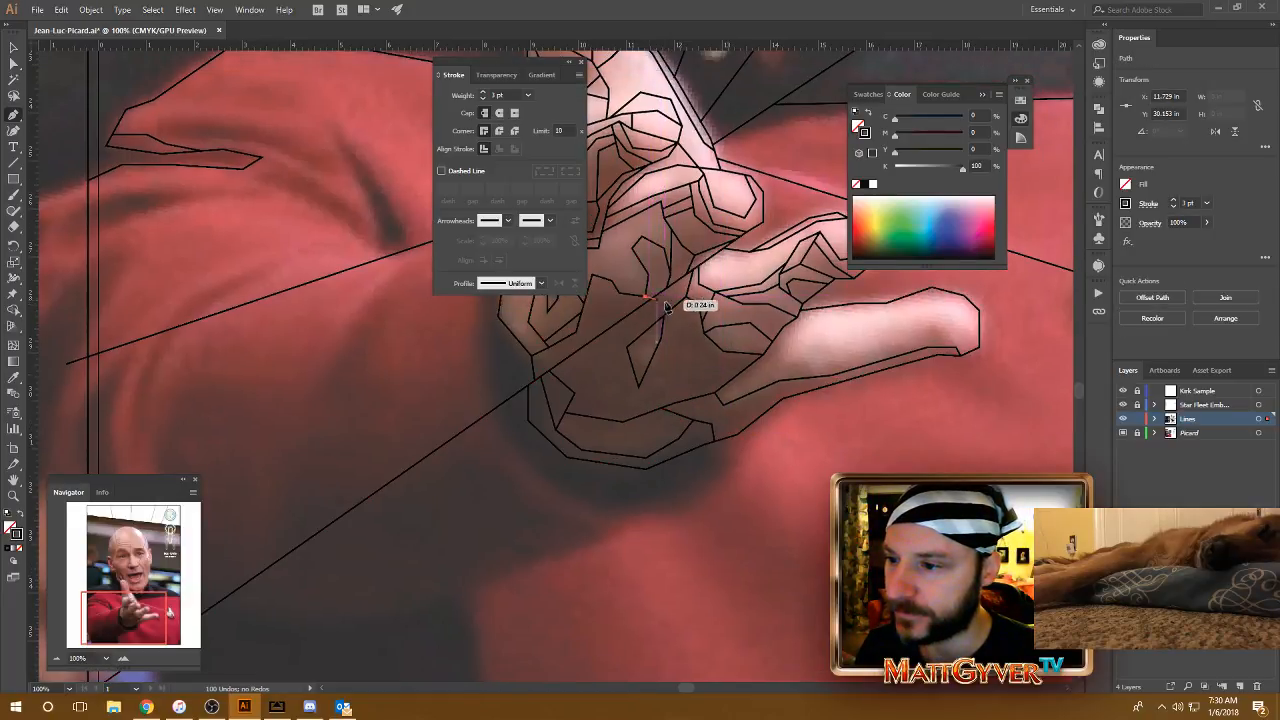
{"action": "left_click", "coordinate": [702, 322]}
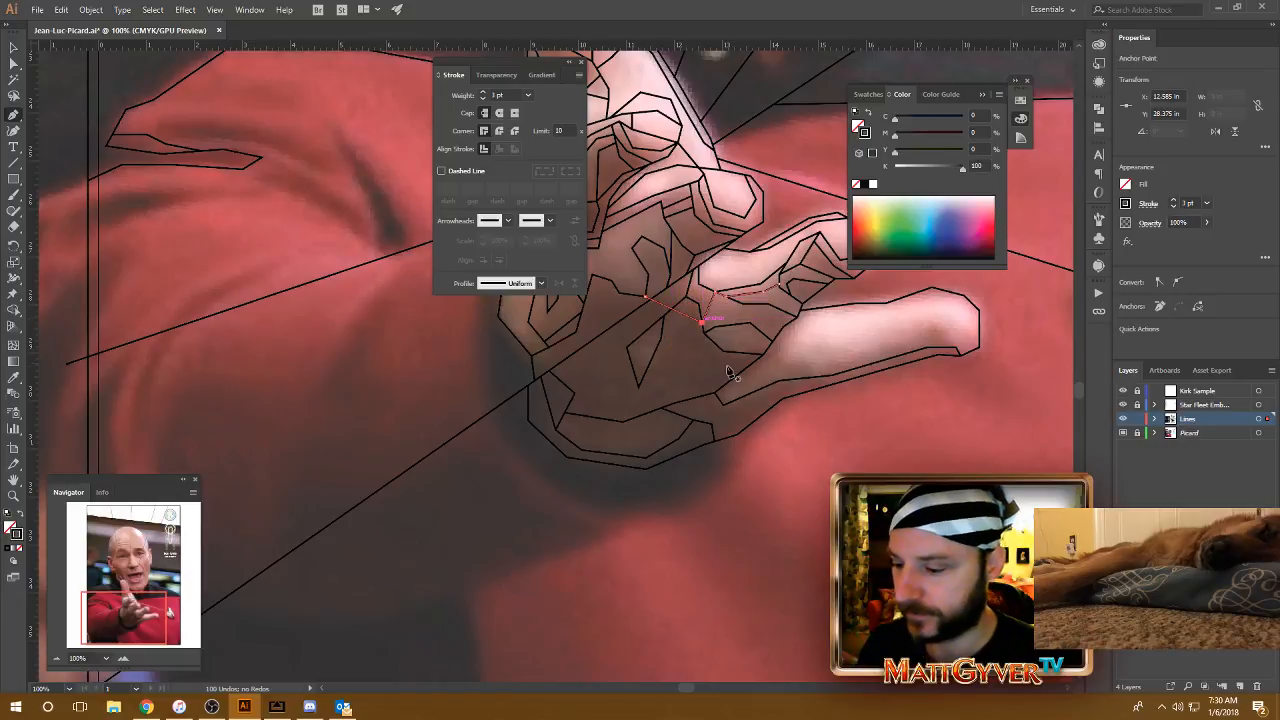
Step: Draw a peaked shading facet on the underside of the lowest finger near its tip, ending on the existing shading line
{"action": "left_click_drag", "start_coordinate": [862, 371], "coordinate": [755, 401]}
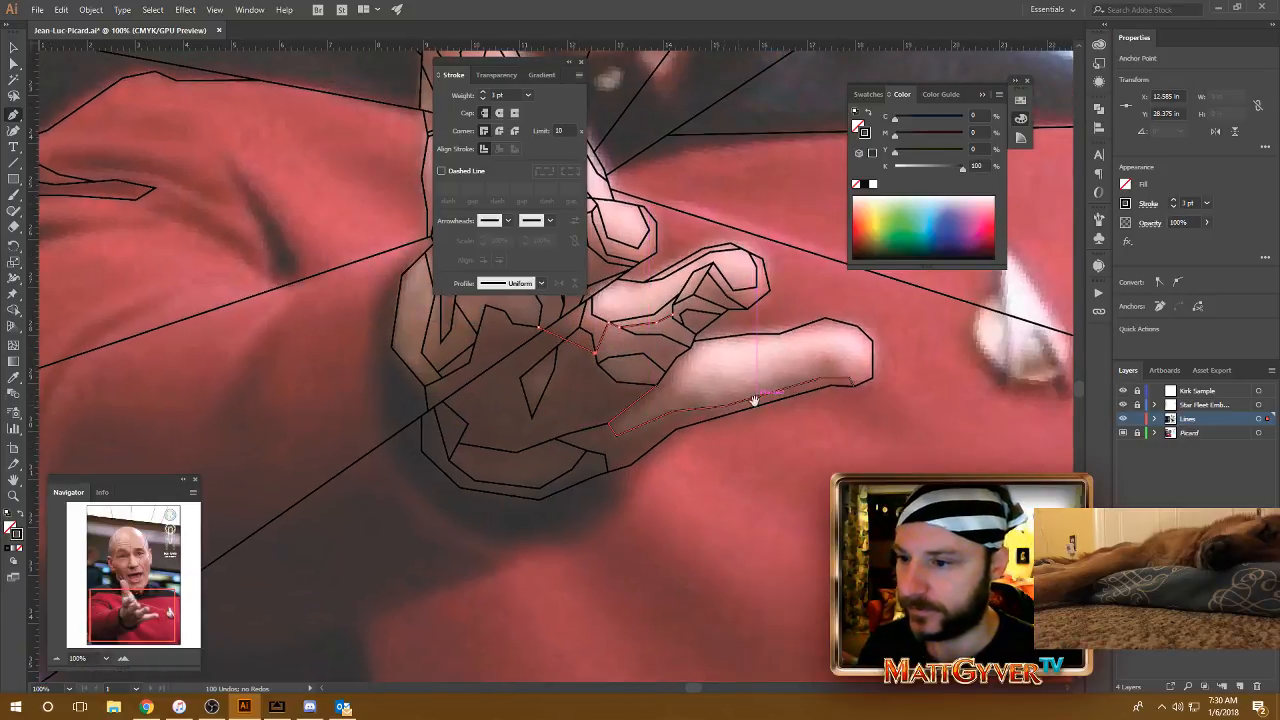
{"action": "left_click", "coordinate": [850, 377]}
{"action": "left_click", "coordinate": [820, 356]}
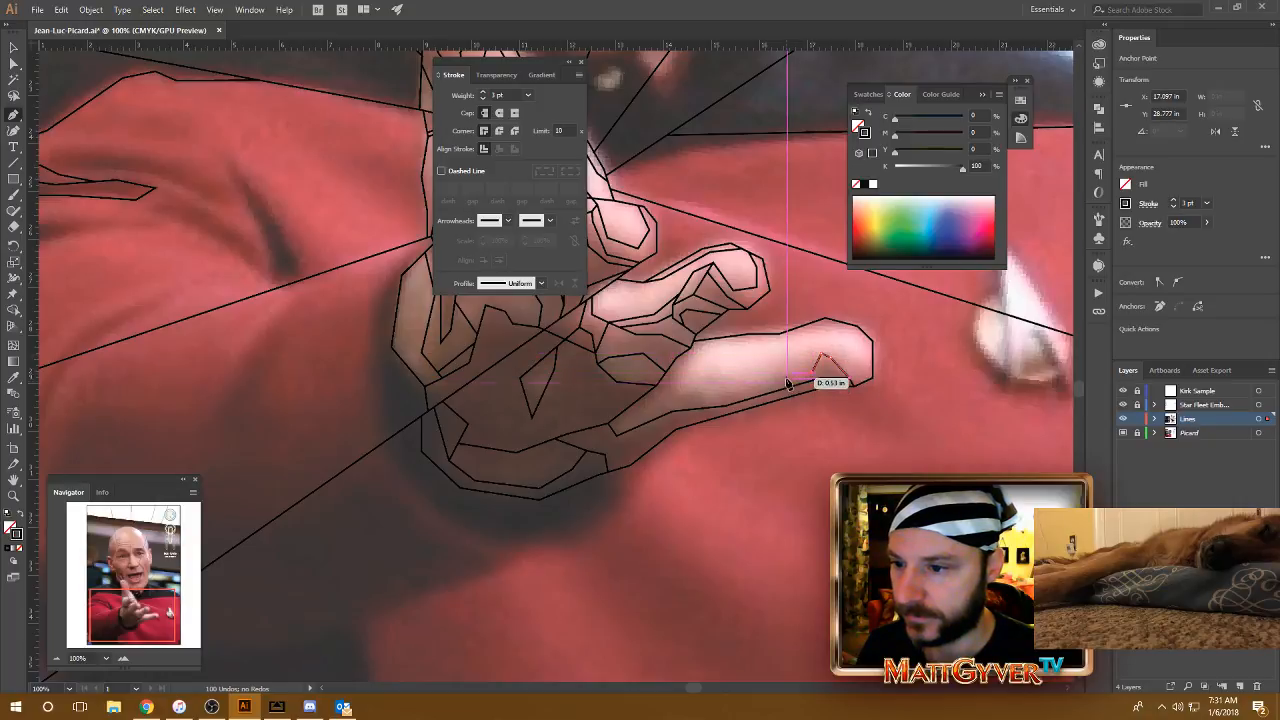
{"action": "left_click", "coordinate": [788, 373]}
{"action": "left_click", "coordinate": [778, 390]}
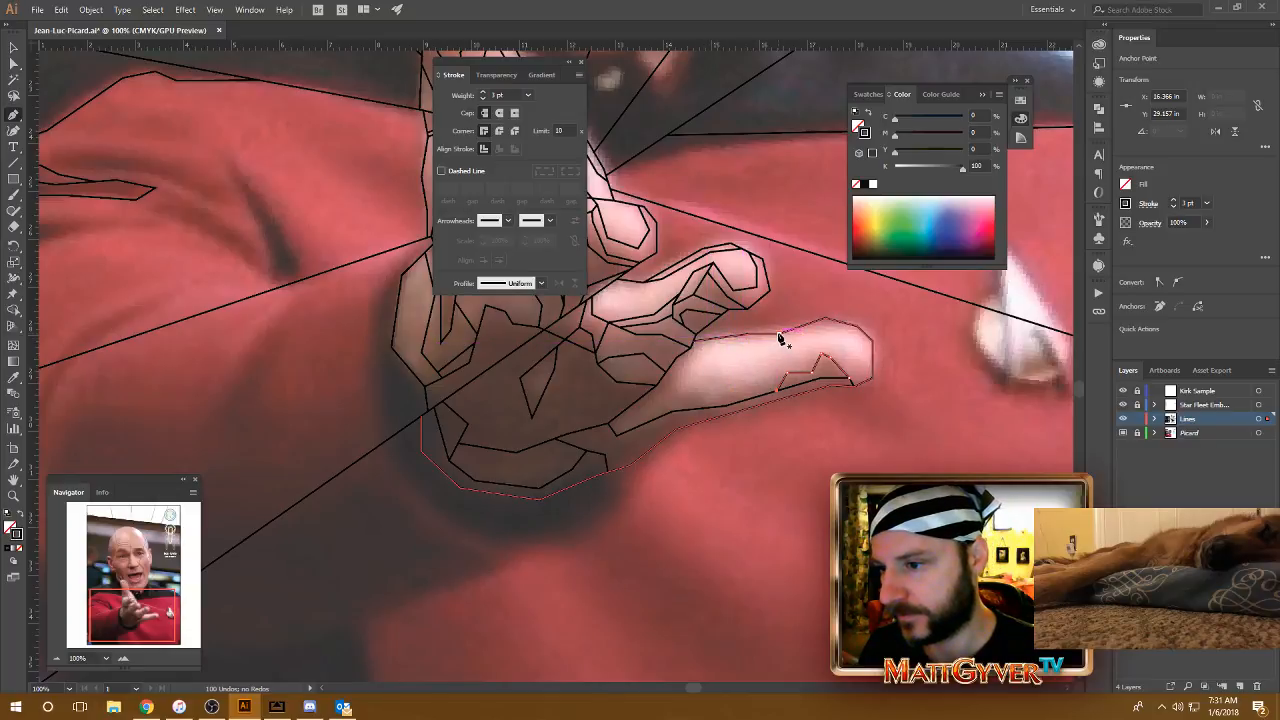
Step: Trace the highlight inside the lowest finger, from its tip along the upper edge and around to the shading line on the underside
{"action": "left_click", "coordinate": [875, 353]}
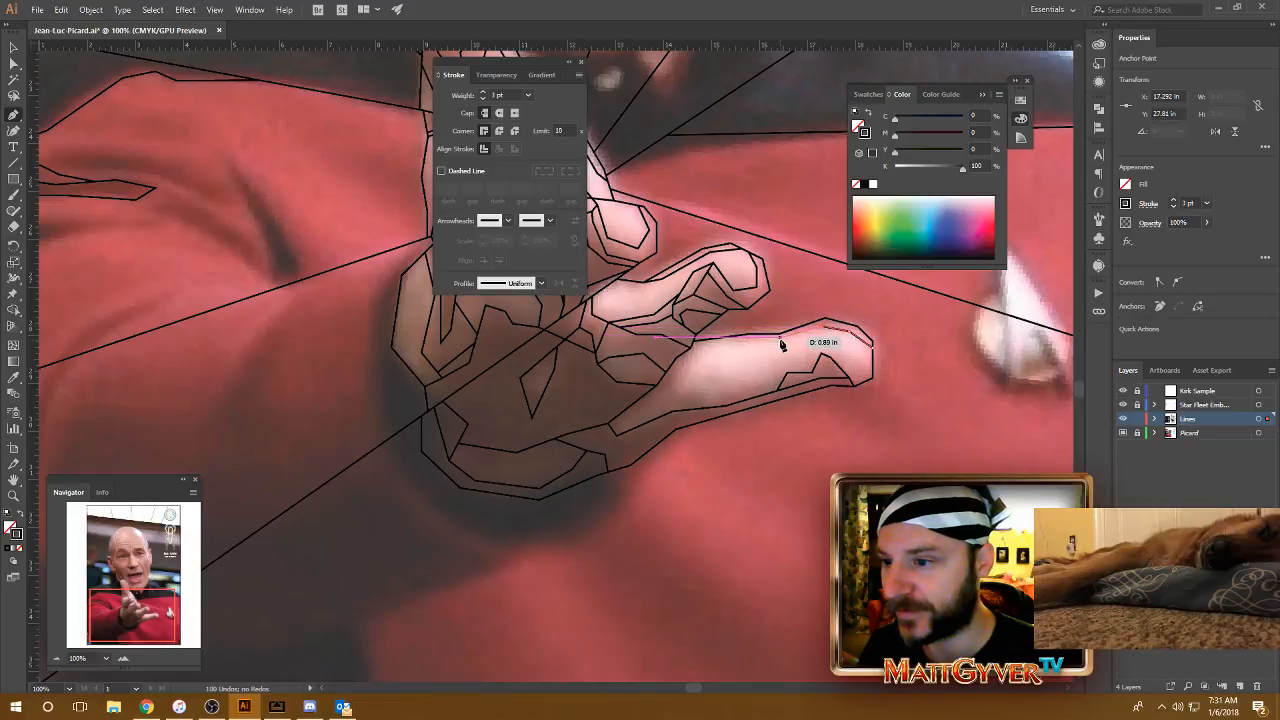
{"action": "left_click", "coordinate": [678, 384]}
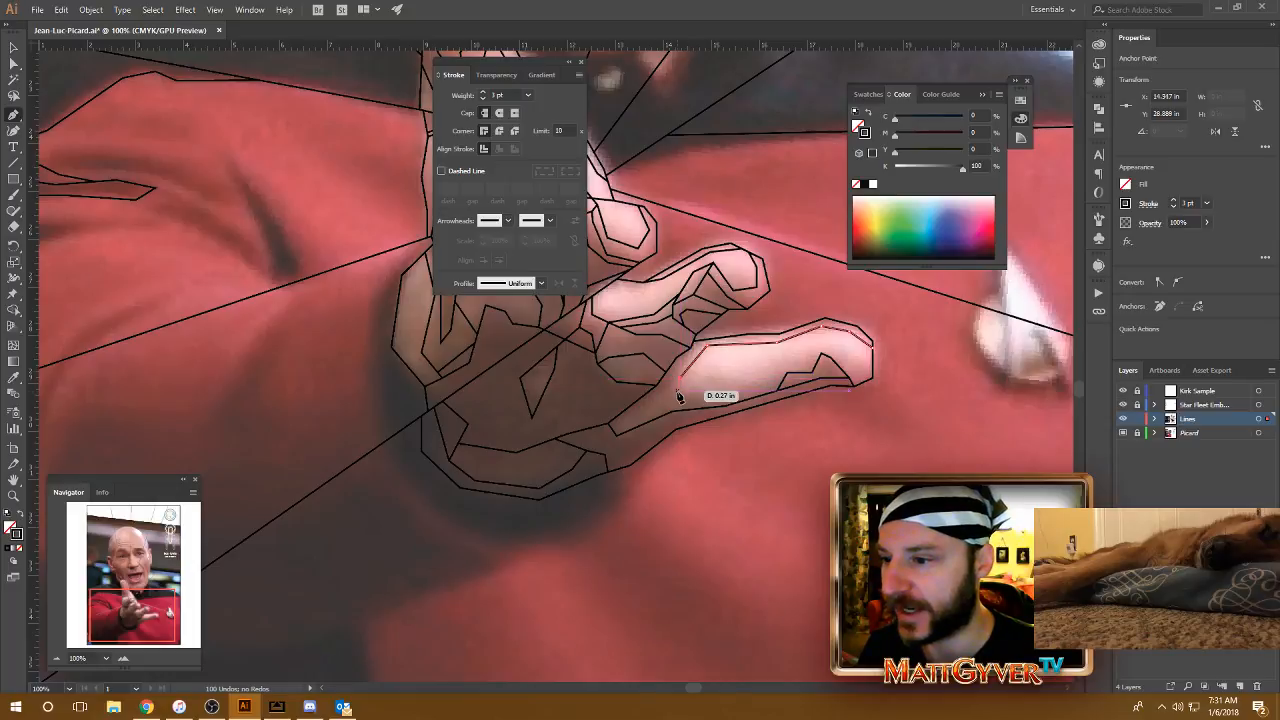
{"action": "left_click", "coordinate": [726, 407]}
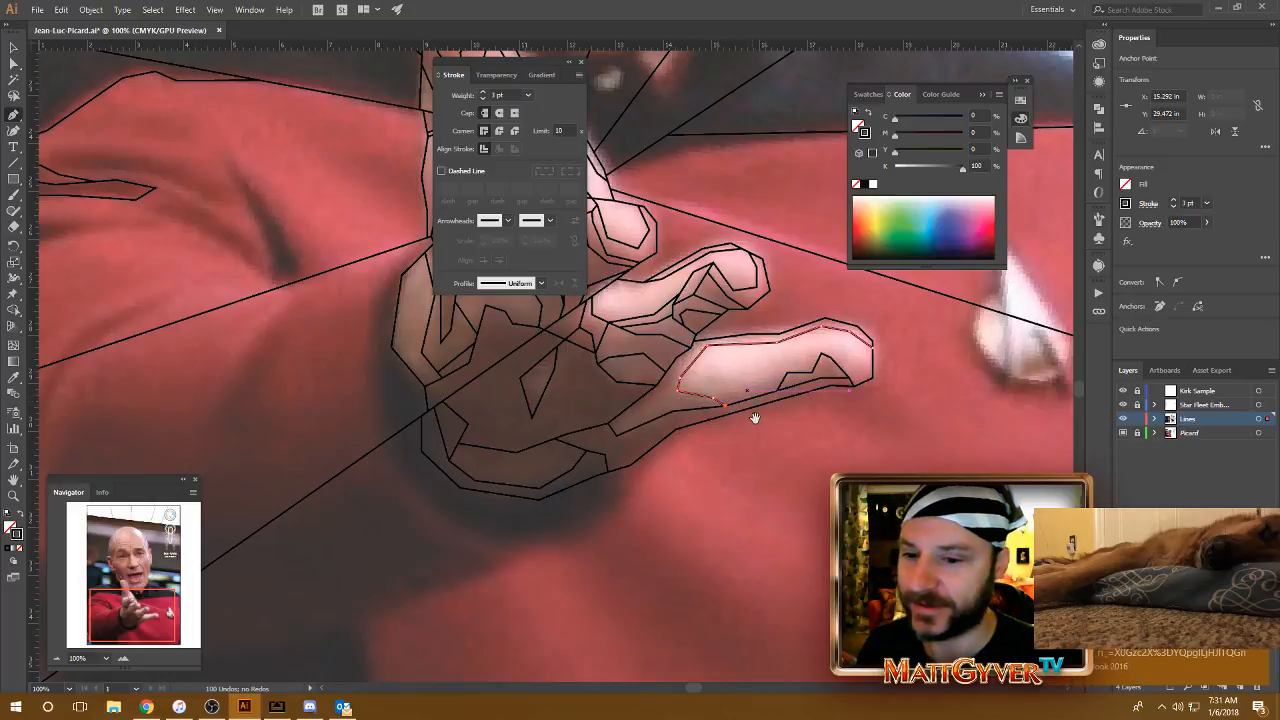
Step: Draw a shading line from the base of the lowest finger at the palm crease up to the near end of the finger's highlight
{"action": "scroll", "coordinate": [749, 415], "scroll_direction": "down", "scroll_amount": 1}
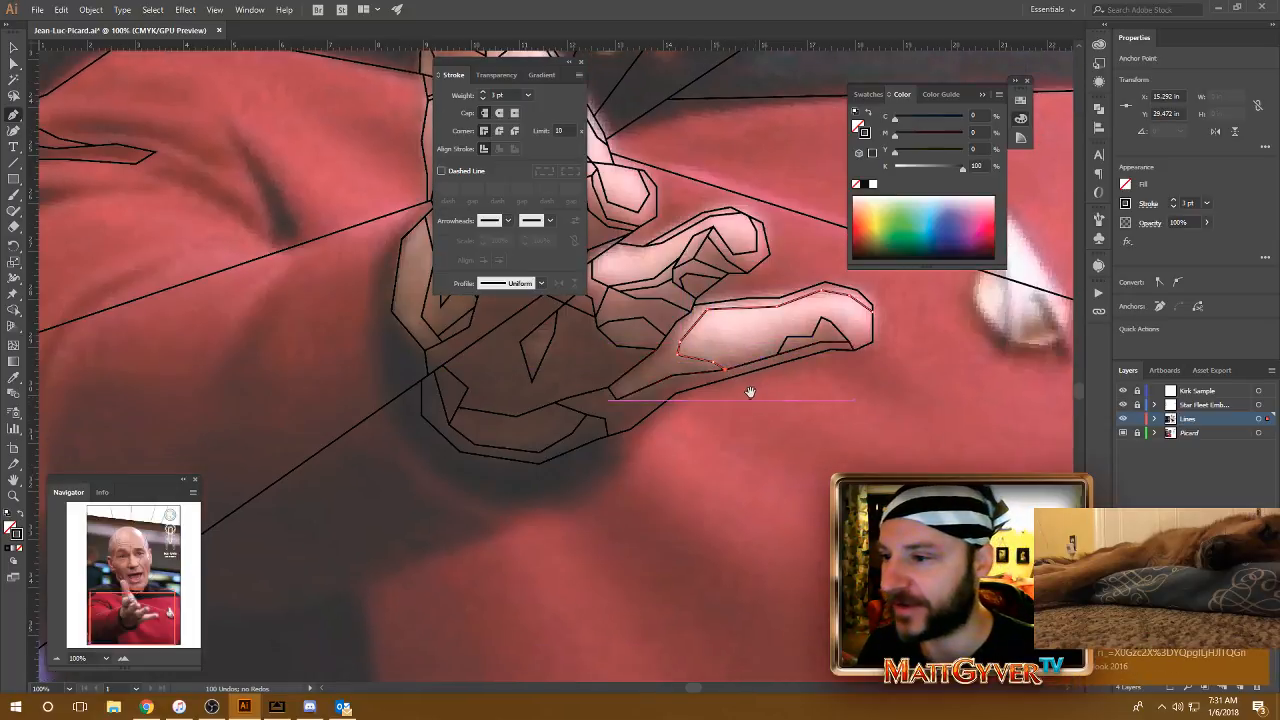
{"action": "left_click", "coordinate": [614, 393]}
{"action": "key", "text": "ctrl+z"}
{"action": "left_click", "coordinate": [614, 395]}
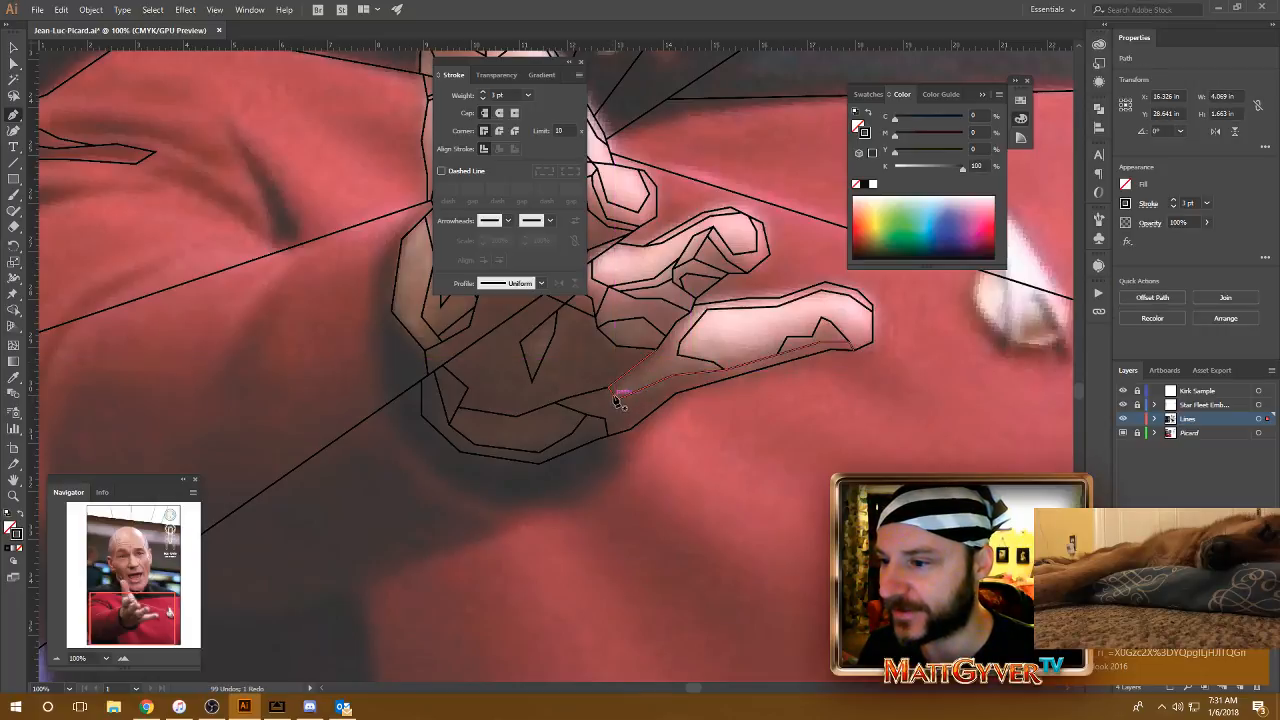
{"action": "left_click", "coordinate": [614, 395]}
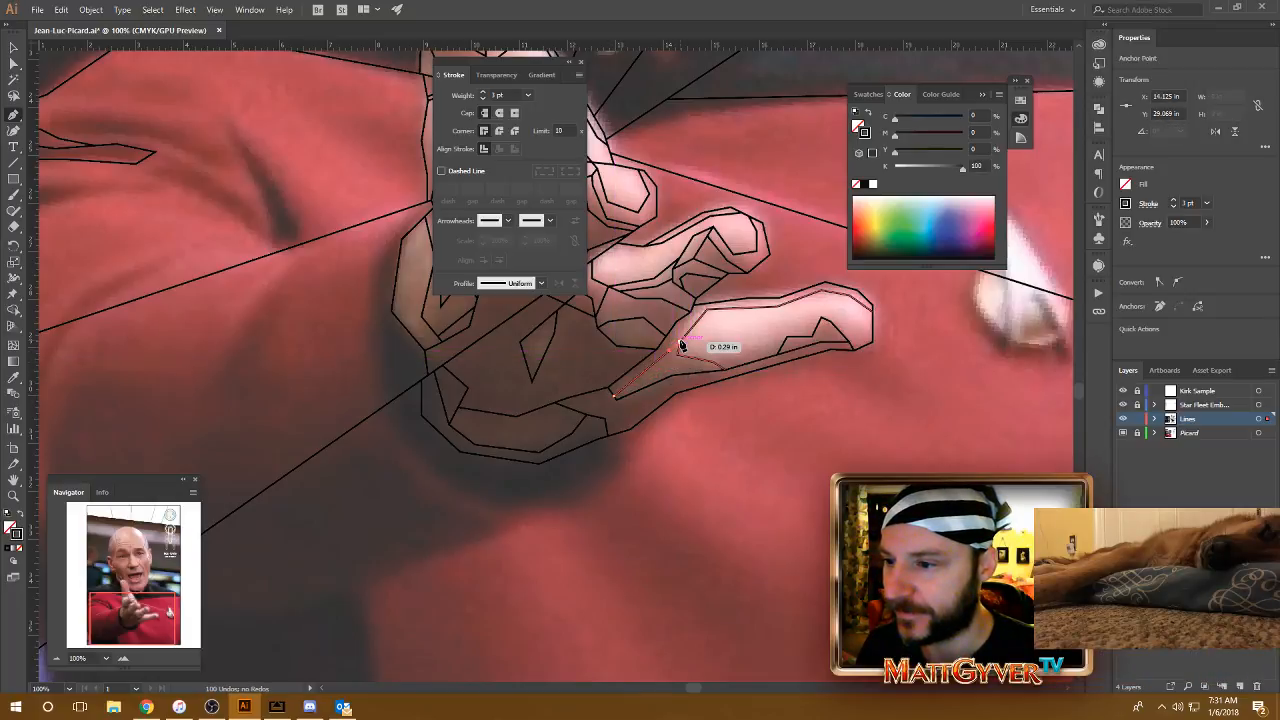
{"action": "left_click", "coordinate": [680, 345]}
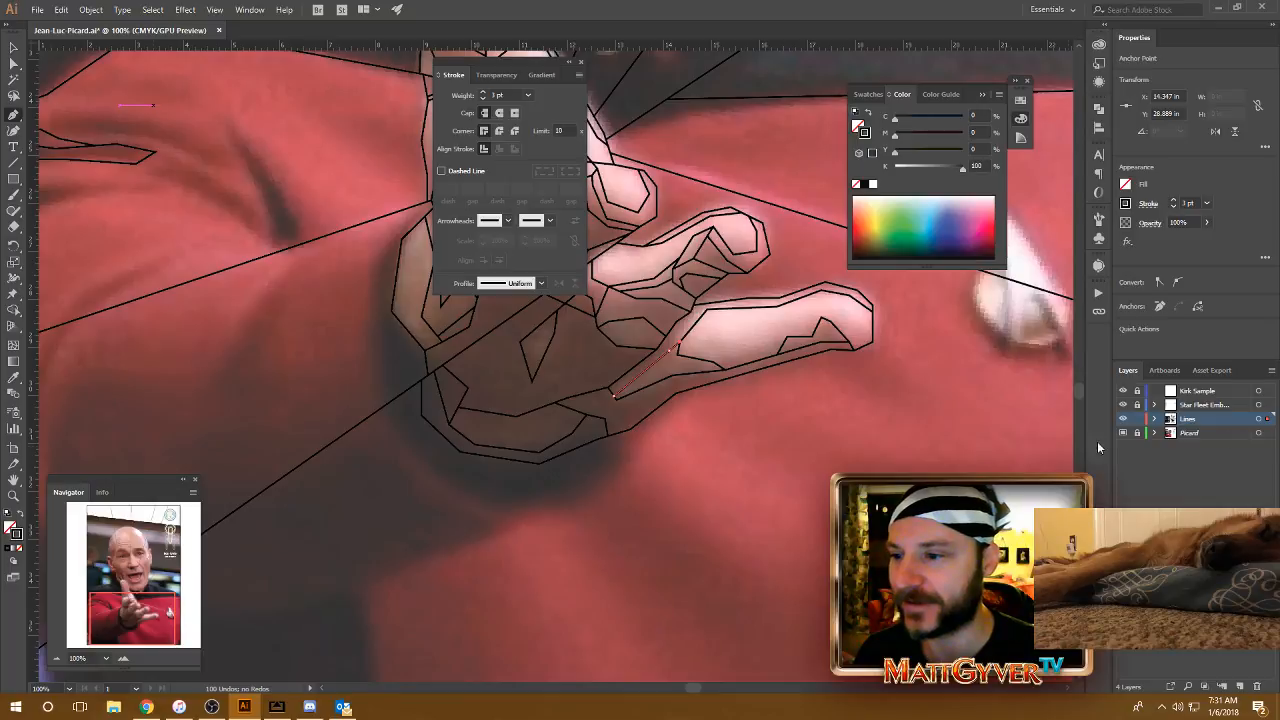
Step: Bridge the two lowest fingers with a short line and adjust its lower endpoint at the lowest finger's outline, leaving nothing selected
{"action": "left_click_drag", "start_coordinate": [773, 358], "coordinate": [774, 357]}
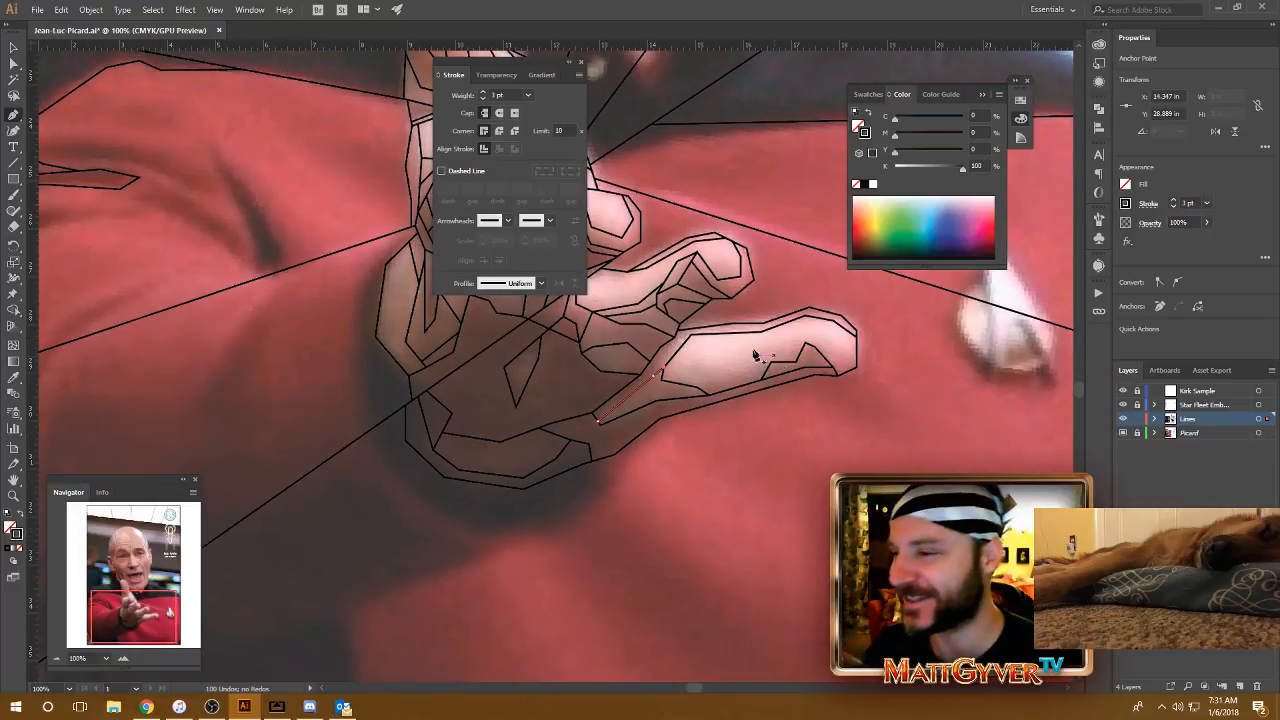
{"action": "left_click", "coordinate": [731, 298]}
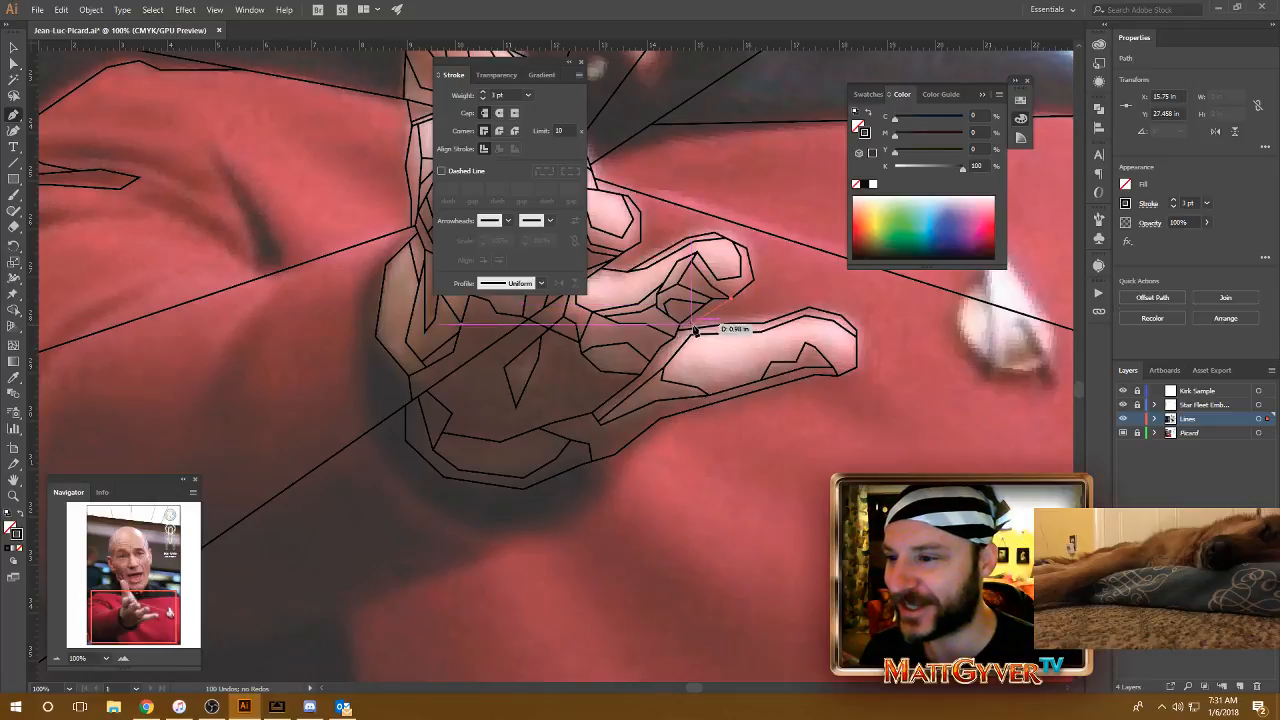
{"action": "left_click", "coordinate": [691, 333]}
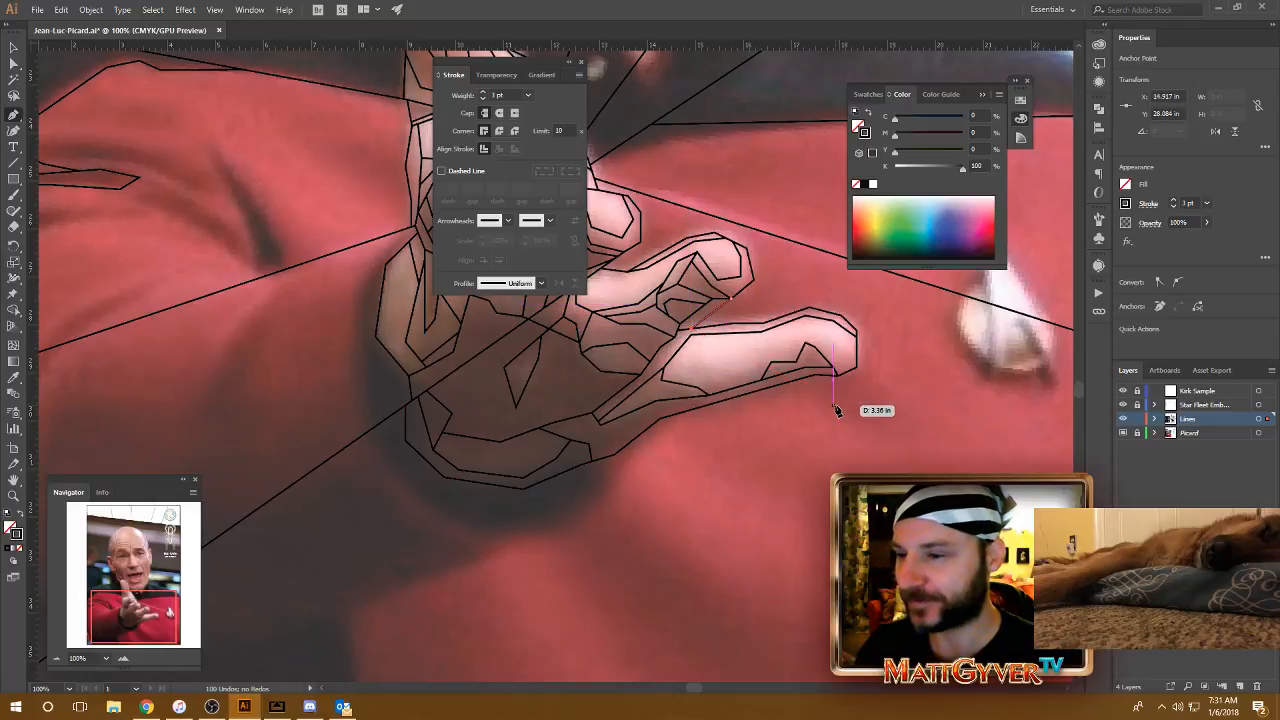
{"action": "left_click_drag", "start_coordinate": [777, 449], "coordinate": [918, 539]}
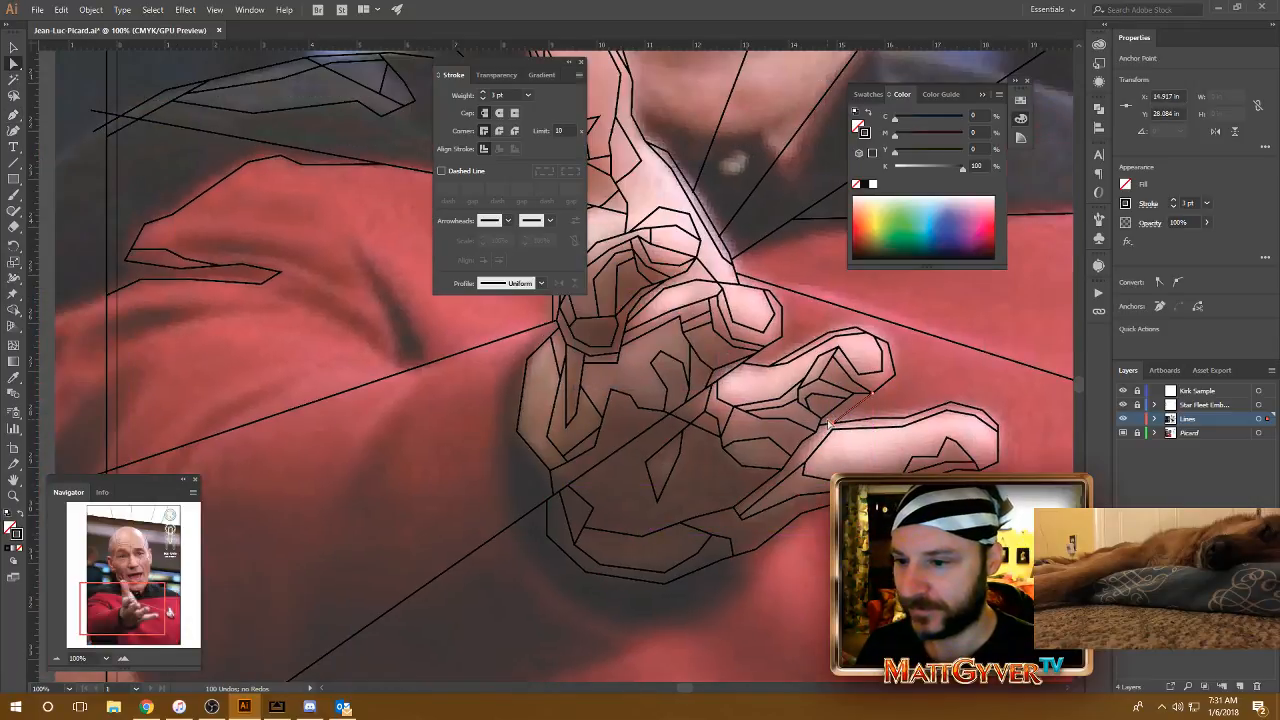
{"action": "left_click_drag", "start_coordinate": [828, 424], "coordinate": [900, 491]}
{"action": "key", "text": "ctrl+shift+a"}
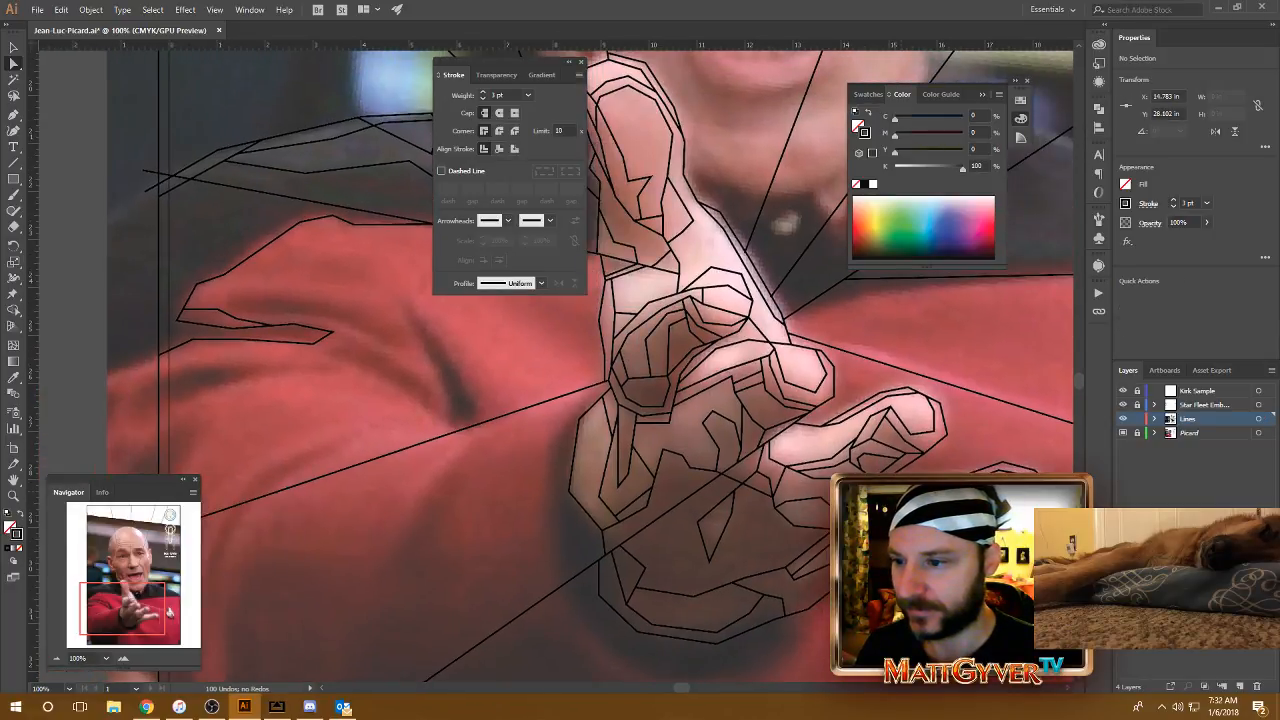
{"action": "left_click_drag", "start_coordinate": [718, 354], "coordinate": [790, 411]}
{"action": "key", "text": "ctrl+minus"}
{"action": "key", "text": "ctrl+minus"}
{"action": "key", "text": "ctrl+minus"}
{"action": "key", "text": "ctrl+equal"}
{"action": "key", "text": "ctrl+equal"}
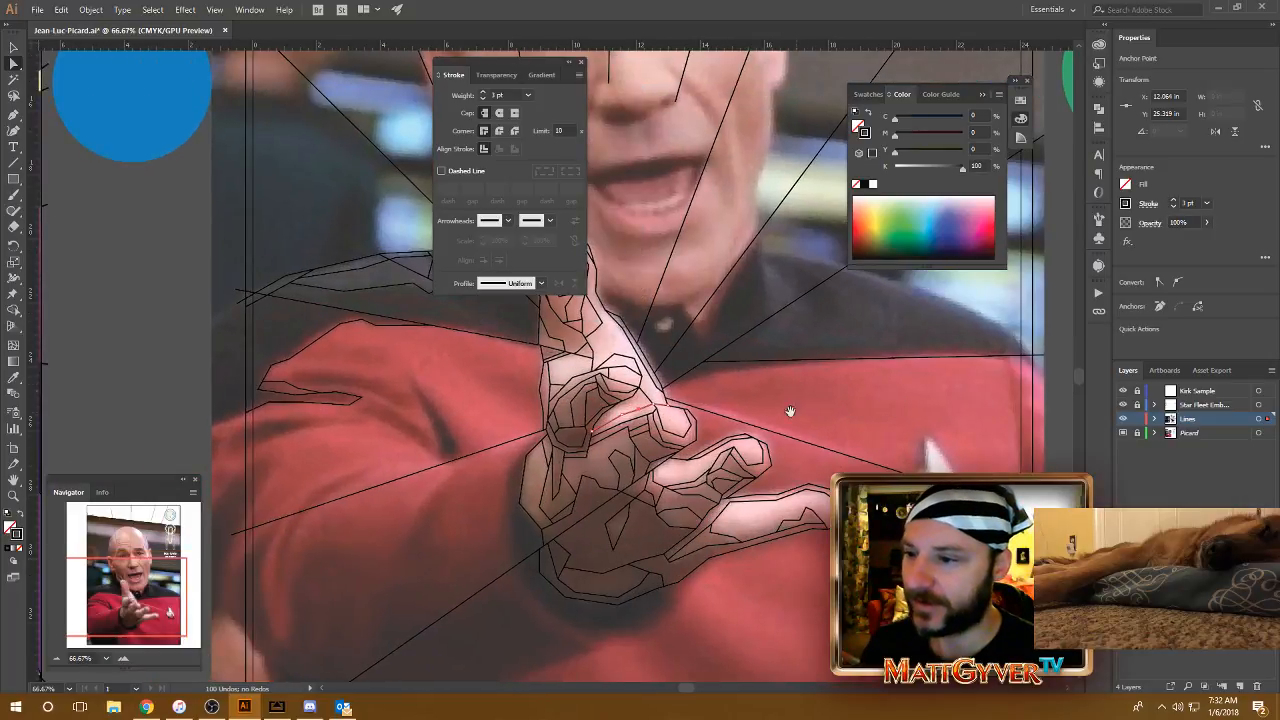
Step: Draw a short slanted shading line across the upper corner of the facet beneath the middle finger's tip
{"action": "left_click_drag", "start_coordinate": [720, 384], "coordinate": [798, 408]}
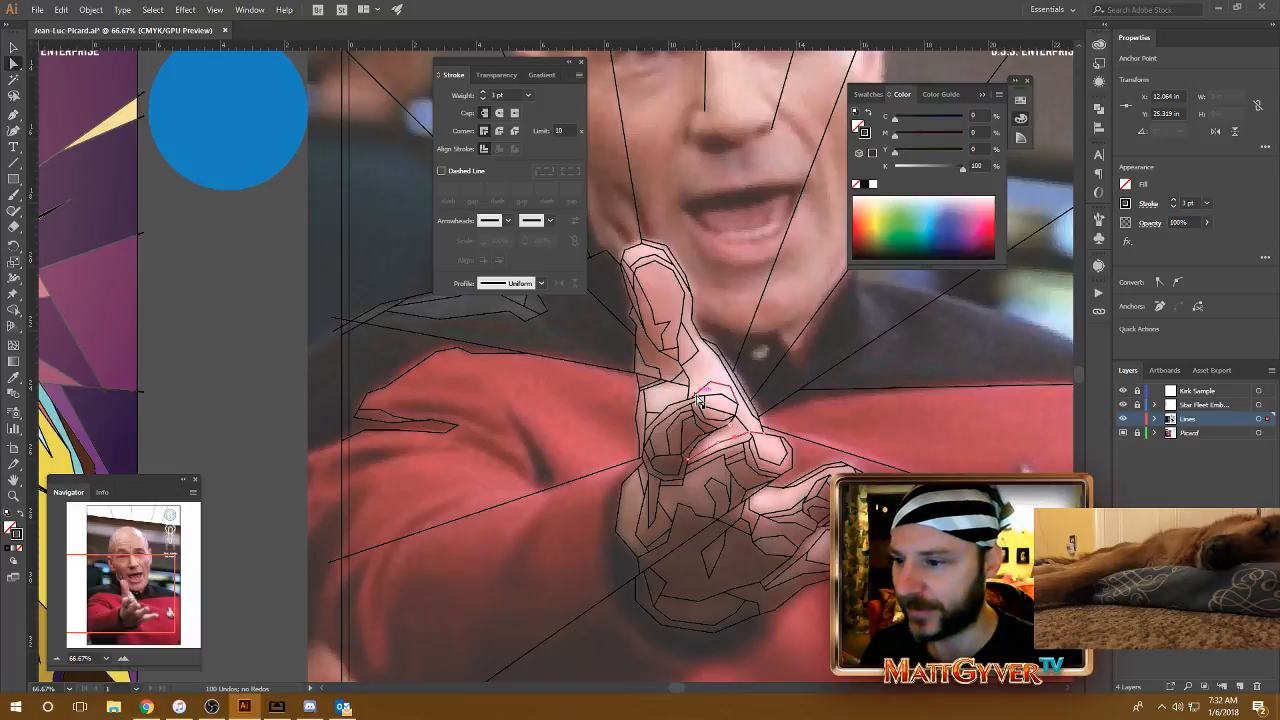
{"action": "key", "text": "ctrl+equal"}
{"action": "key", "text": "ctrl+equal"}
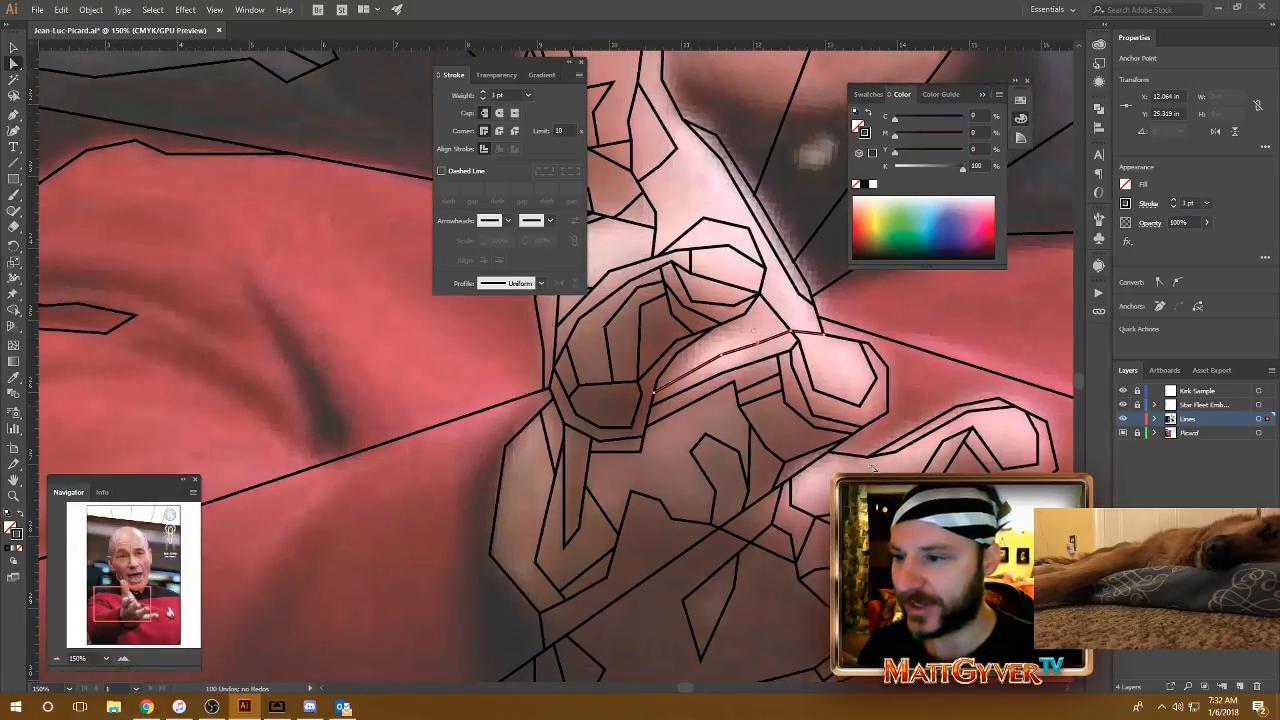
{"action": "mouse_move", "coordinate": [740, 390]}
{"action": "left_mouse_down"}
{"action": "mouse_move", "coordinate": [746, 376]}
{"action": "mouse_move", "coordinate": [743, 389]}
{"action": "left_mouse_up"}
{"action": "key", "text": "ctrl+minus"}
{"action": "key", "text": "ctrl+minus"}
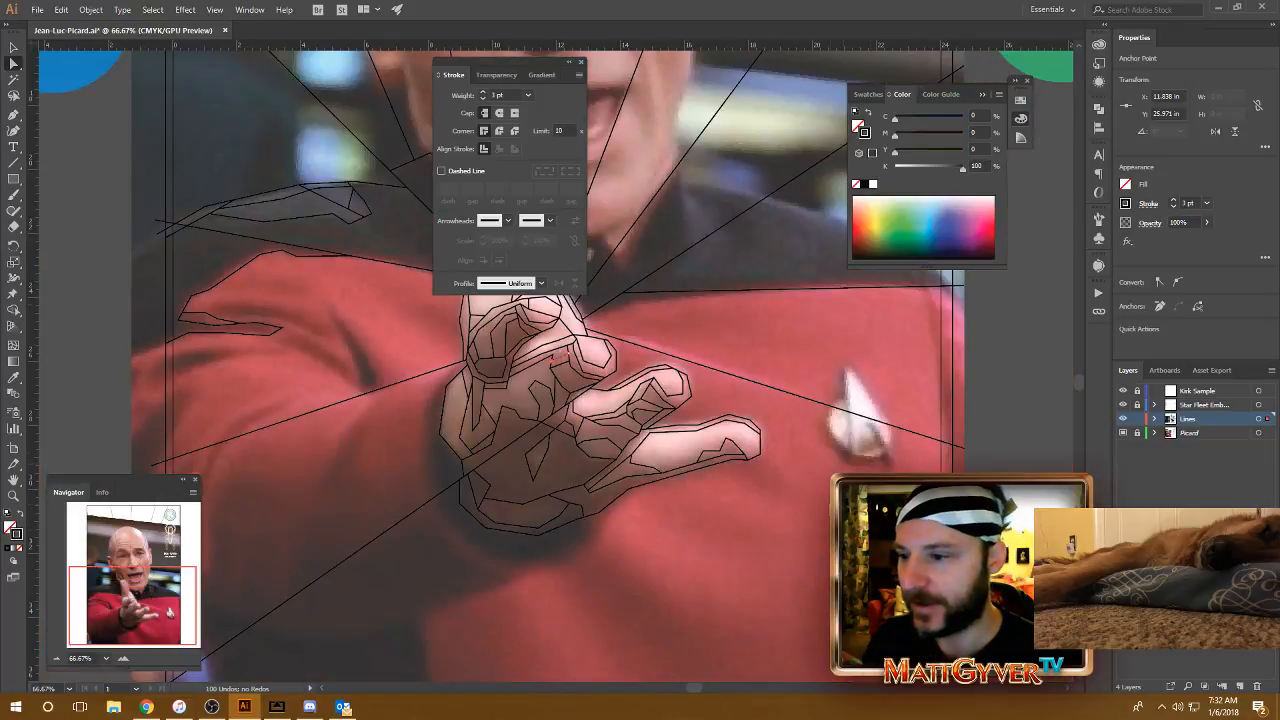
Step: Examine the traced hand against the full Picard composition and the finished Kirk sample artwork
{"action": "left_click_drag", "start_coordinate": [758, 541], "coordinate": [805, 517]}
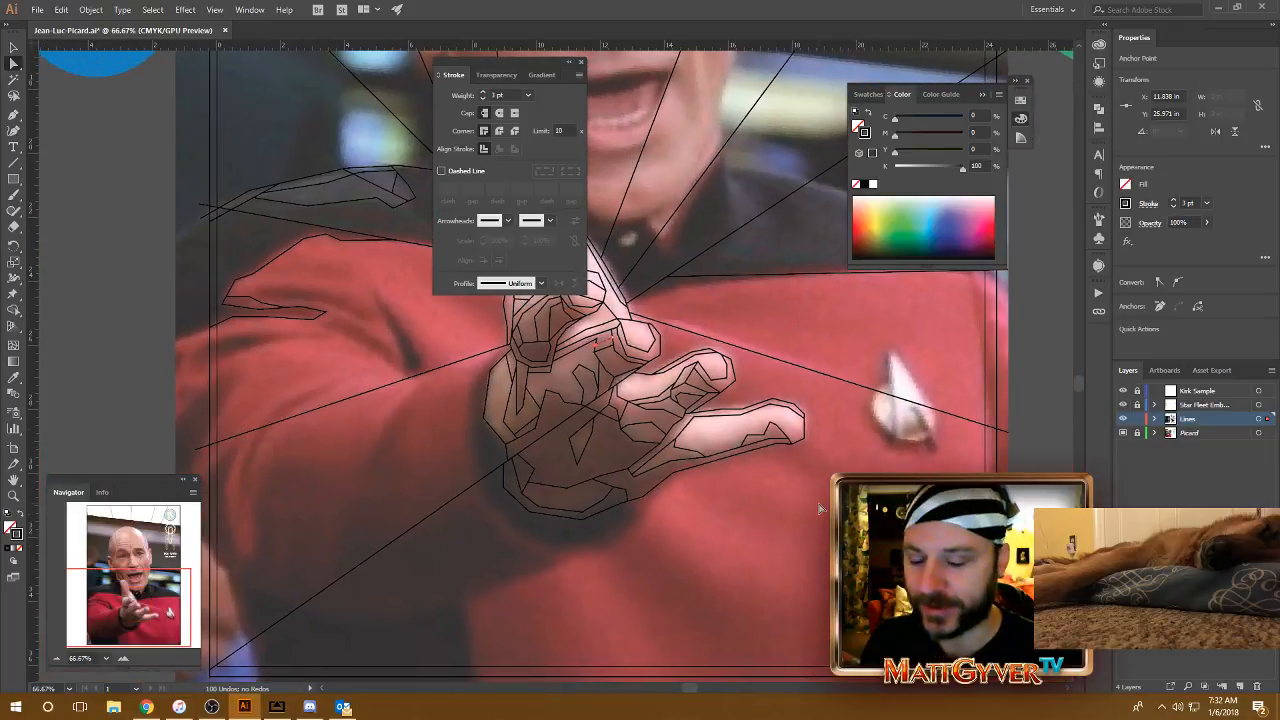
{"action": "key", "text": "ctrl+minus"}
{"action": "key", "text": "ctrl+minus"}
{"action": "left_click_drag", "start_coordinate": [340, 416], "coordinate": [551, 481]}
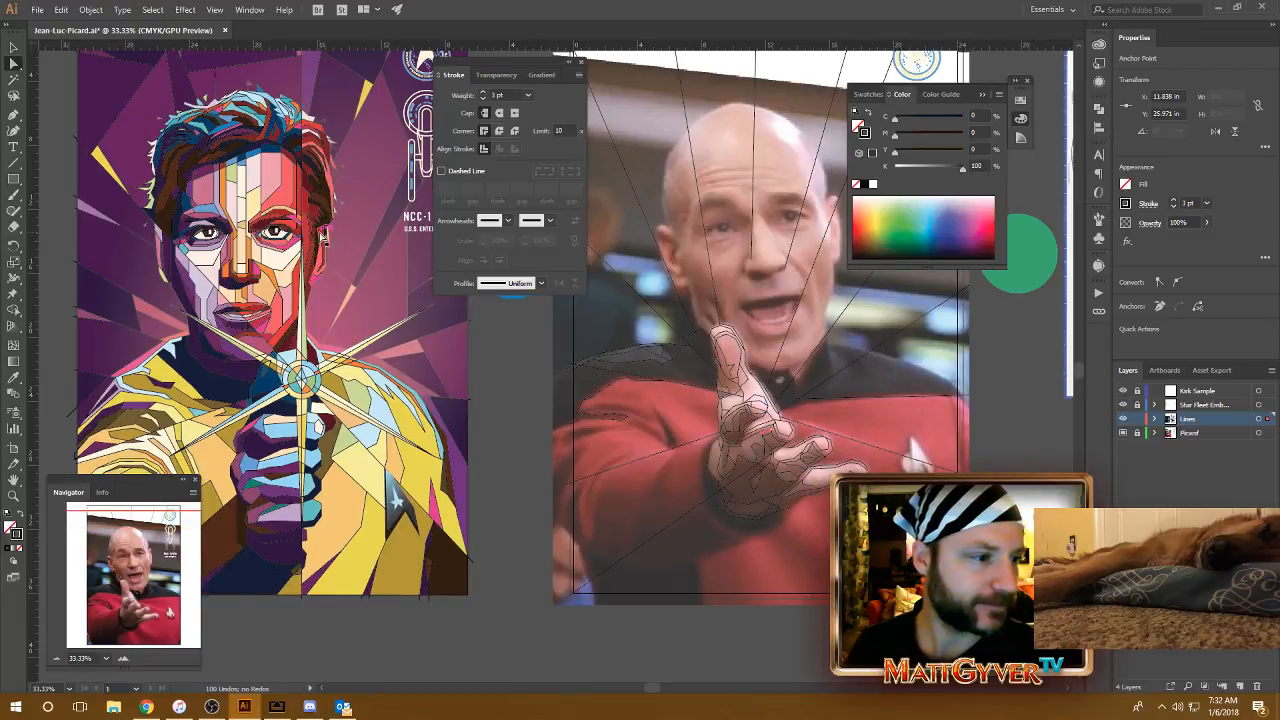
{"action": "key", "text": "ctrl+1"}
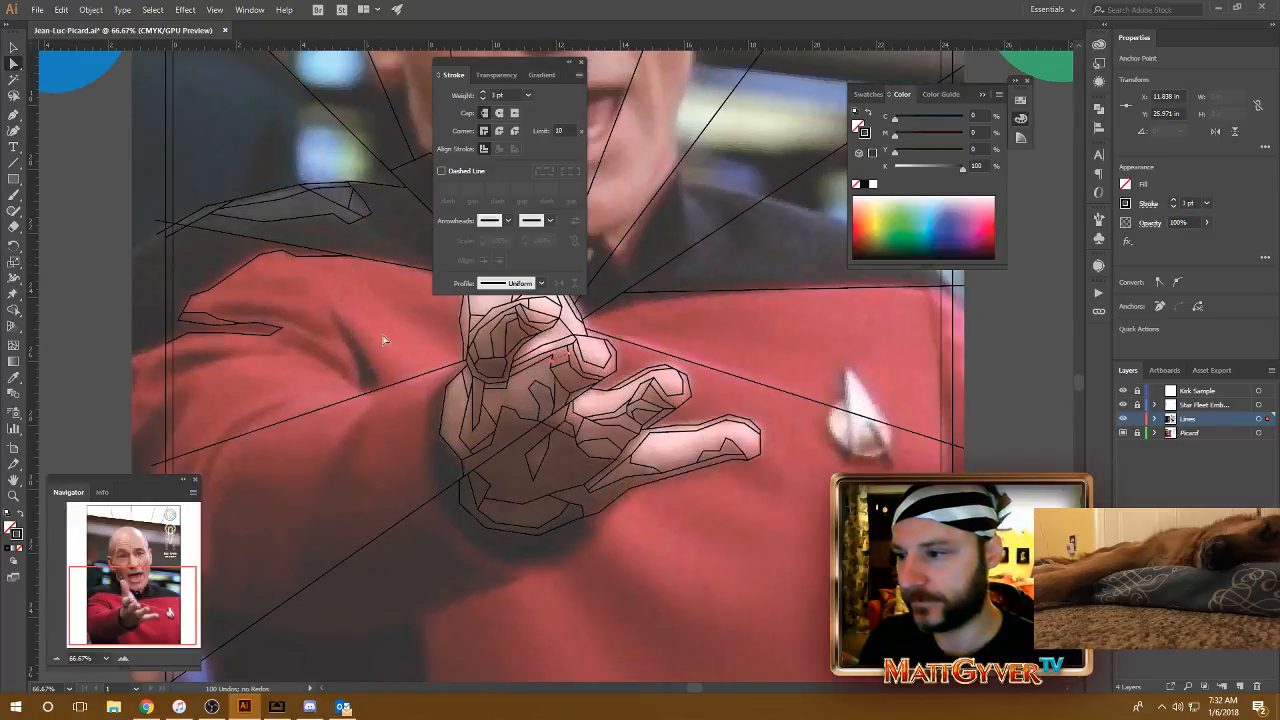
{"action": "left_click_drag", "start_coordinate": [722, 395], "coordinate": [706, 422]}
{"action": "key", "text": "p"}
{"action": "key", "text": "a"}
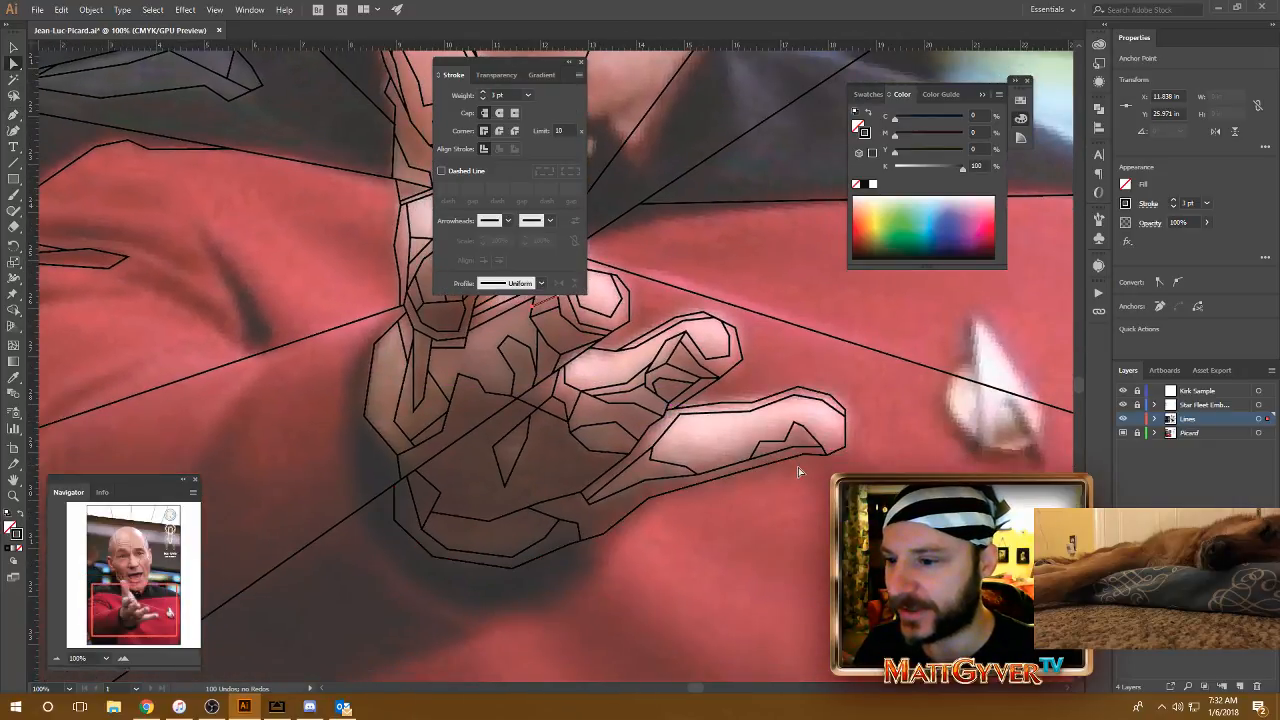
Step: Trace a jagged shading line inside the lowest finger from its tip, above the peaked facet, to the highlight's upper edge near the base
{"action": "key", "text": "p"}
{"action": "key", "text": "ctrl+equal"}
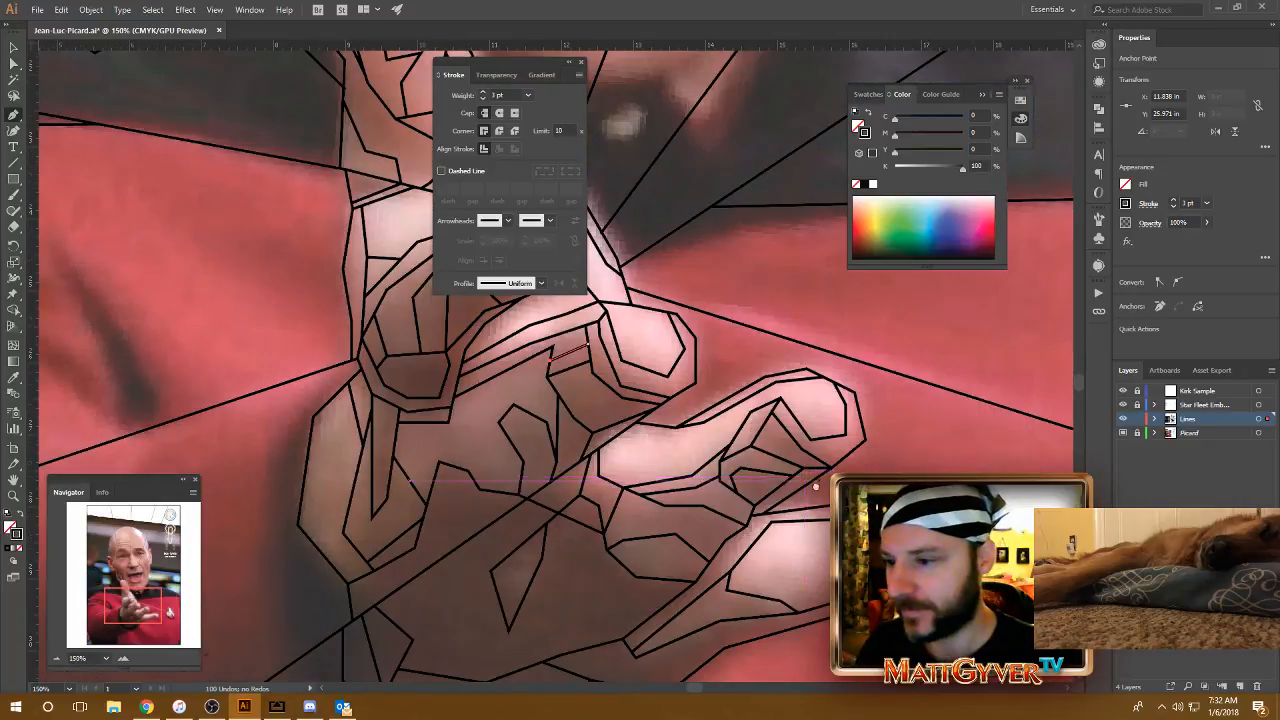
{"action": "left_click_drag", "start_coordinate": [962, 561], "coordinate": [855, 432]}
{"action": "key", "text": "a"}
{"action": "left_click_drag", "start_coordinate": [716, 340], "coordinate": [695, 293]}
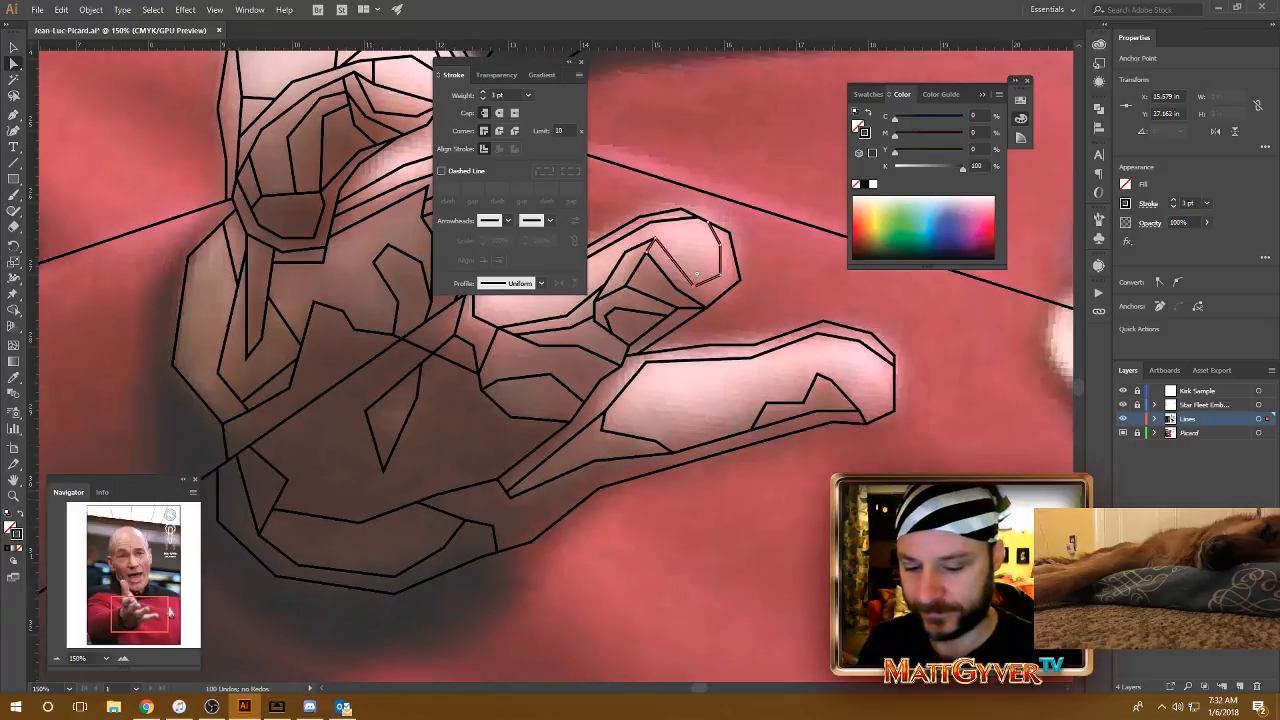
{"action": "left_click", "coordinate": [896, 383]}
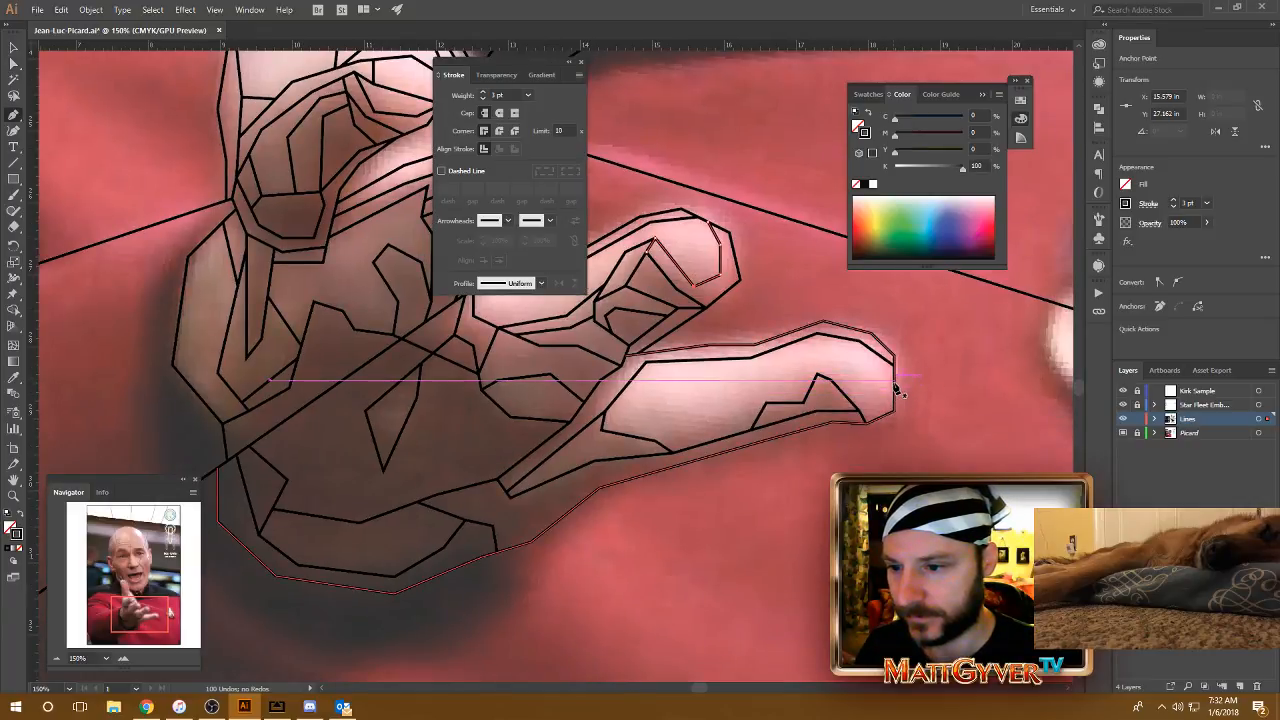
{"action": "left_click", "coordinate": [837, 371]}
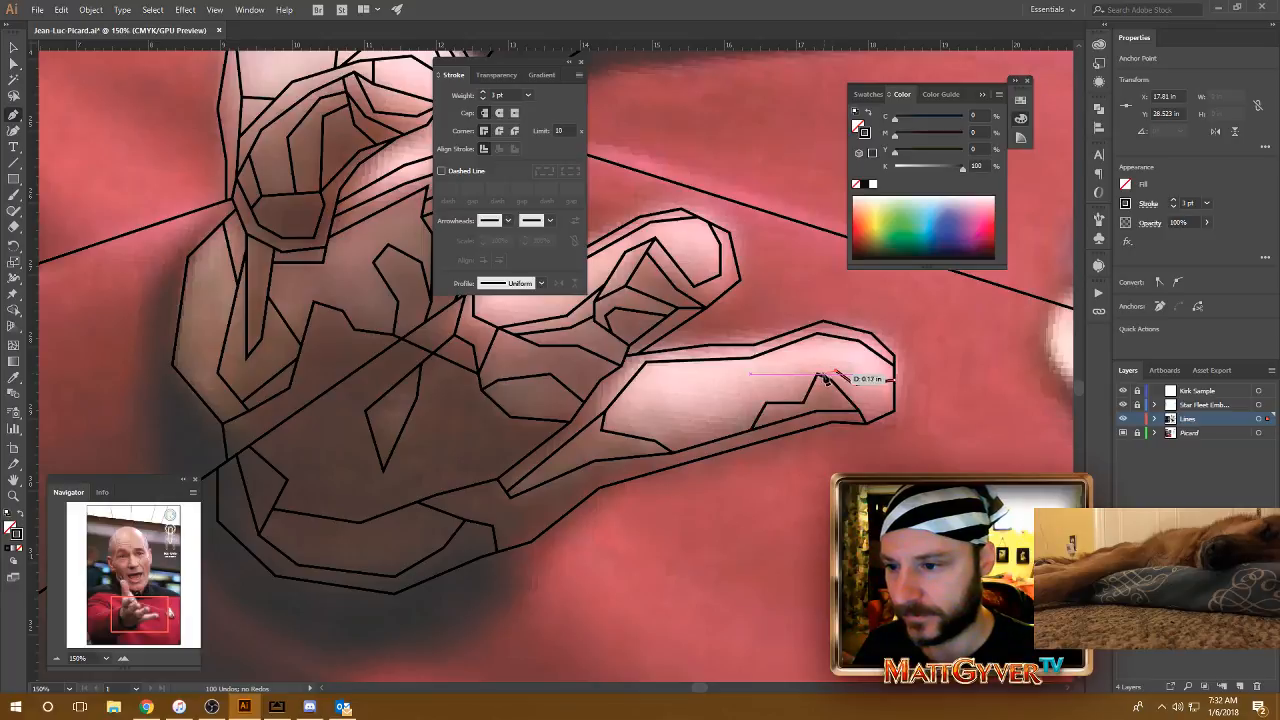
{"action": "left_click", "coordinate": [816, 374]}
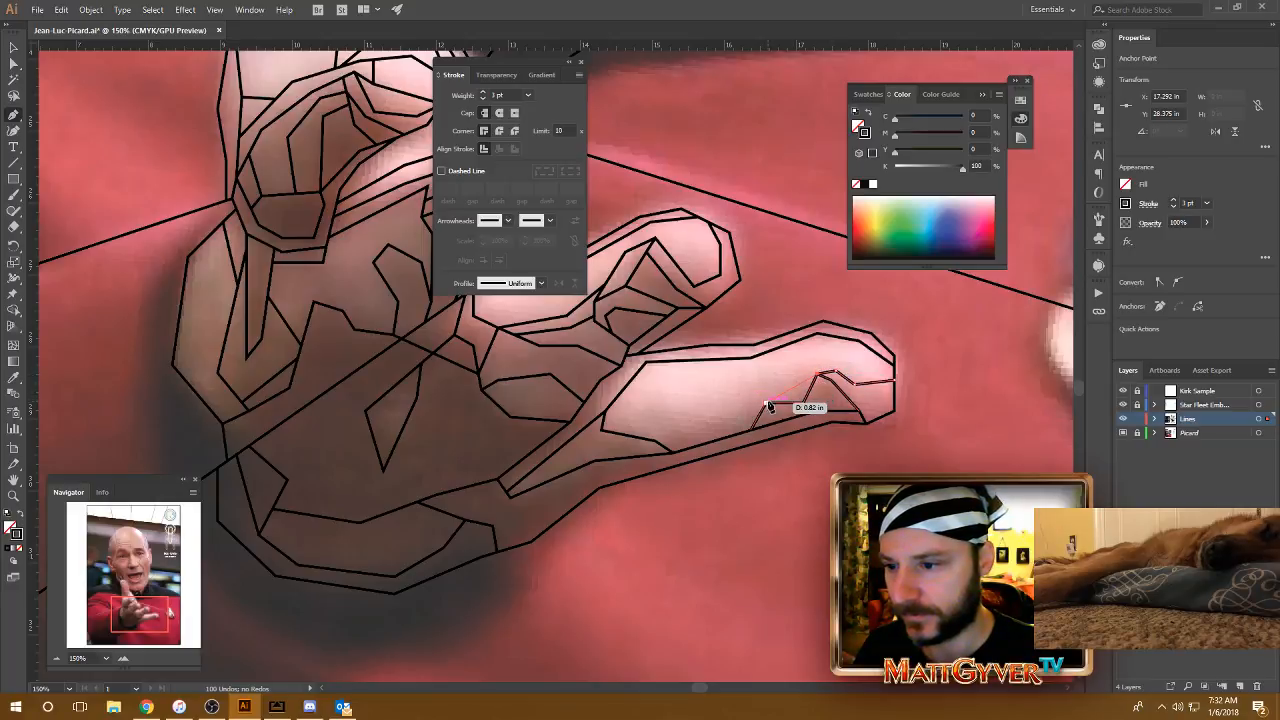
{"action": "left_click", "coordinate": [766, 389]}
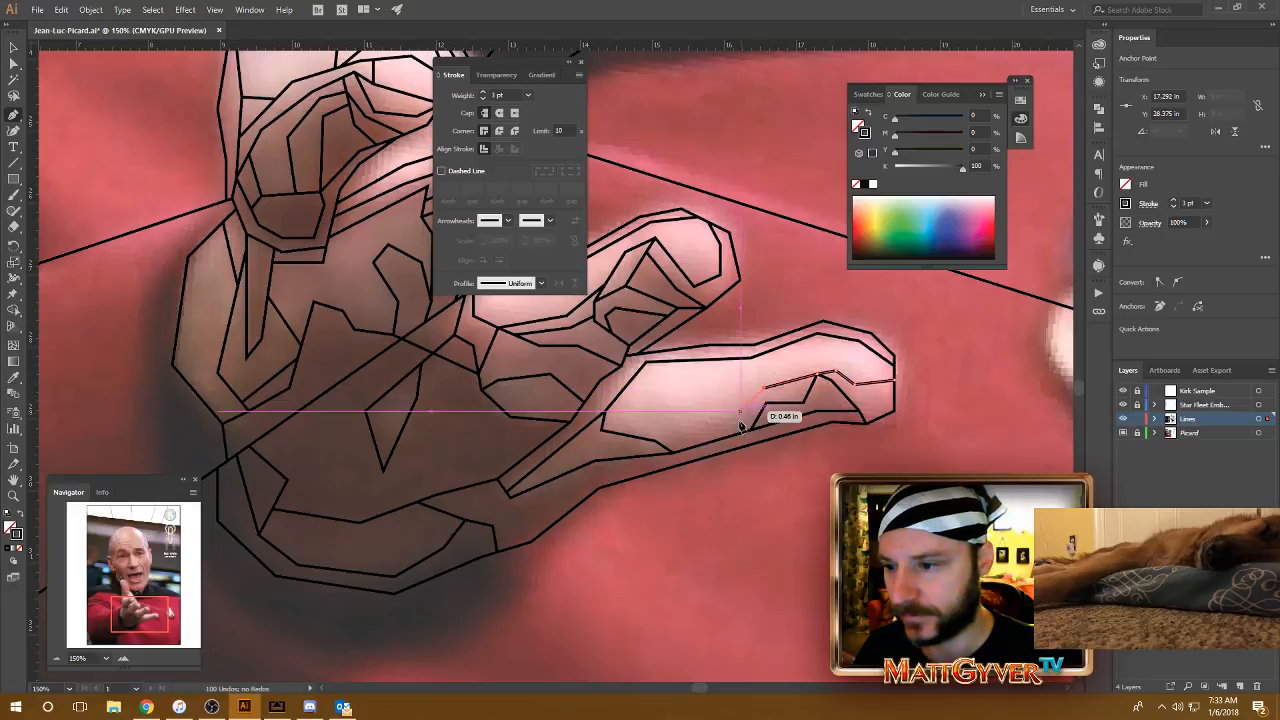
{"action": "left_click", "coordinate": [741, 417]}
{"action": "left_click", "coordinate": [680, 417]}
{"action": "left_click", "coordinate": [655, 385]}
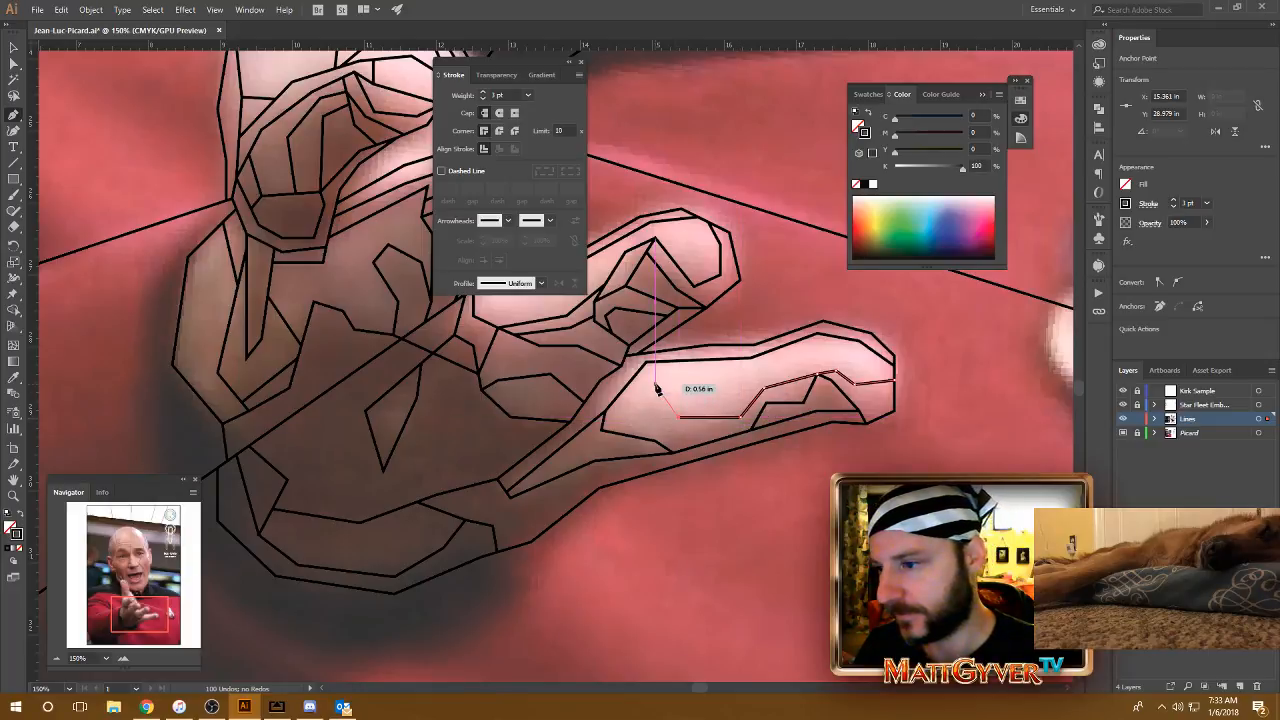
{"action": "left_click", "coordinate": [668, 364]}
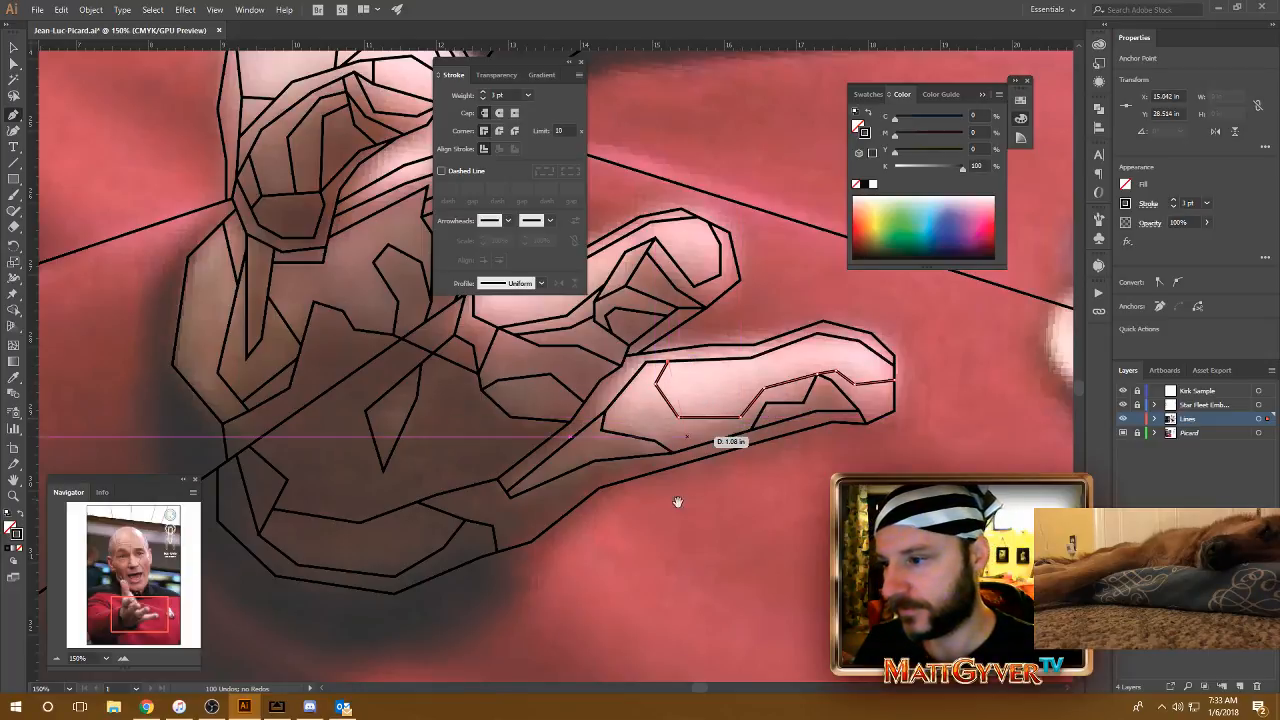
{"action": "left_click_drag", "start_coordinate": [677, 500], "coordinate": [811, 442]}
{"action": "key", "text": "Escape"}
Step: Connect the lower edge of the lowest finger's highlight to the new inner shading line with a short slanted line
{"action": "left_click", "coordinate": [741, 362]}
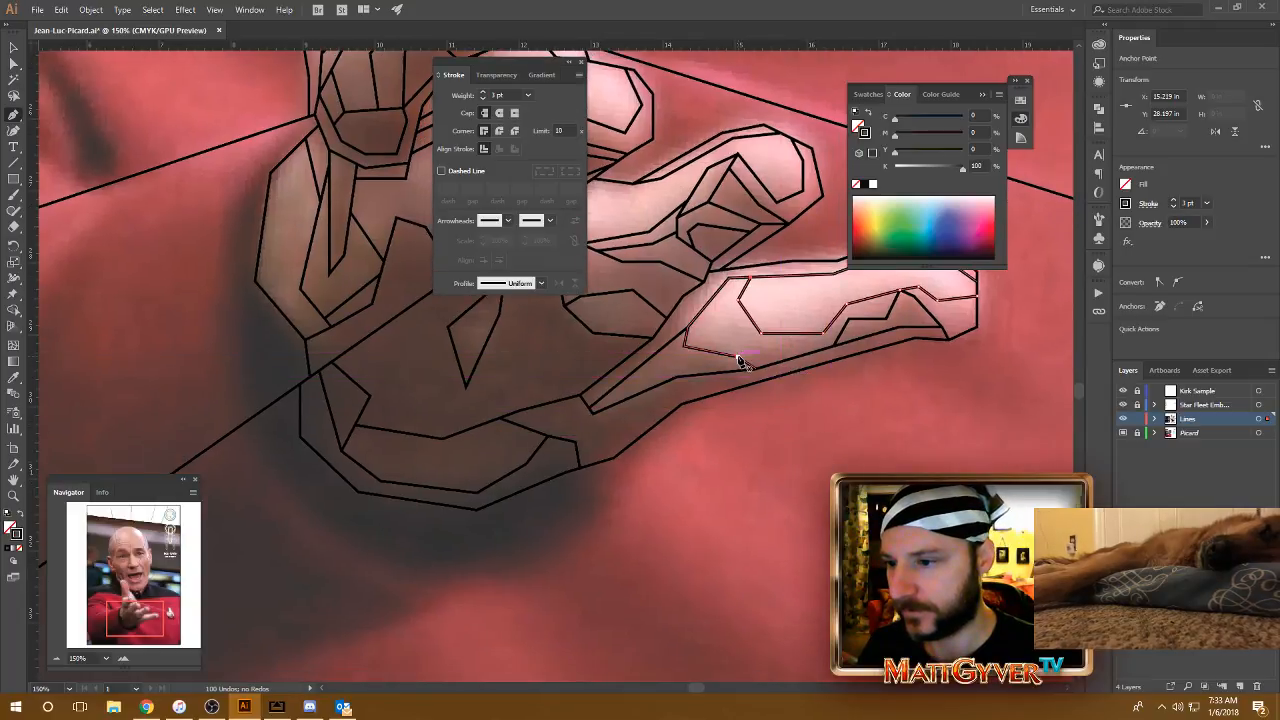
{"action": "left_click_drag", "start_coordinate": [741, 362], "coordinate": [771, 340]}
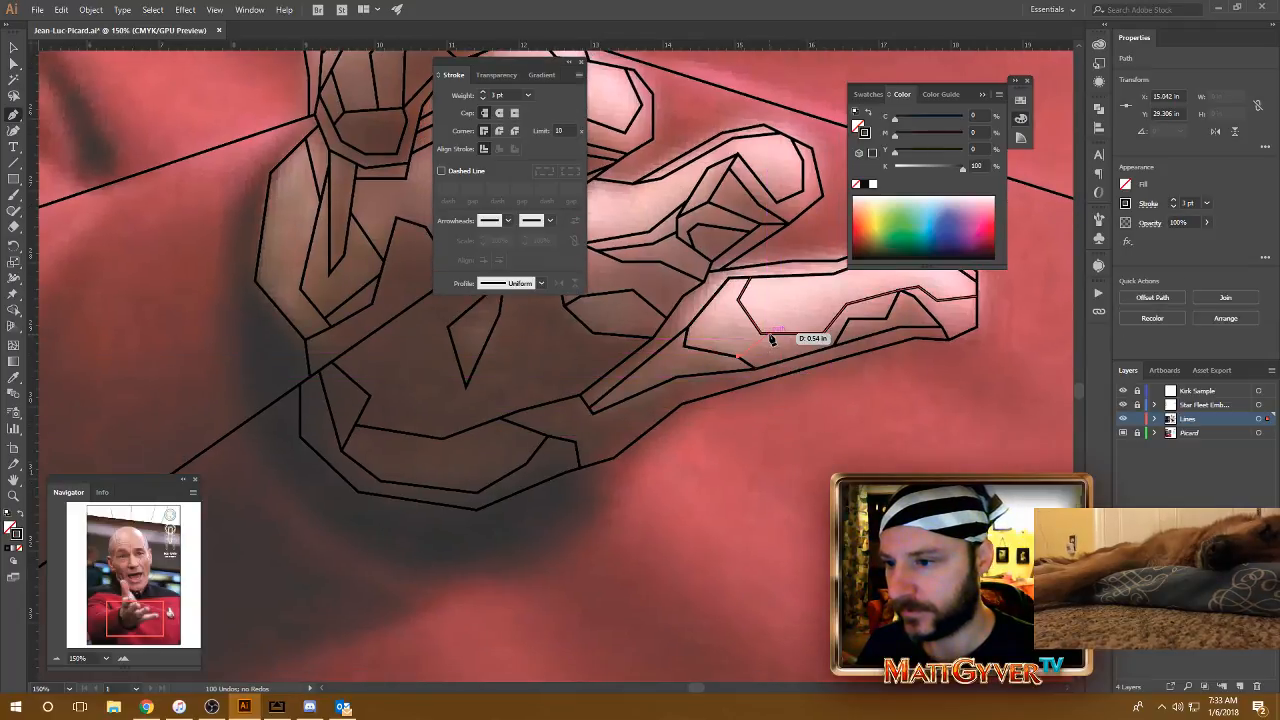
{"action": "left_click", "coordinate": [773, 335]}
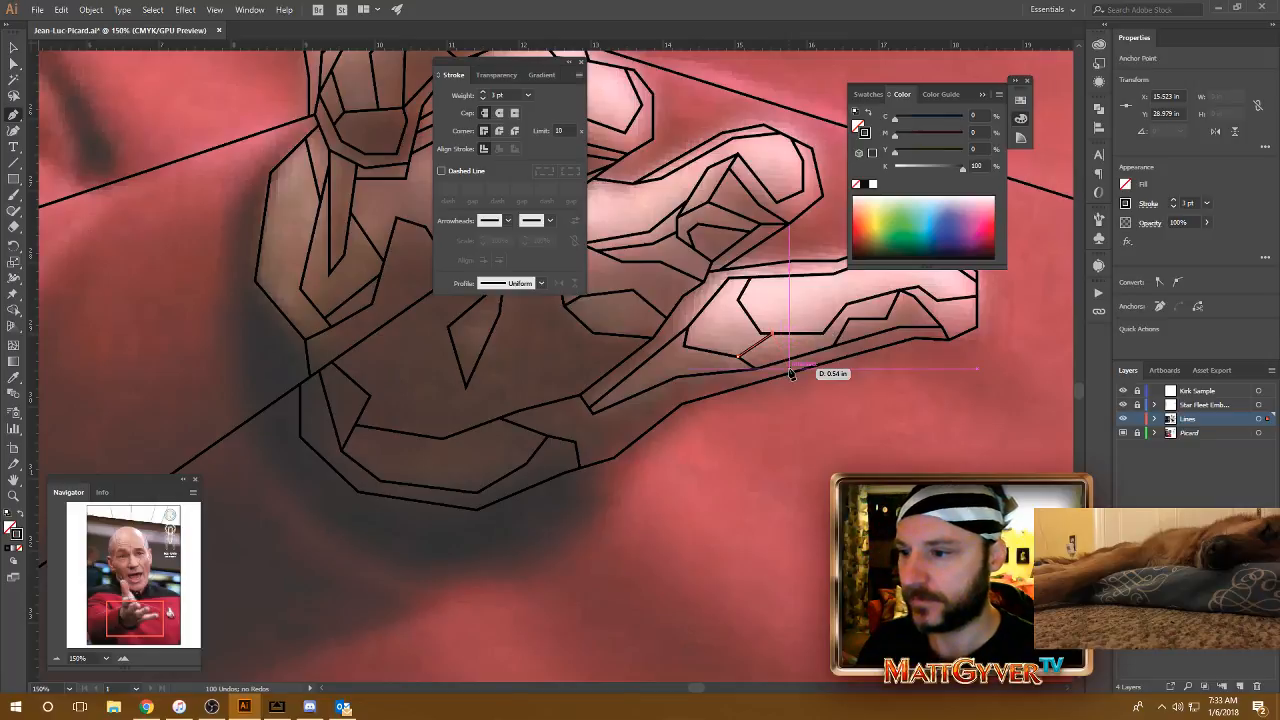
{"action": "left_click_drag", "start_coordinate": [665, 475], "coordinate": [740, 490]}
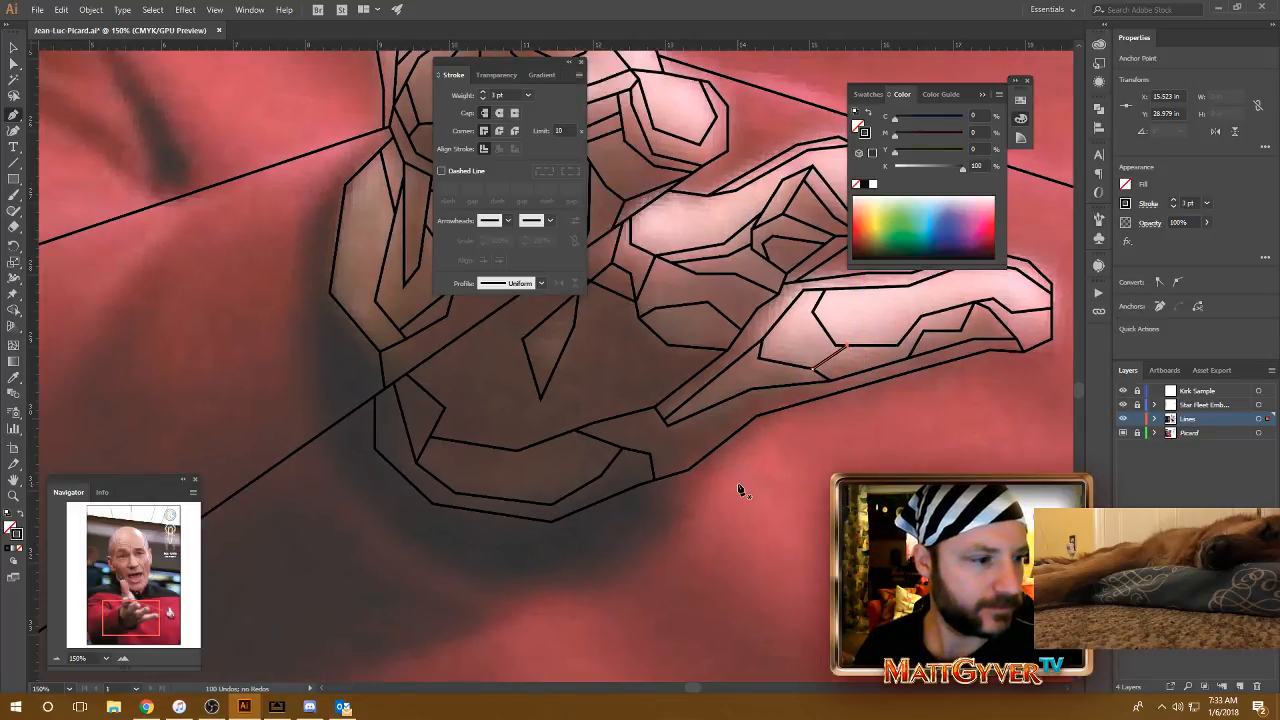
{"action": "key", "text": "ctrl+minus"}
{"action": "left_click_drag", "start_coordinate": [573, 410], "coordinate": [767, 402]}
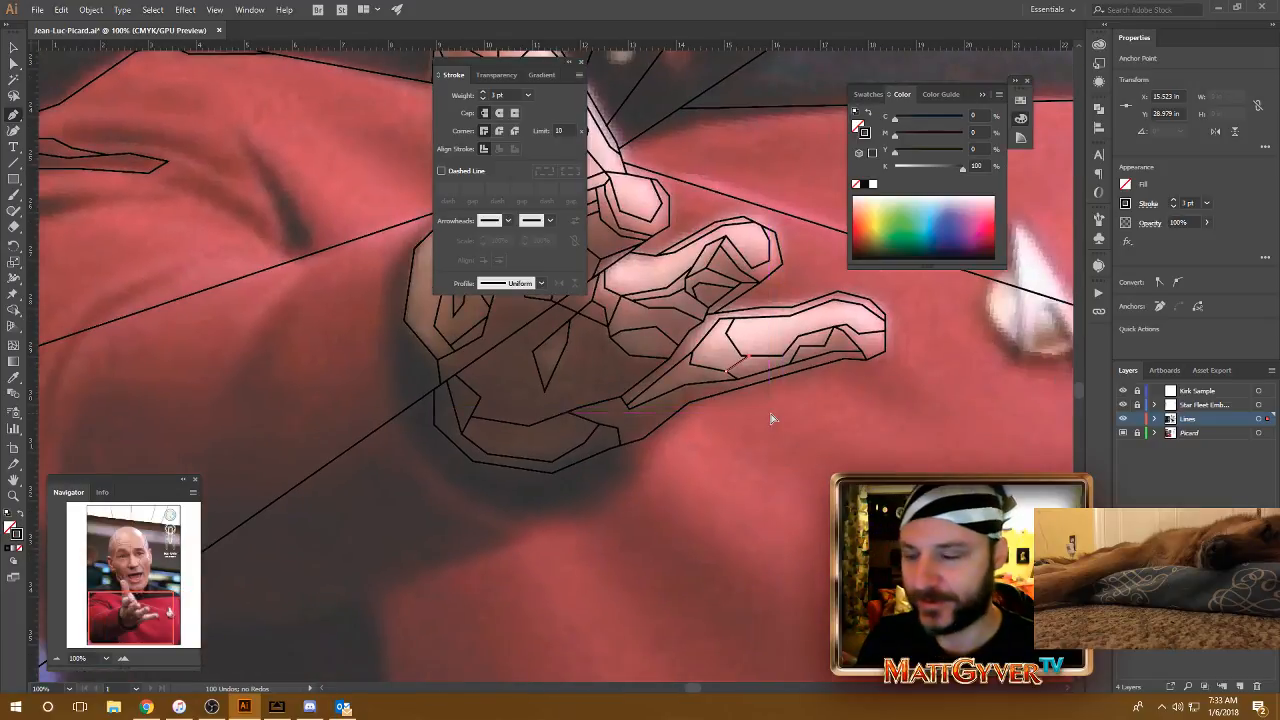
Step: Draw a bent shading line from the palm's lower outline up to the shading line on the lowest finger's underside
{"action": "key", "text": "ctrl+plus"}
{"action": "left_click_drag", "start_coordinate": [612, 499], "coordinate": [850, 474]}
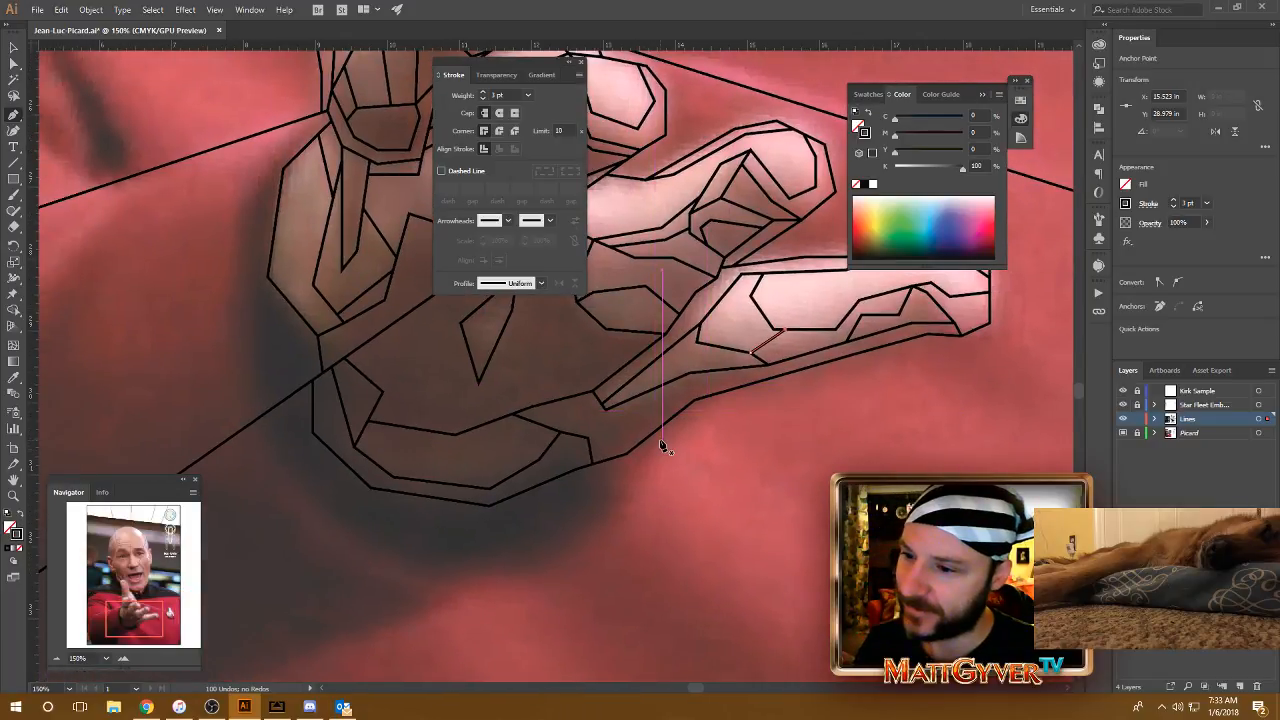
{"action": "left_click_drag", "start_coordinate": [687, 475], "coordinate": [648, 500]}
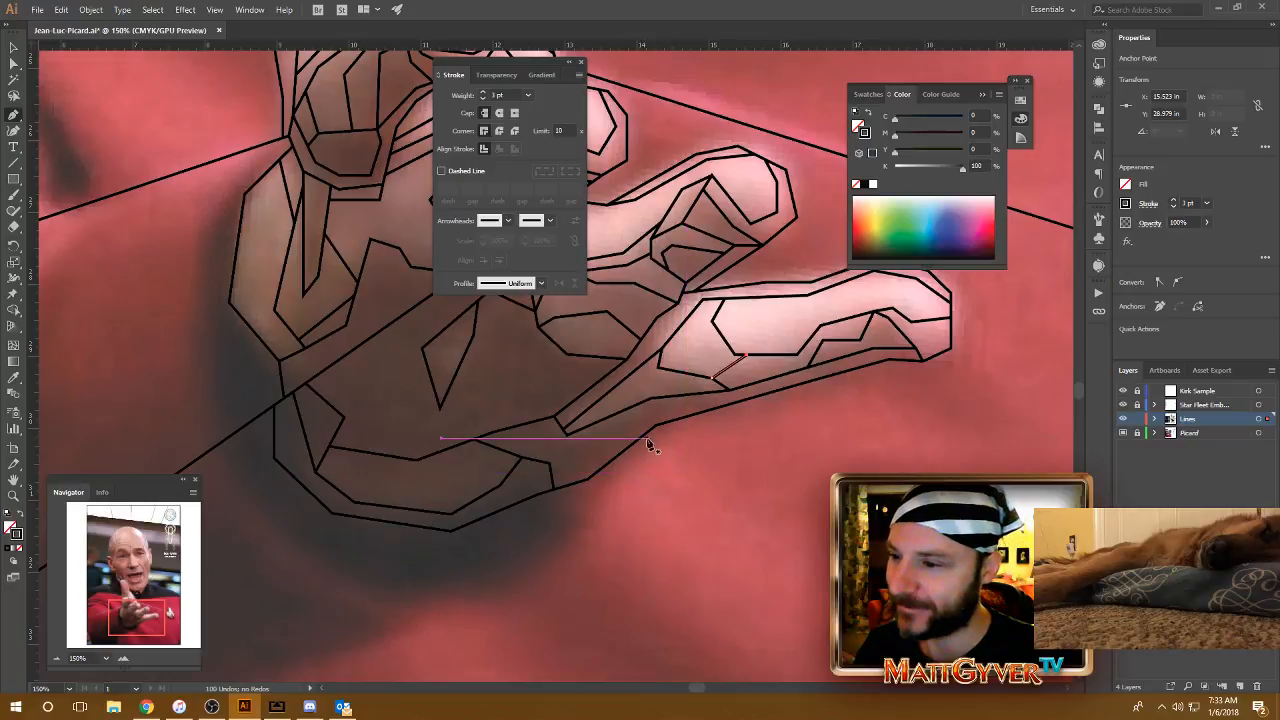
{"action": "left_click", "coordinate": [613, 459]}
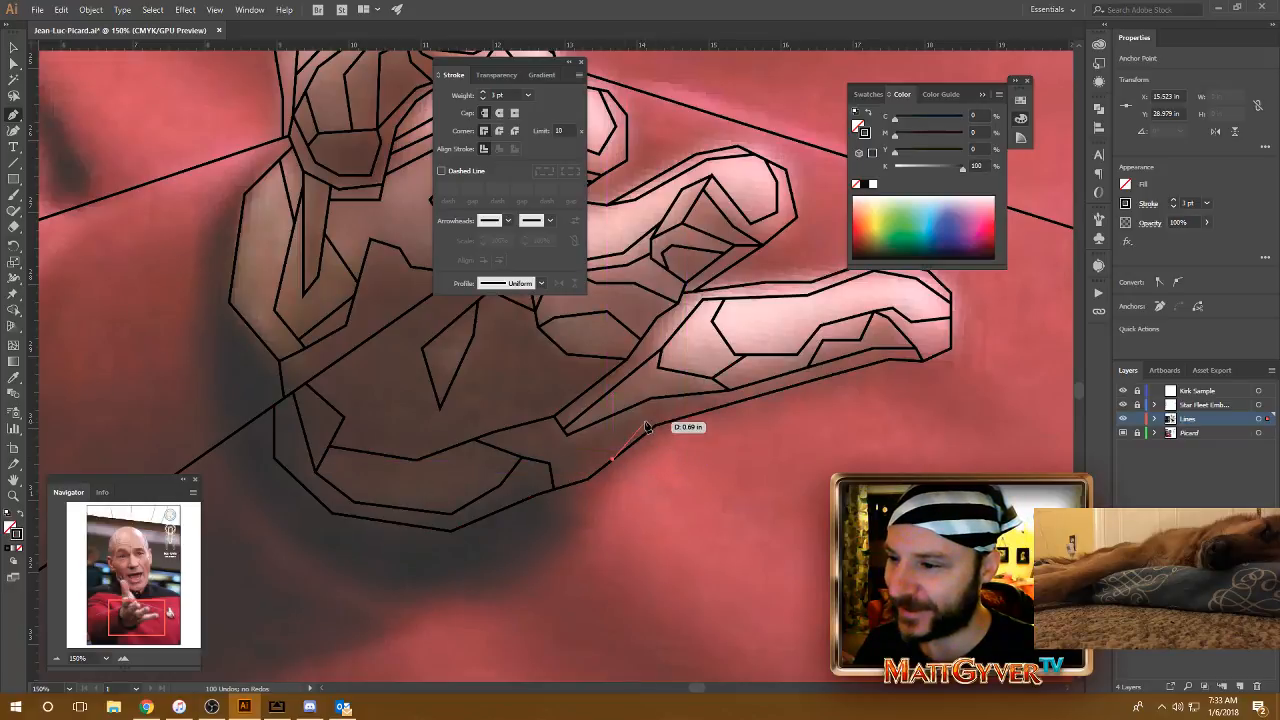
{"action": "left_click", "coordinate": [652, 412]}
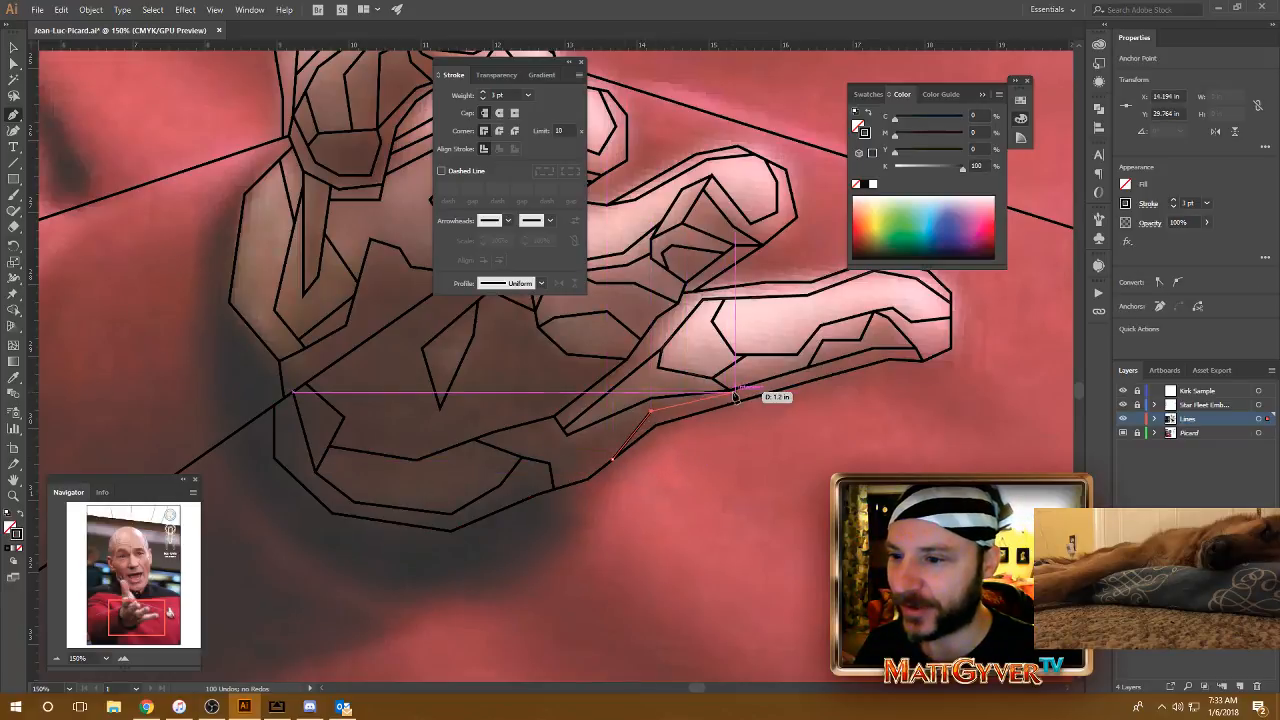
{"action": "left_click", "coordinate": [729, 390]}
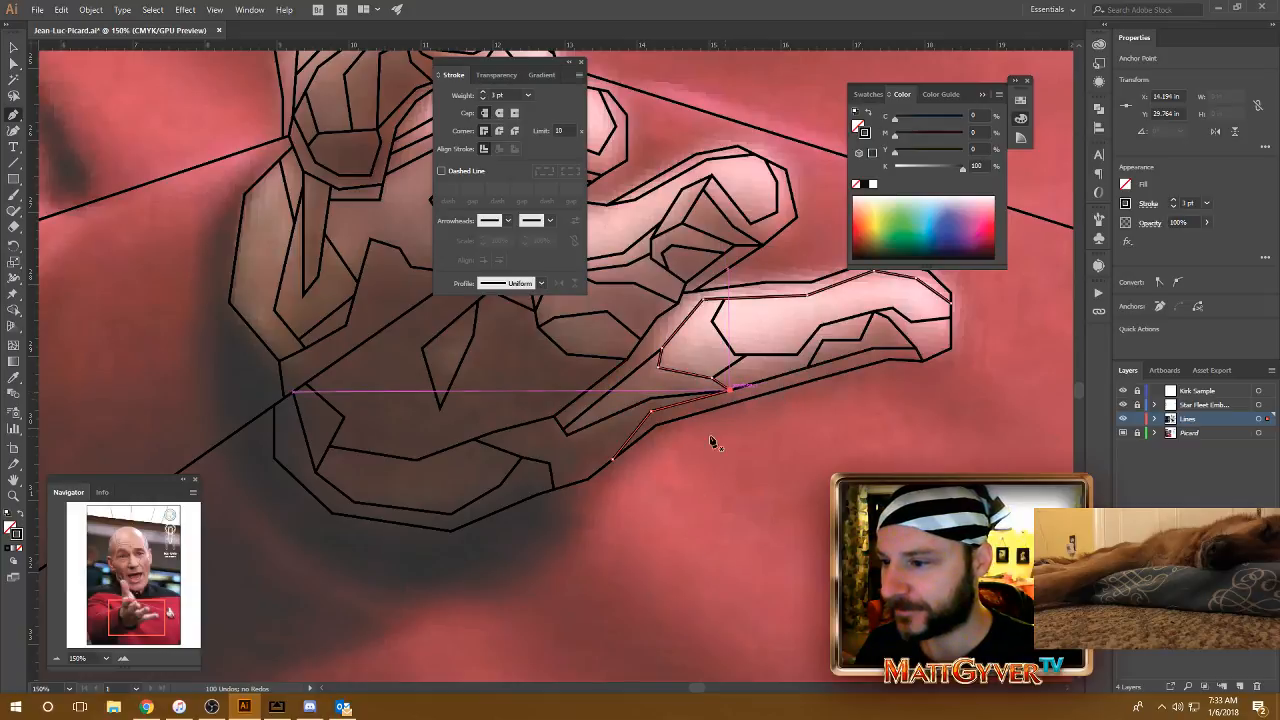
Step: Draw a short, nearly vertical line at the heel of the palm from the thumb-side shading outline down to the diagonal ray
{"action": "left_click_drag", "start_coordinate": [548, 570], "coordinate": [802, 520]}
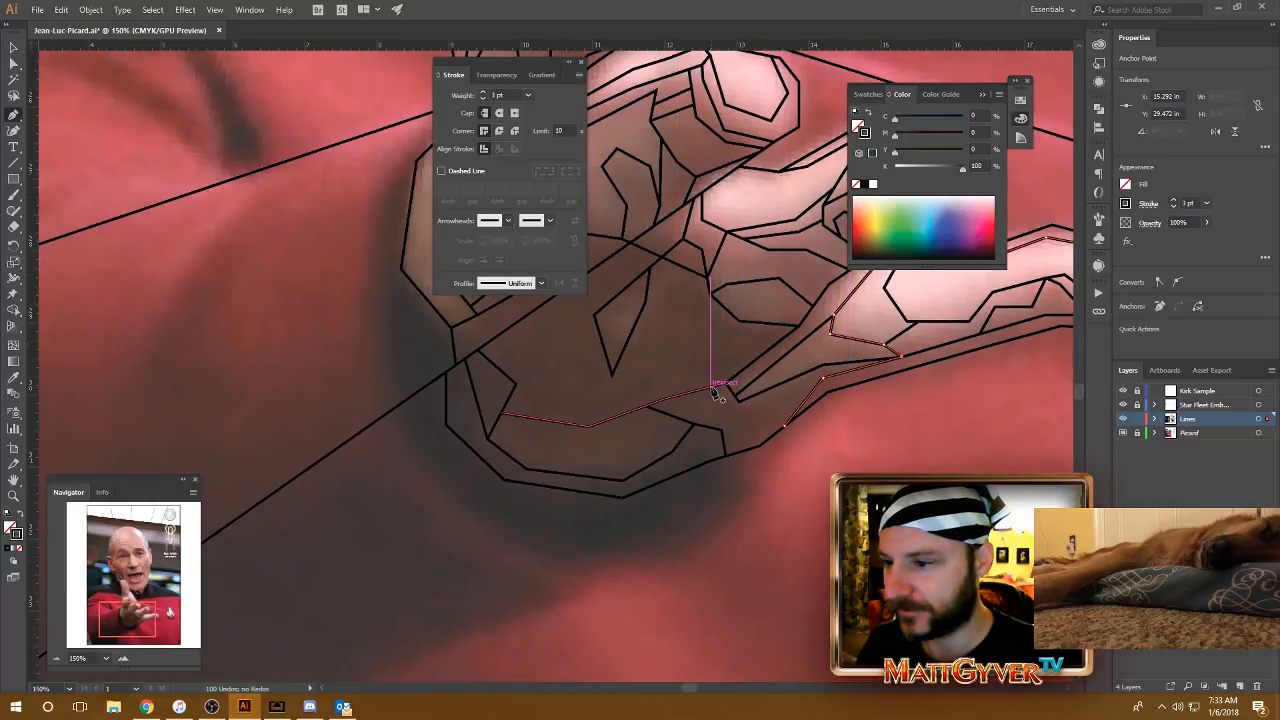
{"action": "left_click_drag", "start_coordinate": [683, 380], "coordinate": [753, 407]}
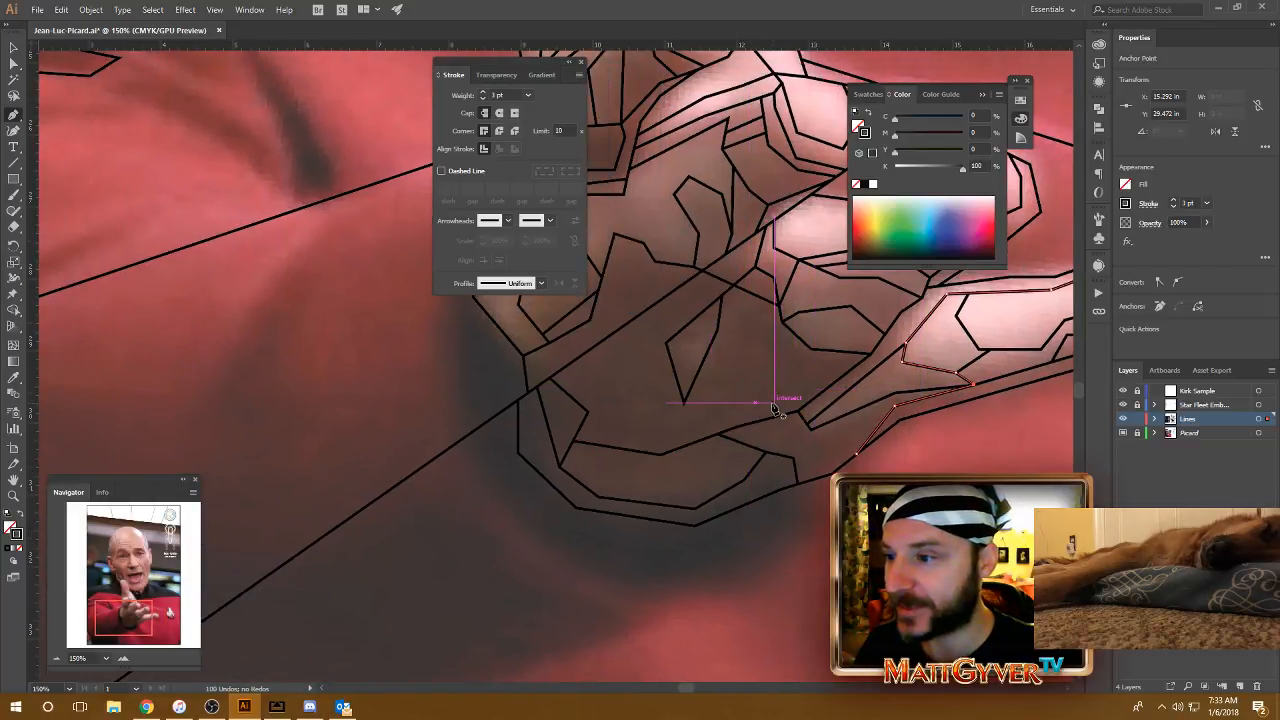
{"action": "left_click_drag", "start_coordinate": [689, 296], "coordinate": [805, 338]}
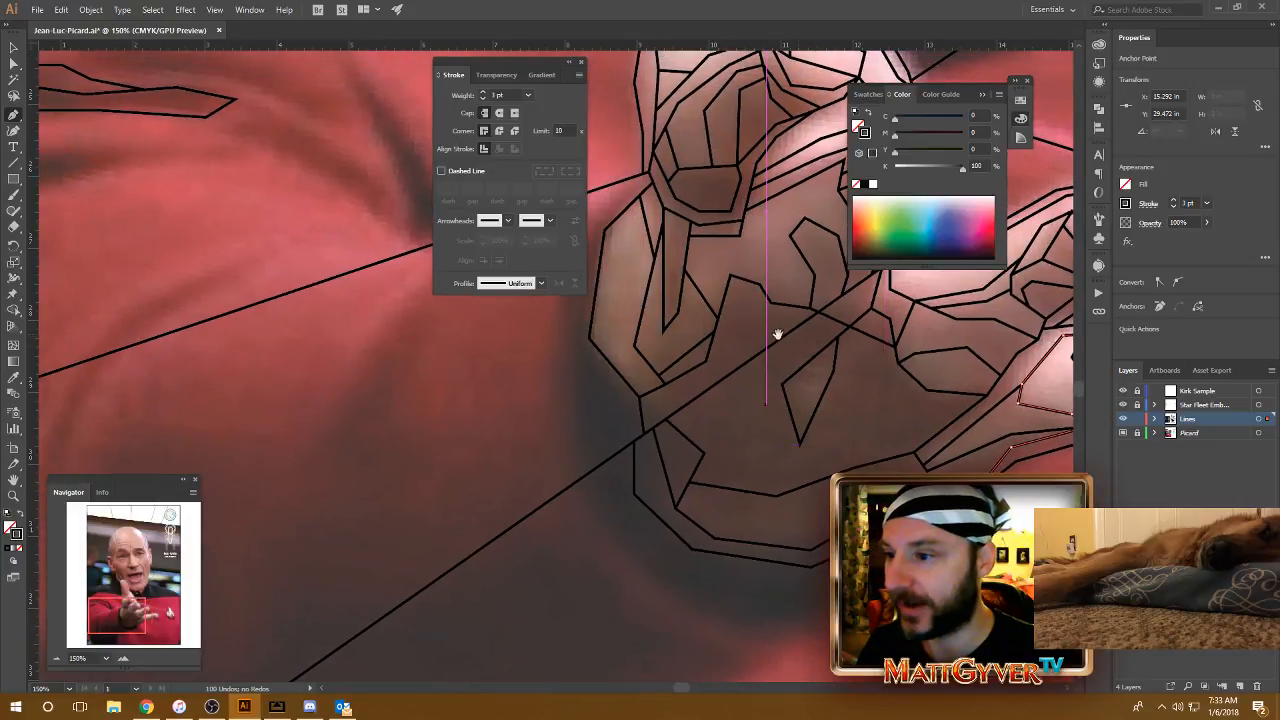
{"action": "left_click", "coordinate": [674, 380]}
{"action": "left_click", "coordinate": [674, 414]}
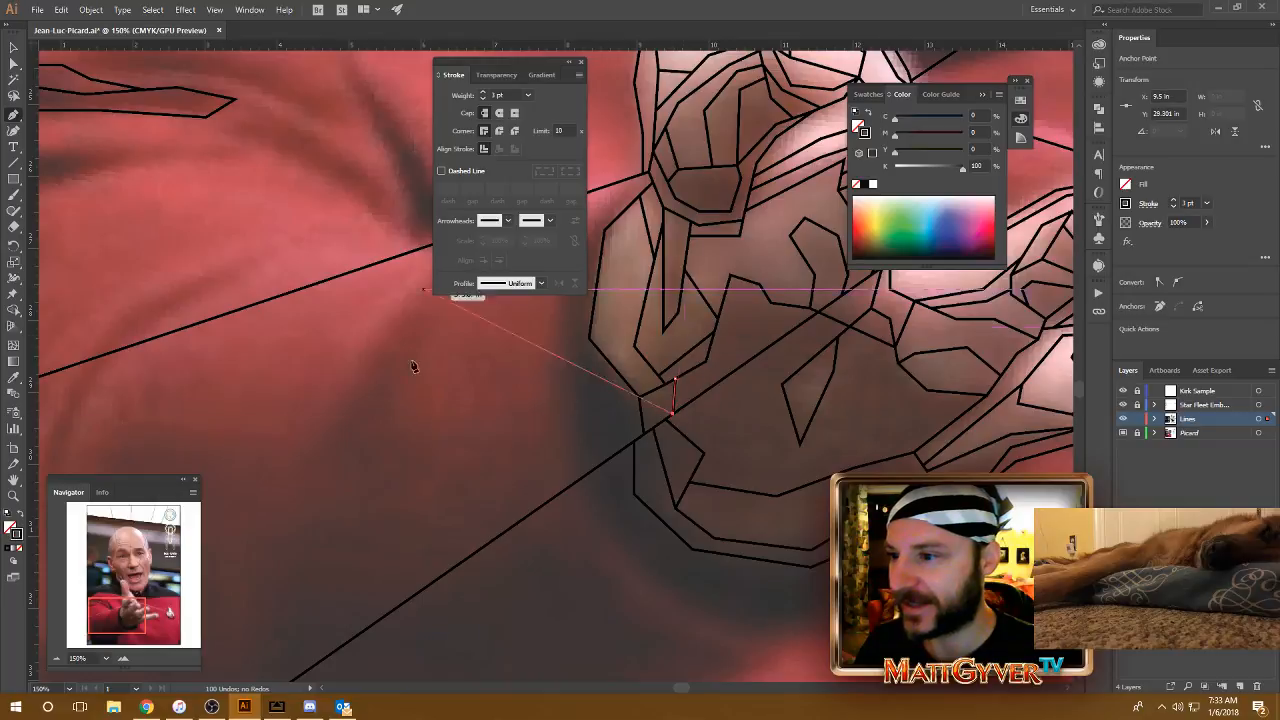
Step: Trace the edge of the sleeve opening from the ray at the thumb side, around beneath the palm, to the lowest finger's lower outline
{"action": "scroll", "coordinate": [549, 374], "scroll_direction": "down", "scroll_amount": 4}
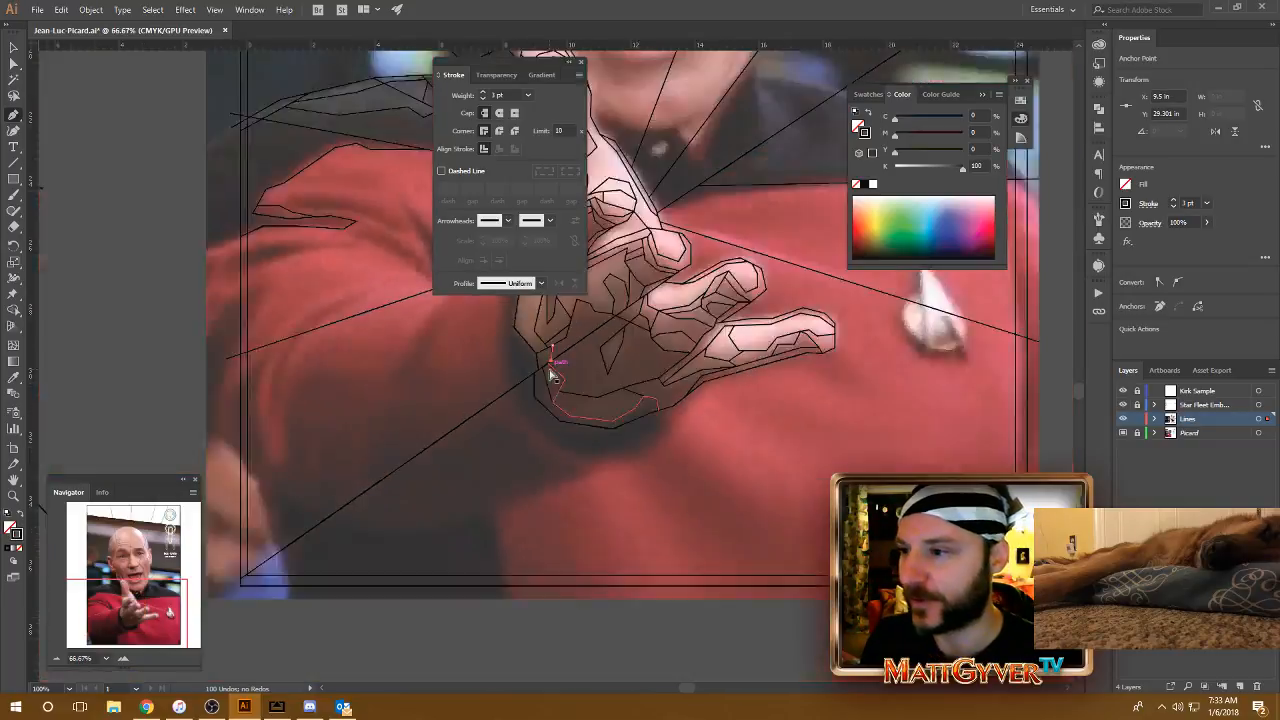
{"action": "left_click_drag", "start_coordinate": [321, 290], "coordinate": [367, 441]}
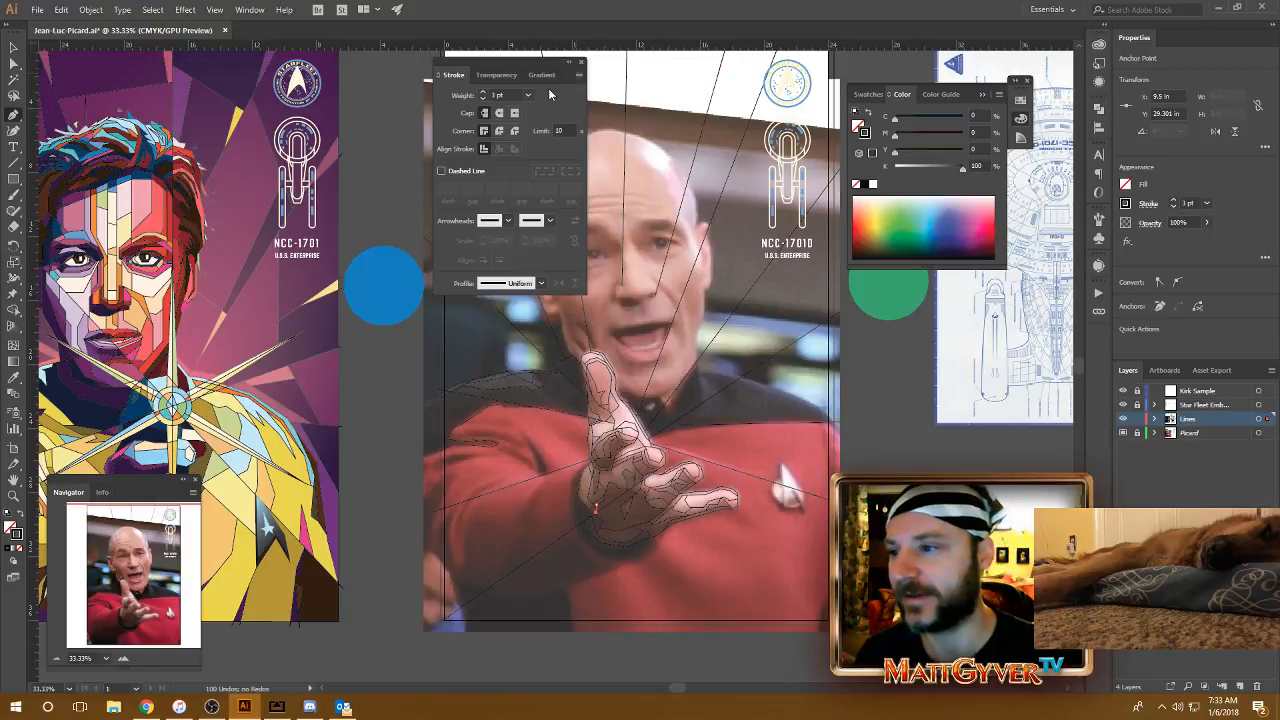
{"action": "key", "text": "ctrl+plus"}
{"action": "key", "text": "ctrl+plus"}
{"action": "key", "text": "ctrl+plus"}
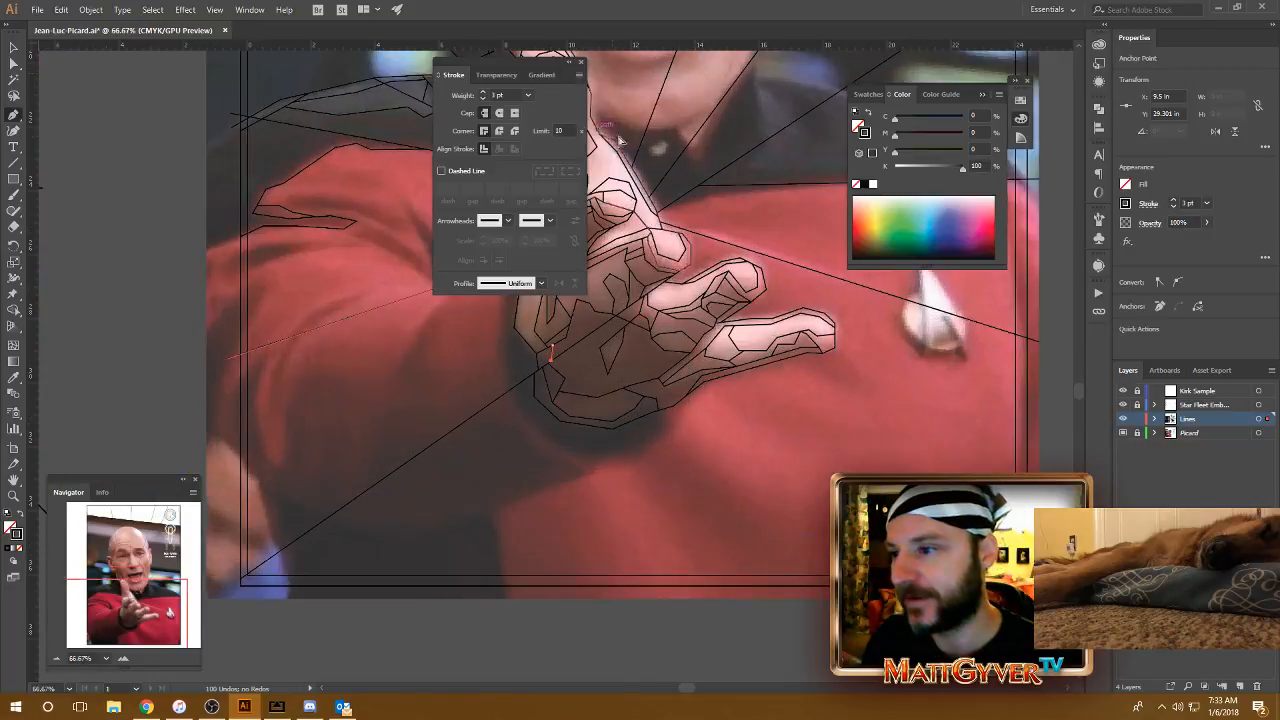
{"action": "left_click_drag", "start_coordinate": [592, 390], "coordinate": [723, 423]}
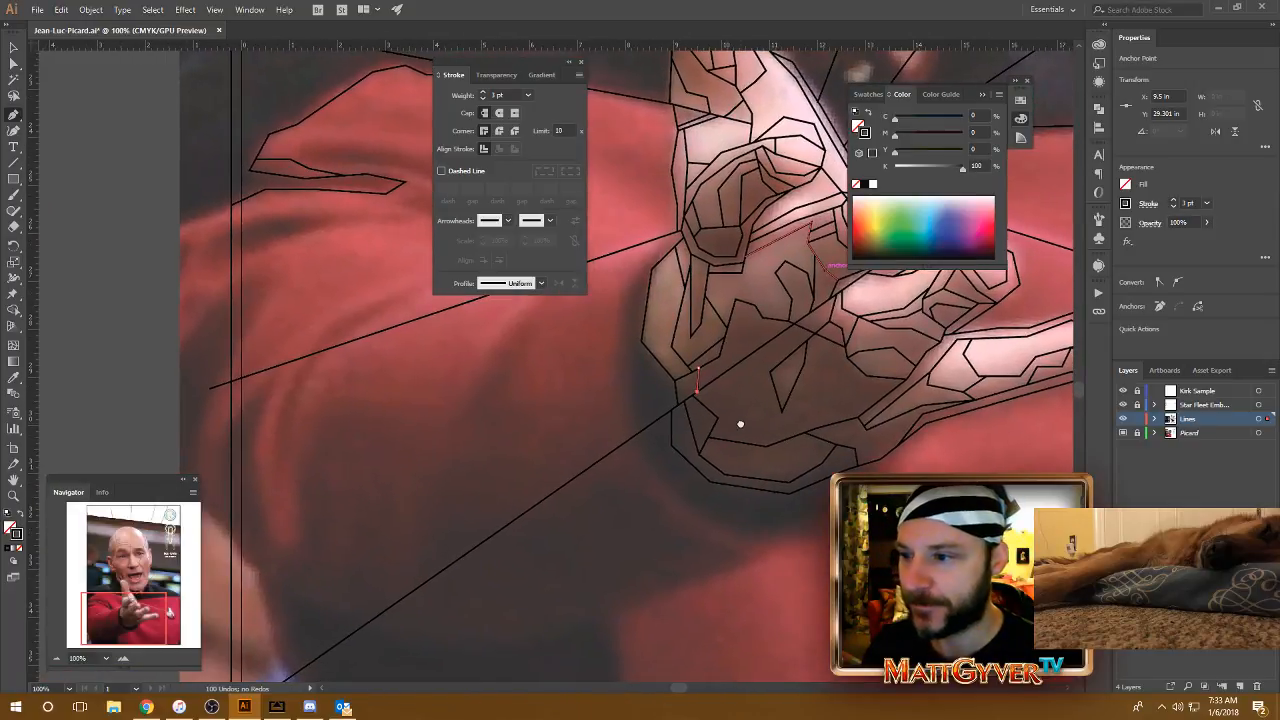
{"action": "left_click", "coordinate": [677, 233]}
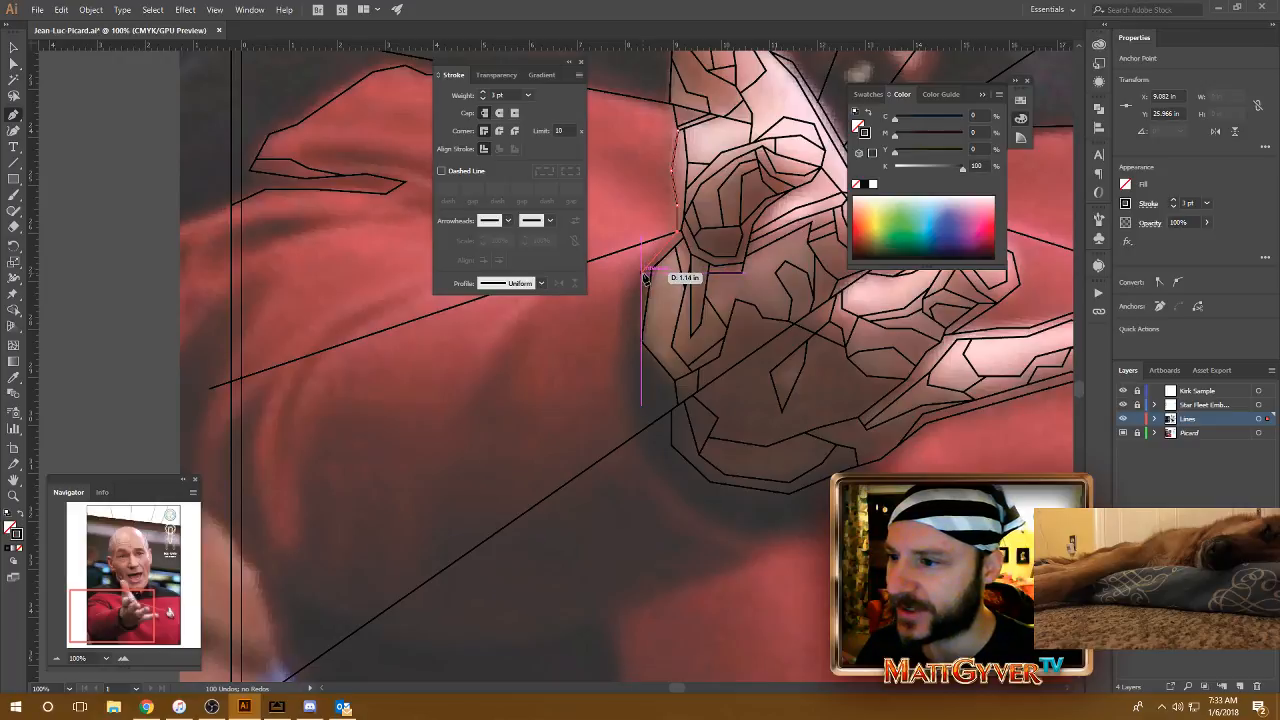
{"action": "left_click", "coordinate": [625, 347]}
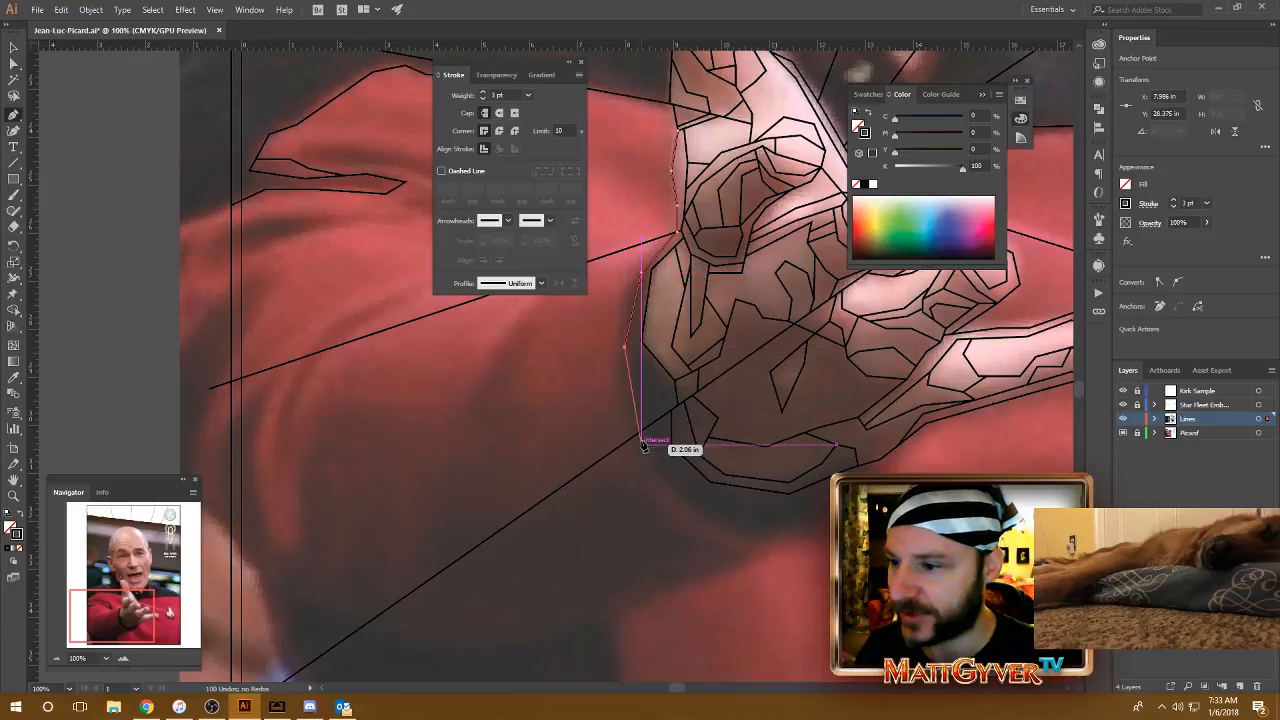
{"action": "left_click", "coordinate": [636, 441]}
{"action": "left_click_drag", "start_coordinate": [686, 514], "coordinate": [641, 439]}
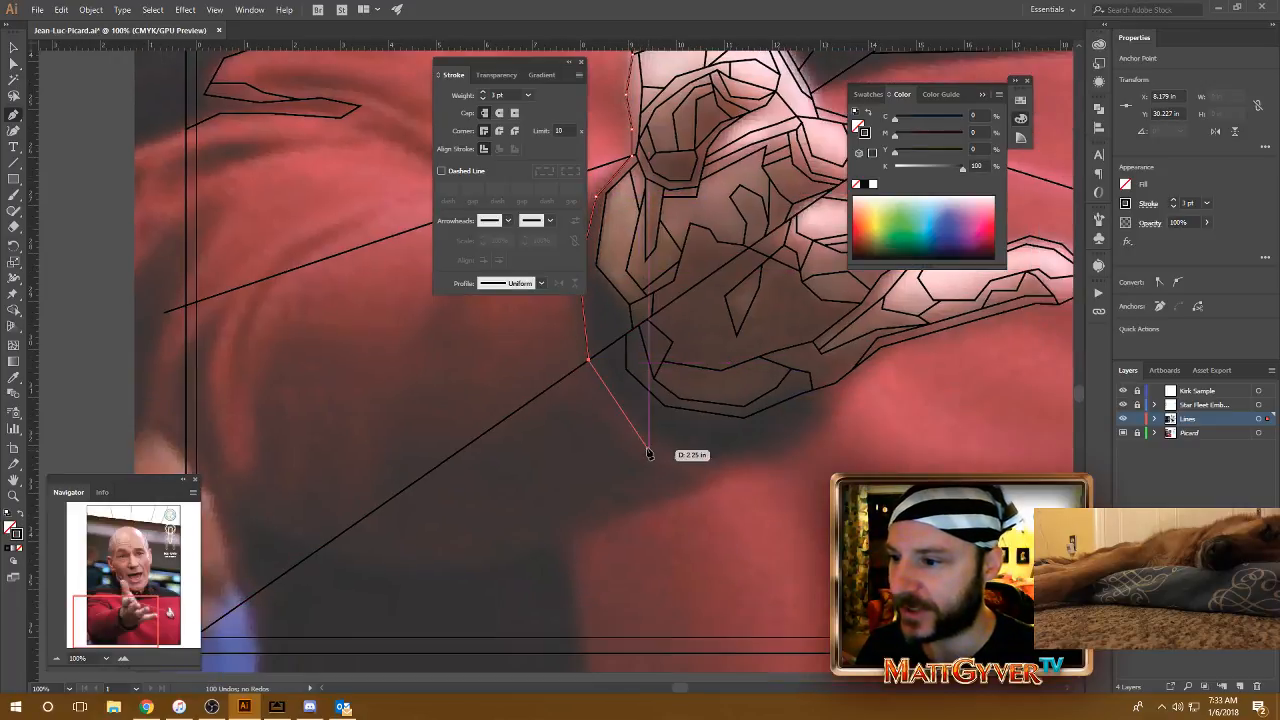
{"action": "left_click", "coordinate": [633, 422]}
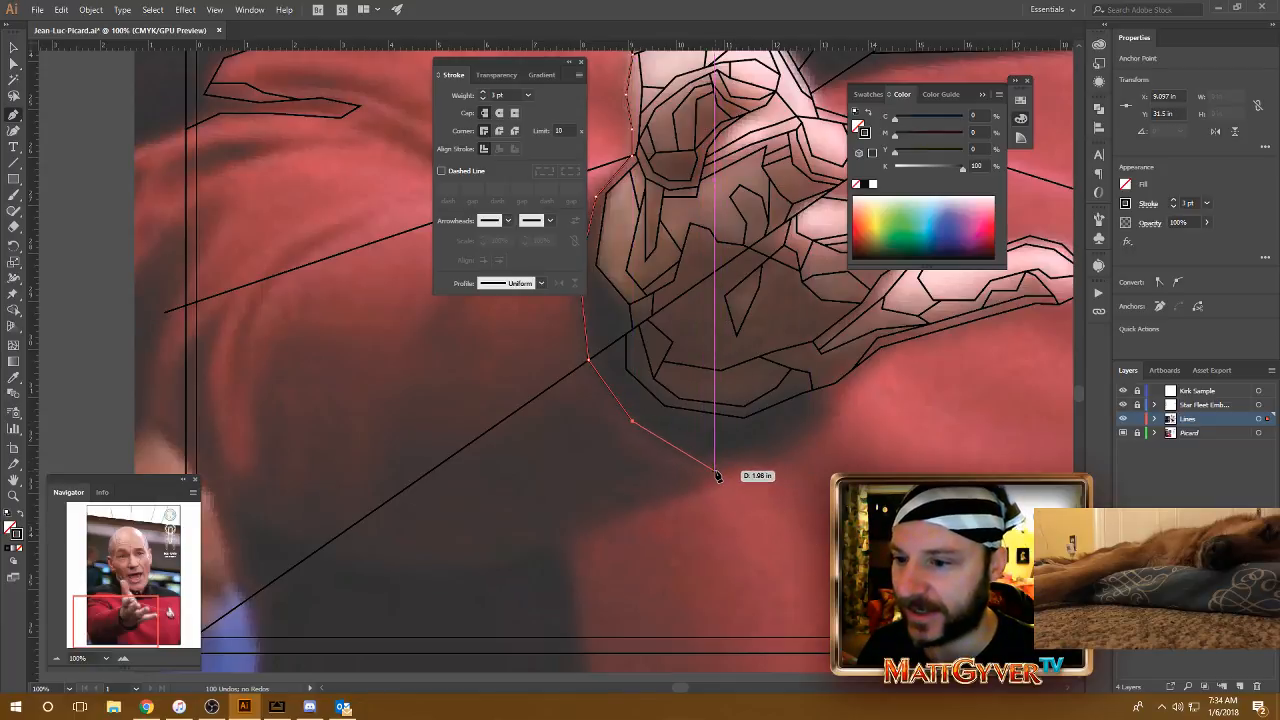
{"action": "left_click", "coordinate": [717, 470]}
{"action": "left_click_drag", "start_coordinate": [831, 443], "coordinate": [744, 478]}
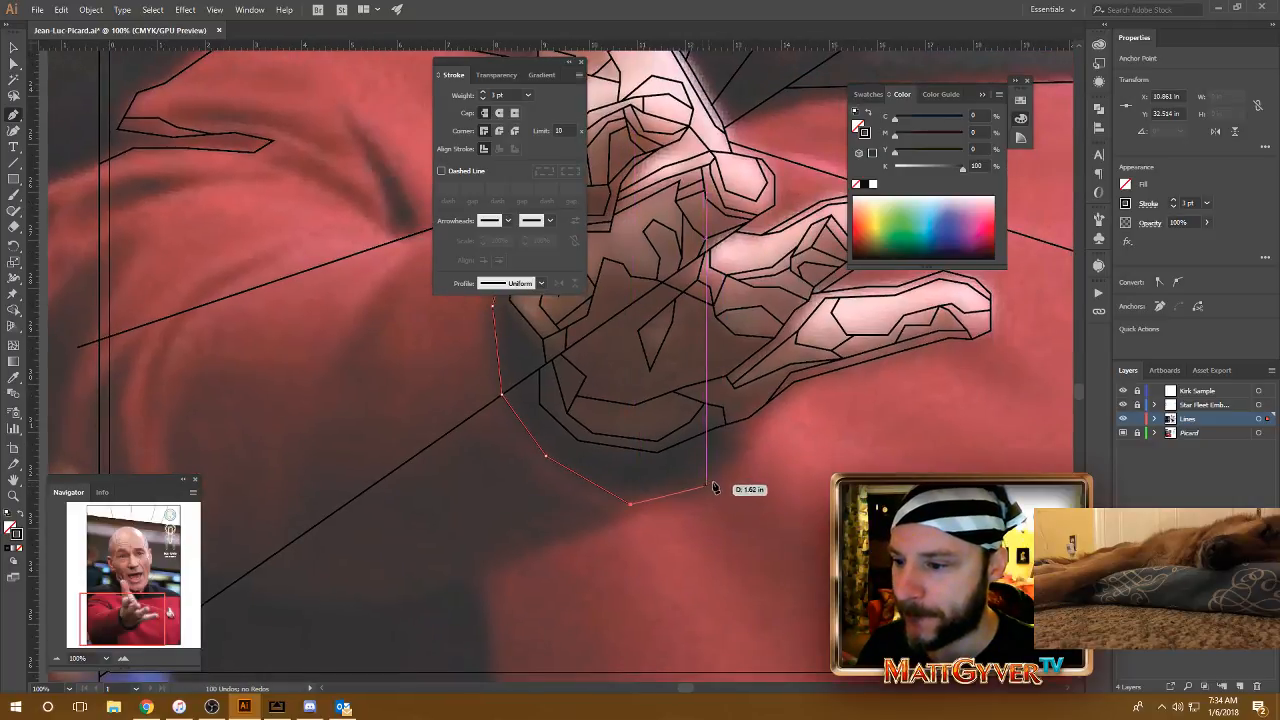
{"action": "left_click", "coordinate": [722, 479]}
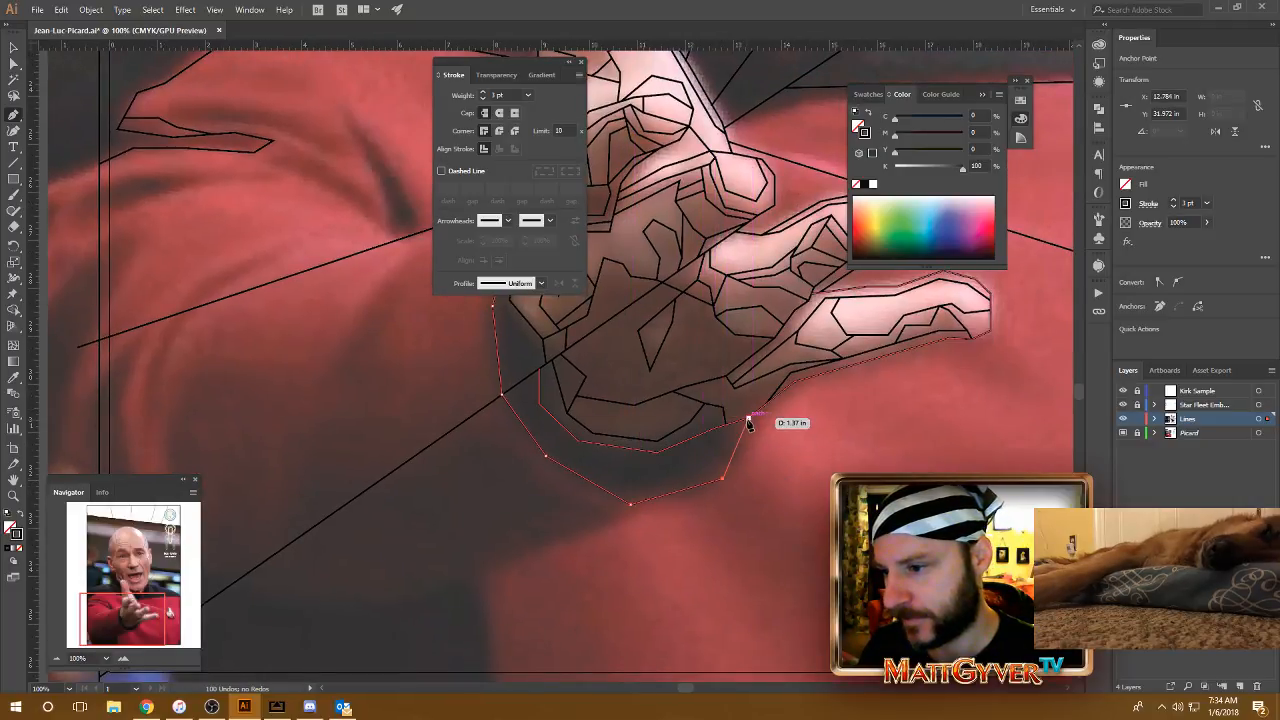
{"action": "left_click", "coordinate": [748, 418]}
Step: Draw a two-segment line enclosing a small facet beneath the upper sleeve ray, beside the sleeve opening's upper end
{"action": "left_click_drag", "start_coordinate": [620, 419], "coordinate": [827, 460]}
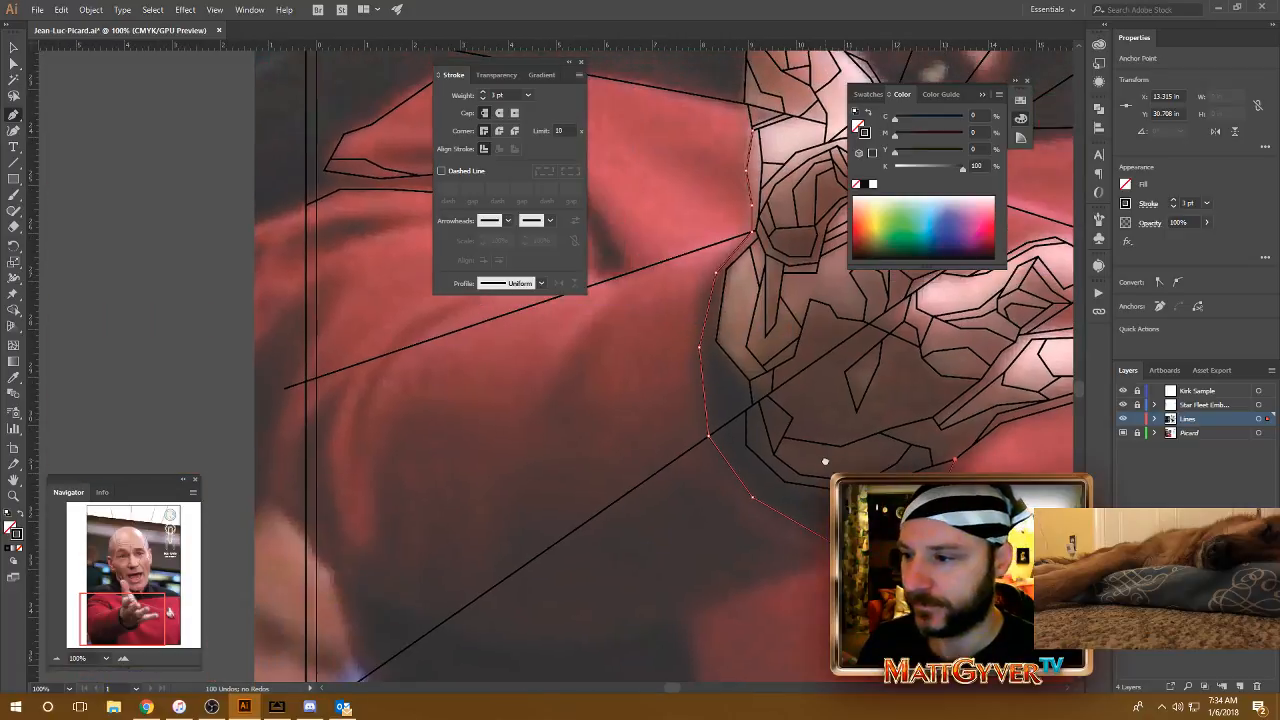
{"action": "left_click", "coordinate": [742, 243]}
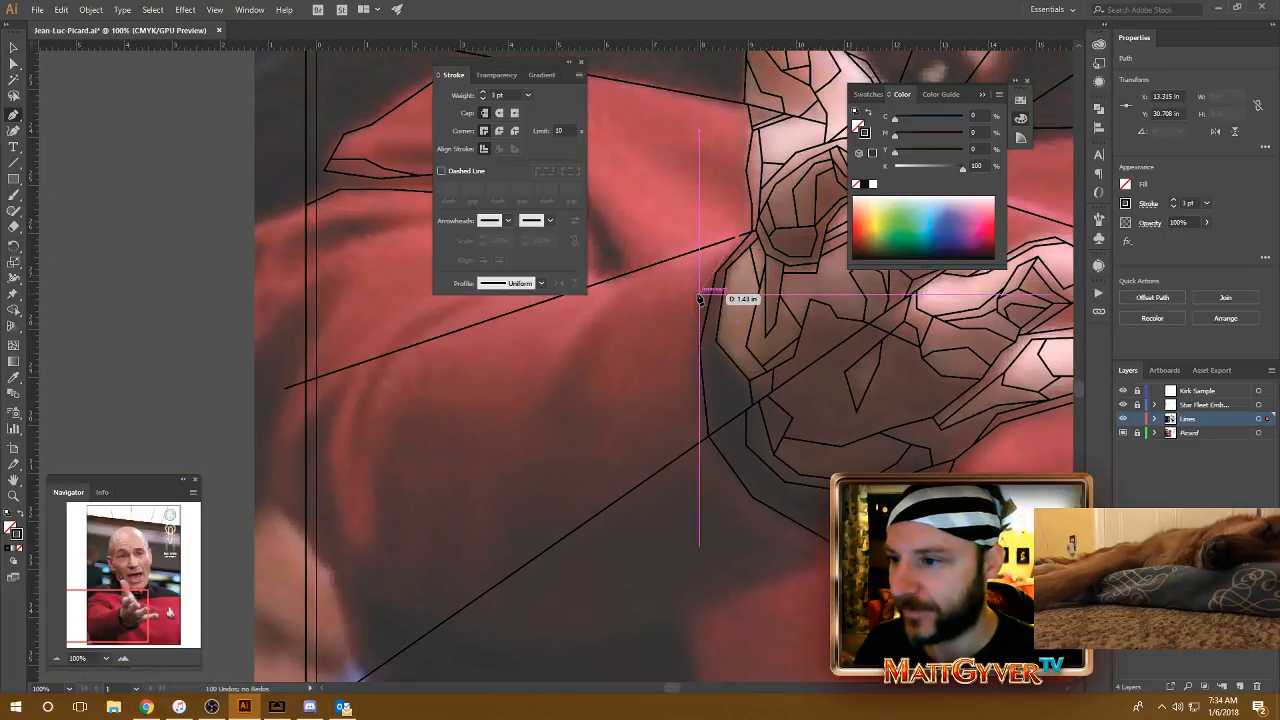
{"action": "left_click", "coordinate": [657, 271]}
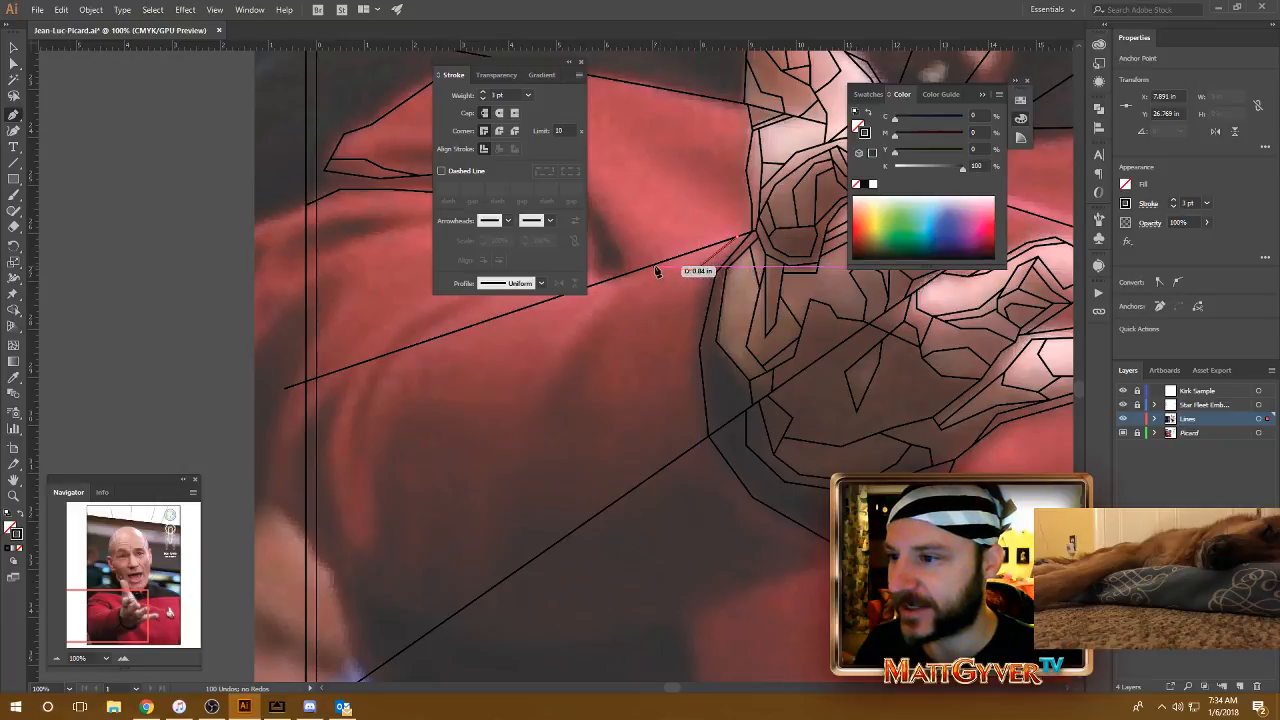
{"action": "left_click", "coordinate": [651, 267]}
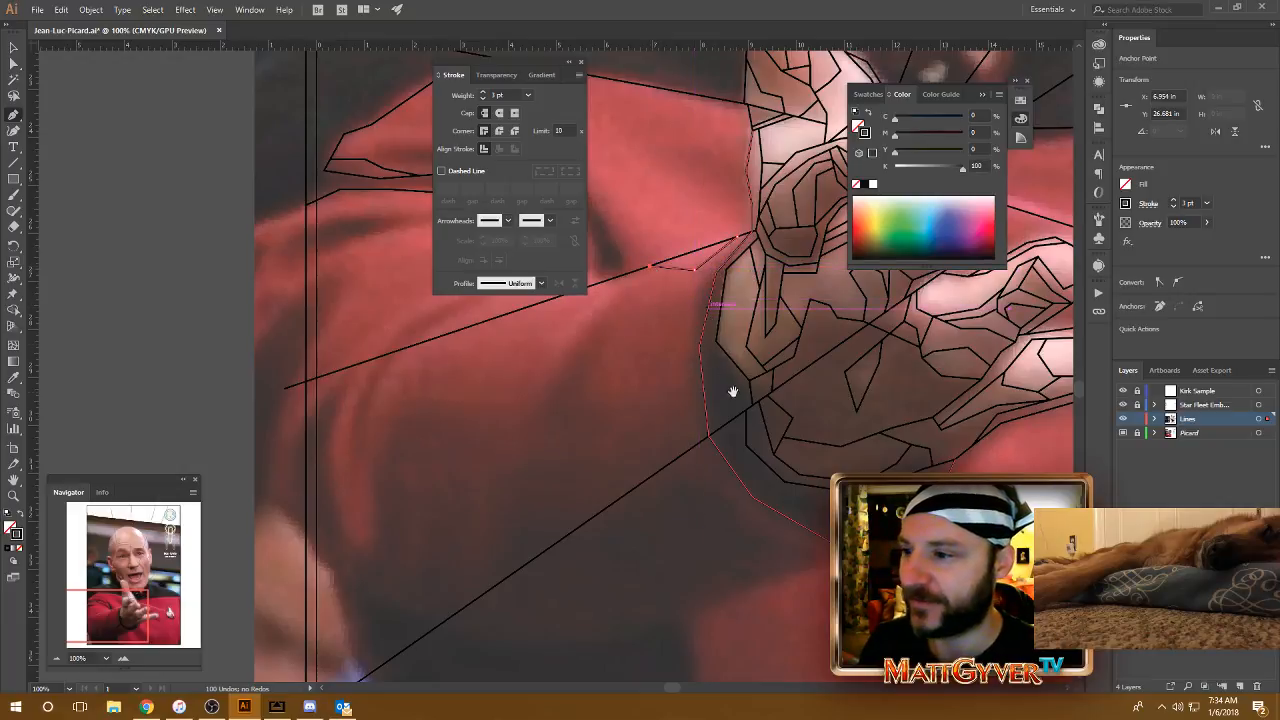
Step: Trace an outer cuff edge from the diagonal ray, around beneath the sleeve opening, to the opening outline's lowest corner on the far side
{"action": "left_click_drag", "start_coordinate": [731, 414], "coordinate": [713, 363]}
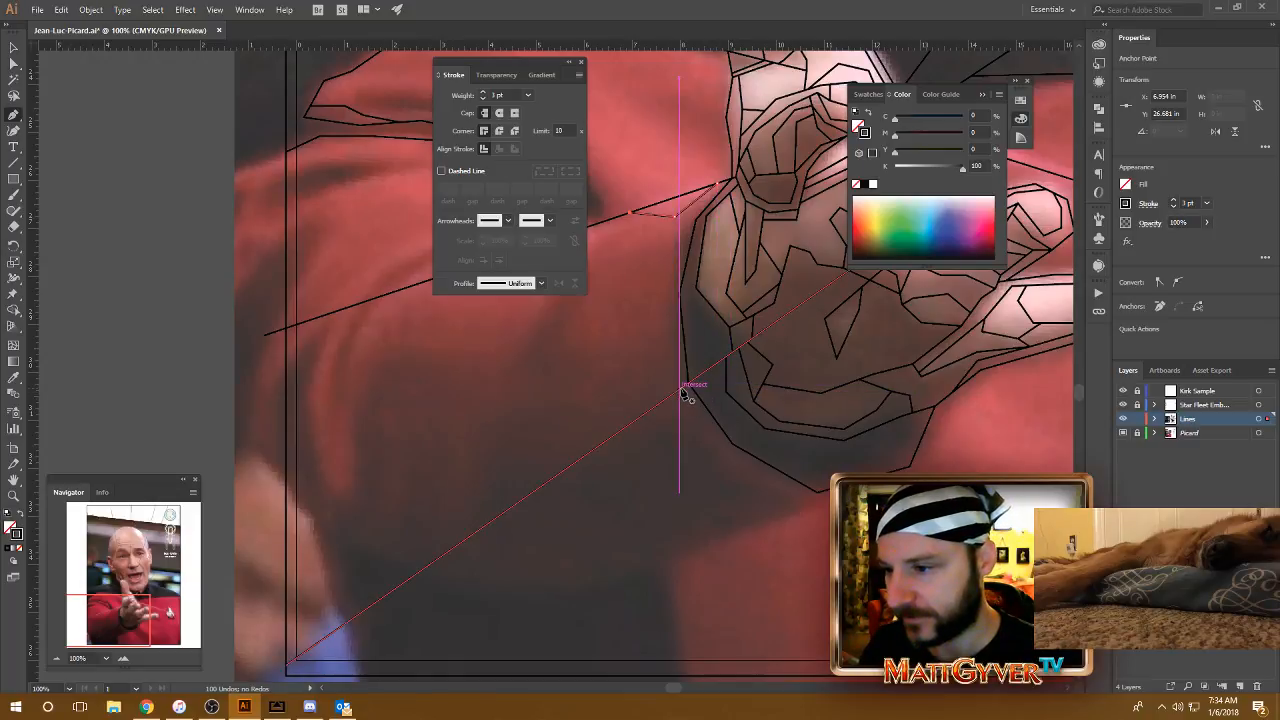
{"action": "left_click", "coordinate": [682, 390]}
{"action": "left_click", "coordinate": [720, 467]}
{"action": "left_click", "coordinate": [810, 508]}
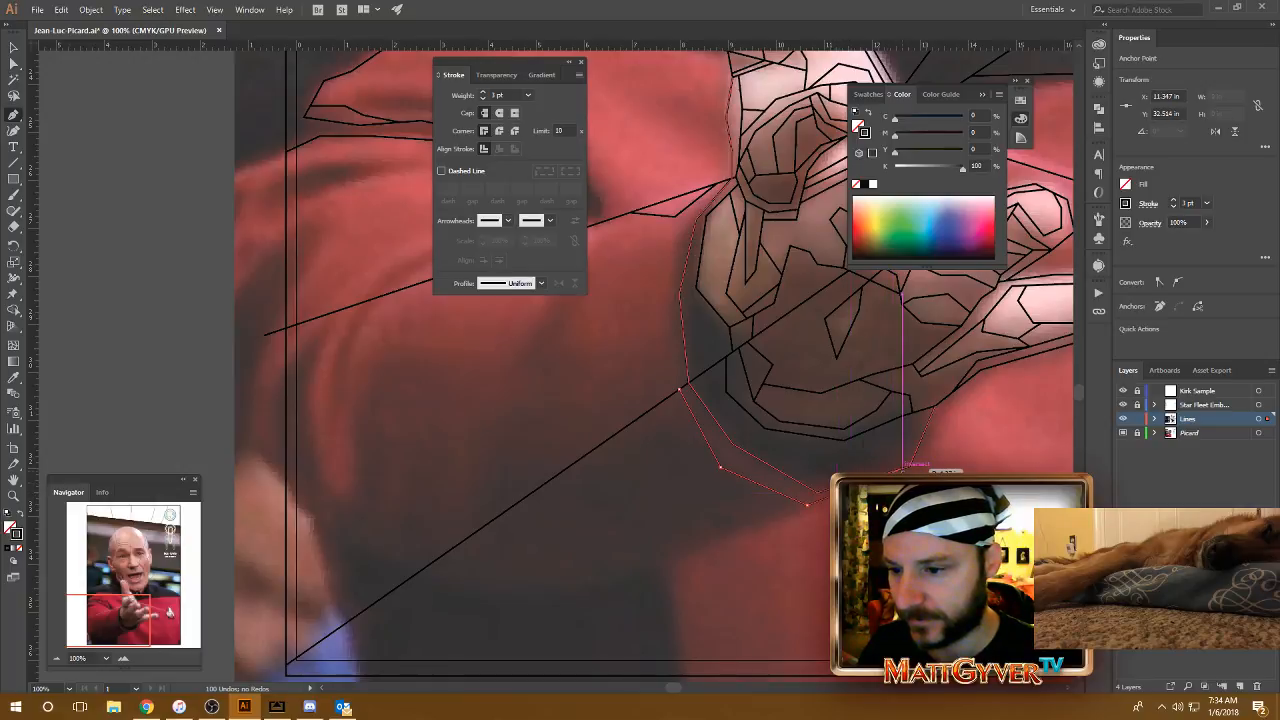
{"action": "left_click", "coordinate": [909, 466]}
Step: Draw a nearly vertical cuff line from the corner of the small facet under the upper ray down to the diagonal ray
{"action": "left_click_drag", "start_coordinate": [674, 347], "coordinate": [749, 414]}
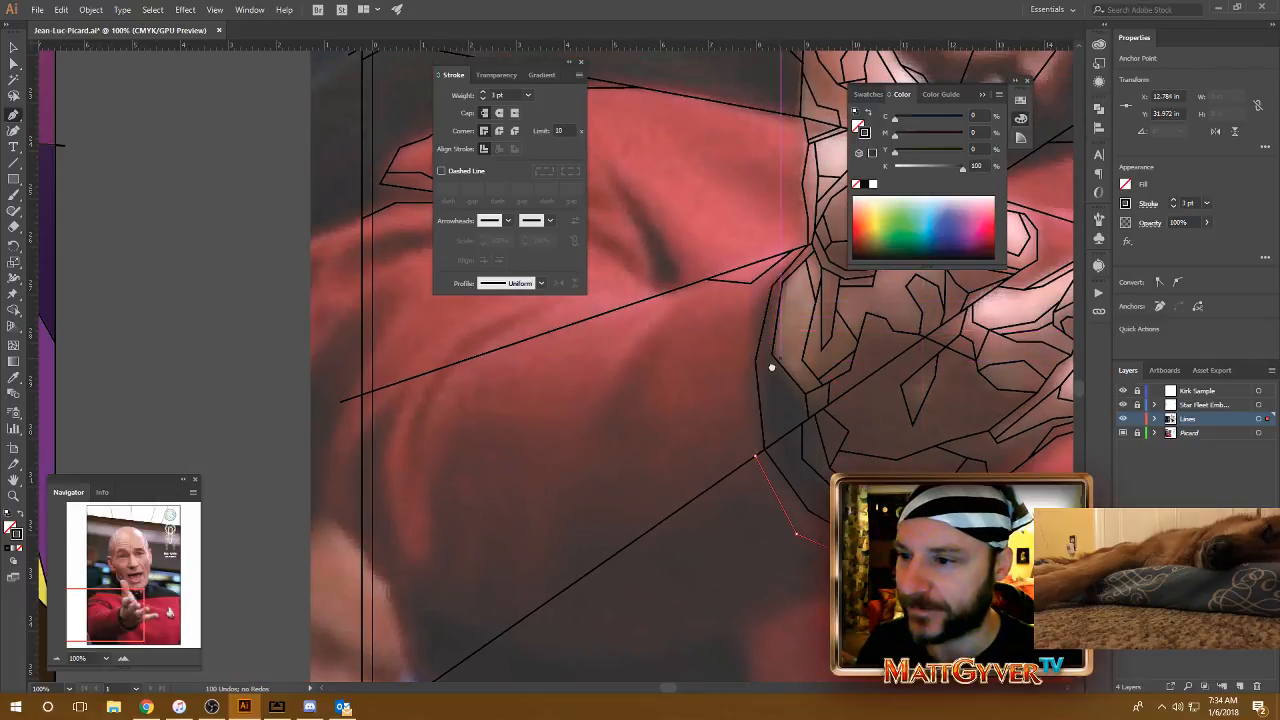
{"action": "left_click_drag", "start_coordinate": [779, 357], "coordinate": [771, 367]}
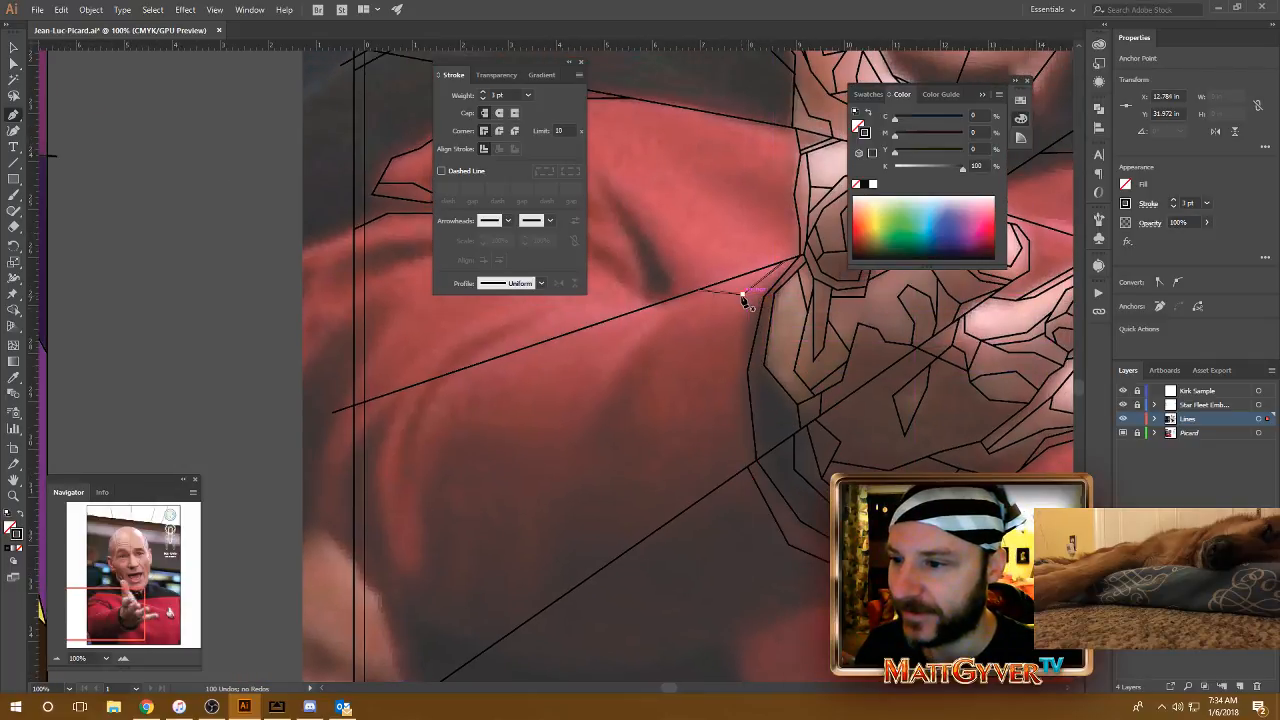
{"action": "left_click", "coordinate": [742, 294]}
{"action": "left_click", "coordinate": [740, 390]}
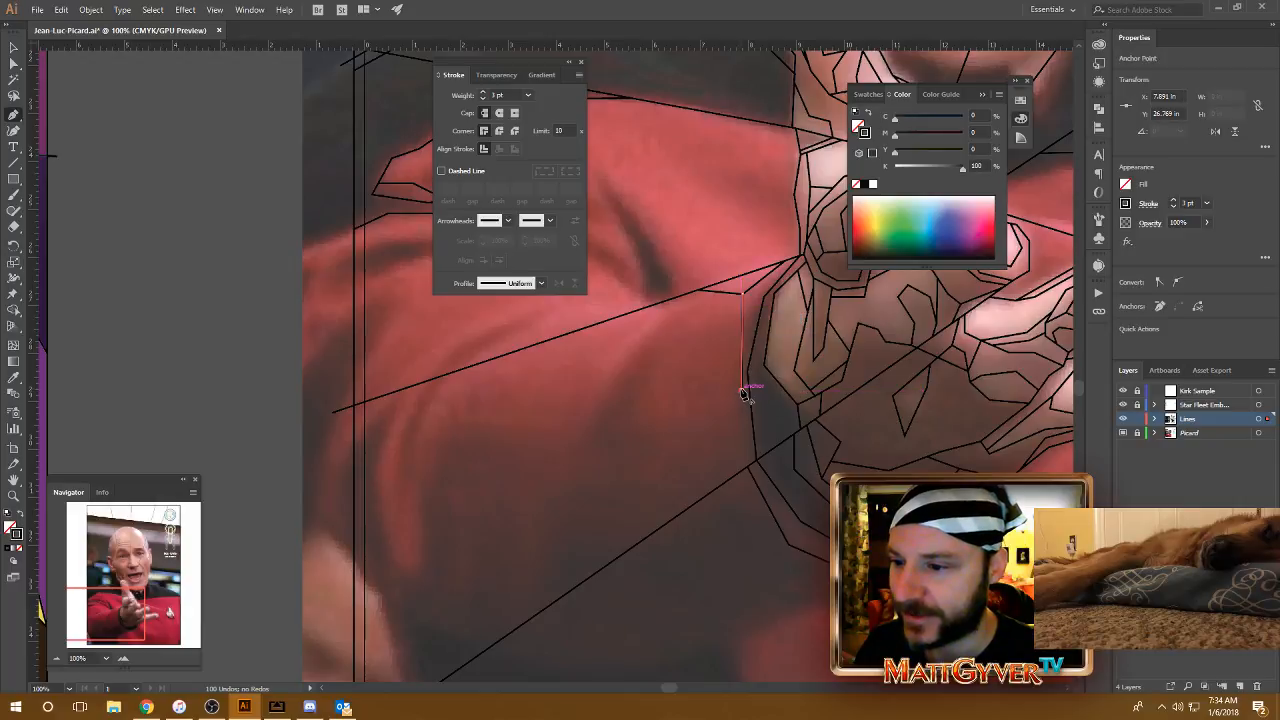
{"action": "left_click", "coordinate": [743, 476]}
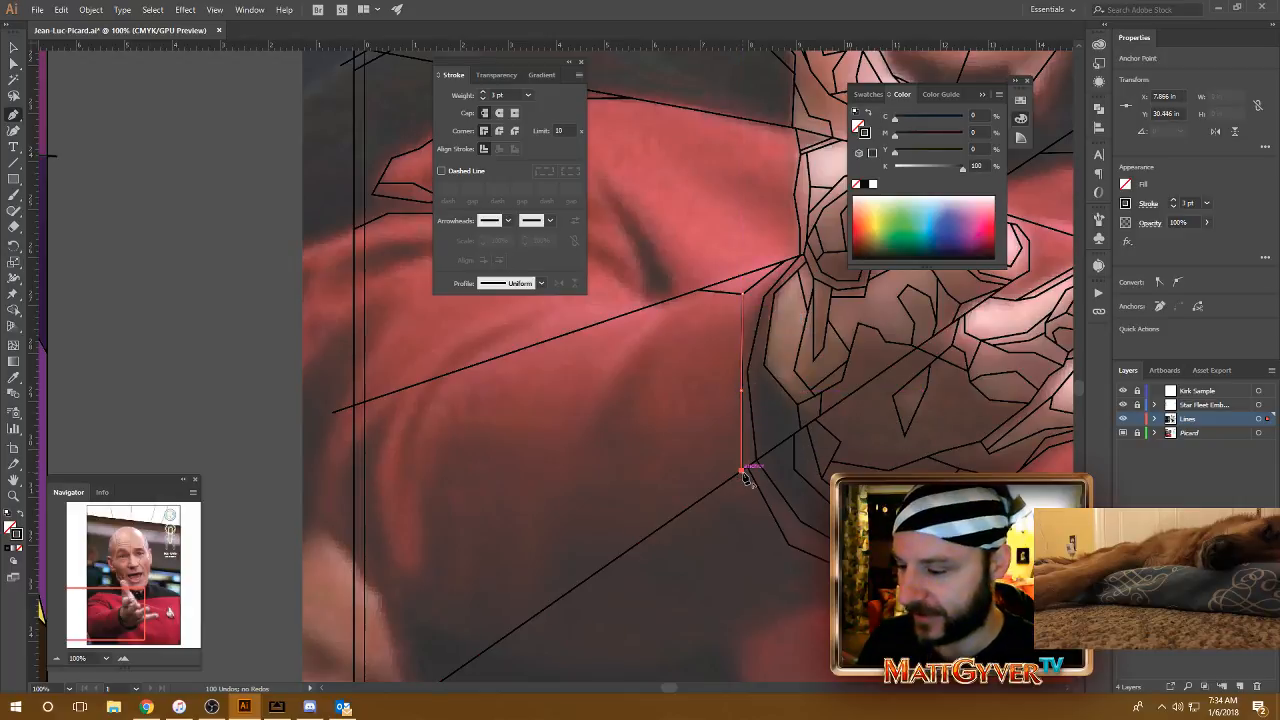
Step: Draw a bent line between the sleeve opening and the vertical cuff line, from near the upper ray down to the cuff line
{"action": "left_click_drag", "start_coordinate": [768, 325], "coordinate": [756, 343]}
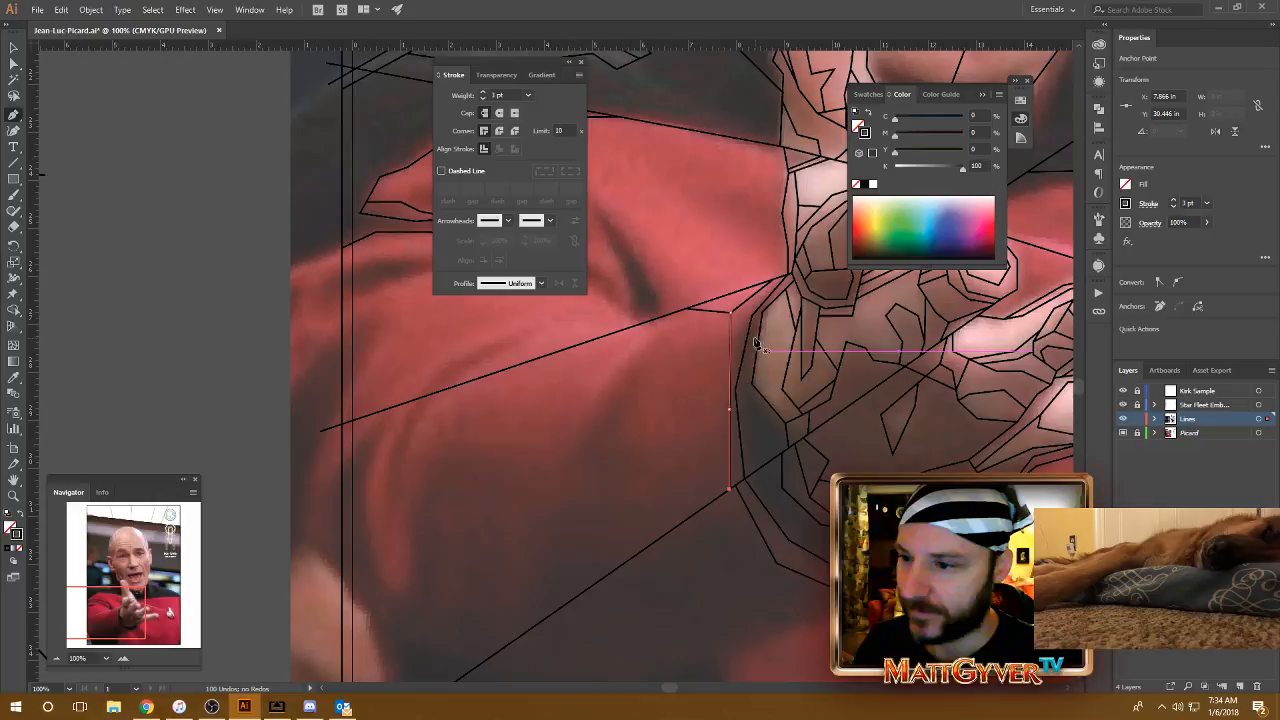
{"action": "left_click", "coordinate": [766, 286]}
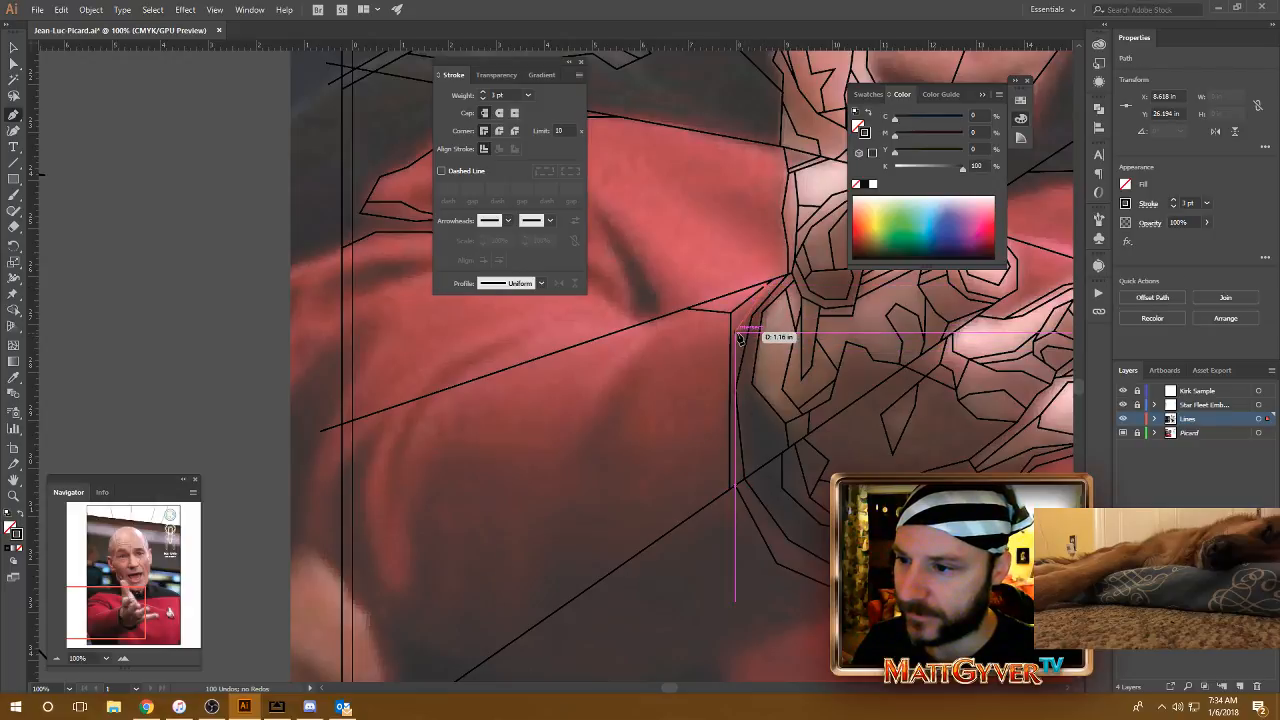
{"action": "left_click", "coordinate": [741, 330]}
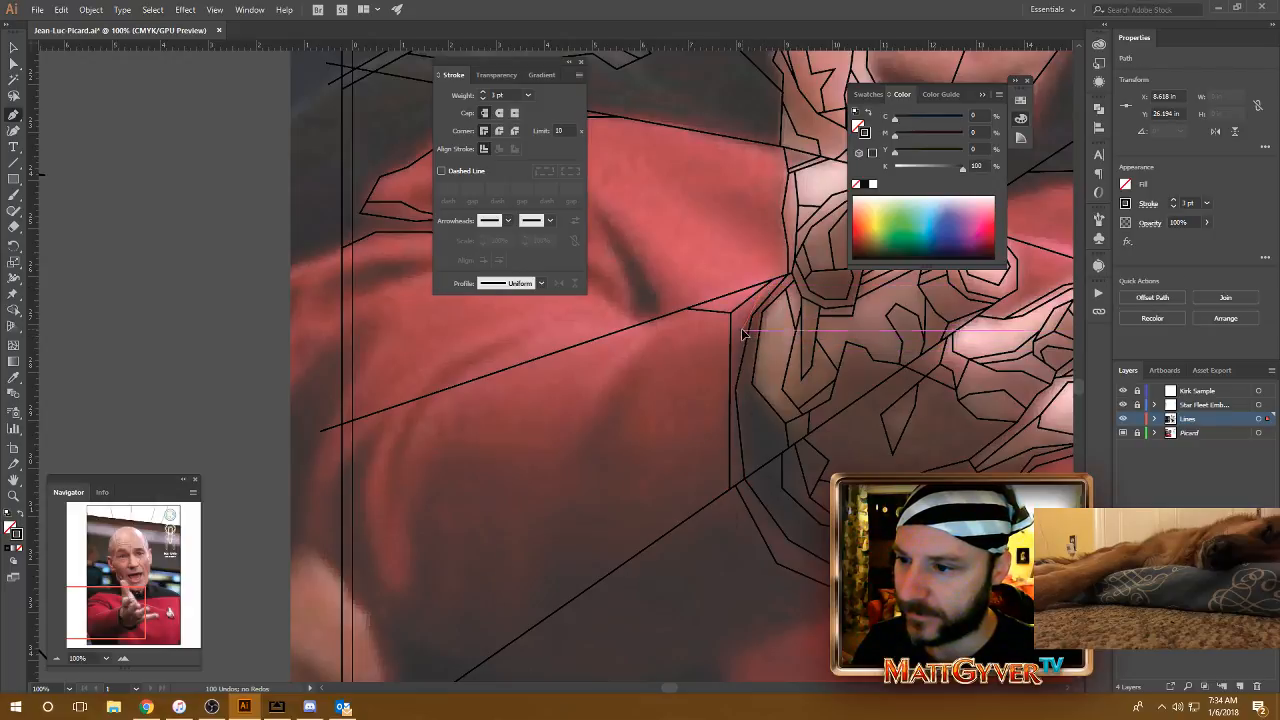
{"action": "left_click", "coordinate": [731, 386]}
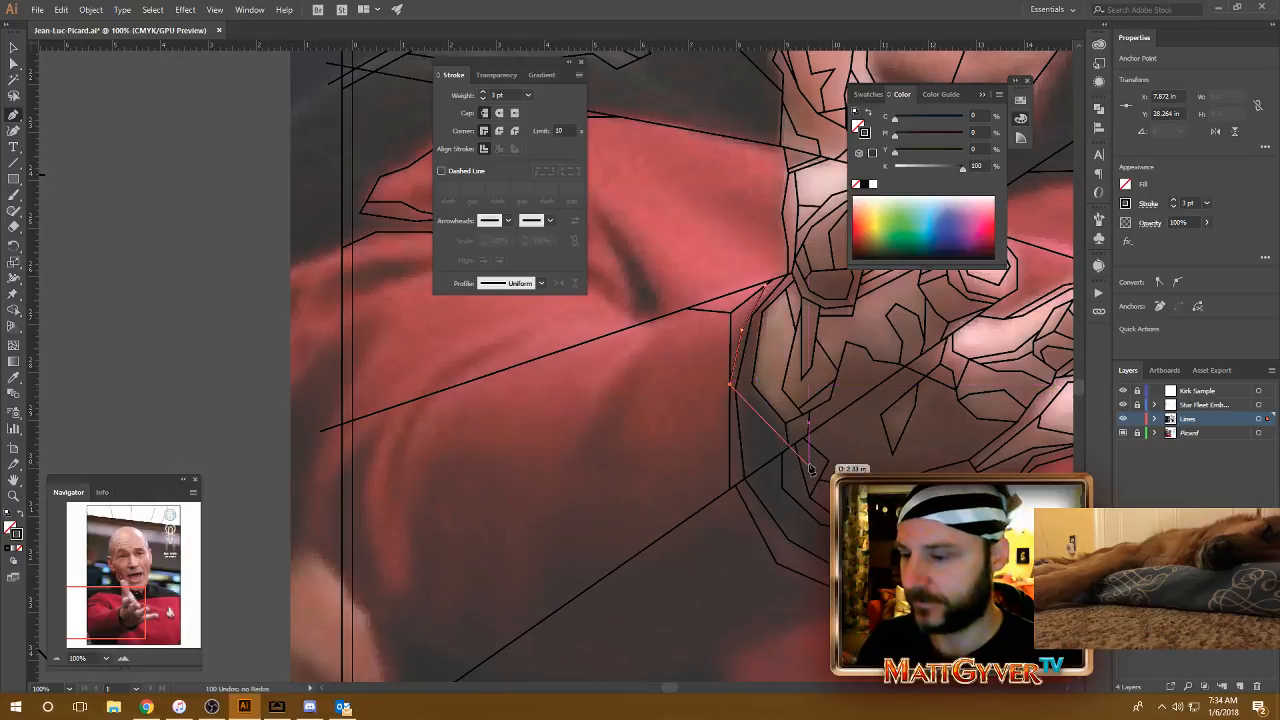
Step: Move the middle anchor of the bent cuff line slightly upward with the Direct Selection tool, nudge it left and up, and deselect the line
{"action": "left_click_drag", "start_coordinate": [774, 619], "coordinate": [736, 573]}
{"action": "key", "text": "v"}
{"action": "left_click", "coordinate": [706, 474]}
{"action": "left_click_drag", "start_coordinate": [705, 470], "coordinate": [720, 492]}
{"action": "key", "text": "a"}
{"action": "left_click_drag", "start_coordinate": [722, 307], "coordinate": [735, 296]}
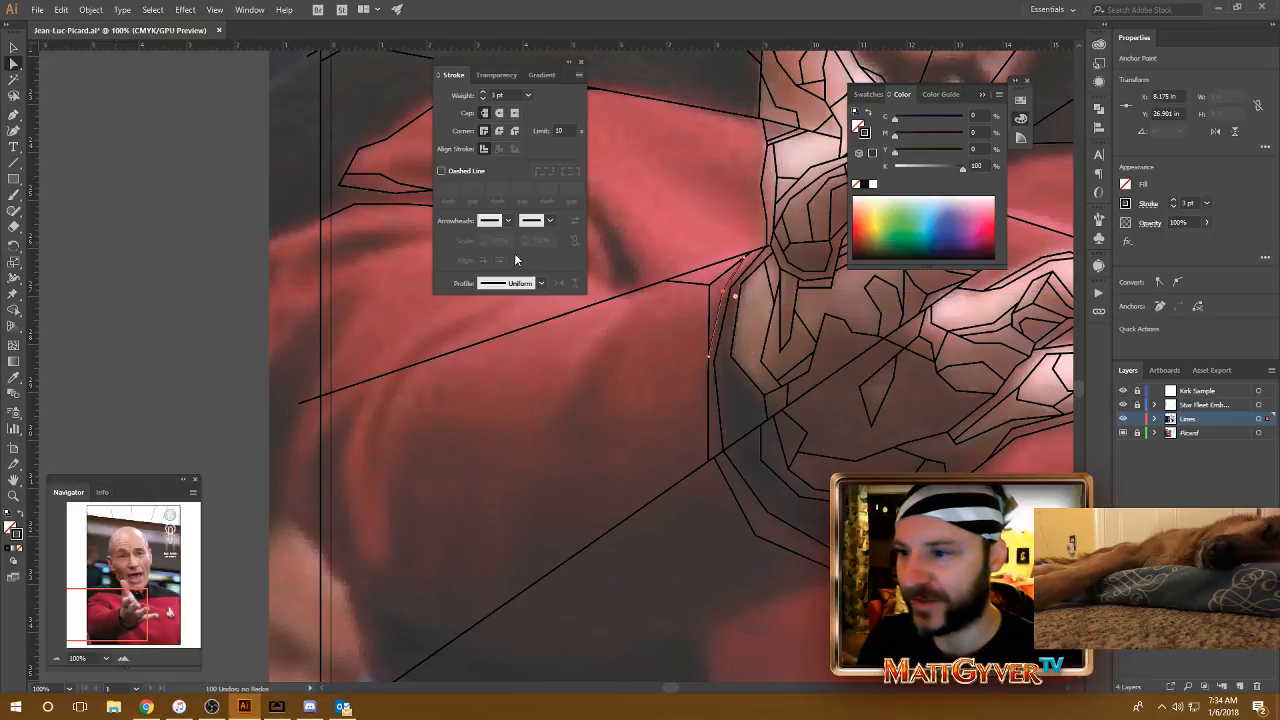
{"action": "key", "text": "Left"}
{"action": "key", "text": "Up"}
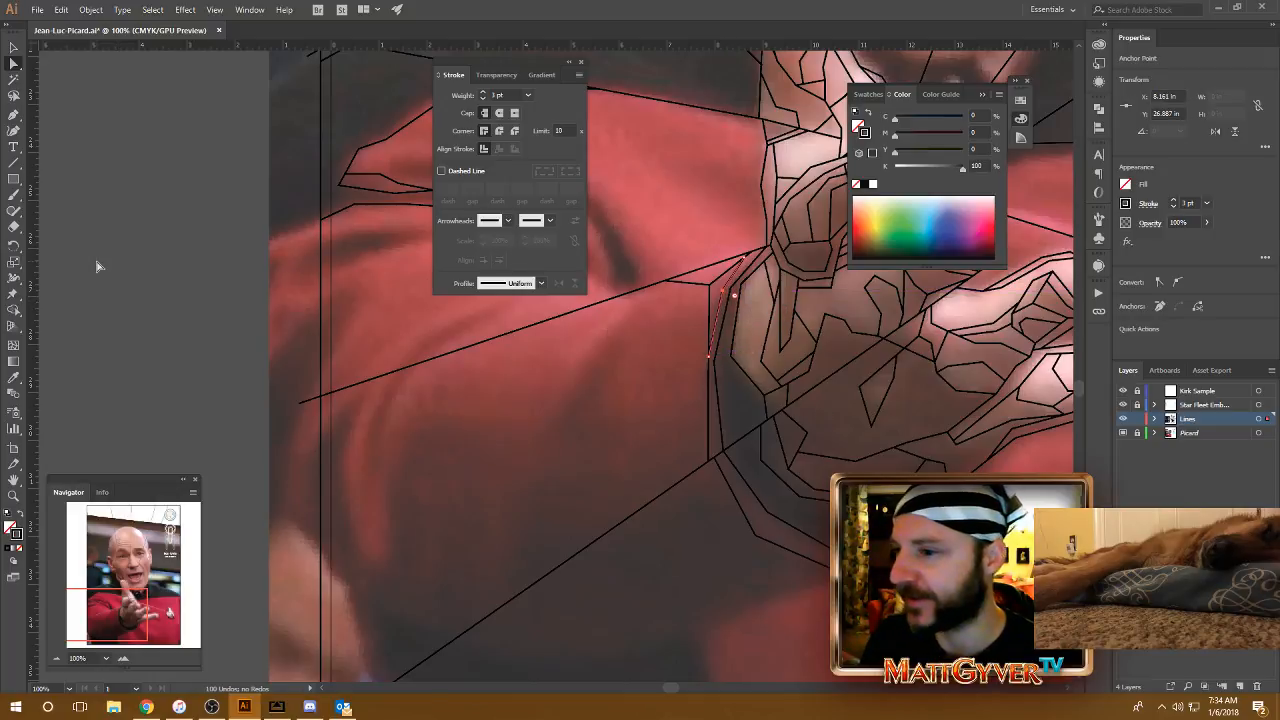
{"action": "left_click_drag", "start_coordinate": [717, 356], "coordinate": [687, 388]}
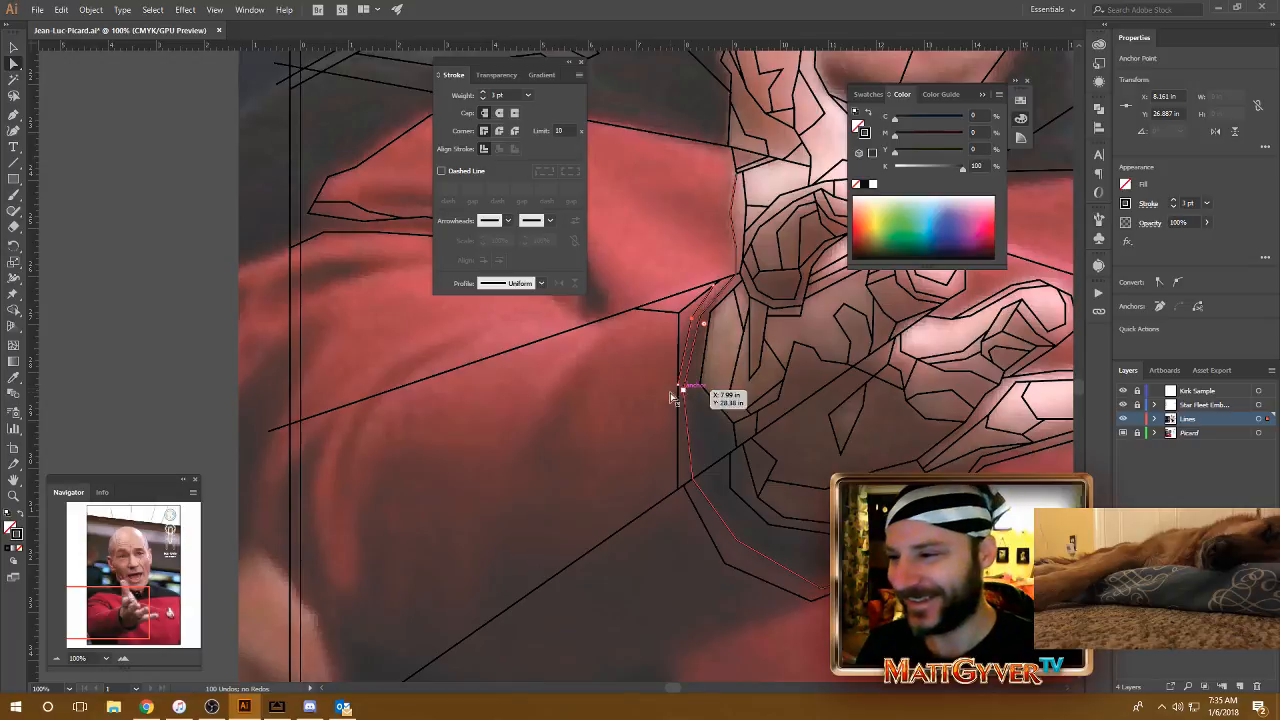
{"action": "left_click", "coordinate": [649, 387]}
Step: Draw a two-segment line along the sleeve's upper edge, from the hand's outline at the thumb to the existing red shoulder outline
{"action": "left_click_drag", "start_coordinate": [661, 357], "coordinate": [706, 389]}
{"action": "key", "text": "p"}
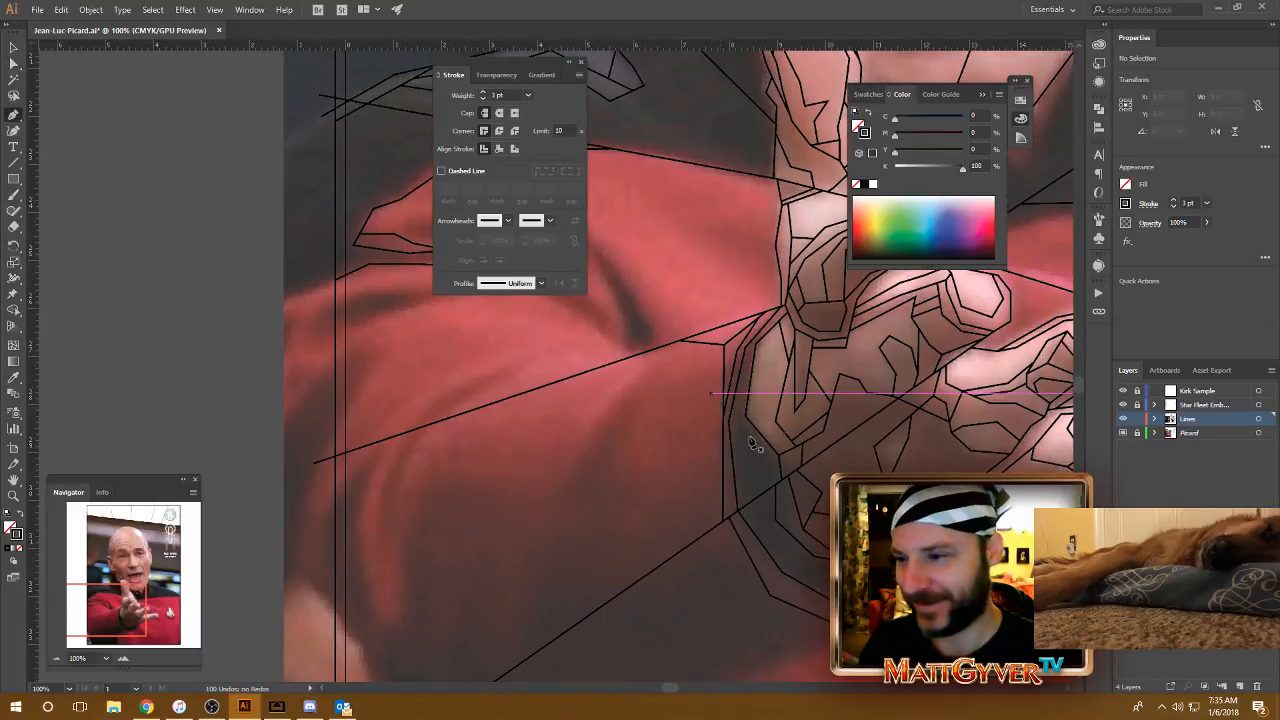
{"action": "left_click_drag", "start_coordinate": [758, 276], "coordinate": [889, 441]}
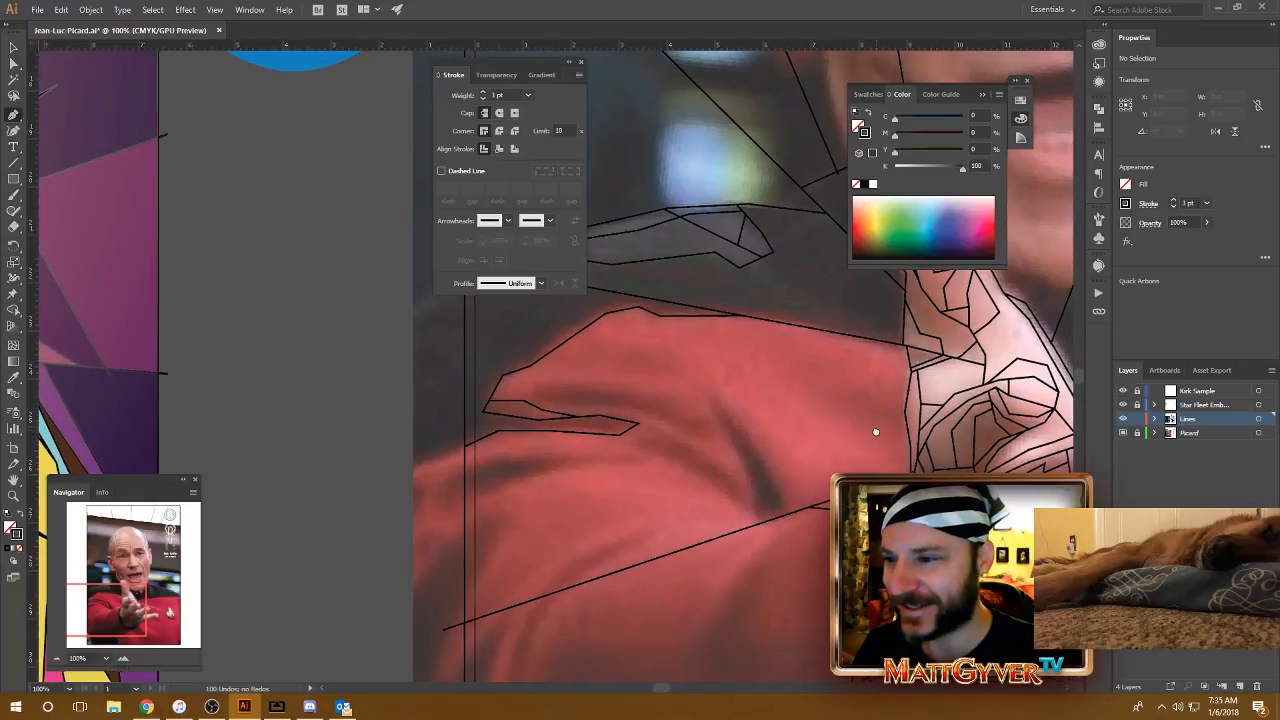
{"action": "left_click", "coordinate": [911, 363]}
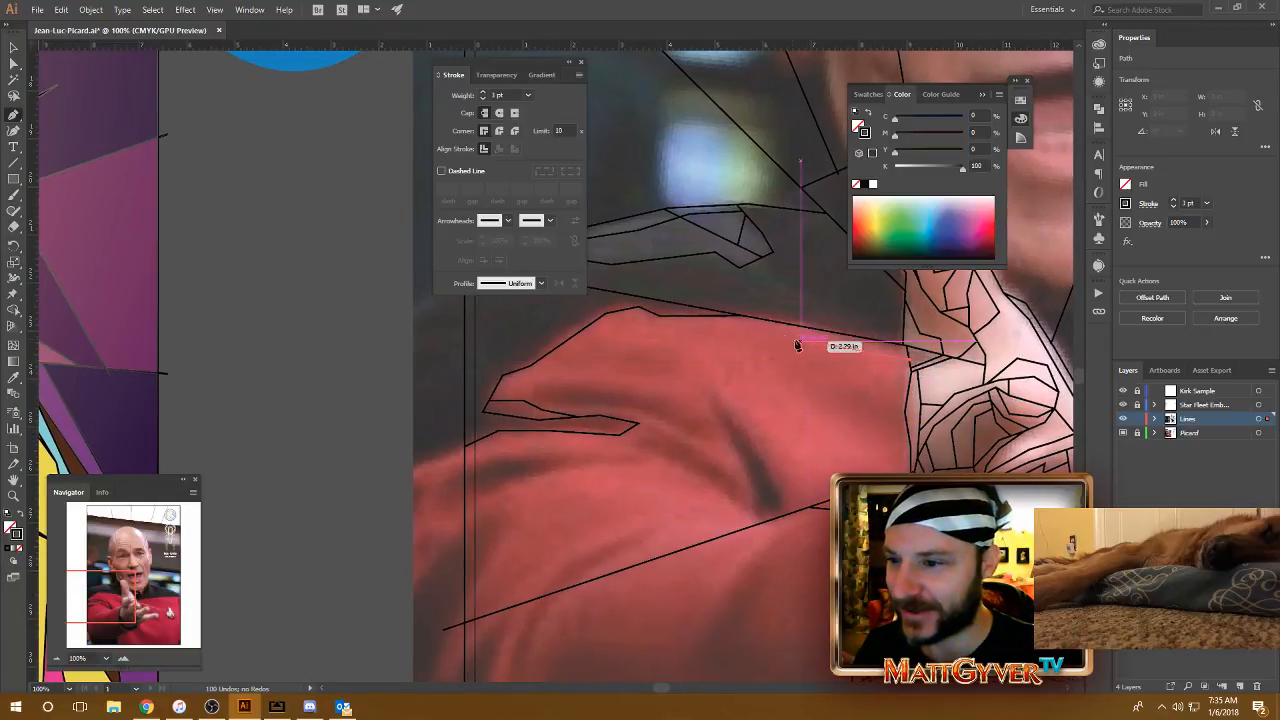
{"action": "left_click", "coordinate": [721, 318]}
{"action": "left_click", "coordinate": [721, 317]}
{"action": "key", "text": "Escape"}
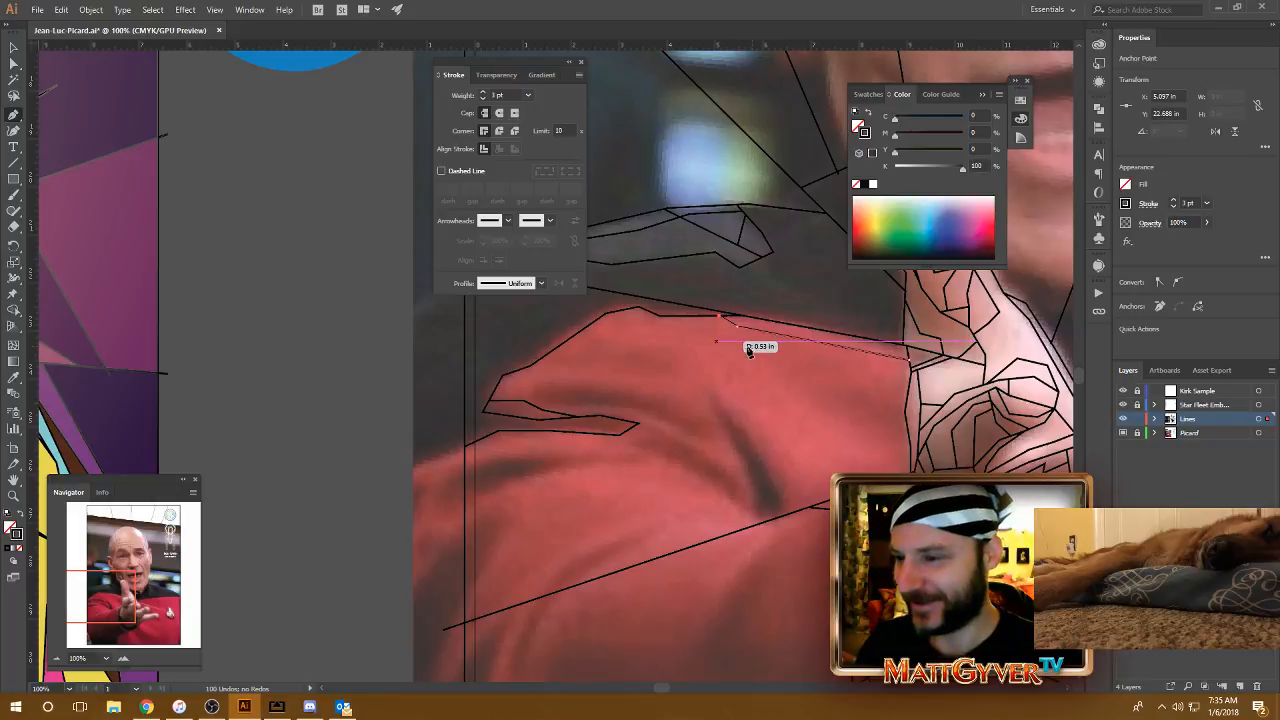
Step: Draw a pointed shading facet on the sleeve beside the wrist, from the diagonal ray's corner up to a tip and back to the hand outline
{"action": "left_click_drag", "start_coordinate": [729, 407], "coordinate": [816, 368]}
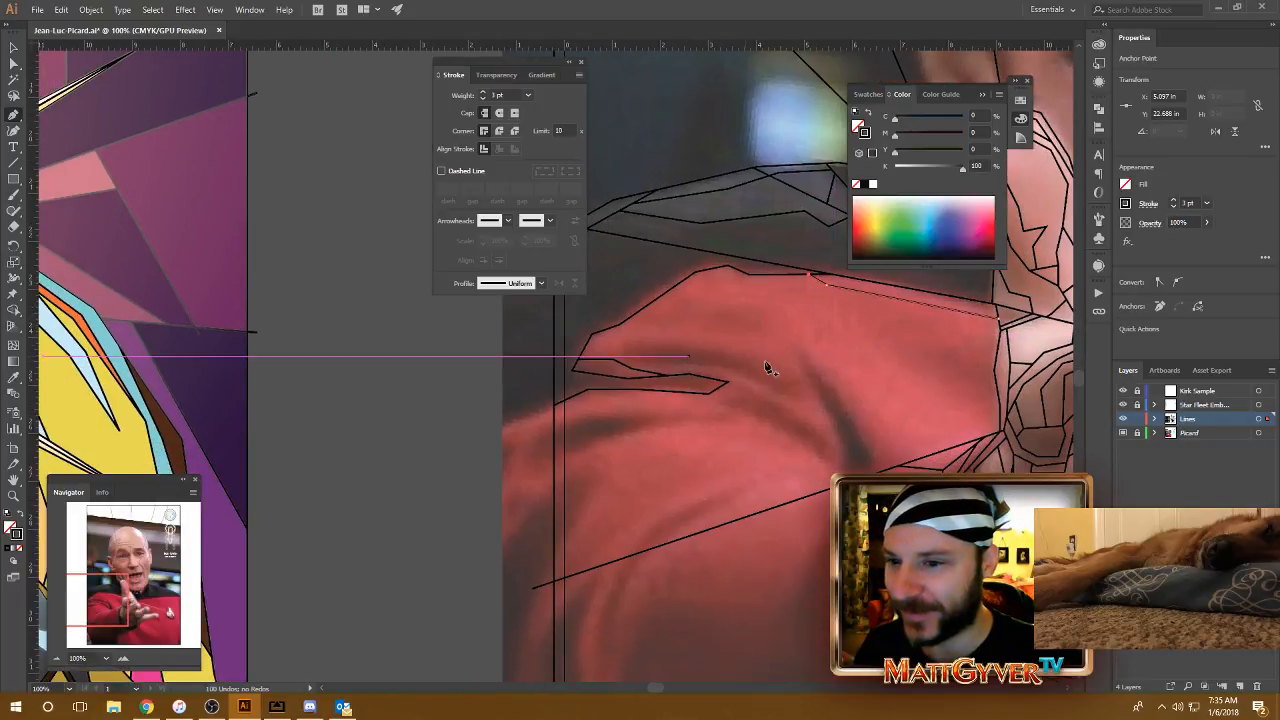
{"action": "left_click_drag", "start_coordinate": [1007, 427], "coordinate": [948, 405]}
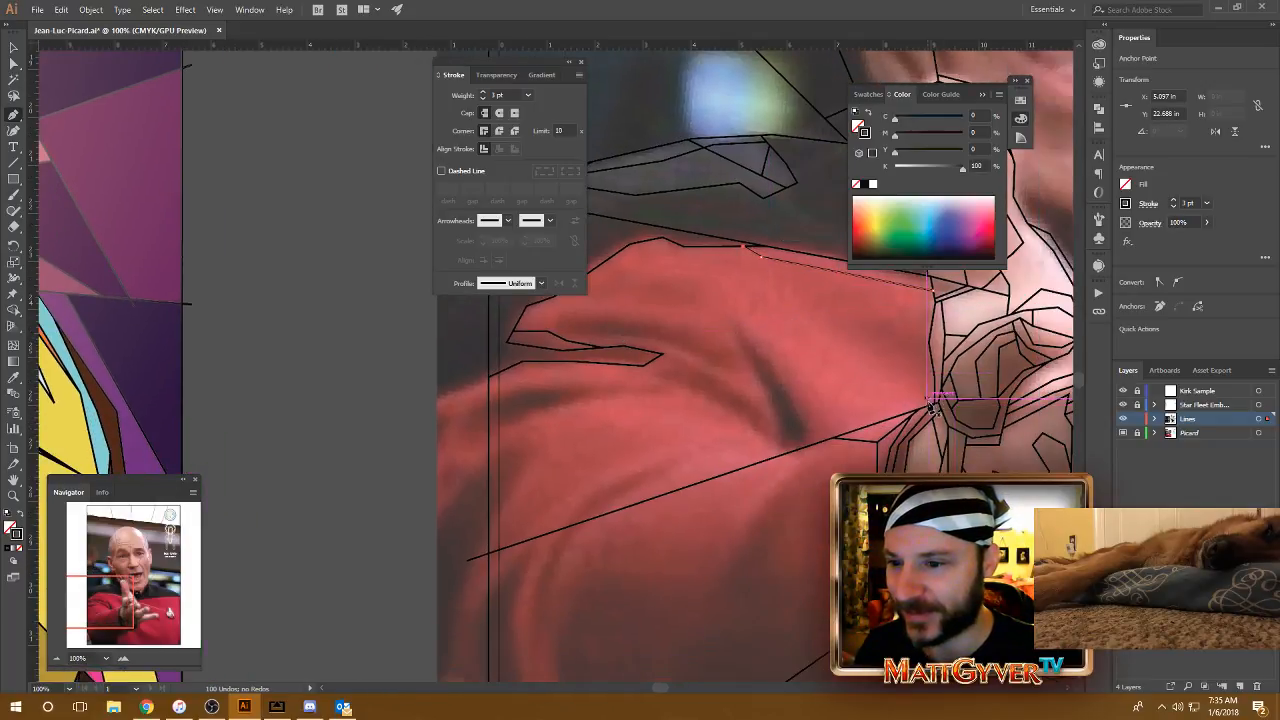
{"action": "left_click", "coordinate": [932, 410]}
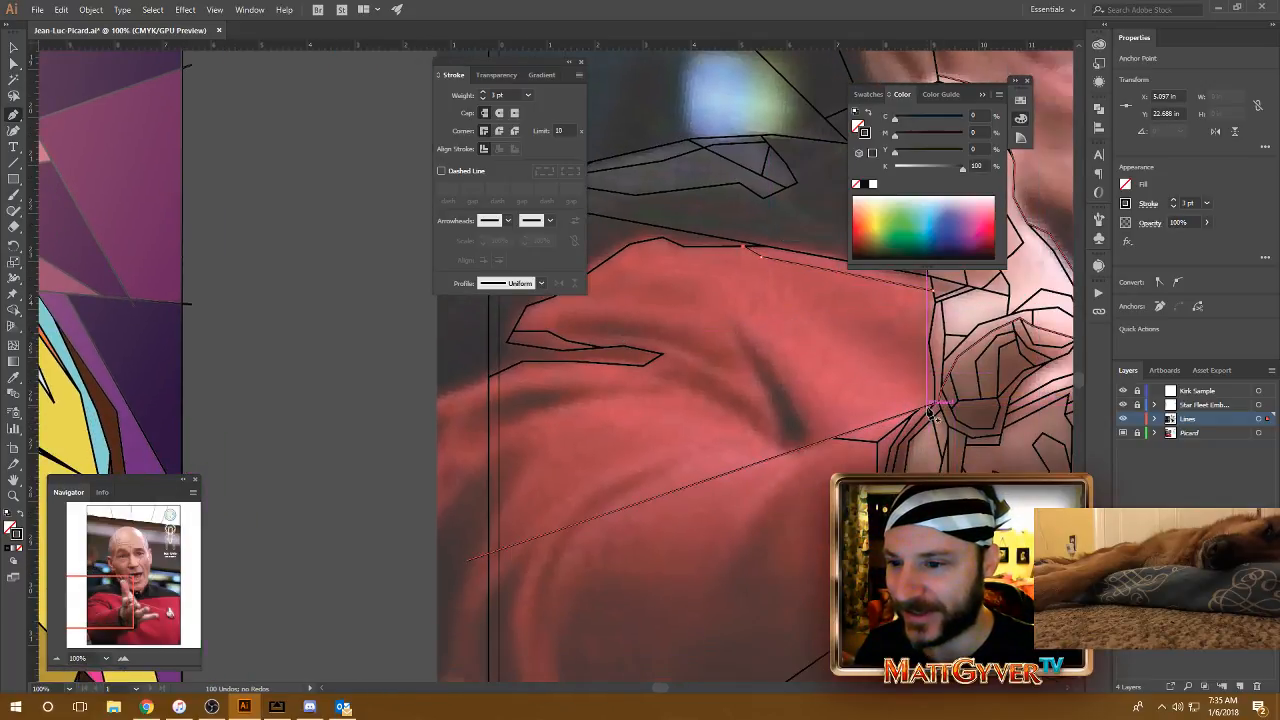
{"action": "left_click", "coordinate": [853, 346]}
{"action": "left_click", "coordinate": [816, 322]}
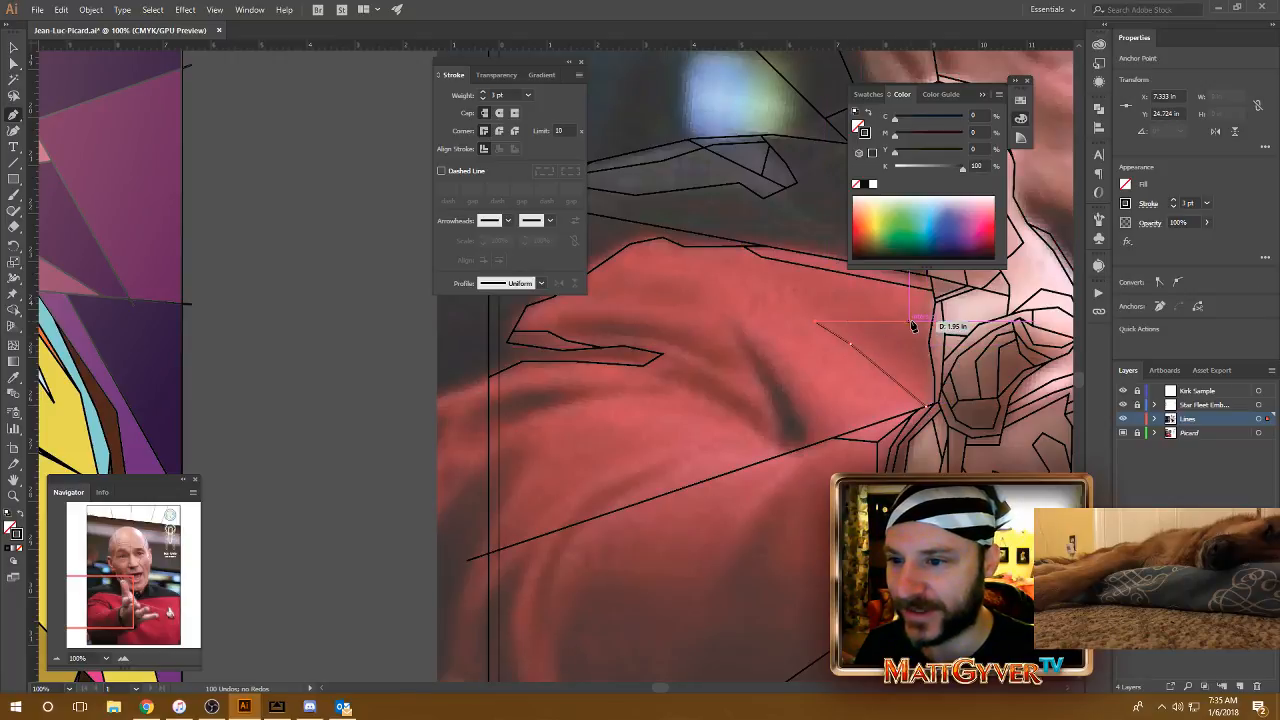
{"action": "left_click", "coordinate": [892, 318]}
{"action": "left_click", "coordinate": [932, 334]}
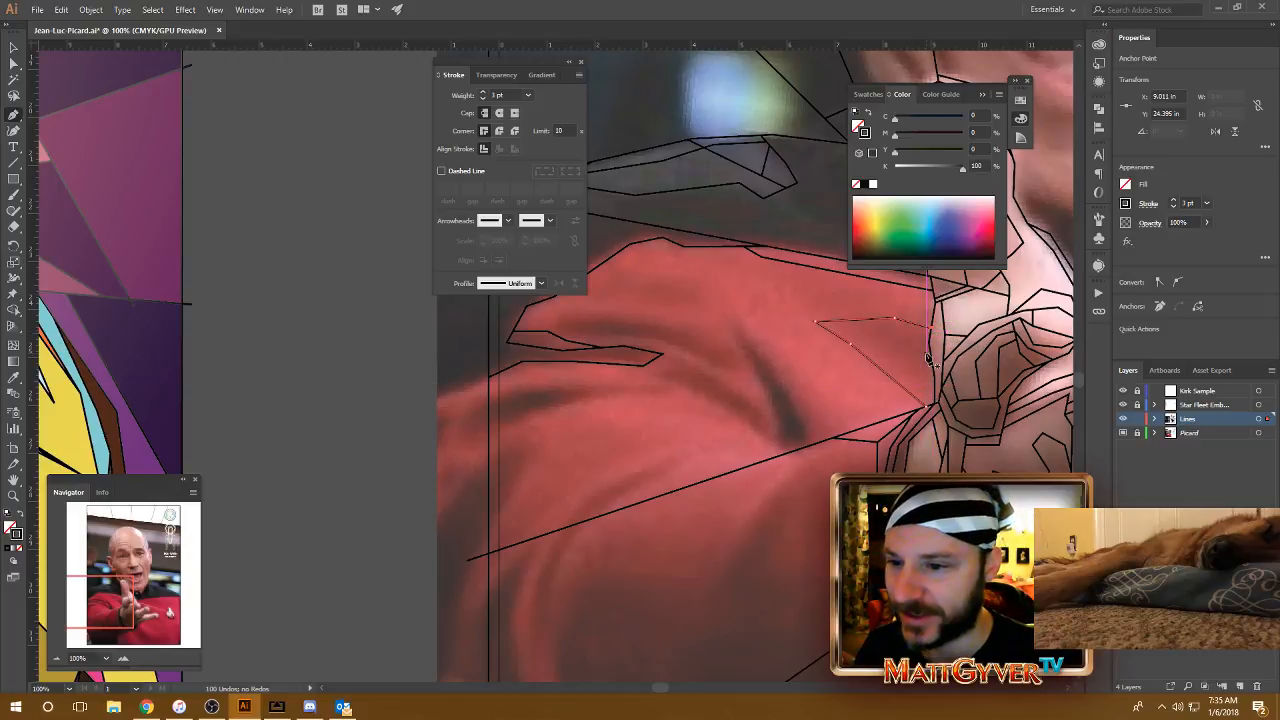
Step: Draw a bent inner line inside the wrist facet, down beside the hand outline and back along the diagonal edge to the facet's upper edge
{"action": "left_click", "coordinate": [929, 344]}
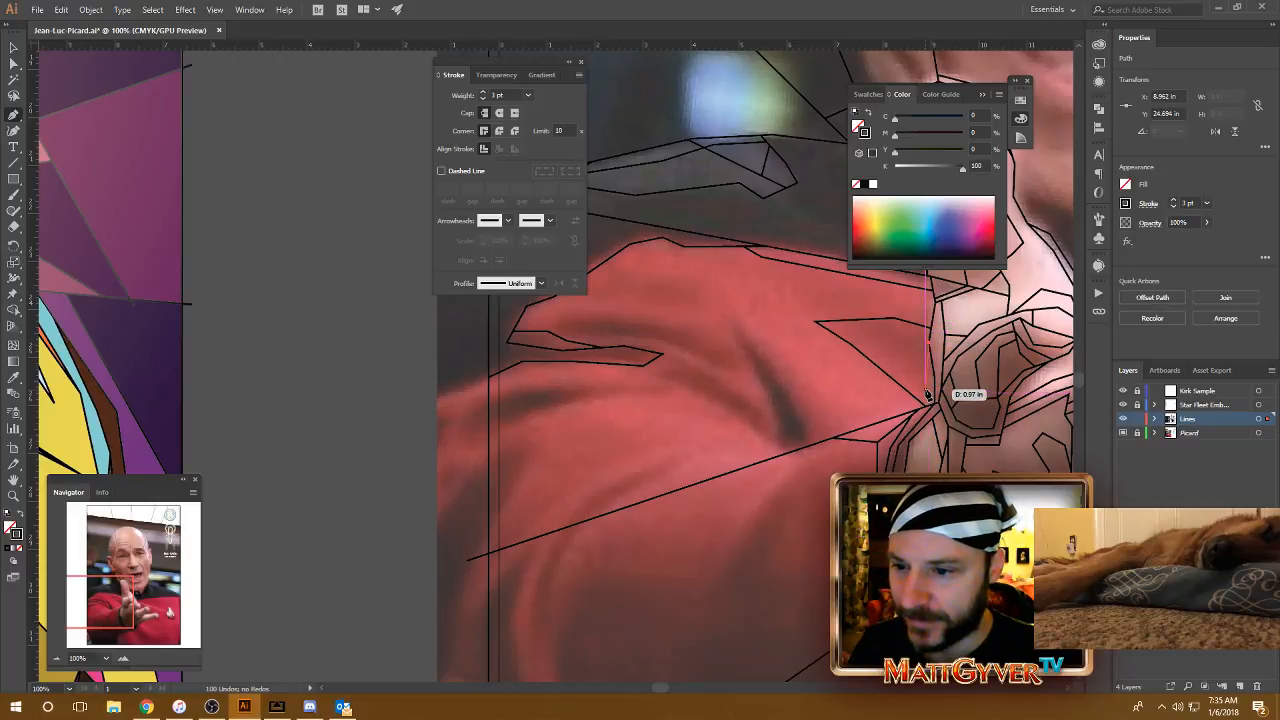
{"action": "left_click", "coordinate": [927, 388]}
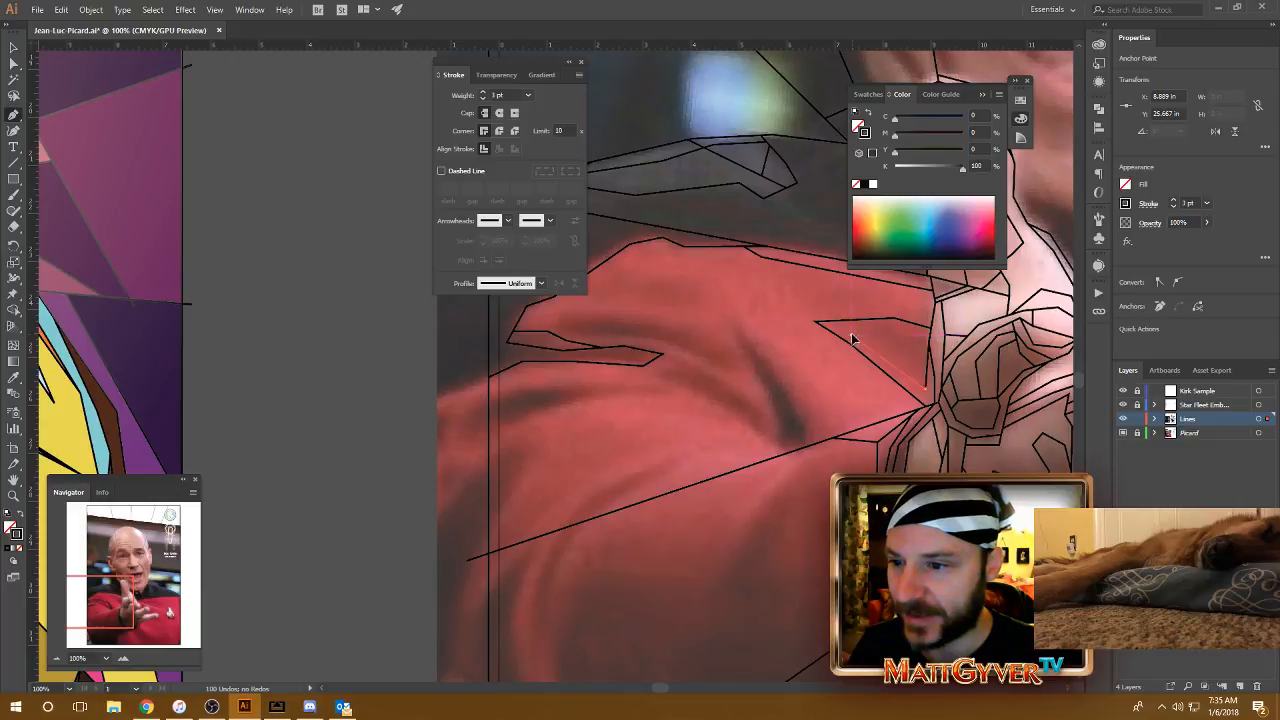
{"action": "left_click", "coordinate": [852, 339]}
{"action": "left_click", "coordinate": [839, 321]}
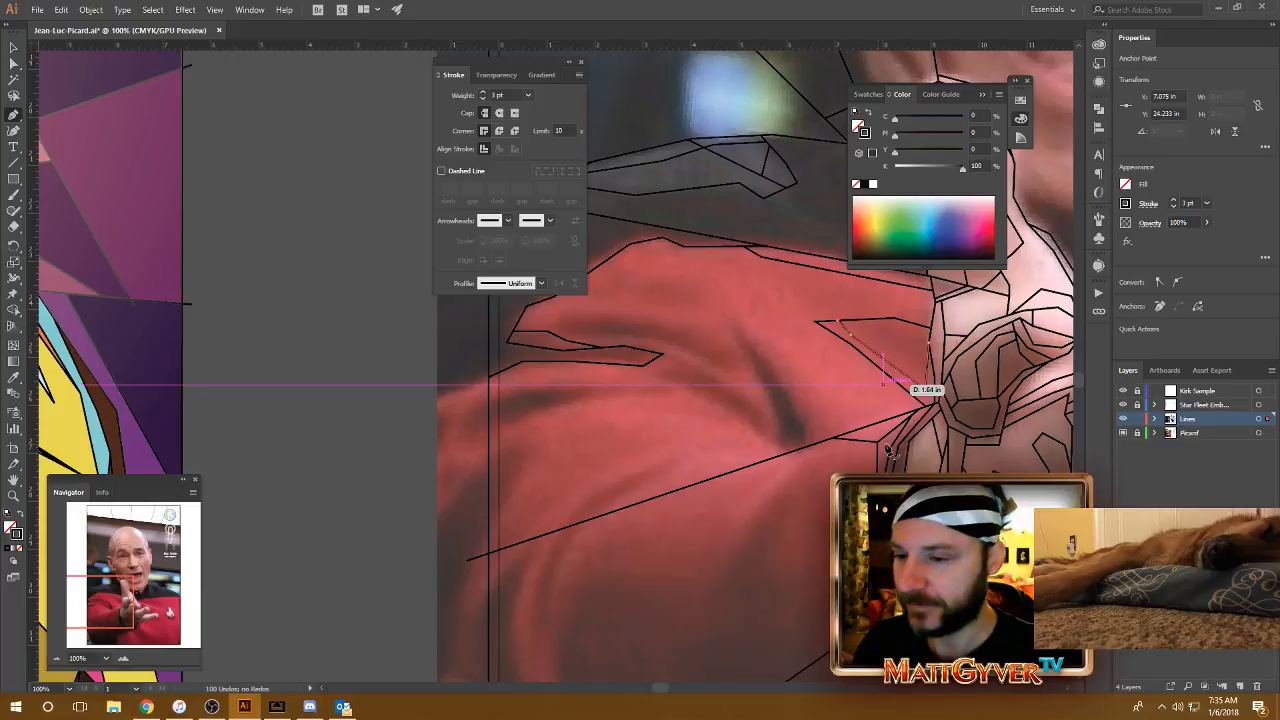
Step: Outline the dark narrow sleeve fold as a pointed facet, from its upper tip down to the diagonal ray and back up to the tip
{"action": "left_click_drag", "start_coordinate": [886, 480], "coordinate": [850, 439]}
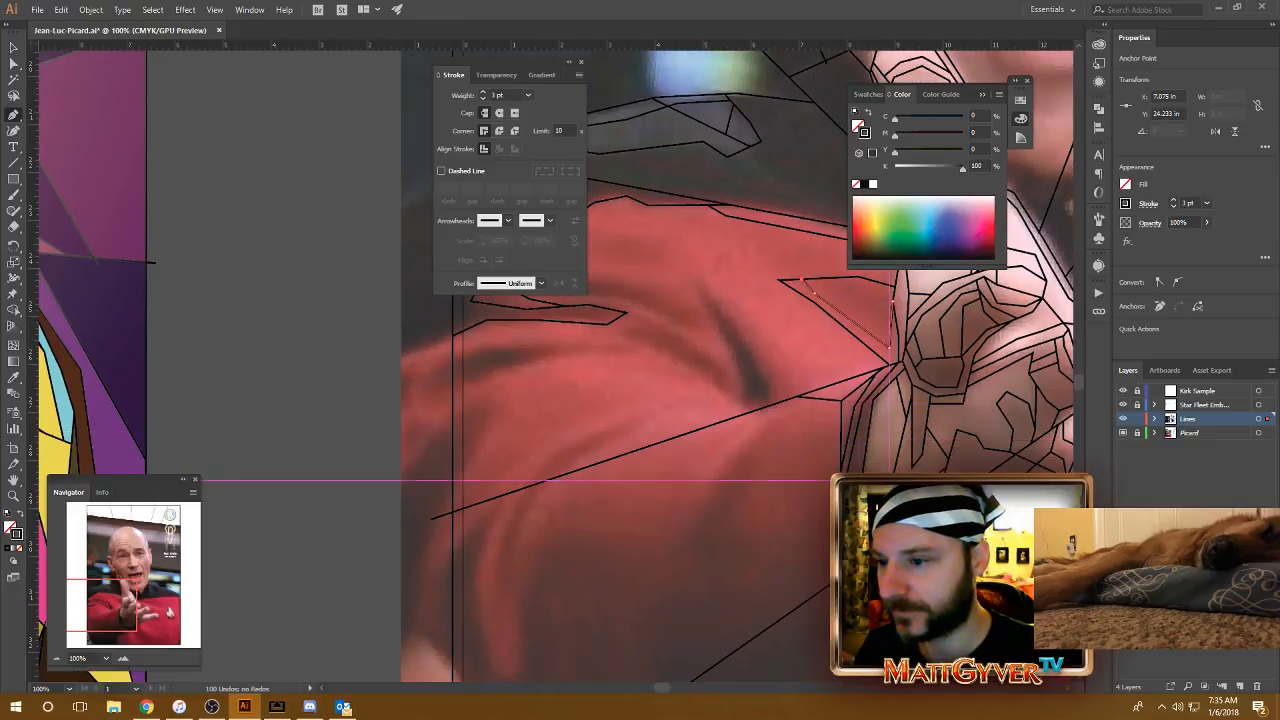
{"action": "left_click_drag", "start_coordinate": [752, 435], "coordinate": [822, 465]}
{"action": "left_click", "coordinate": [765, 309]}
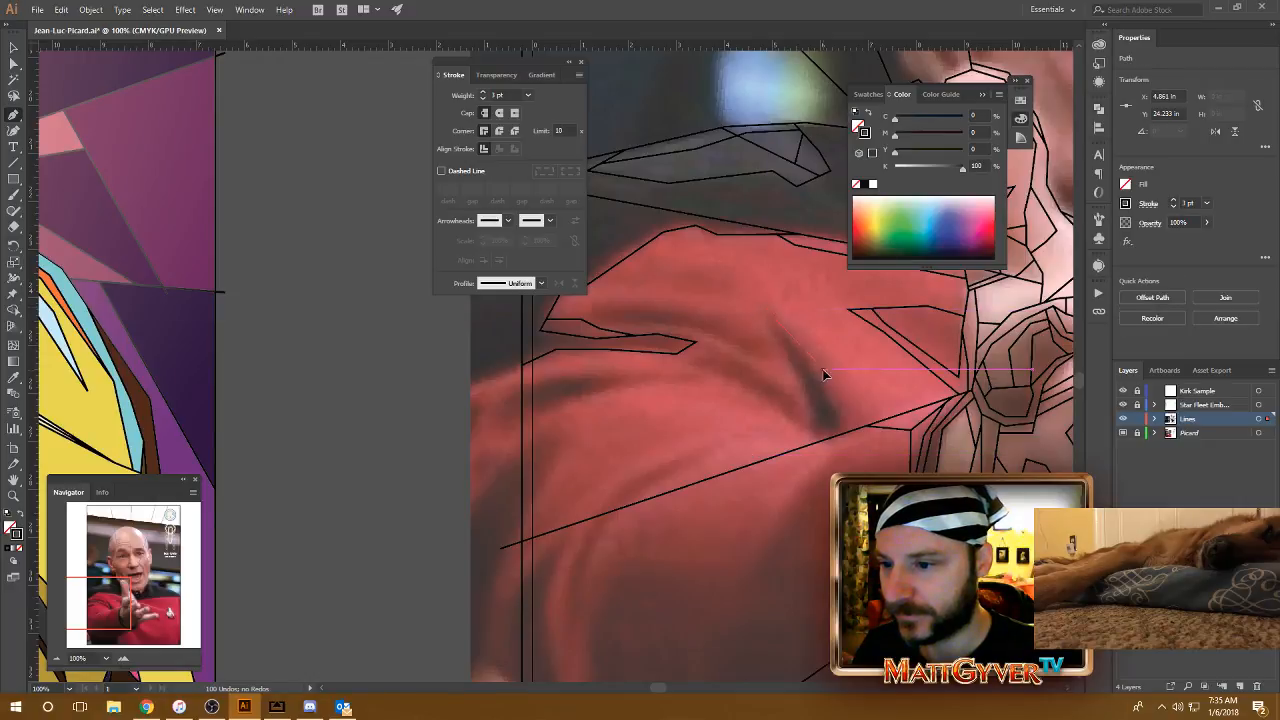
{"action": "left_click", "coordinate": [822, 367]}
{"action": "left_click", "coordinate": [838, 434]}
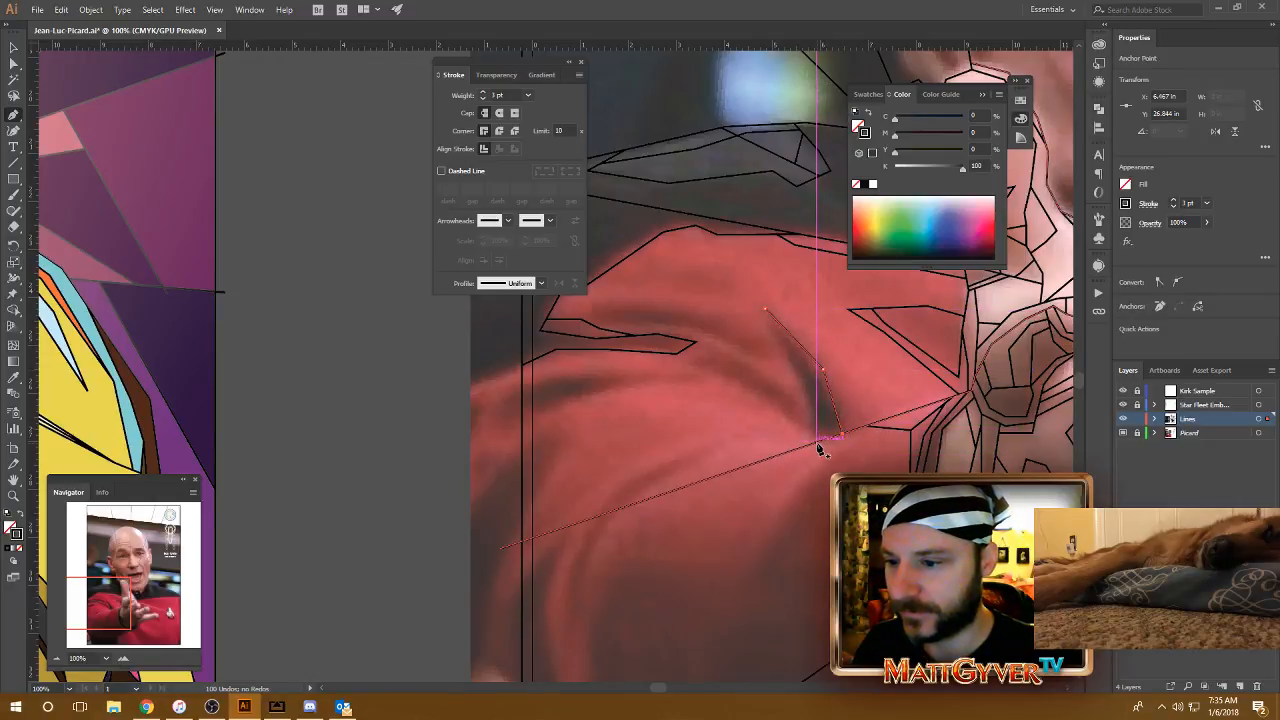
{"action": "left_click", "coordinate": [817, 443]}
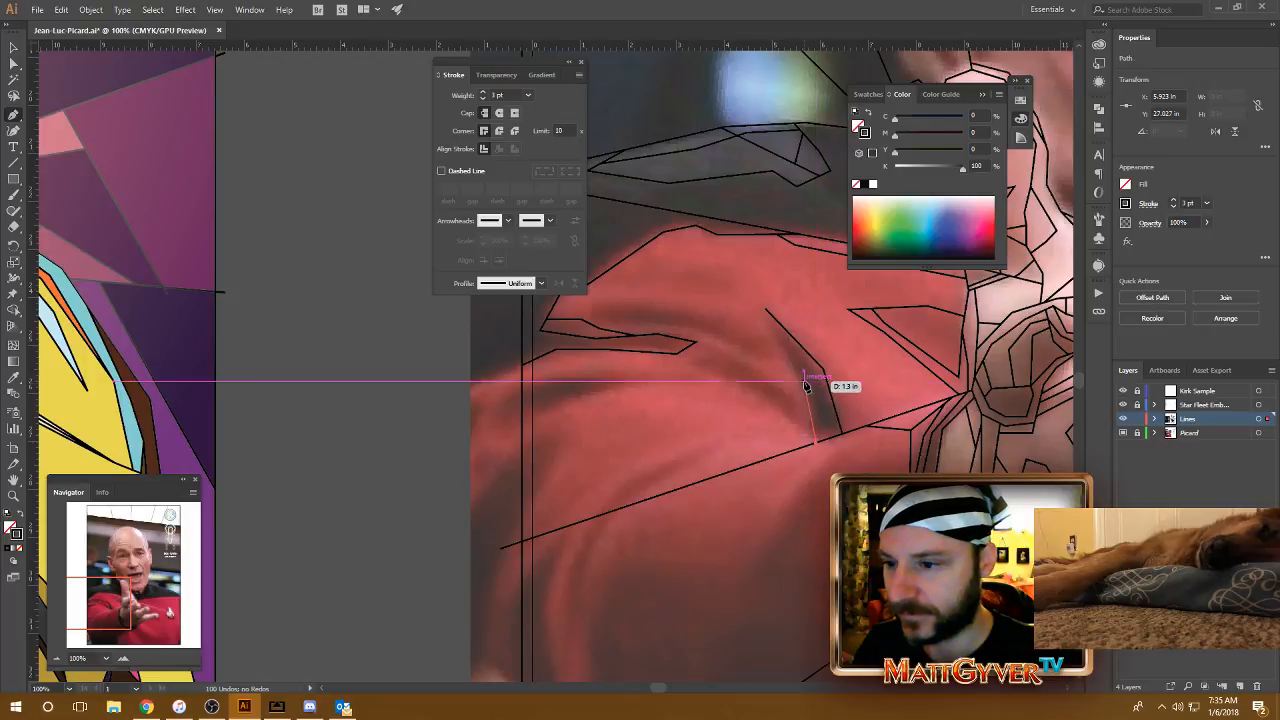
{"action": "left_click", "coordinate": [803, 381]}
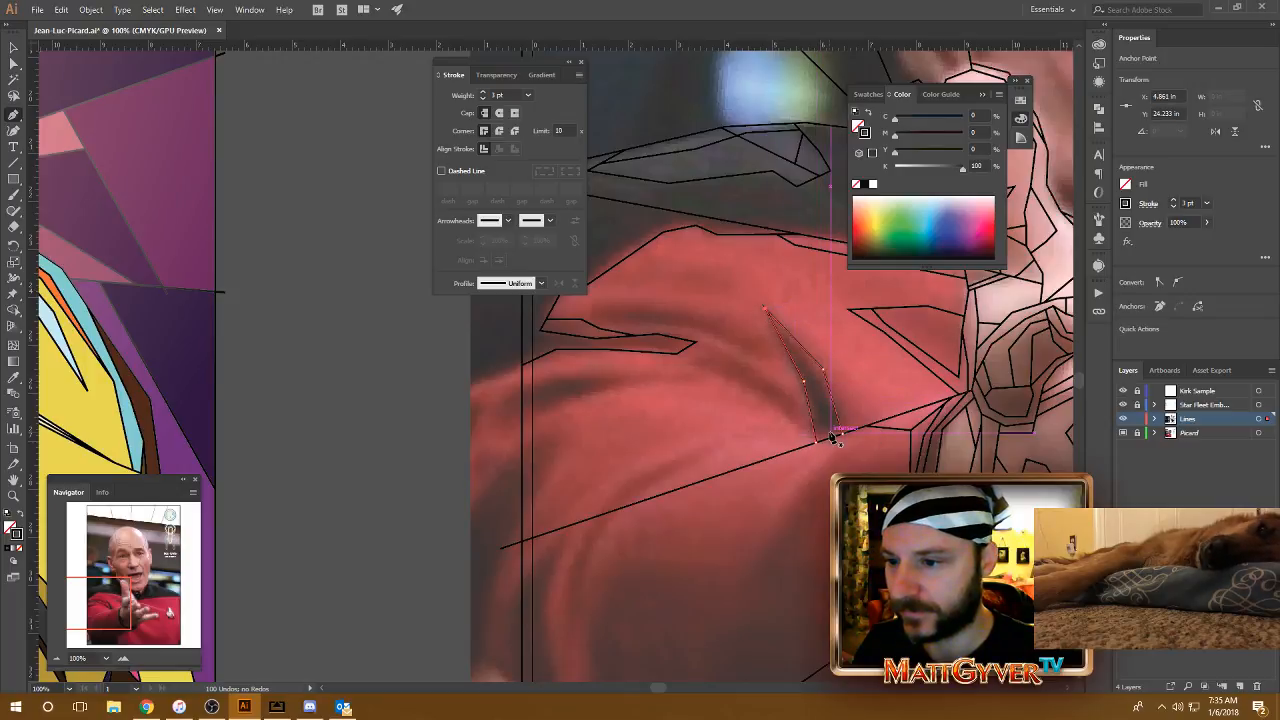
Step: Draw a three-segment fold line from the tip of the existing shoulder crease down to the diagonal ray beside the dark narrow facet
{"action": "left_click_drag", "start_coordinate": [832, 430], "coordinate": [821, 439]}
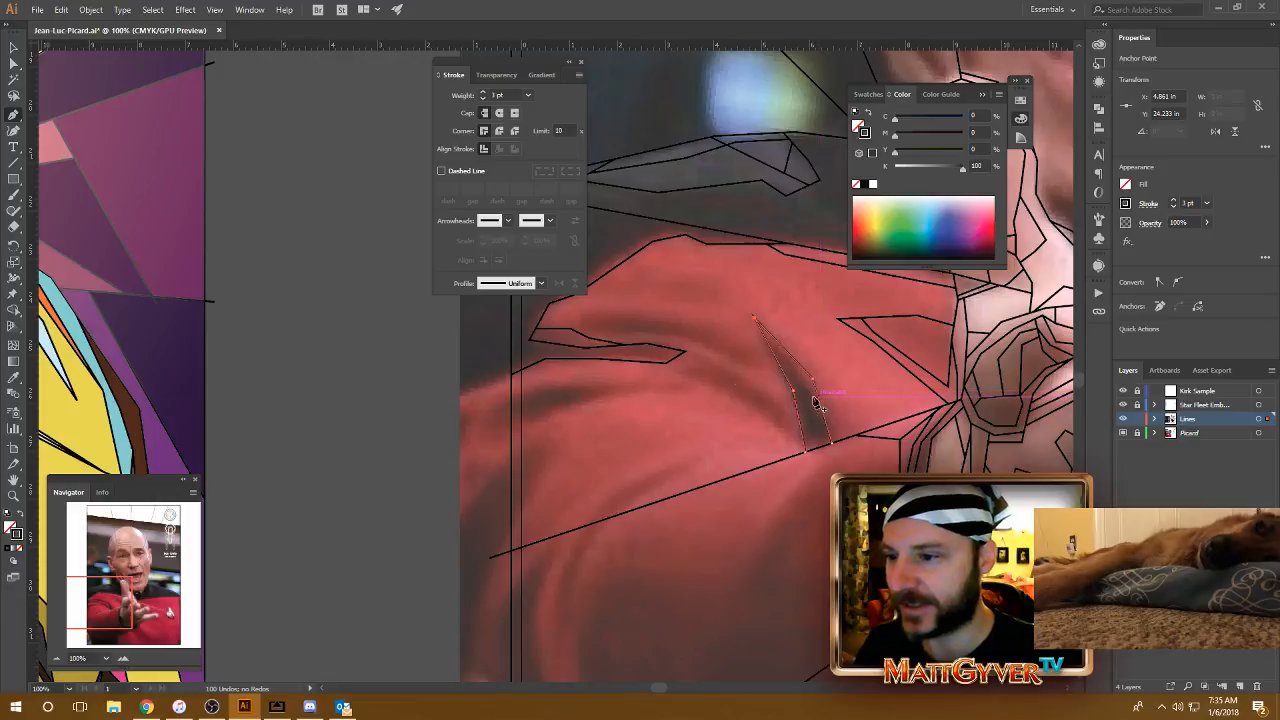
{"action": "left_click", "coordinate": [687, 352]}
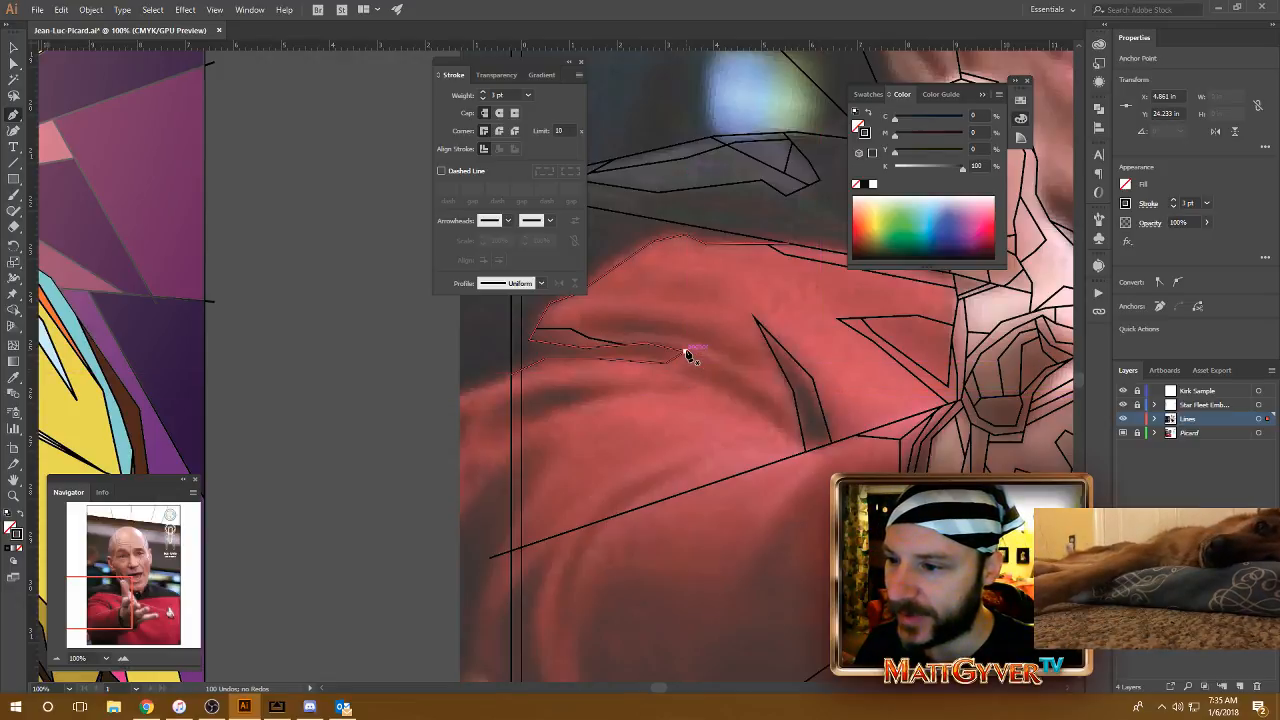
{"action": "left_click", "coordinate": [737, 375]}
{"action": "left_click", "coordinate": [784, 408]}
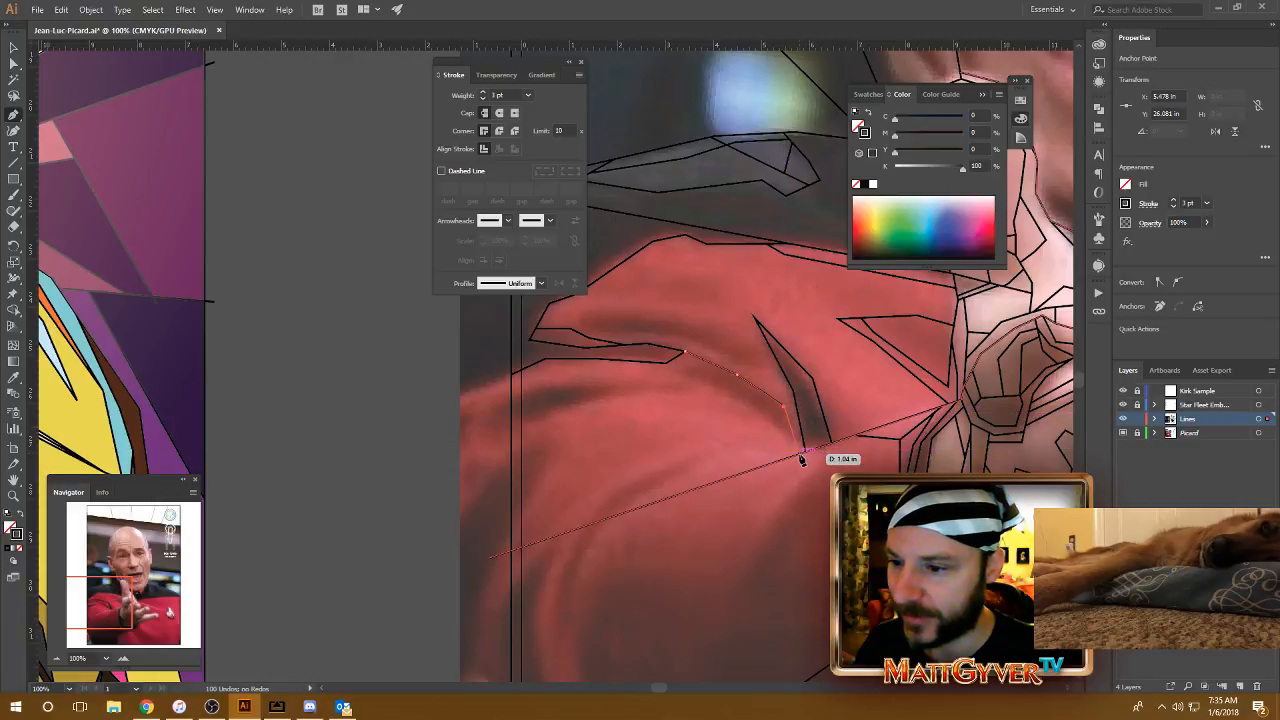
{"action": "left_click", "coordinate": [802, 460]}
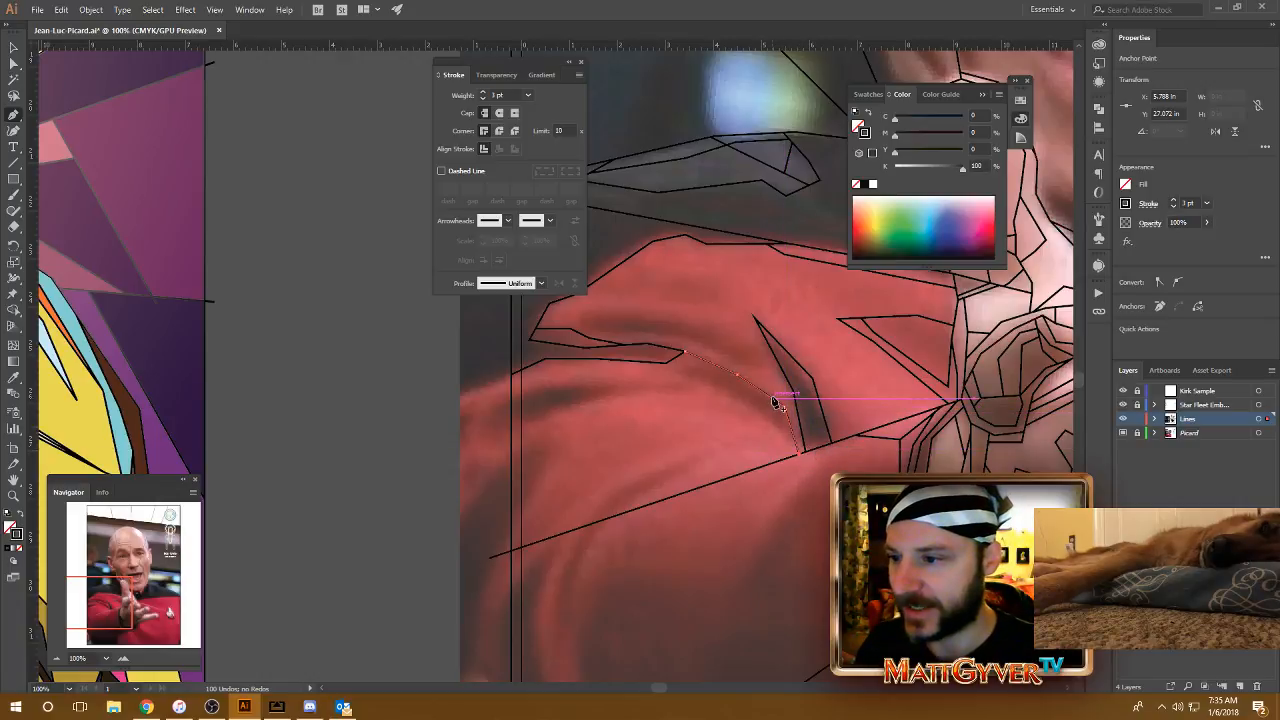
Step: Draw the upper edge of the long shaded fold above the shoulder crease, from the crease's inner corner toward the dark narrow facet
{"action": "left_click_drag", "start_coordinate": [685, 307], "coordinate": [666, 363]}
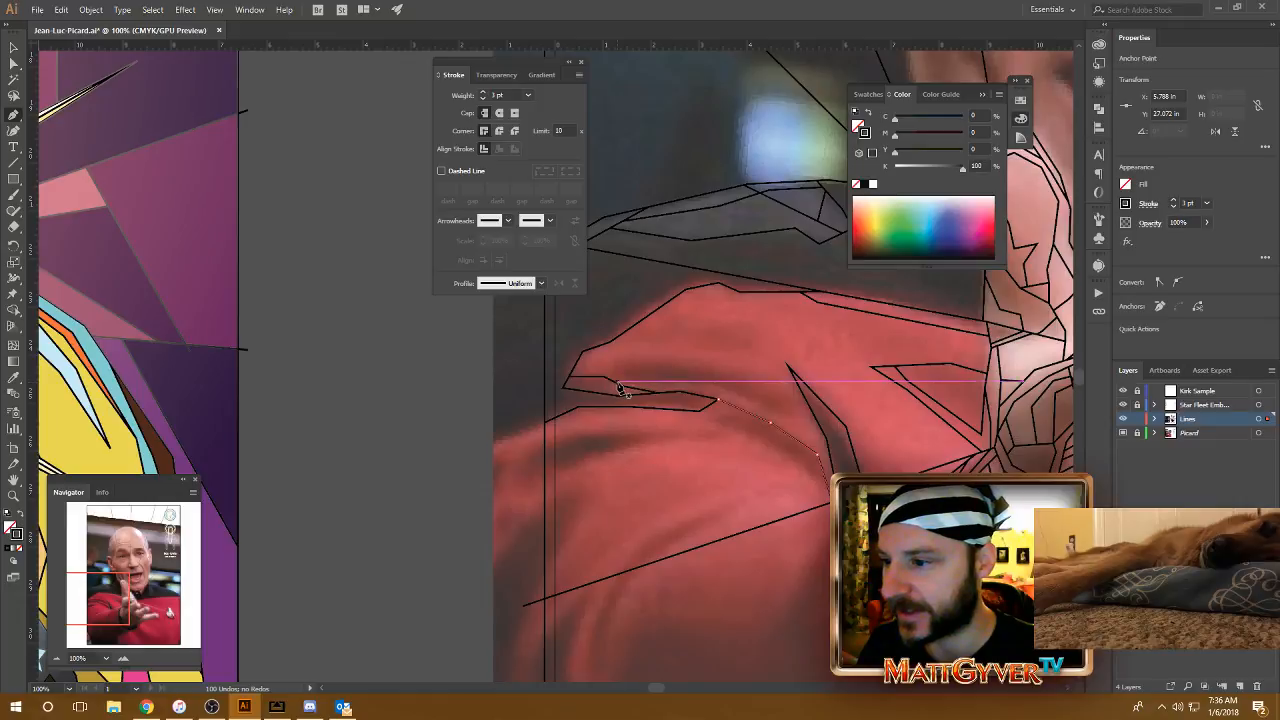
{"action": "left_click", "coordinate": [622, 387]}
{"action": "left_click", "coordinate": [610, 357]}
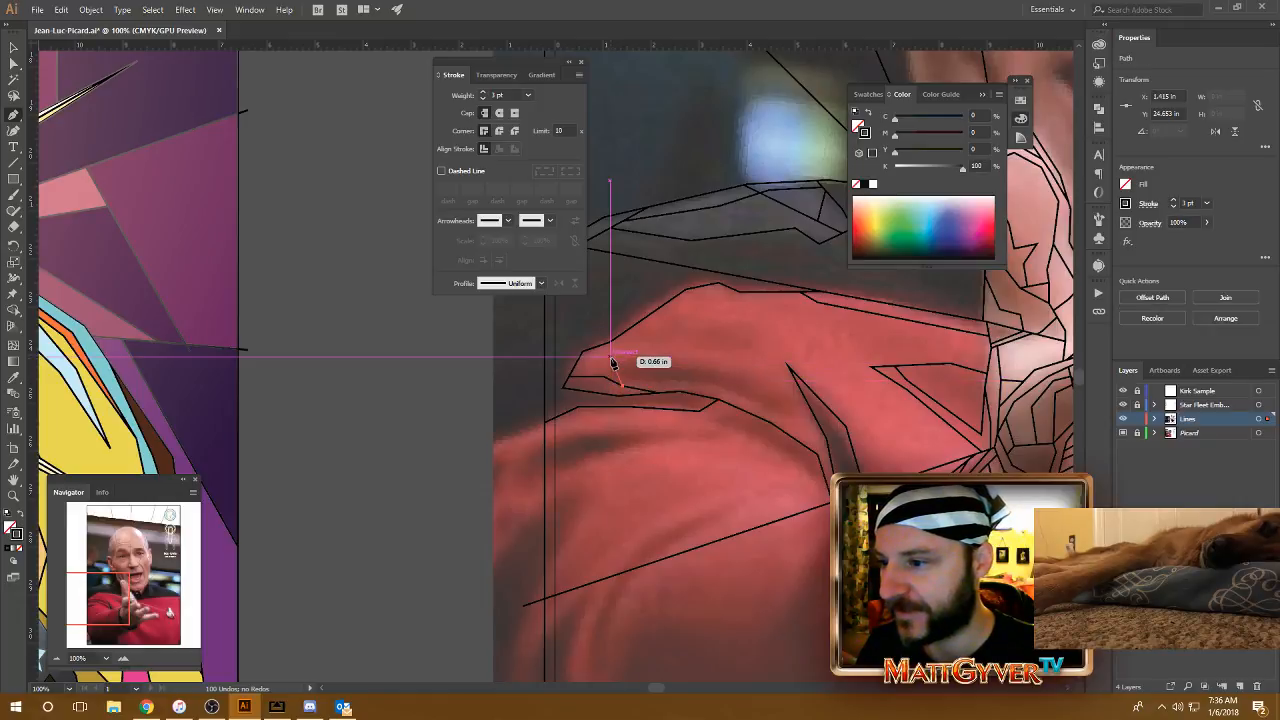
{"action": "left_click", "coordinate": [678, 361]}
{"action": "left_click", "coordinate": [764, 384]}
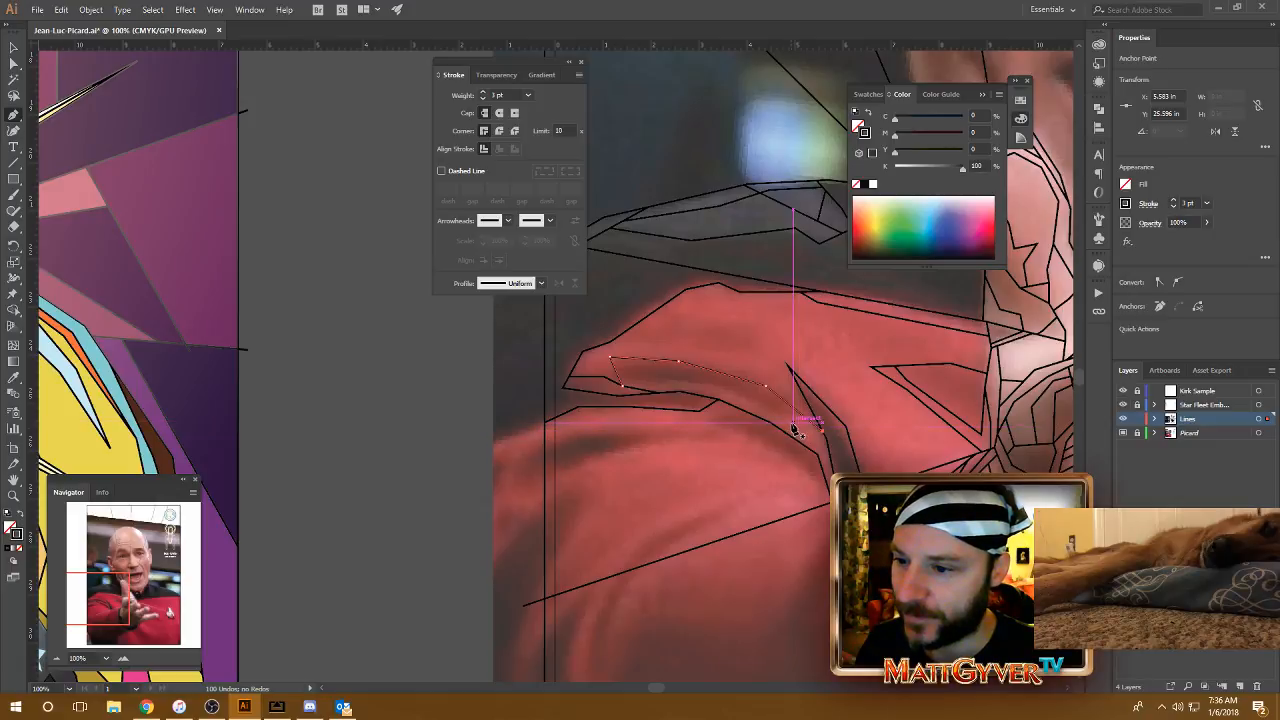
Step: Draw the lower edge of the long shaded fold back to the crease corner and close its far end with a short segment
{"action": "left_click", "coordinate": [788, 420]}
{"action": "left_click", "coordinate": [729, 391]}
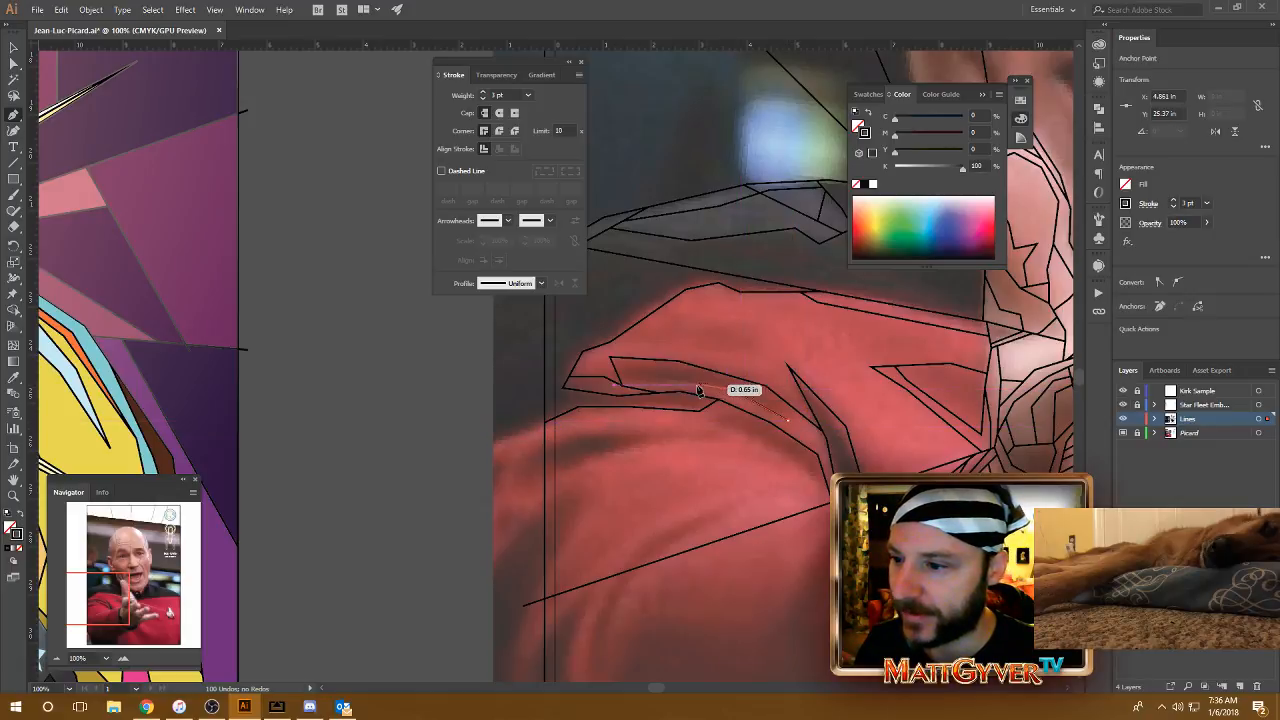
{"action": "left_click", "coordinate": [671, 382]}
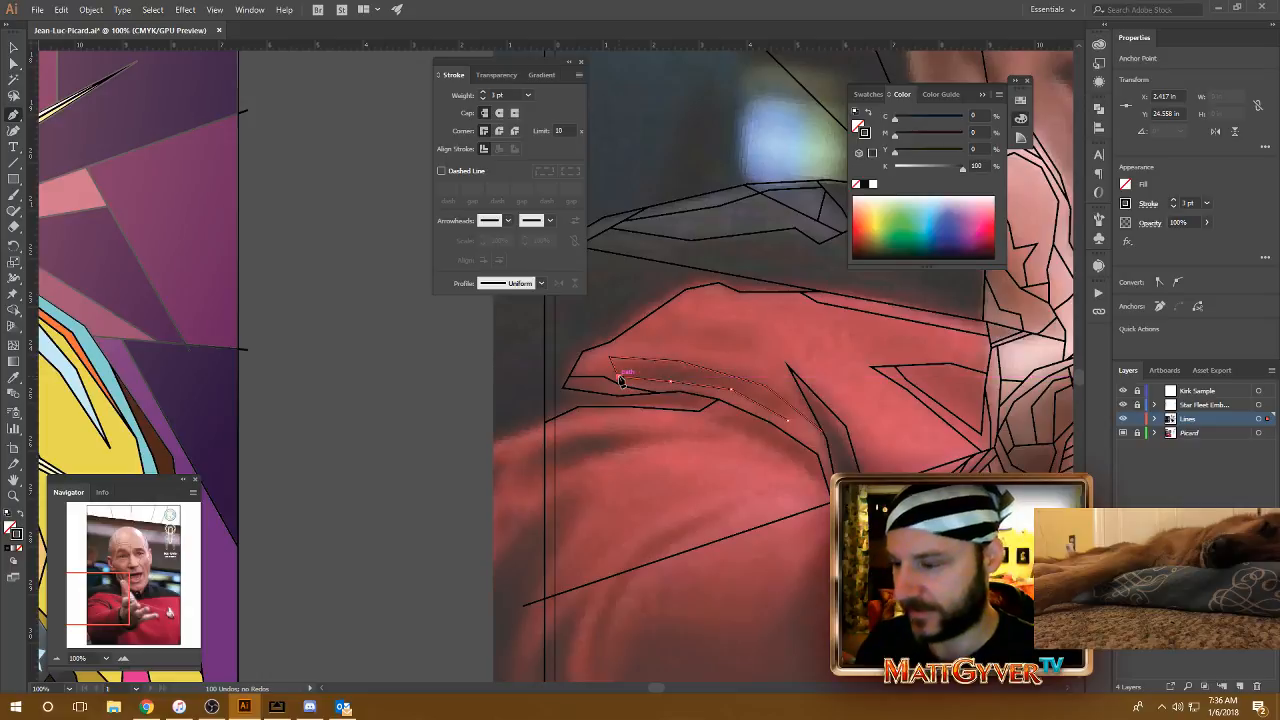
{"action": "left_click", "coordinate": [618, 378]}
{"action": "key", "text": "Escape"}
{"action": "left_click_drag", "start_coordinate": [801, 456], "coordinate": [752, 441]}
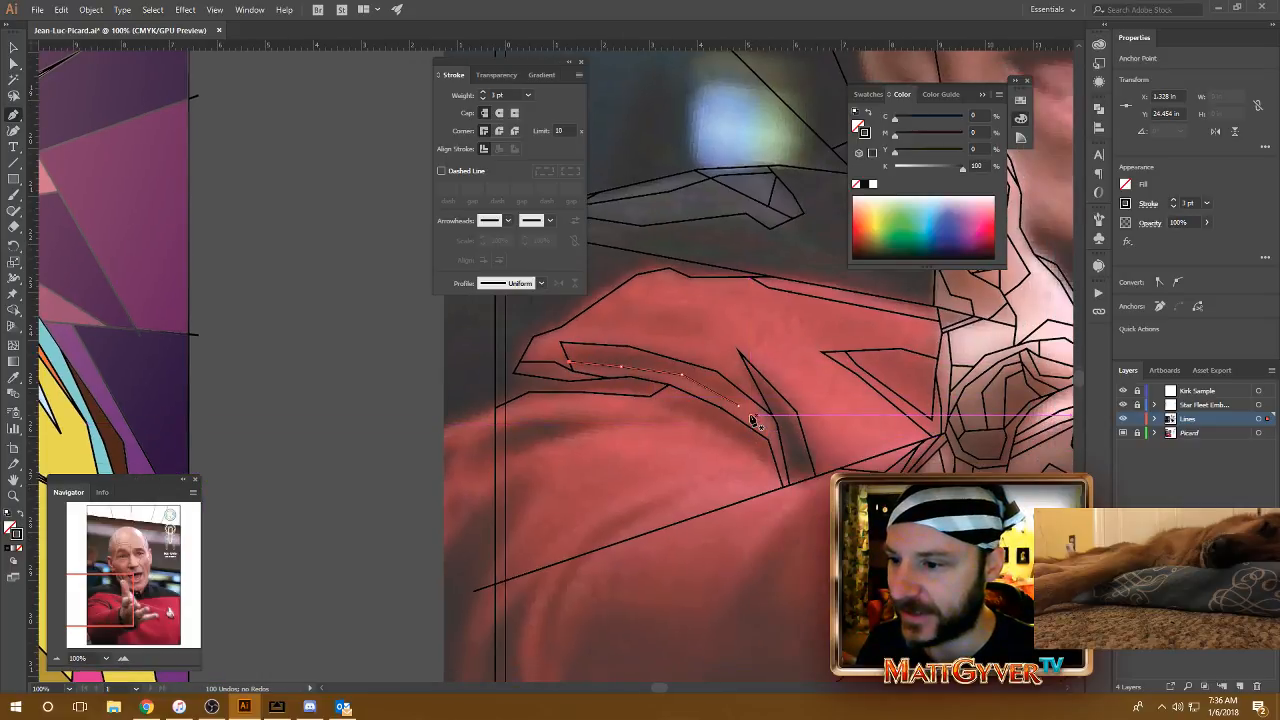
{"action": "left_click", "coordinate": [739, 405]}
{"action": "left_click", "coordinate": [760, 405]}
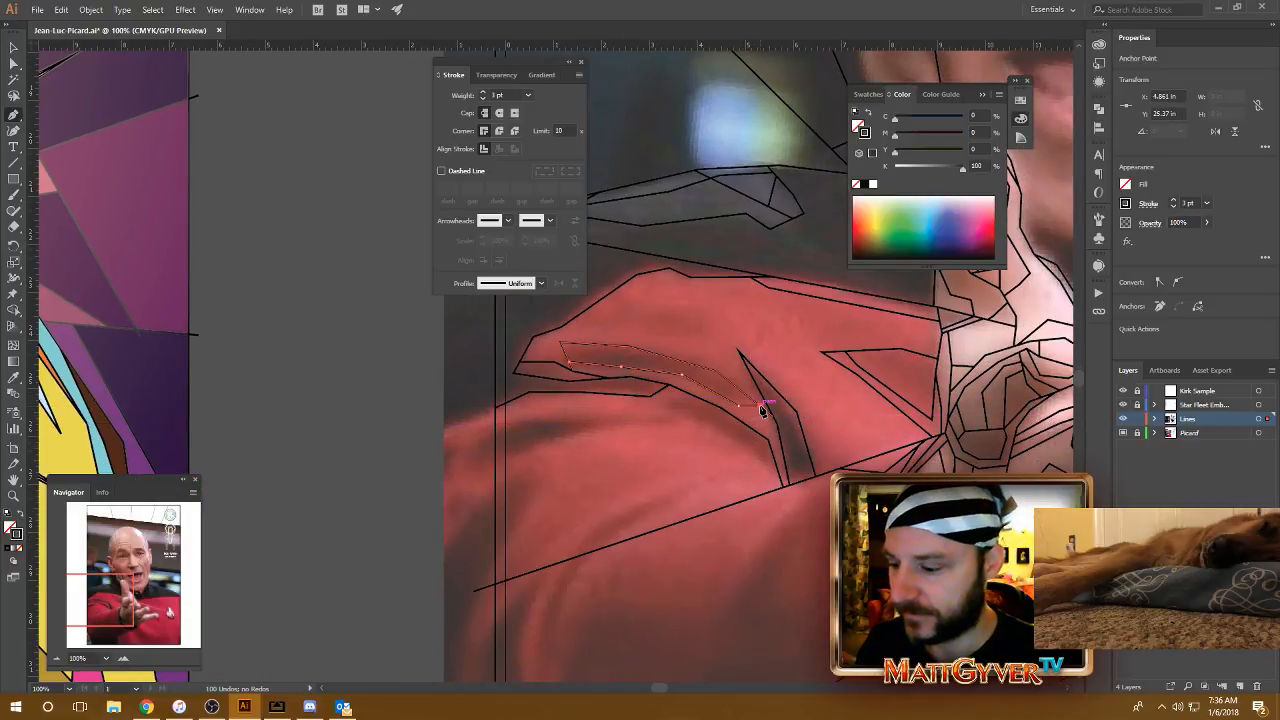
Step: Draw a two-segment line inside the dark narrow facet, from its left edge down to its right edge near the diagonal ray
{"action": "left_click_drag", "start_coordinate": [815, 455], "coordinate": [784, 433]}
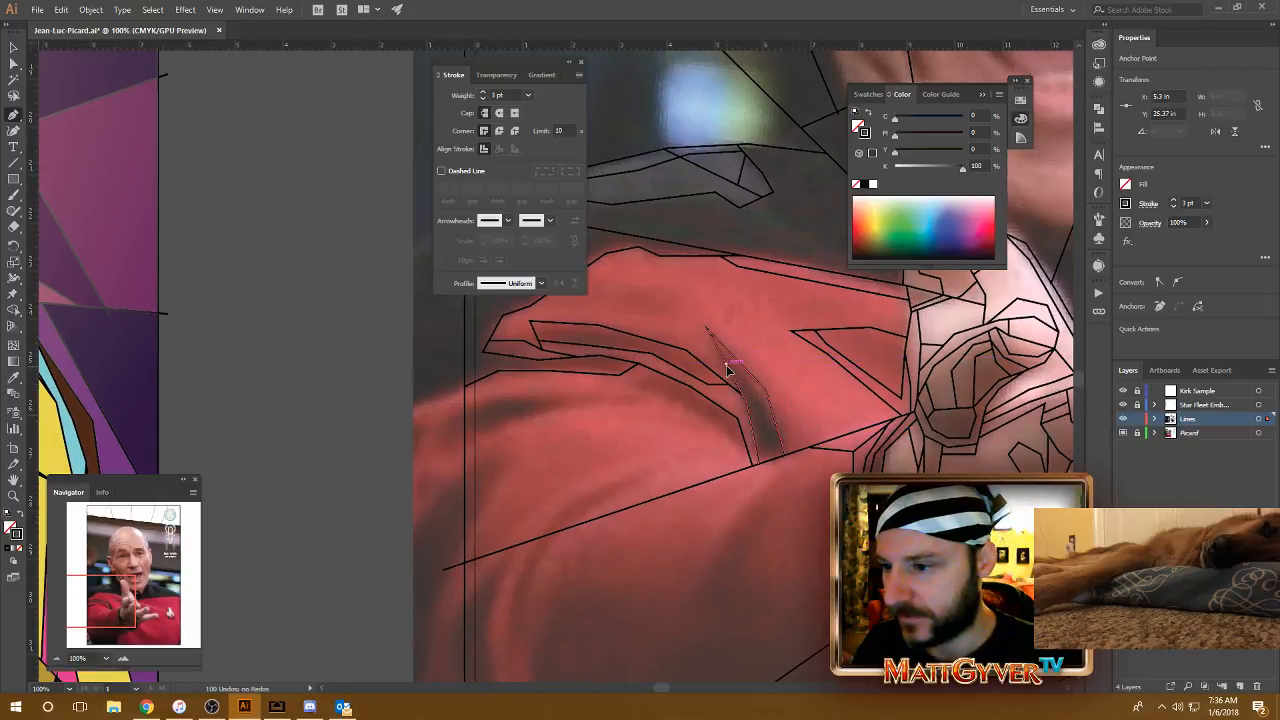
{"action": "left_click", "coordinate": [727, 366]}
{"action": "left_click", "coordinate": [758, 406]}
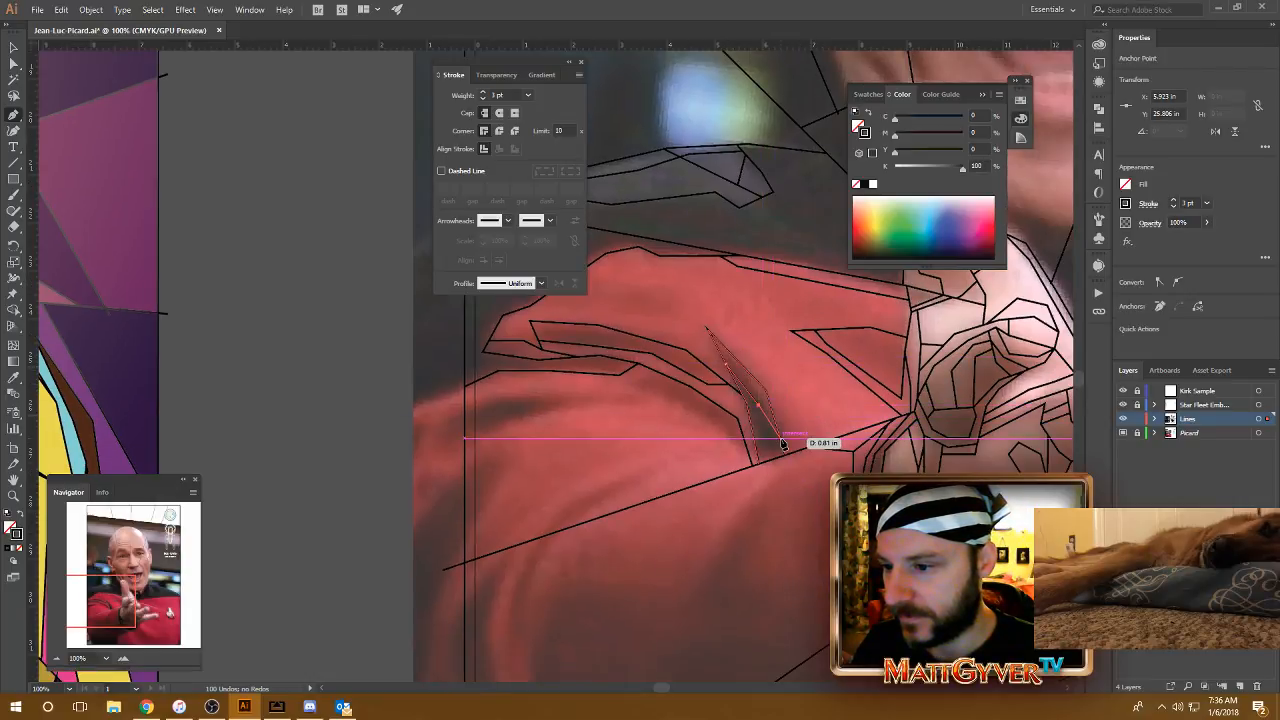
{"action": "left_click", "coordinate": [783, 443]}
Step: Draw a shading facet below the curved fold line, from the crease tip out to a point and down in three segments to the diagonal ray
{"action": "scroll", "coordinate": [800, 449], "scroll_direction": "left", "scroll_amount": 3}
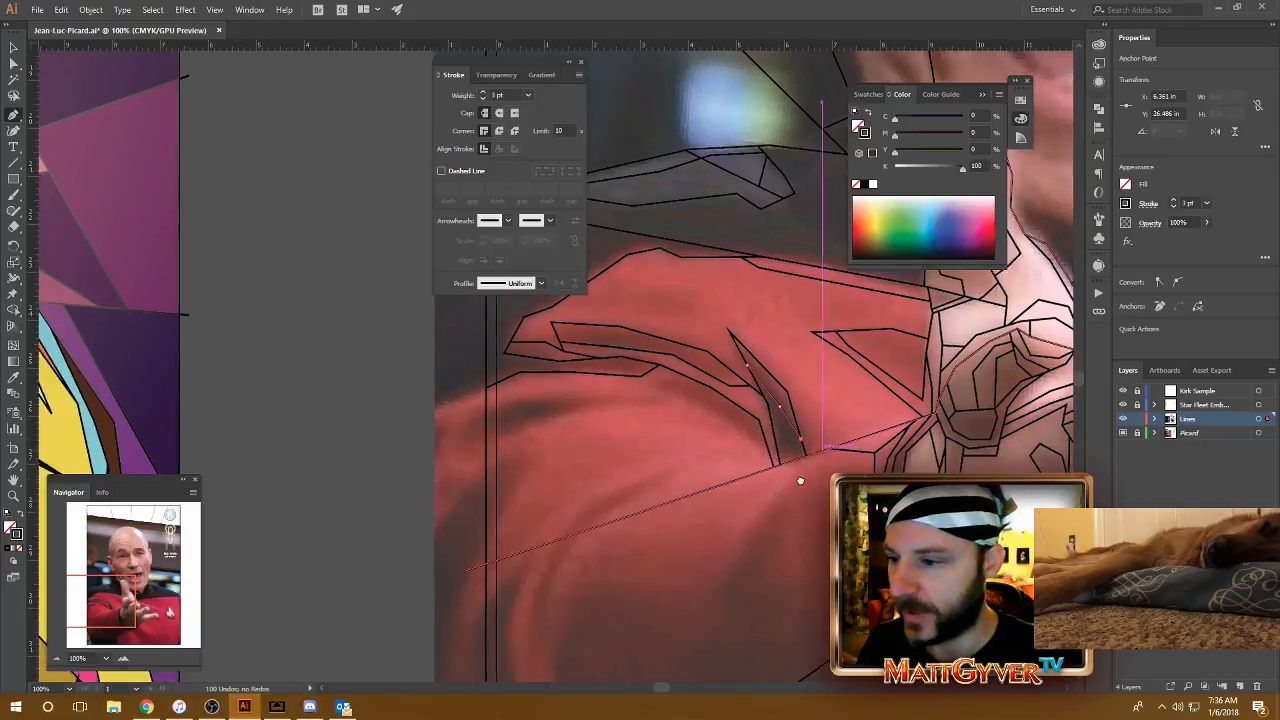
{"action": "left_click_drag", "start_coordinate": [798, 380], "coordinate": [746, 386]}
{"action": "left_click", "coordinate": [741, 382]}
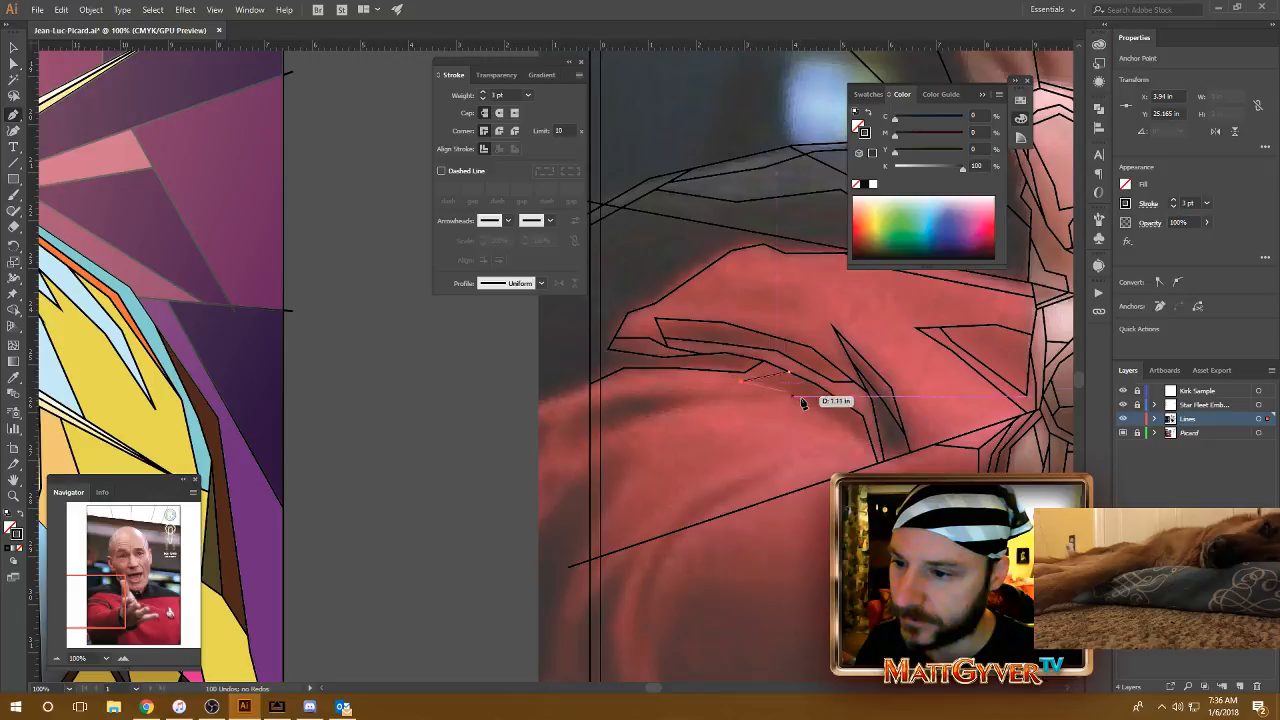
{"action": "left_click", "coordinate": [807, 404]}
{"action": "left_click", "coordinate": [855, 435]}
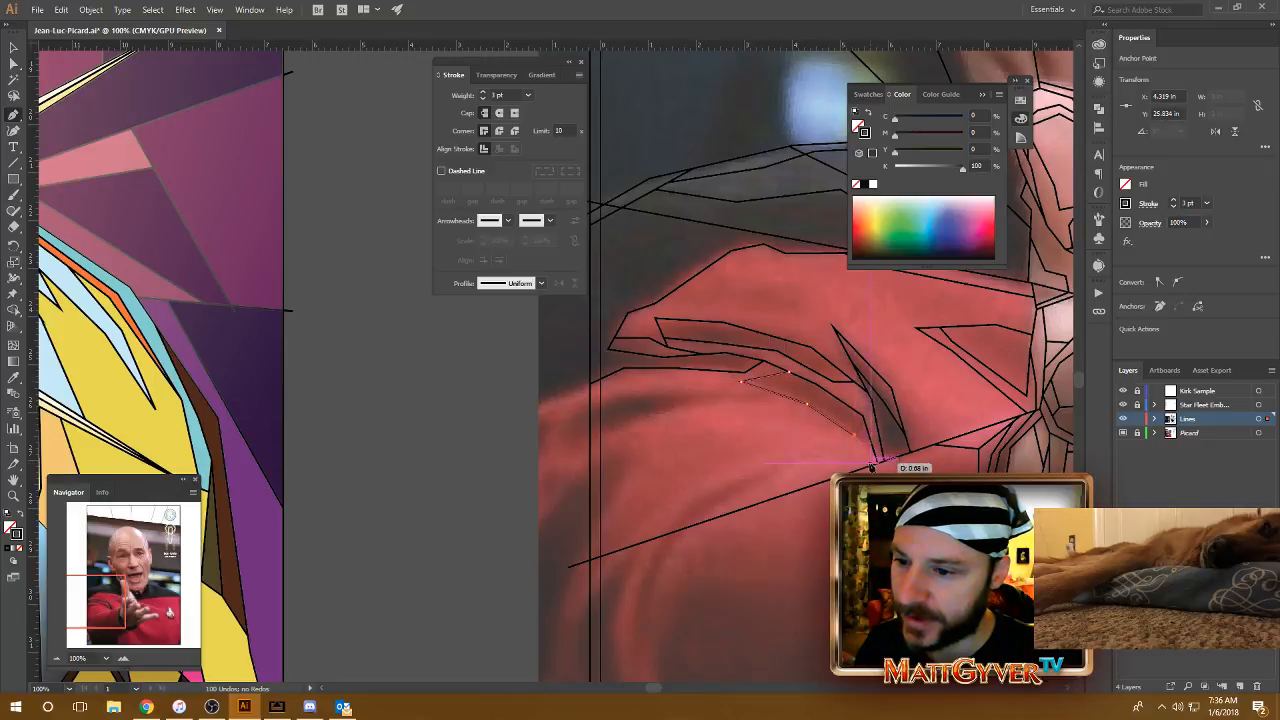
{"action": "left_click", "coordinate": [870, 468]}
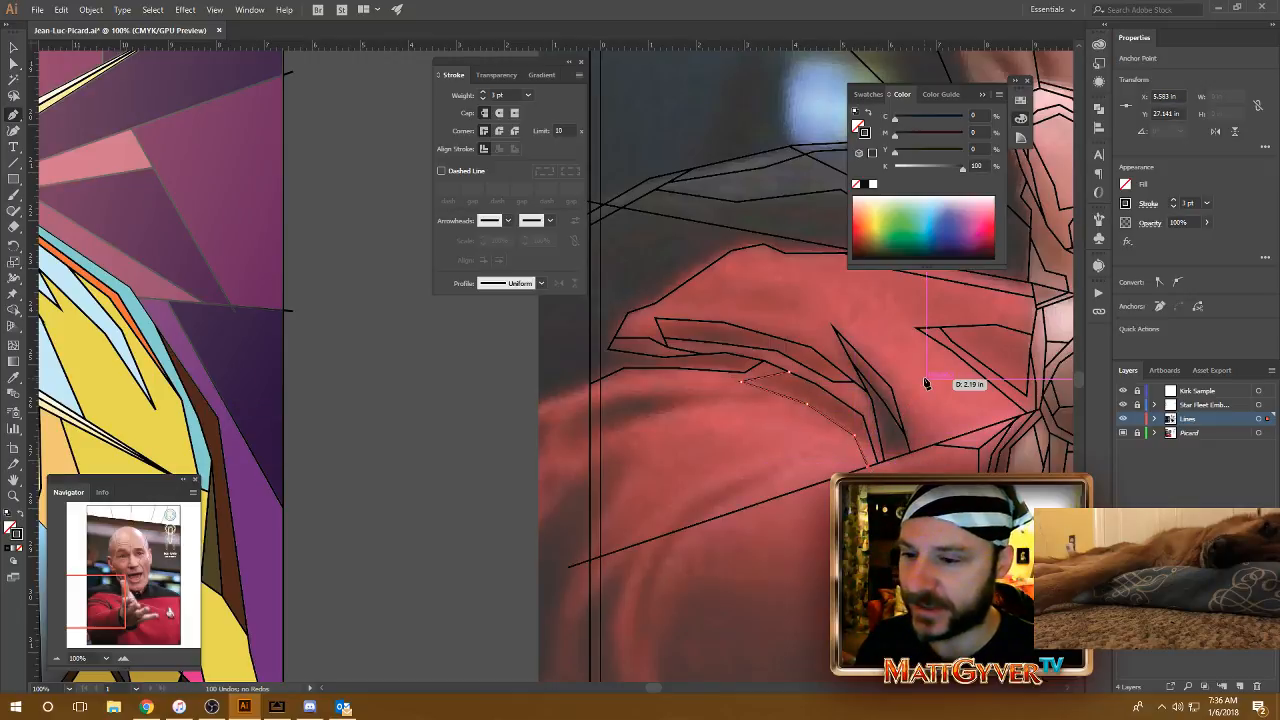
Step: Draw the upper edge of the shoulder shadow in three segments, from the vertical border line to the edge of the facet under the curved fold
{"action": "mouse_move", "coordinate": [919, 377]}
{"action": "left_mouse_down"}
{"action": "mouse_move", "coordinate": [843, 366]}
{"action": "mouse_move", "coordinate": [921, 354]}
{"action": "left_mouse_up"}
{"action": "left_click", "coordinate": [605, 383]}
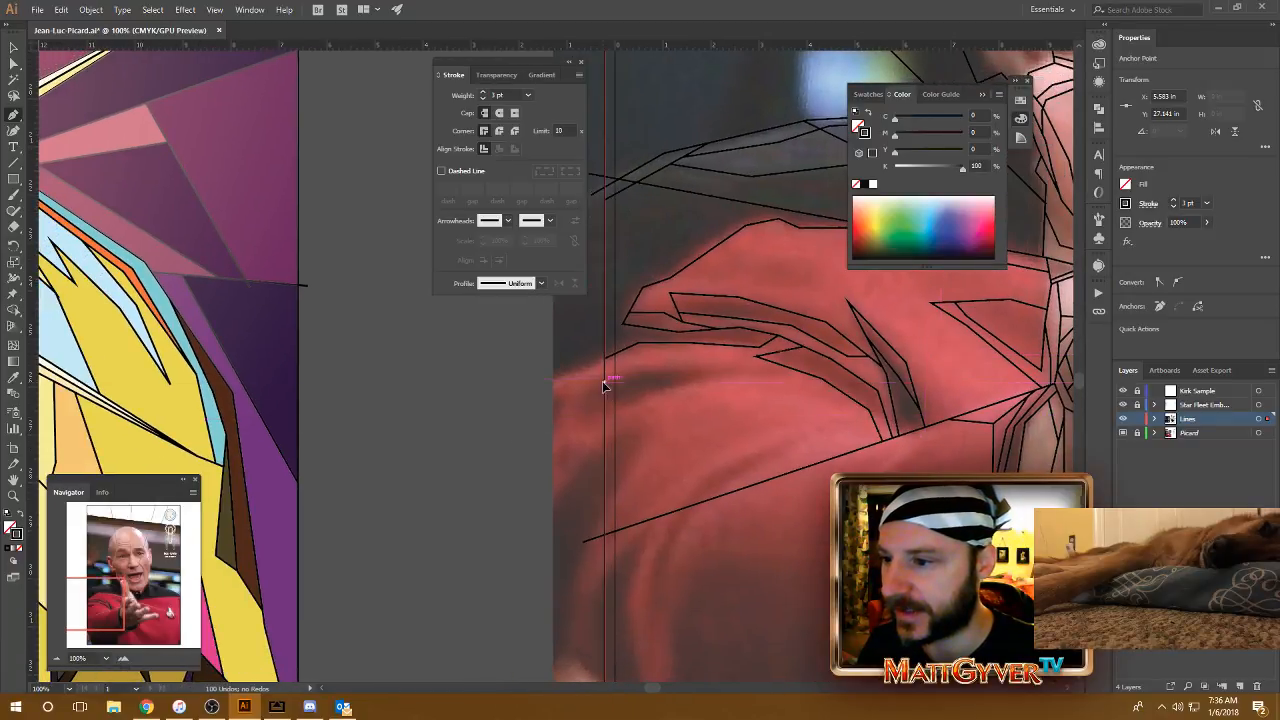
{"action": "left_click", "coordinate": [645, 373]}
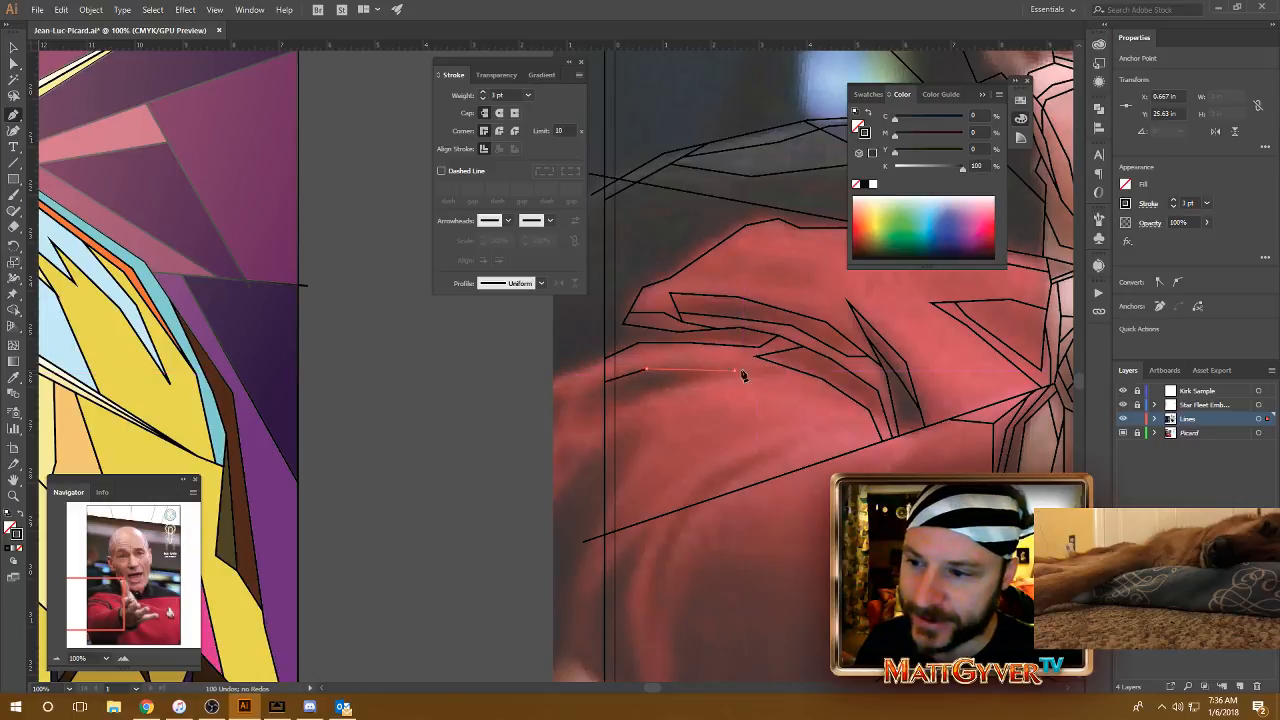
{"action": "left_click", "coordinate": [738, 371]}
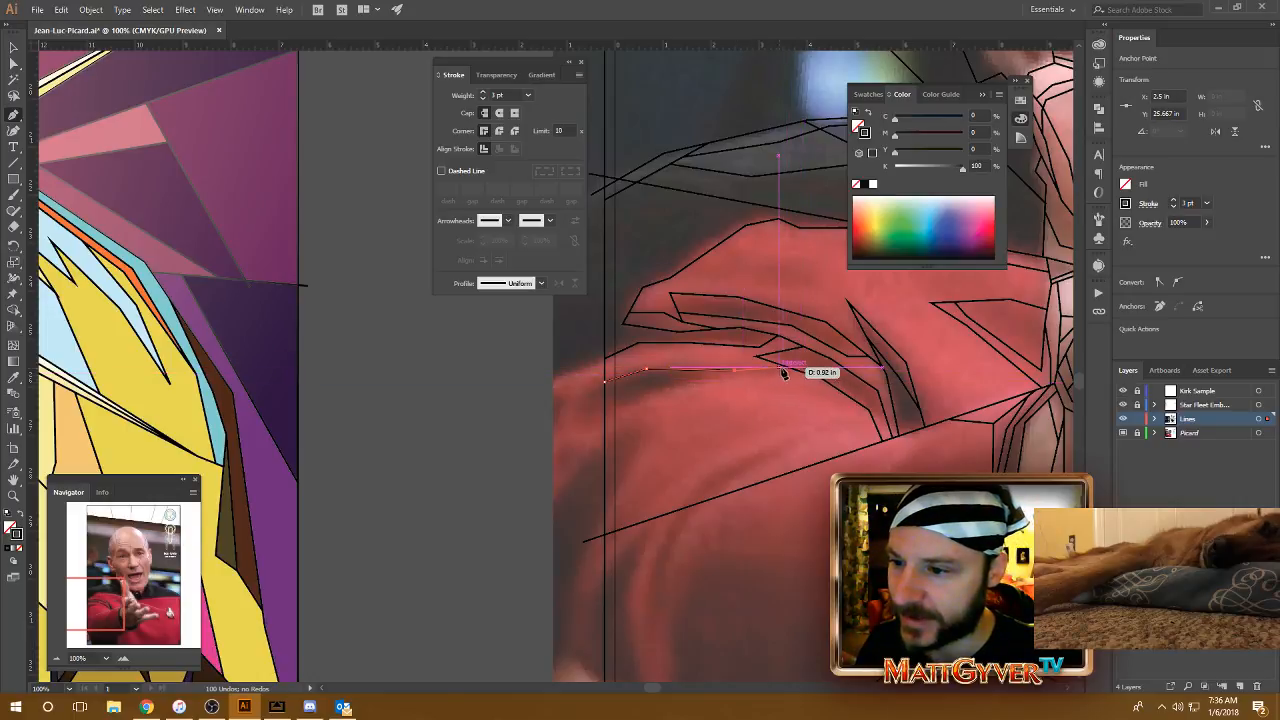
{"action": "left_click", "coordinate": [789, 371]}
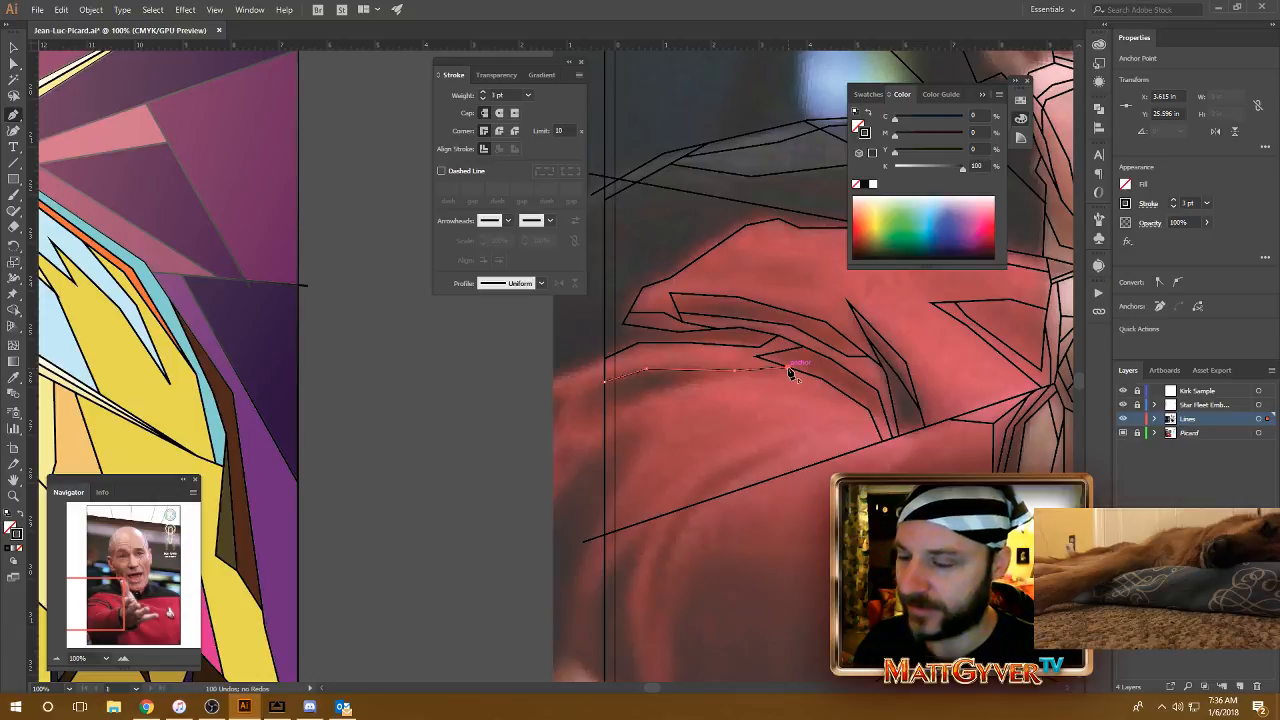
Step: Draw the lower edge of the shoulder shadow in three segments from the vertical border line to its upper edge, then a short line across it
{"action": "left_click", "coordinate": [606, 420]}
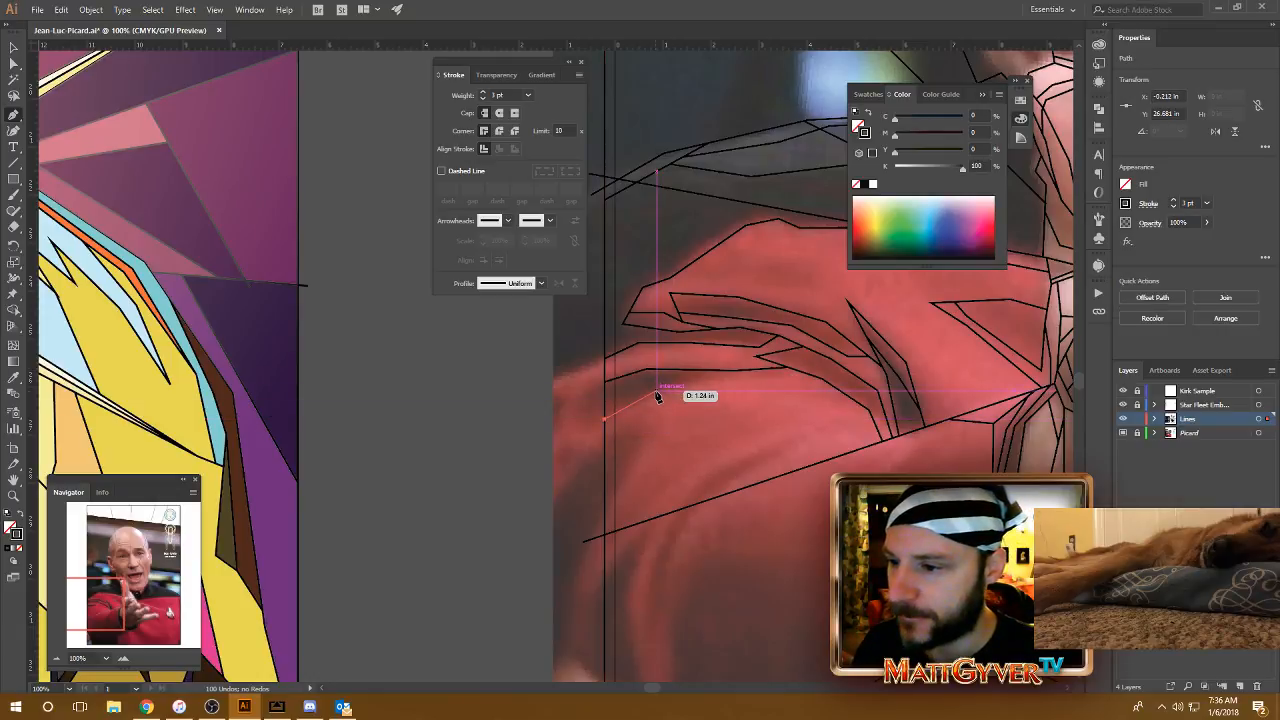
{"action": "left_click", "coordinate": [709, 381]}
{"action": "left_click", "coordinate": [734, 370]}
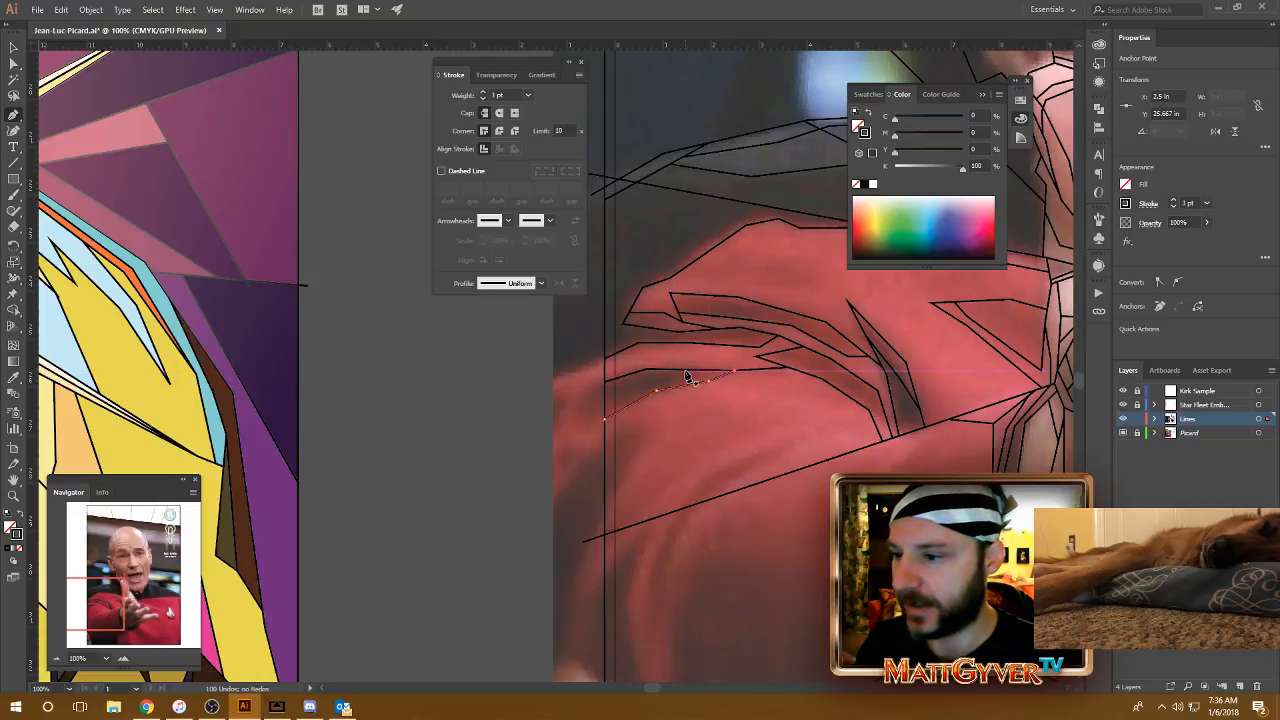
{"action": "left_click", "coordinate": [686, 371]}
{"action": "left_click", "coordinate": [669, 388]}
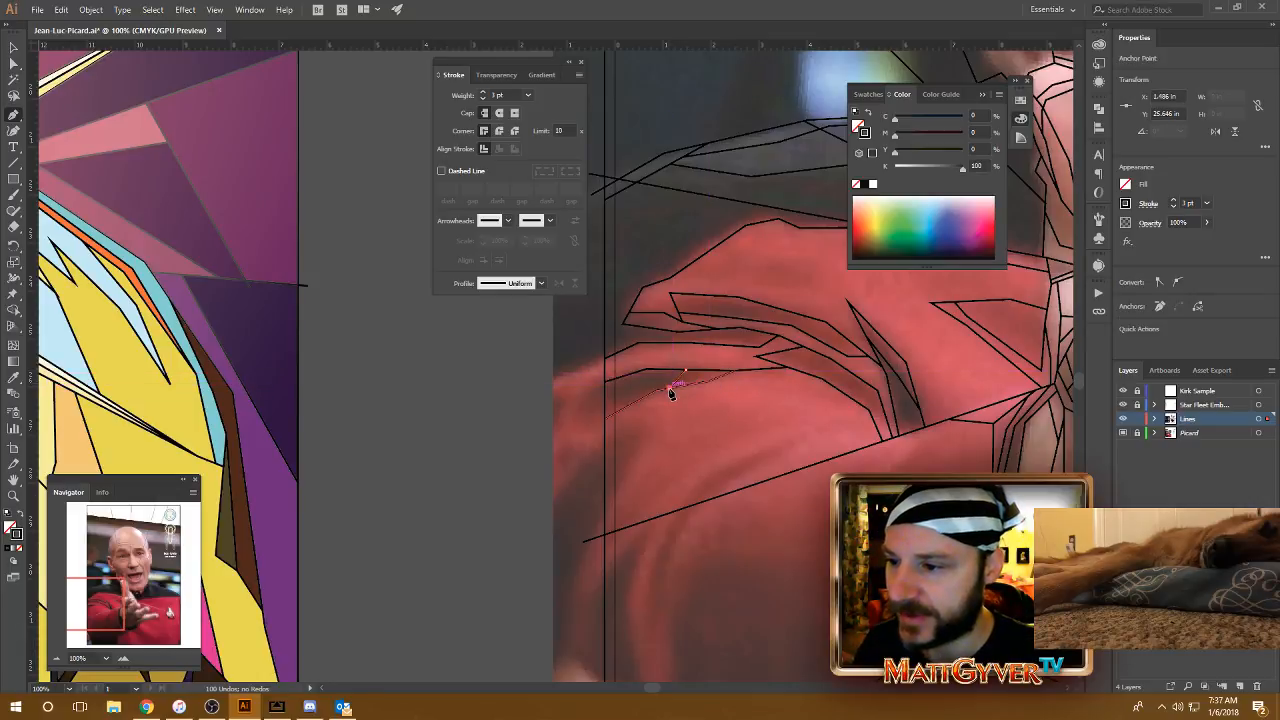
Step: Draw an irregular shading facet on the upper sleeve, starting at the shoulder outline and closing back onto the facet's own lower edge
{"action": "left_click_drag", "start_coordinate": [766, 449], "coordinate": [674, 329]}
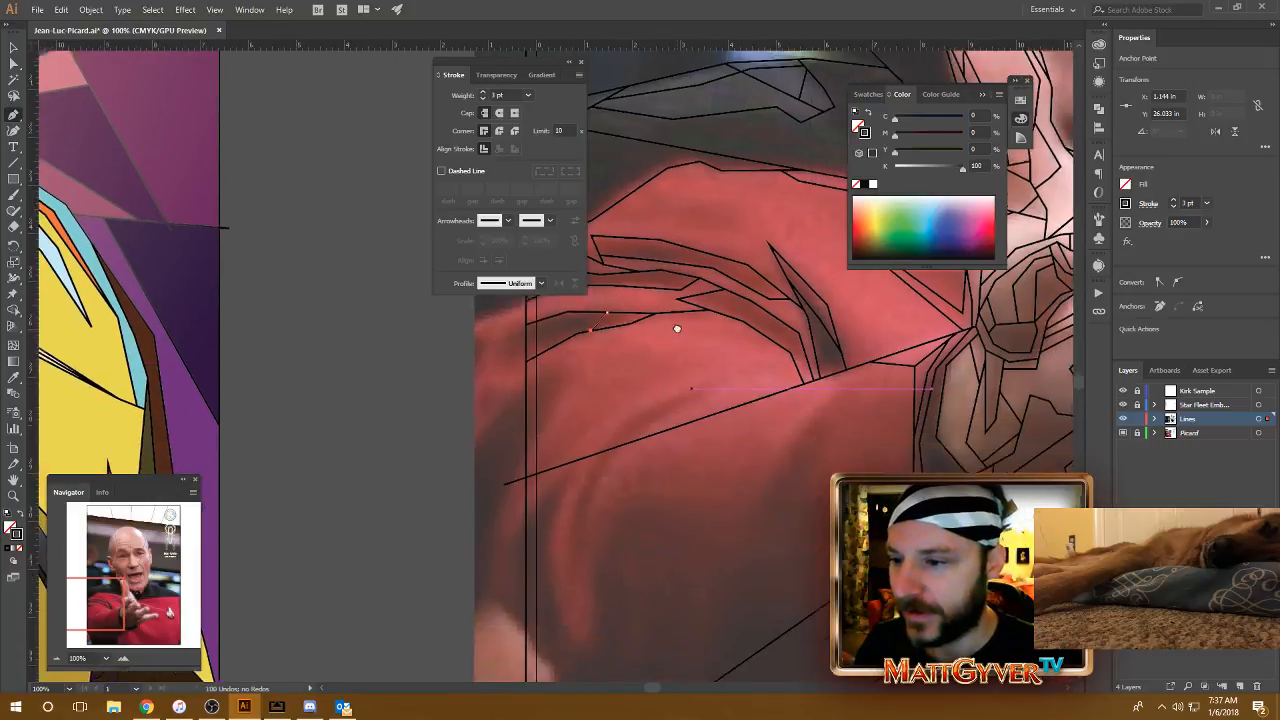
{"action": "left_click_drag", "start_coordinate": [641, 444], "coordinate": [717, 509]}
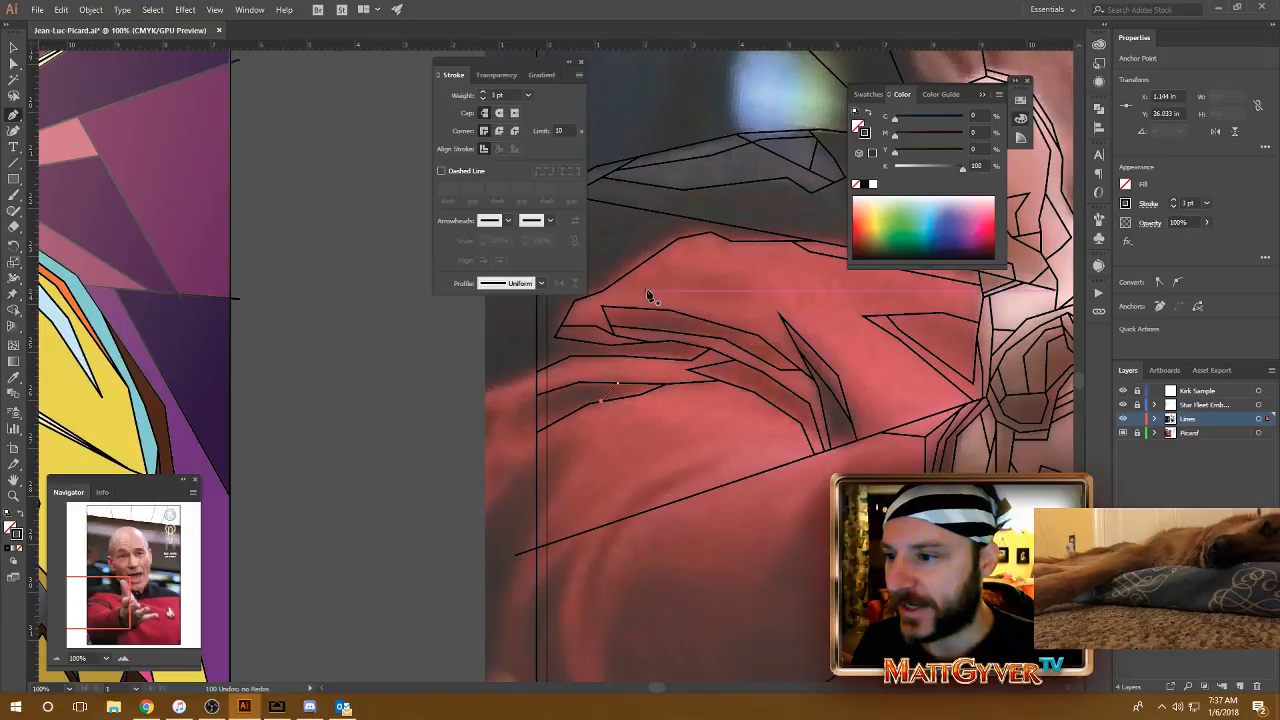
{"action": "left_click", "coordinate": [603, 291]}
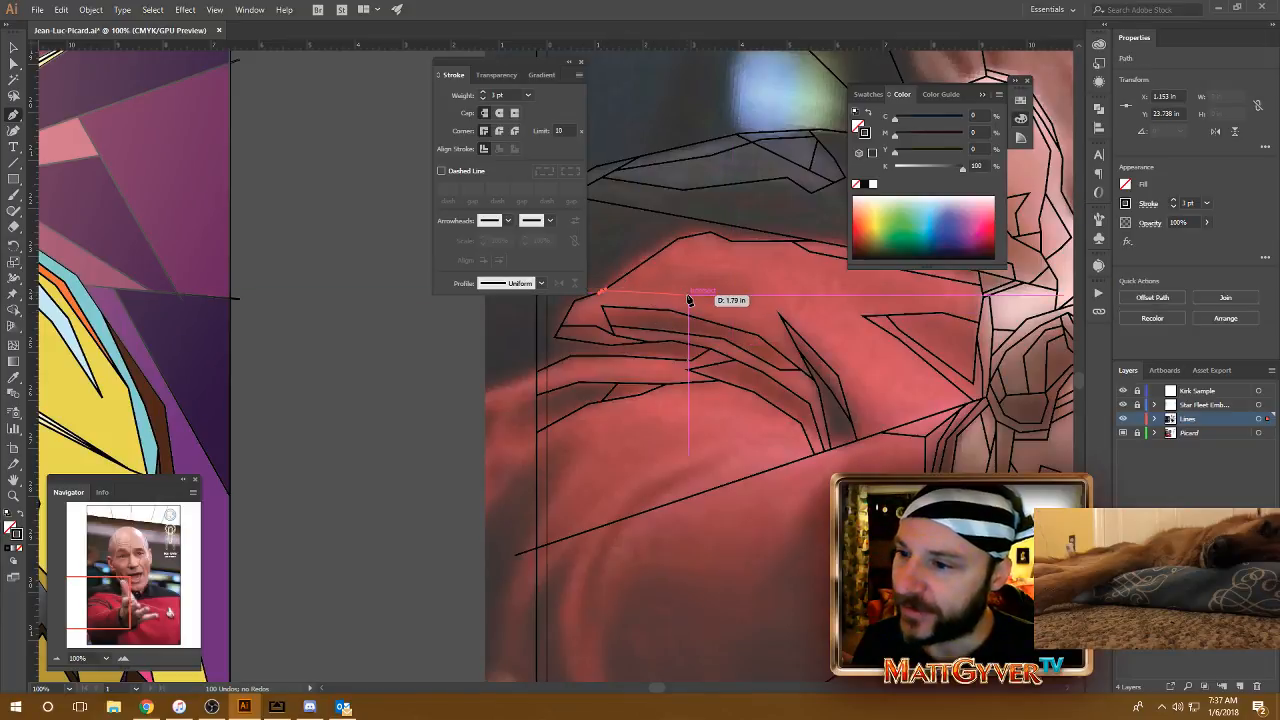
{"action": "left_click", "coordinate": [741, 306]}
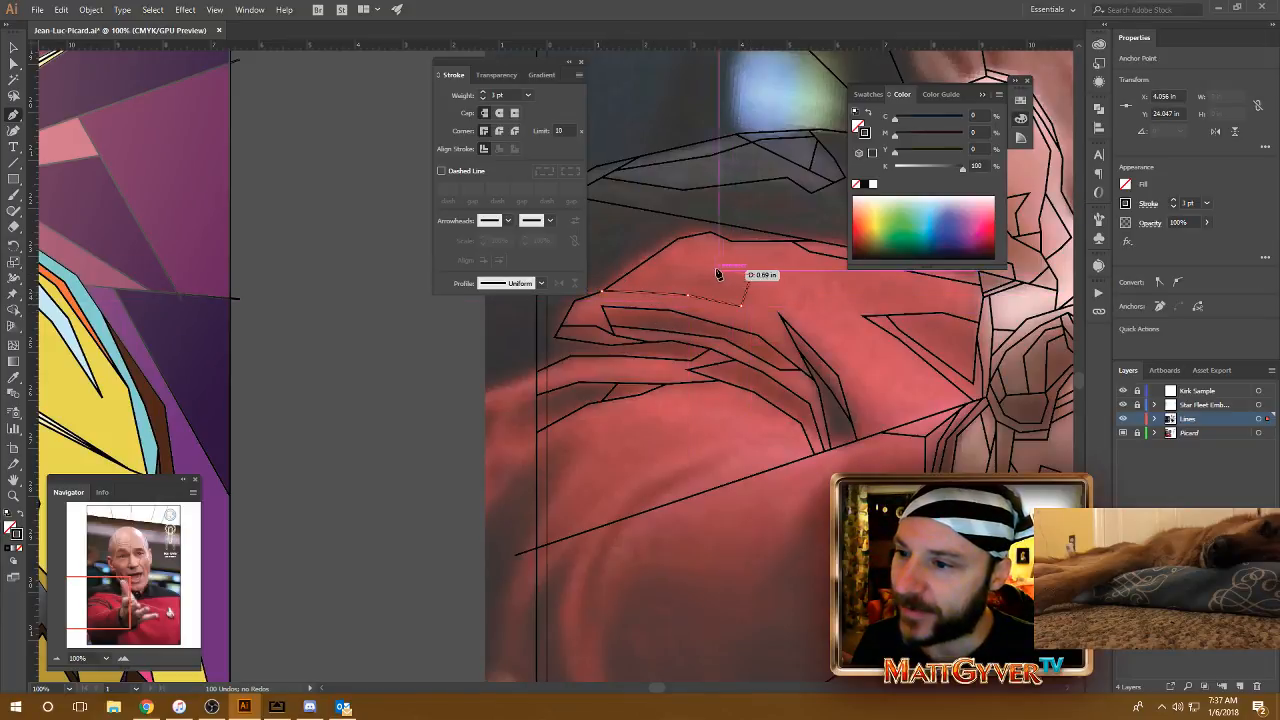
{"action": "left_click", "coordinate": [655, 278]}
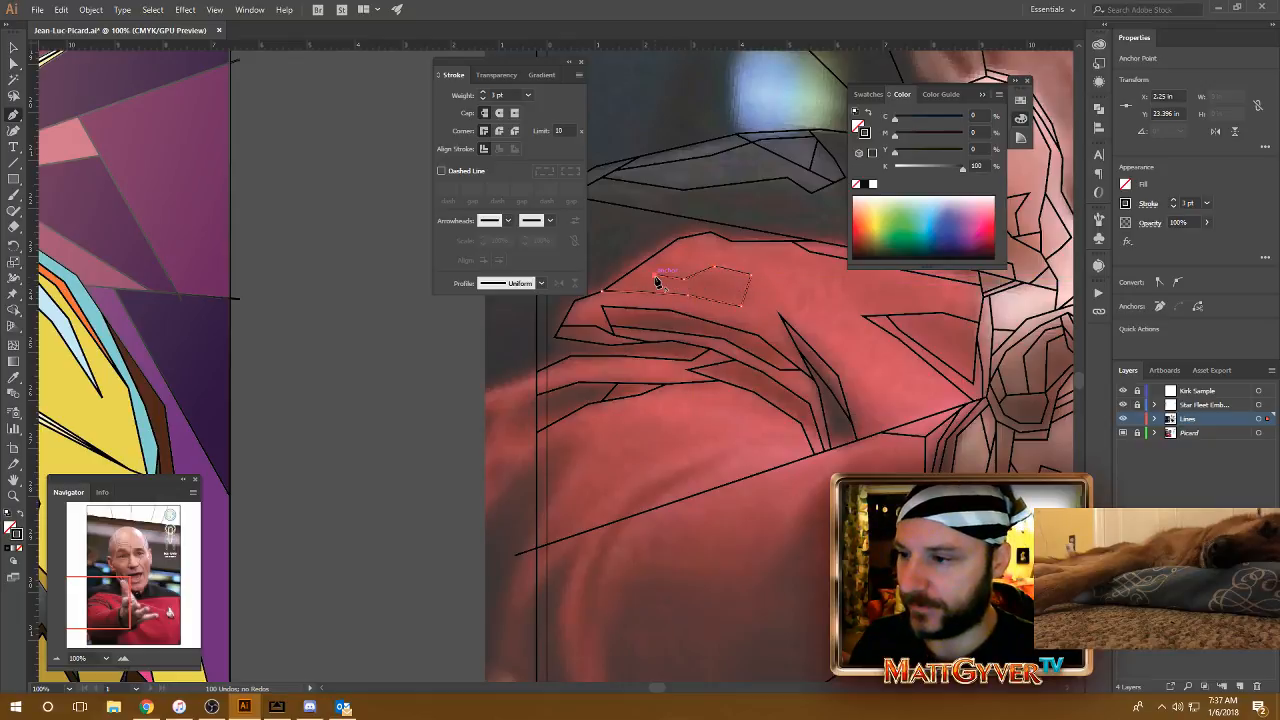
{"action": "mouse_move", "coordinate": [656, 280]}
{"action": "left_mouse_down"}
{"action": "mouse_move", "coordinate": [641, 284]}
{"action": "mouse_move", "coordinate": [648, 297]}
{"action": "left_mouse_up"}
Step: Deselect the facet and examine the traced hand, fingers and cuff for lines that do not meet
{"action": "left_click", "coordinate": [403, 366]}
{"action": "mouse_move", "coordinate": [903, 496]}
{"action": "left_mouse_down"}
{"action": "mouse_move", "coordinate": [800, 474]}
{"action": "mouse_move", "coordinate": [858, 540]}
{"action": "left_mouse_up"}
{"action": "left_click_drag", "start_coordinate": [926, 564], "coordinate": [641, 557]}
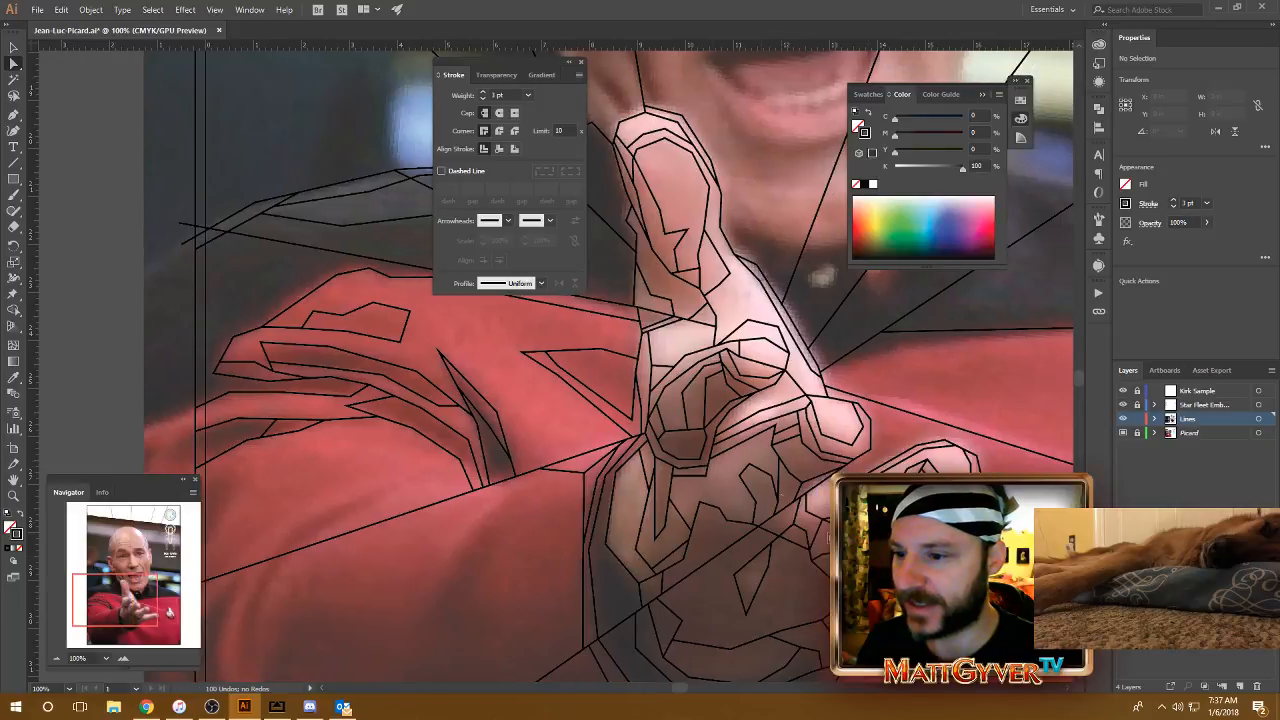
{"action": "left_click_drag", "start_coordinate": [884, 587], "coordinate": [778, 466]}
{"action": "left_click_drag", "start_coordinate": [716, 398], "coordinate": [718, 408]}
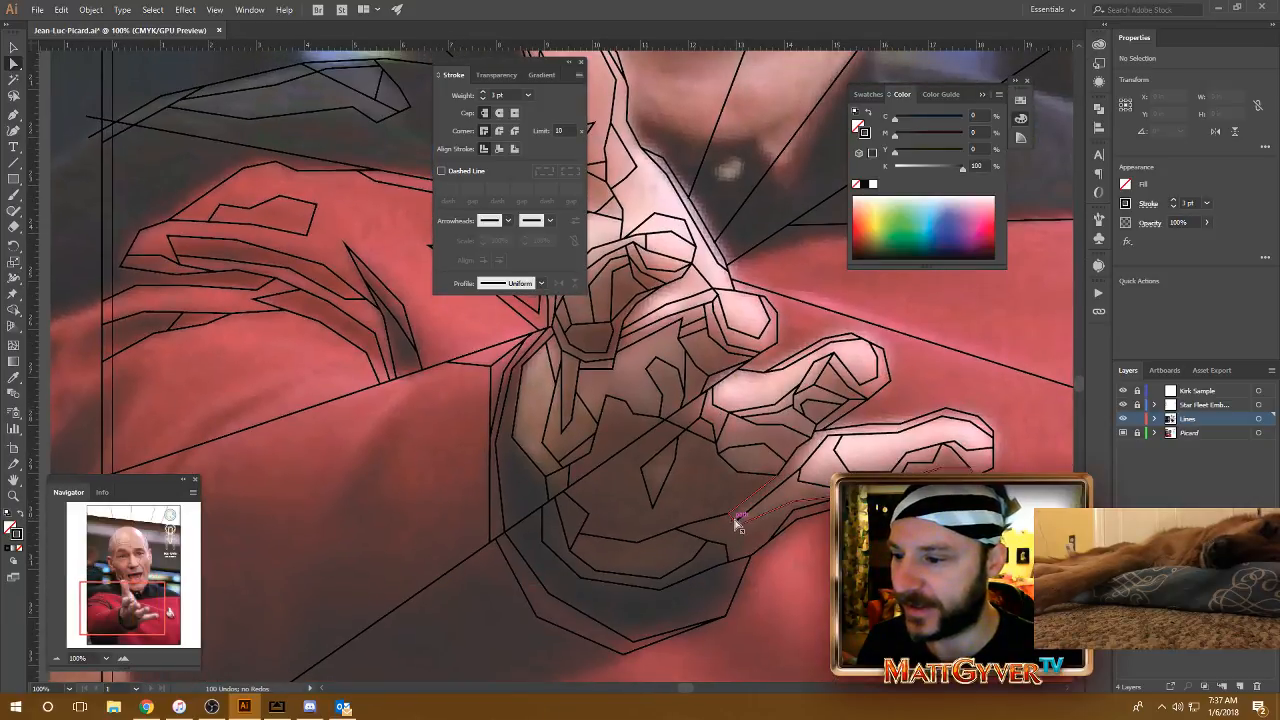
{"action": "left_click_drag", "start_coordinate": [708, 317], "coordinate": [718, 340]}
{"action": "left_click_drag", "start_coordinate": [734, 574], "coordinate": [740, 418]}
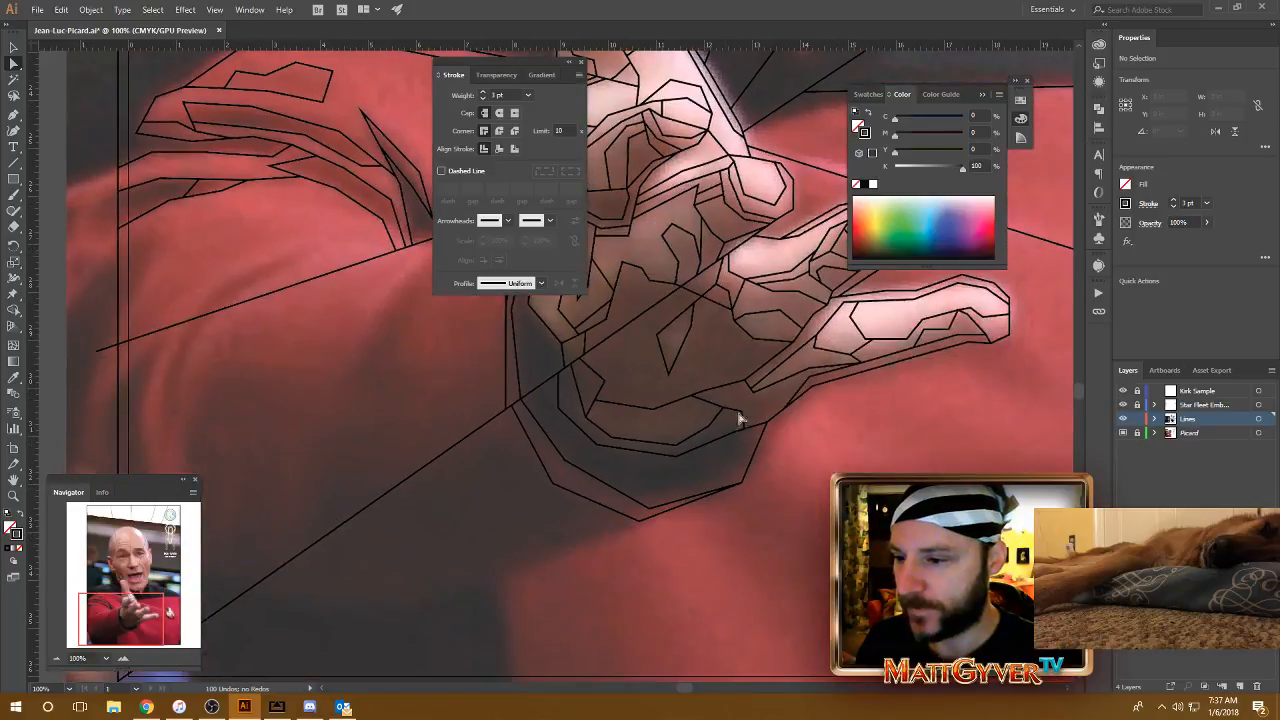
{"action": "left_click_drag", "start_coordinate": [729, 300], "coordinate": [749, 432]}
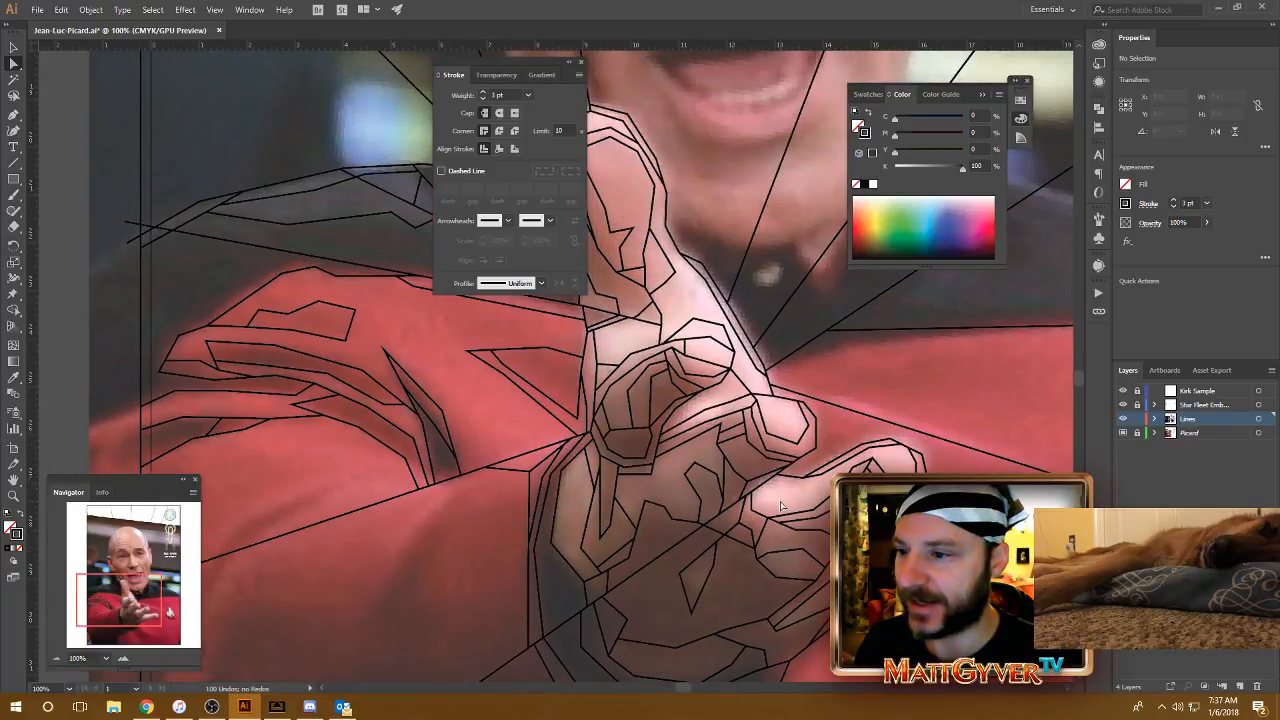
Step: Move the end of the short line above the curled finger up onto the outer contour, and extend that contour to the finger's outline
{"action": "left_click", "coordinate": [660, 345]}
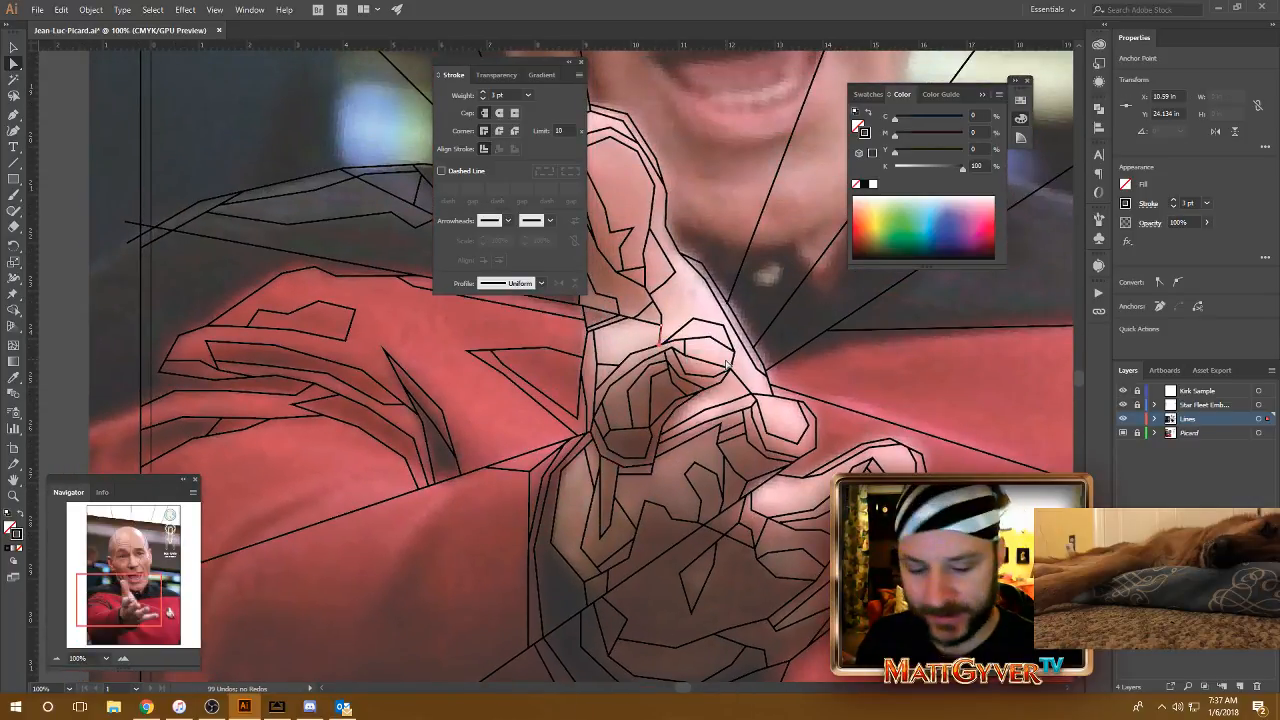
{"action": "scroll", "coordinate": [720, 365], "scroll_direction": "up", "scroll_amount": 3}
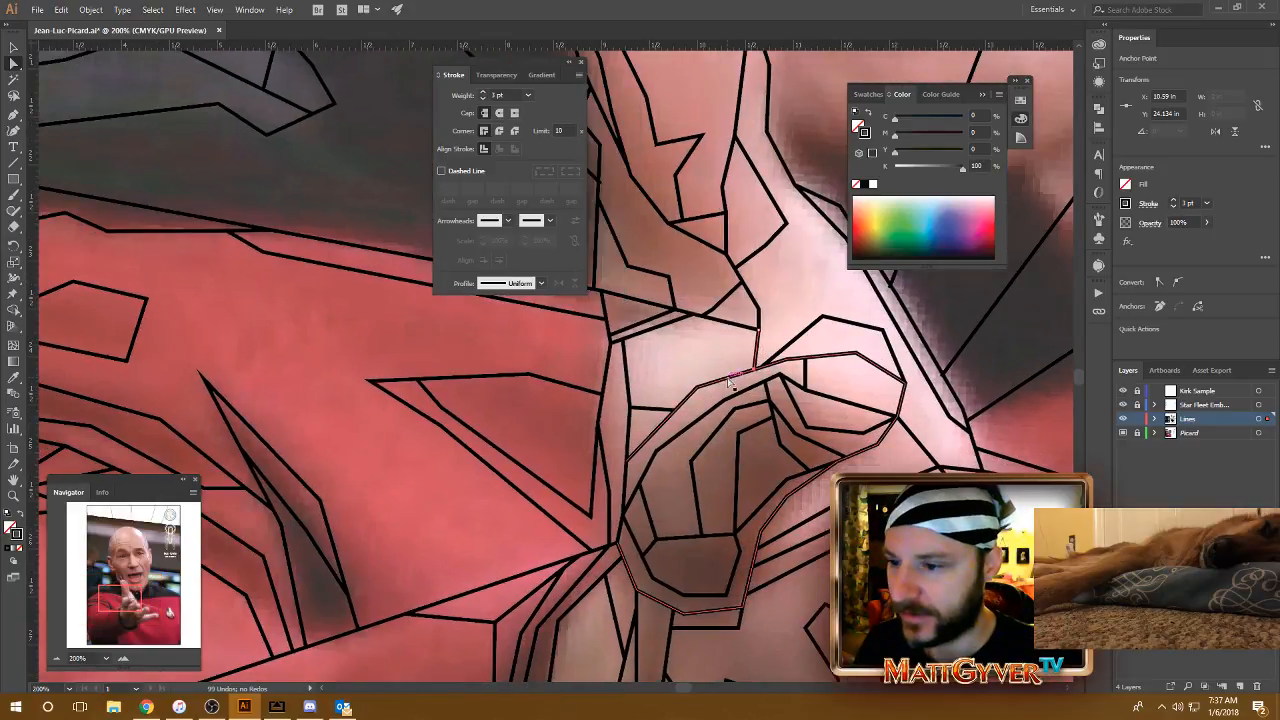
{"action": "left_click_drag", "start_coordinate": [754, 369], "coordinate": [757, 349]}
{"action": "key", "text": "p"}
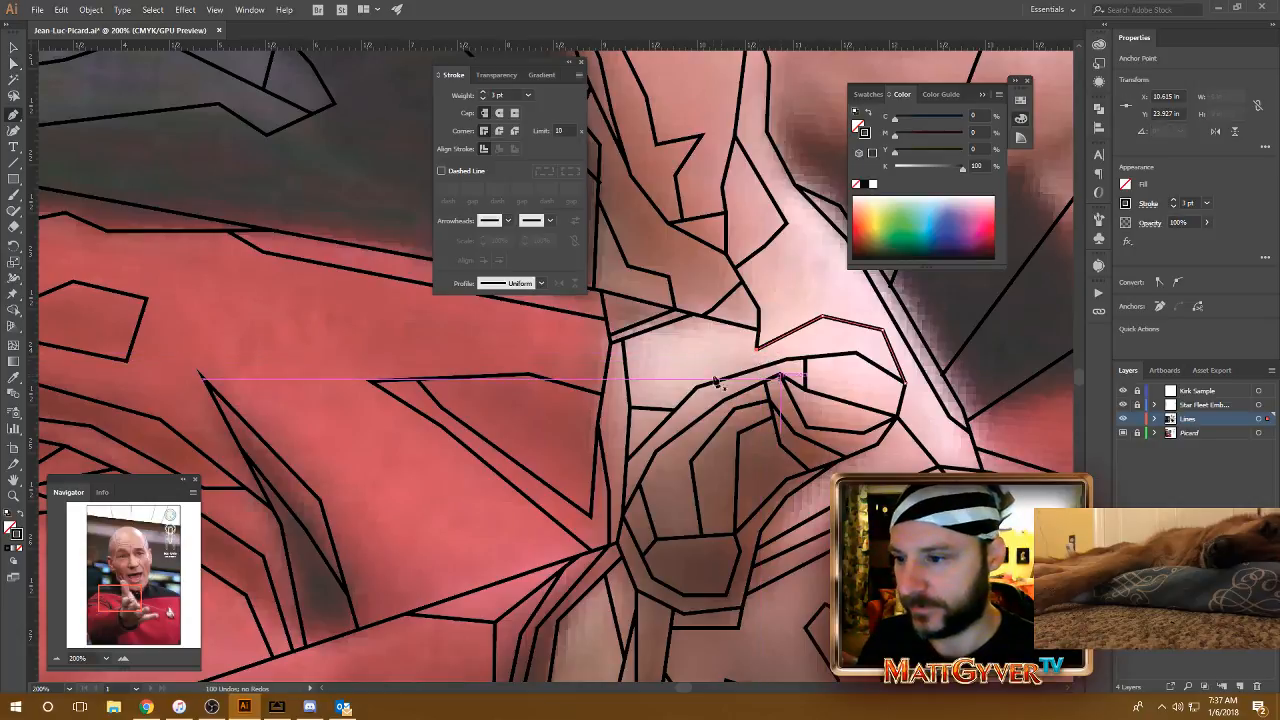
{"action": "left_click", "coordinate": [703, 388]}
{"action": "left_click", "coordinate": [757, 349]}
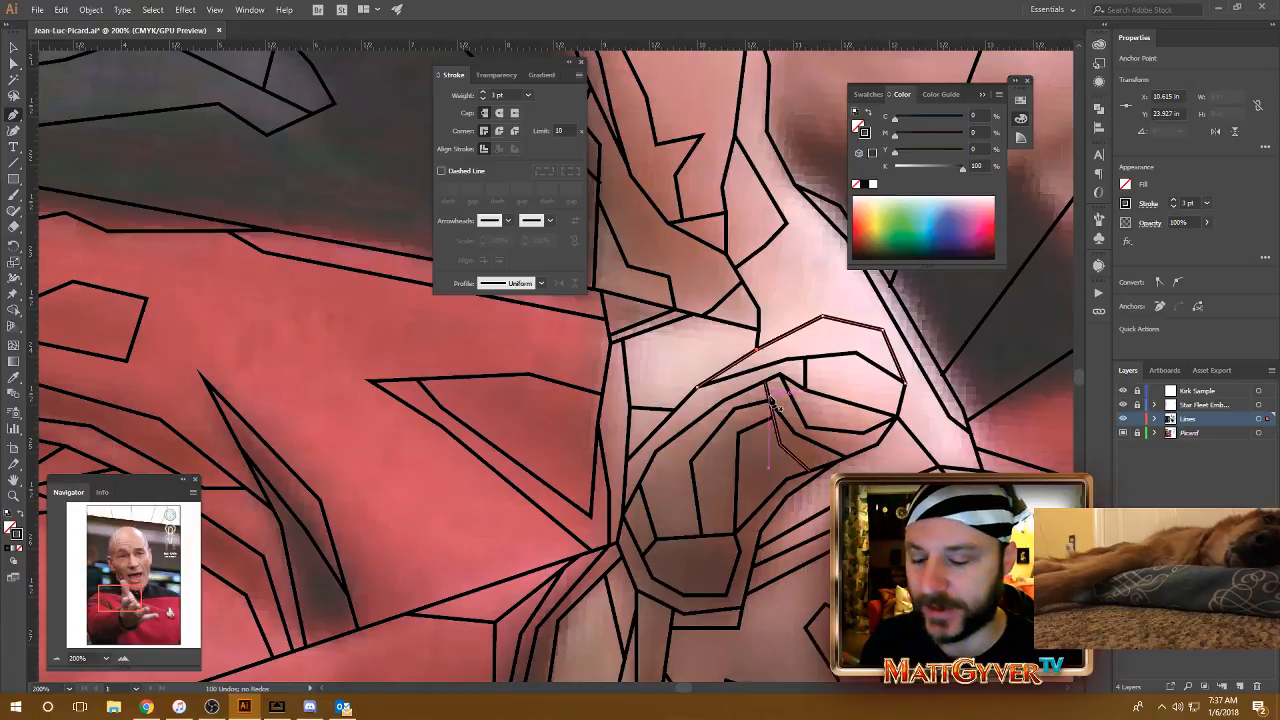
Step: Examine the whole tracing over the photo, check the extent of the finger outline paths in the hand, and clear the selection
{"action": "key", "text": "ctrl+minus"}
{"action": "key", "text": "ctrl+minus"}
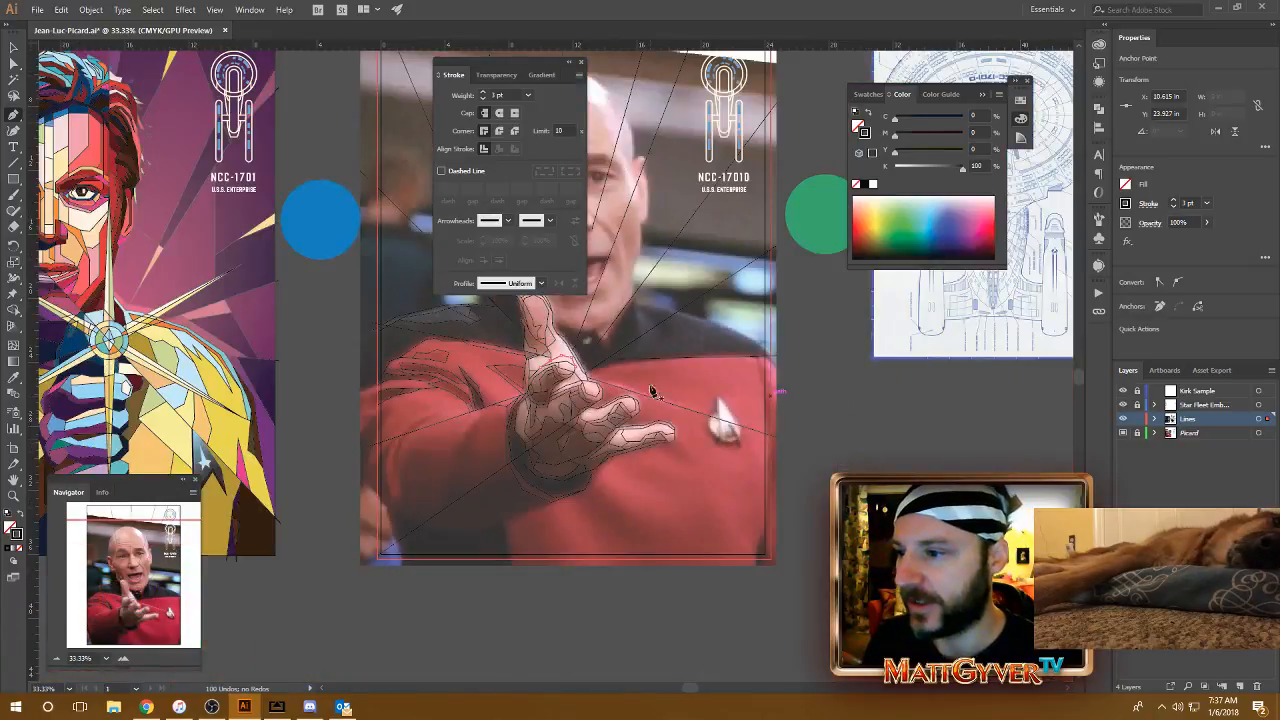
{"action": "left_click_drag", "start_coordinate": [580, 378], "coordinate": [633, 418]}
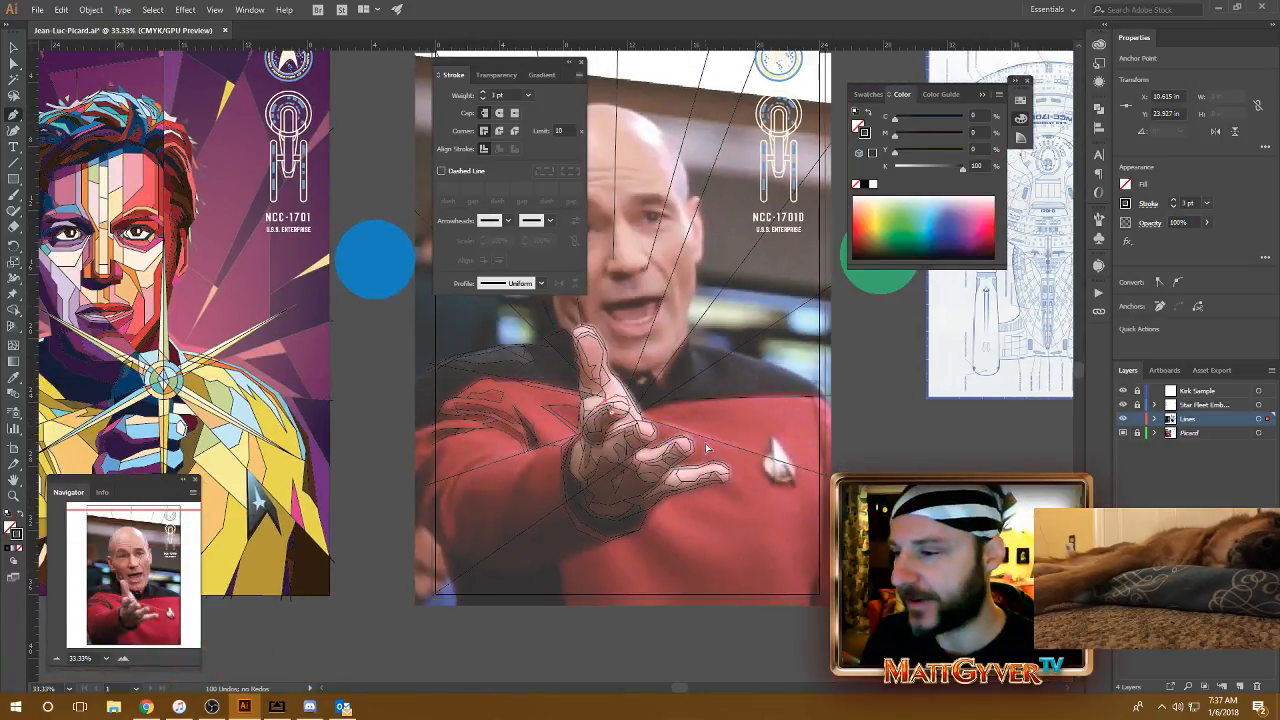
{"action": "scroll", "coordinate": [706, 447], "scroll_direction": "up", "scroll_amount": 2}
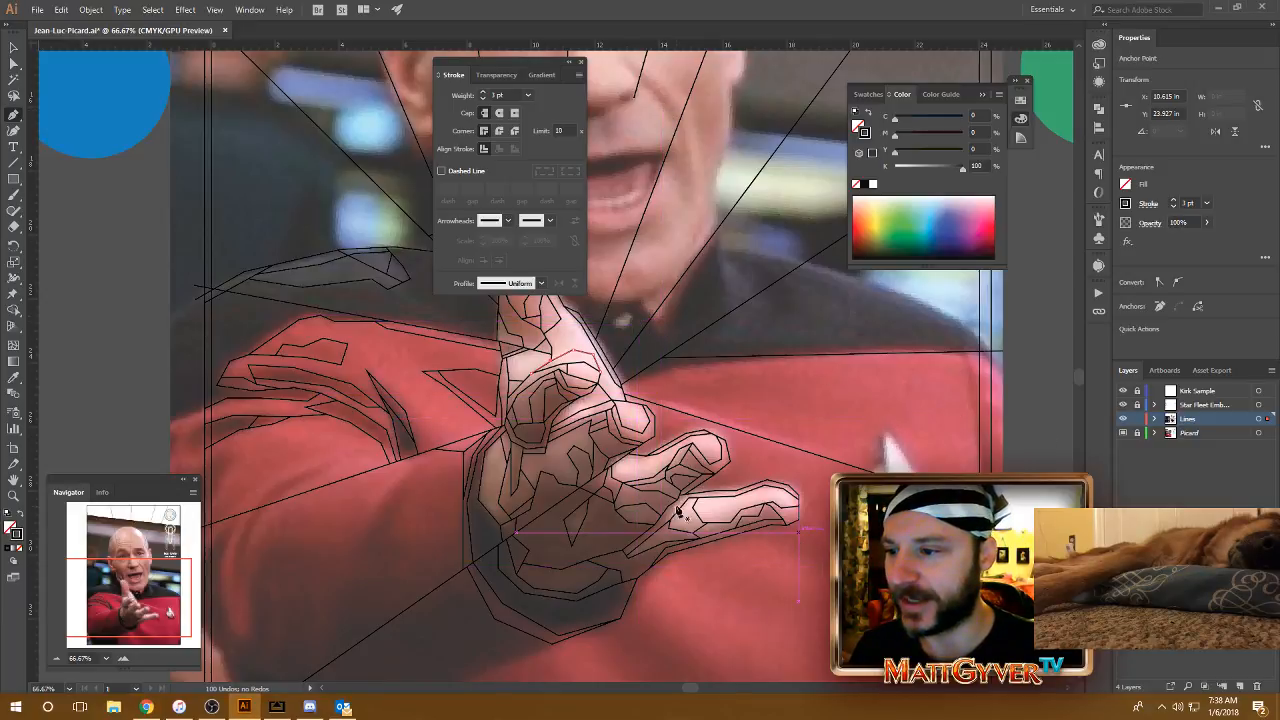
{"action": "left_click_drag", "start_coordinate": [613, 518], "coordinate": [771, 312]}
{"action": "key", "text": "ctrl+equal"}
{"action": "key", "text": "ctrl+equal"}
{"action": "key", "text": "a"}
{"action": "left_click", "coordinate": [742, 279]}
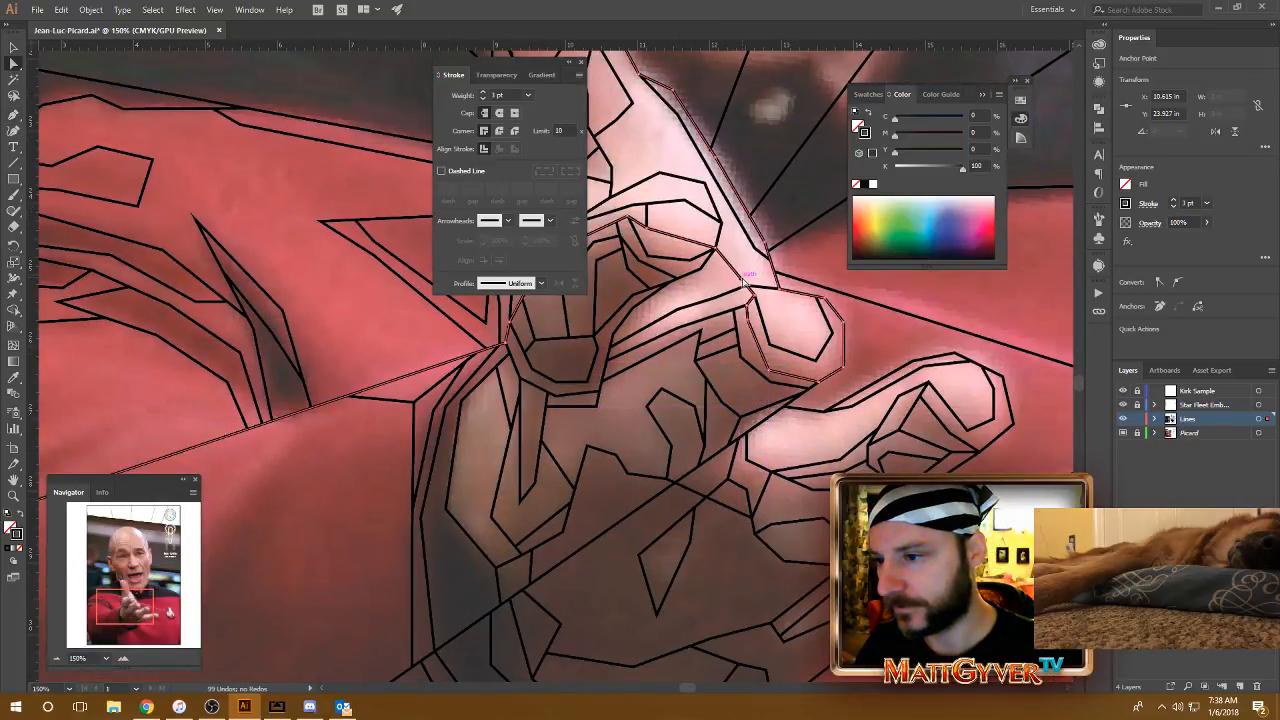
{"action": "left_click_drag", "start_coordinate": [661, 378], "coordinate": [767, 384]}
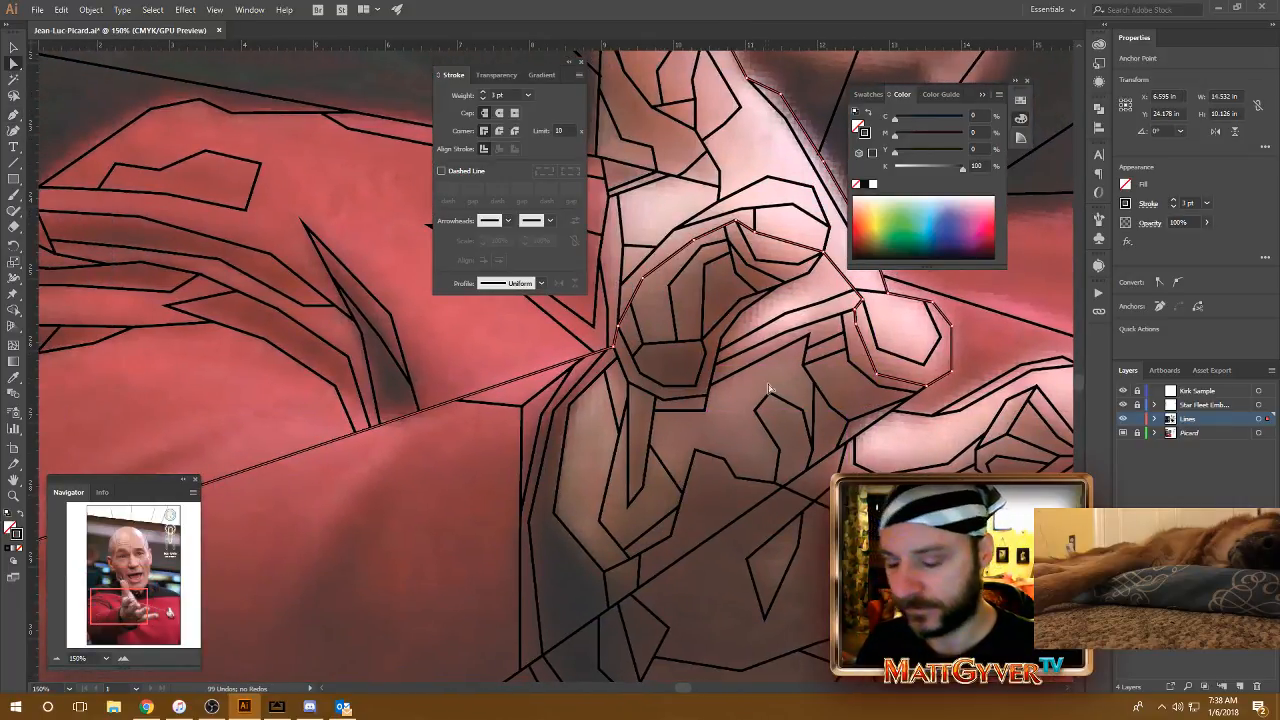
{"action": "key", "text": "ctrl+minus"}
{"action": "left_click_drag", "start_coordinate": [655, 485], "coordinate": [814, 449]}
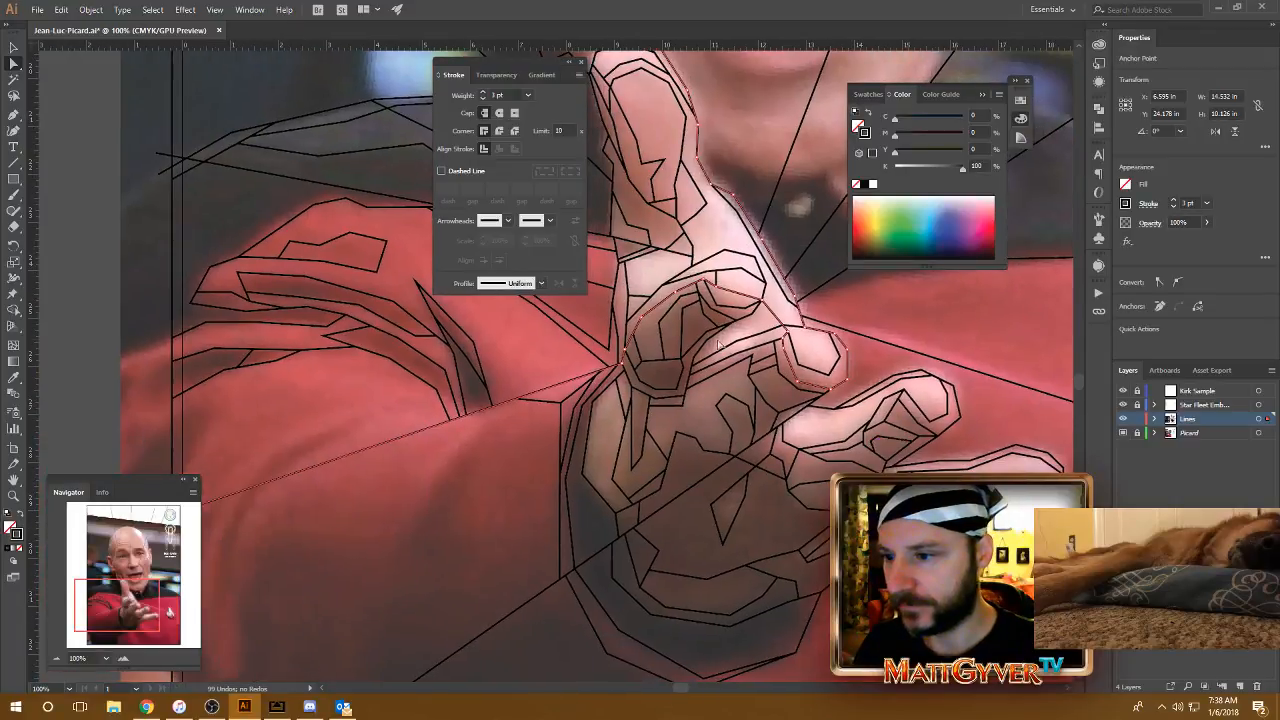
{"action": "left_click", "coordinate": [711, 340]}
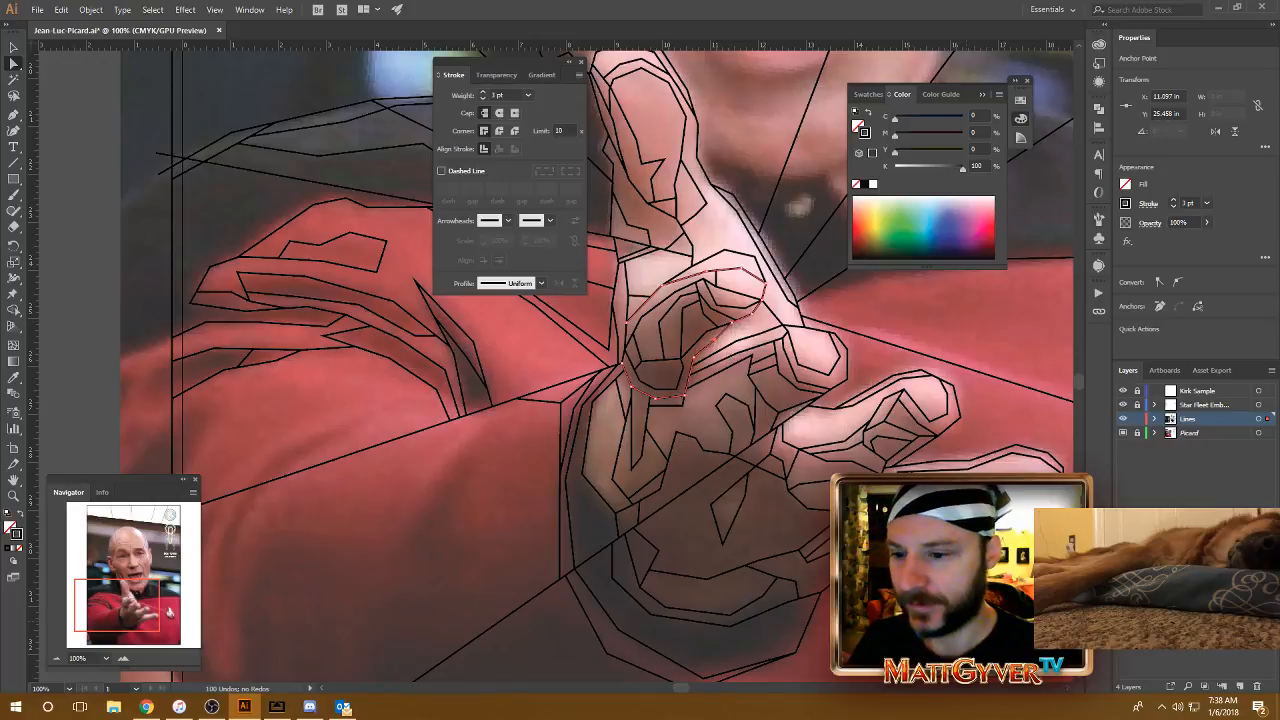
{"action": "key", "text": "ctrl+shift+a"}
Step: Draw a shading facet below the shoulder shadow in three segments, from the vertical border line out and back down past the border near the diagonal ray
{"action": "left_click_drag", "start_coordinate": [548, 415], "coordinate": [815, 430]}
{"action": "key", "text": "p"}
{"action": "key", "text": "ctrl+plus"}
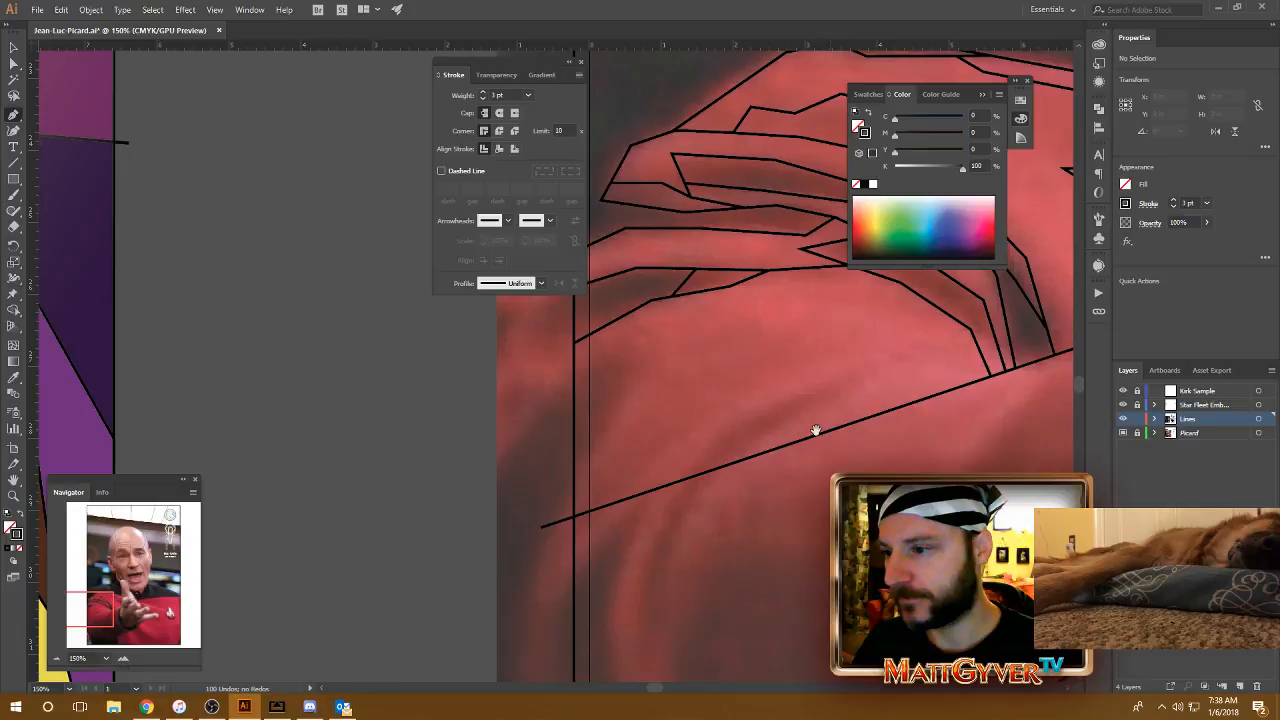
{"action": "left_click", "coordinate": [574, 390]}
{"action": "left_click", "coordinate": [610, 358]}
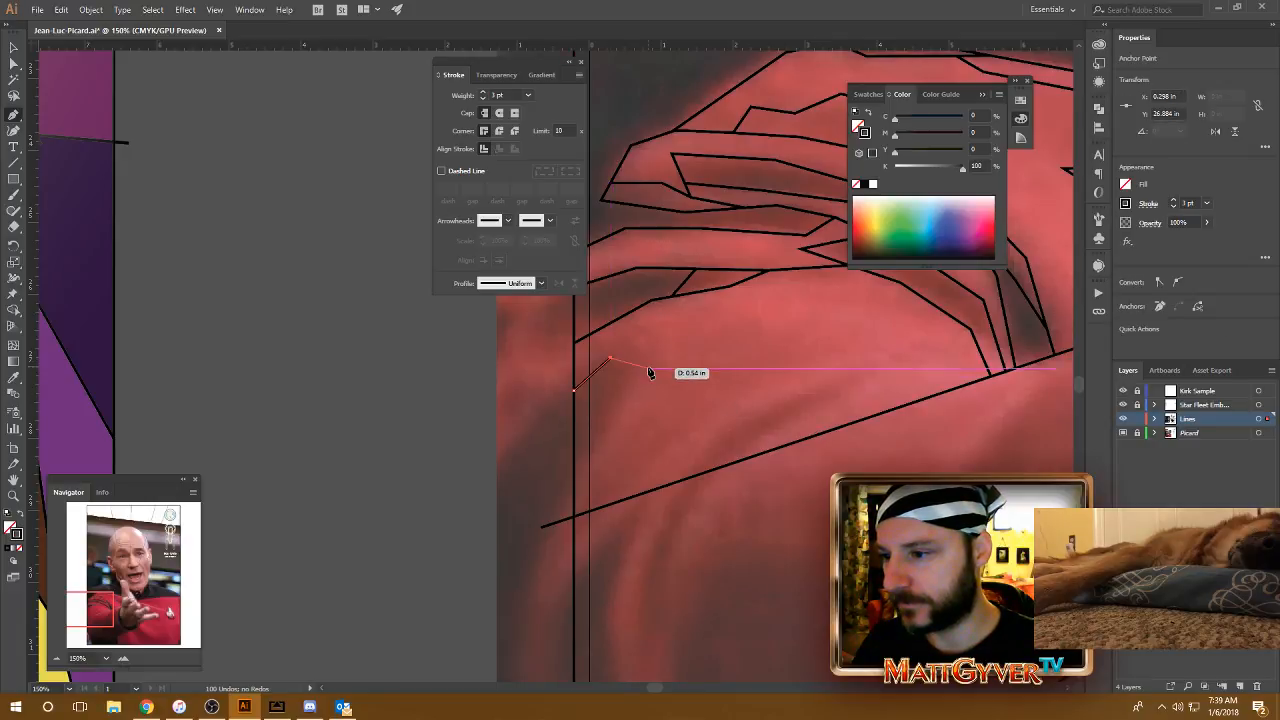
{"action": "left_click", "coordinate": [647, 370]}
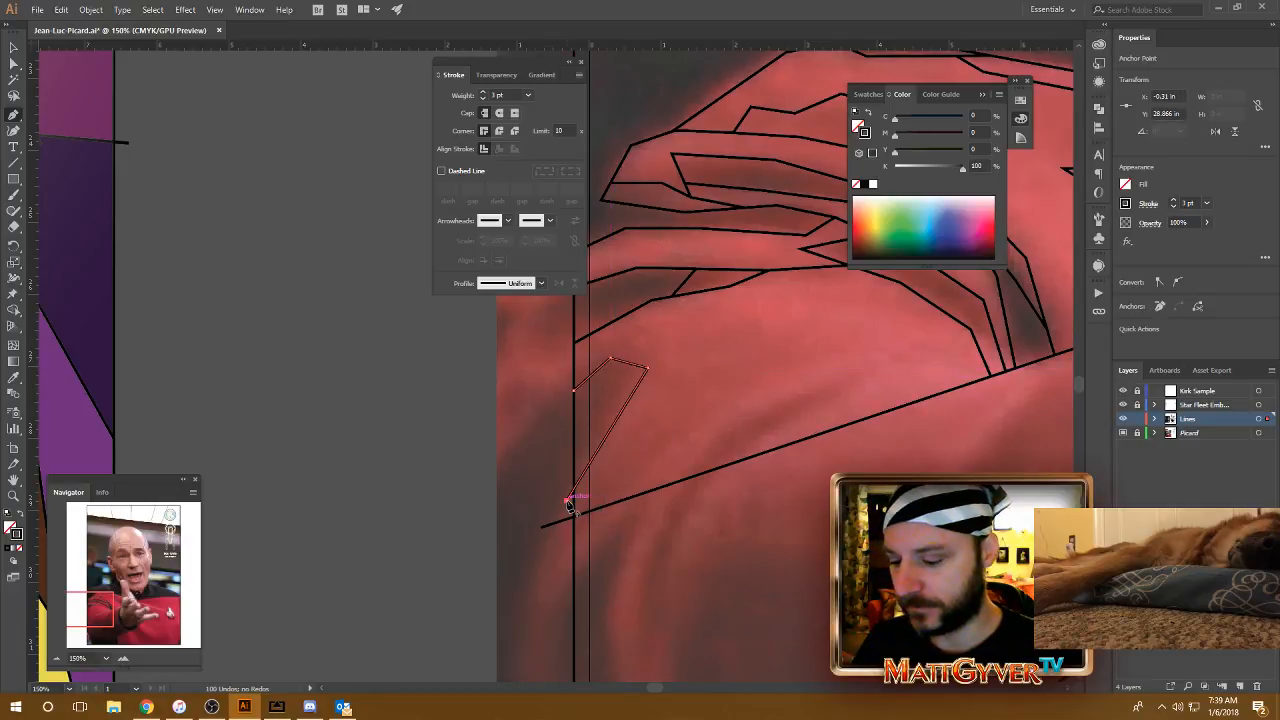
{"action": "left_click", "coordinate": [568, 505]}
Step: Draw a three-segment fold line from the lower end of the diagonal ray up to the edge of the facet under the curved fold
{"action": "key", "text": "ctrl+minus"}
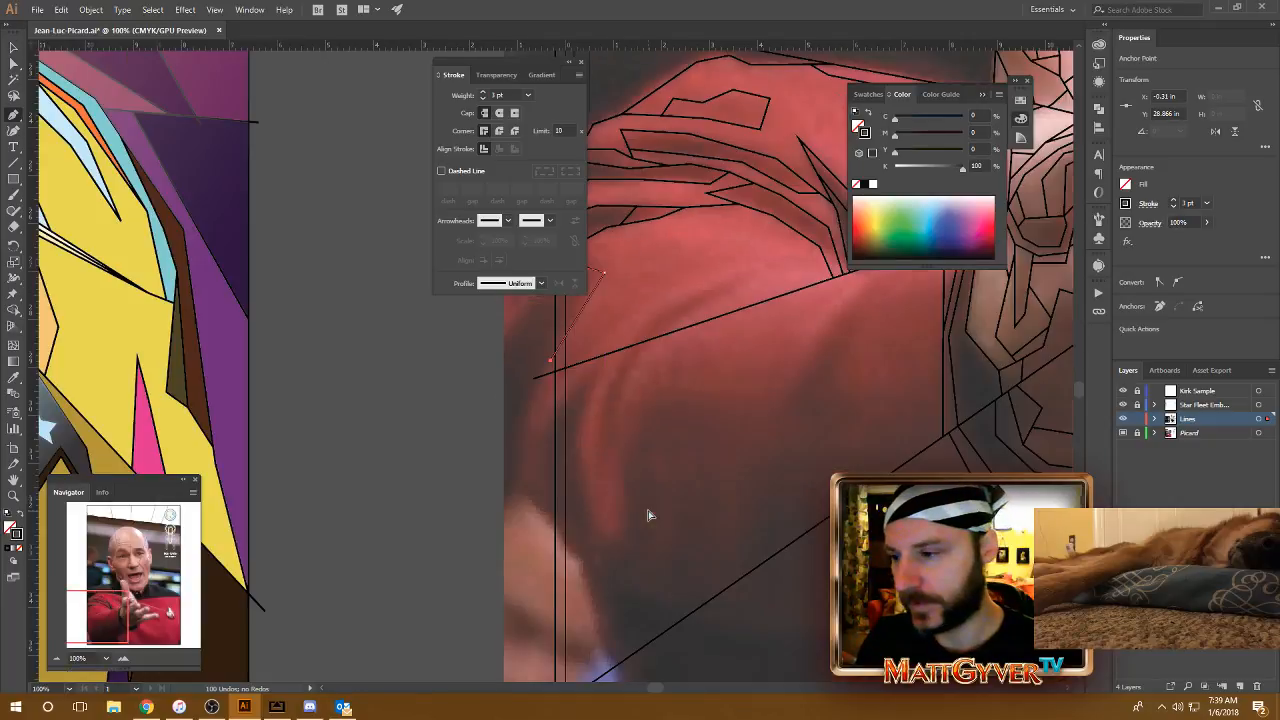
{"action": "left_click_drag", "start_coordinate": [670, 385], "coordinate": [678, 455]}
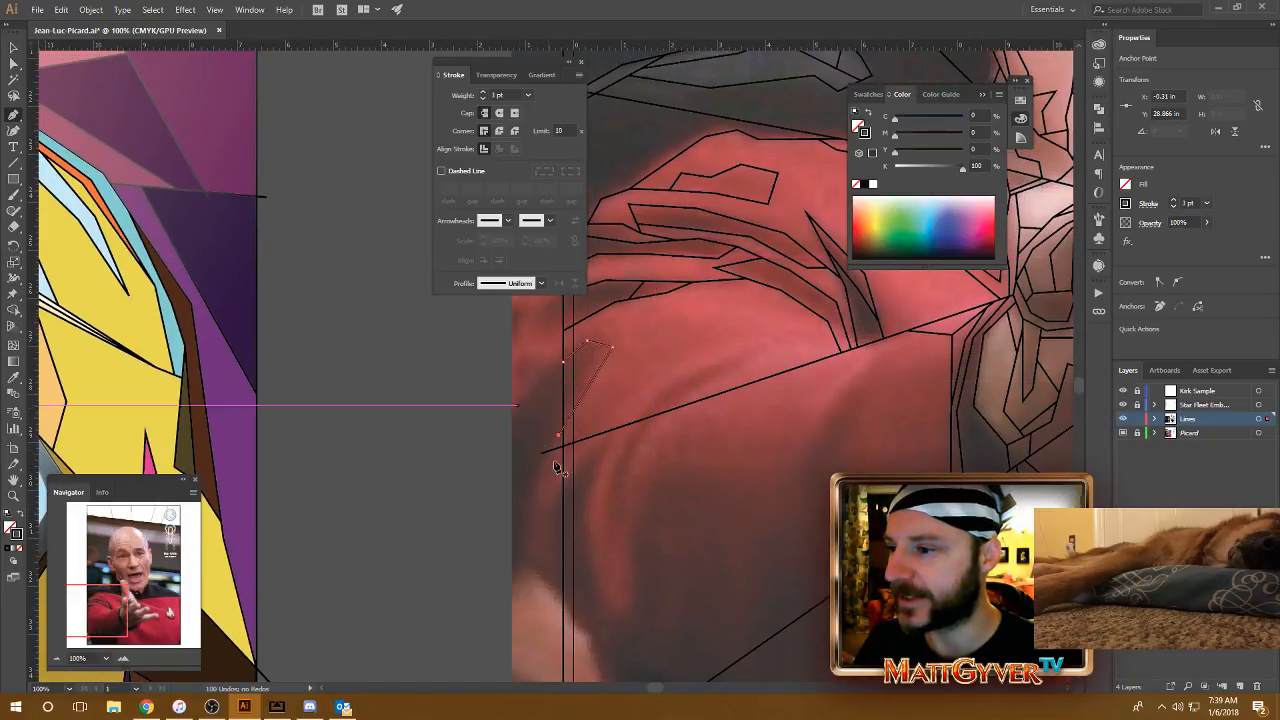
{"action": "left_click_drag", "start_coordinate": [704, 427], "coordinate": [723, 425]}
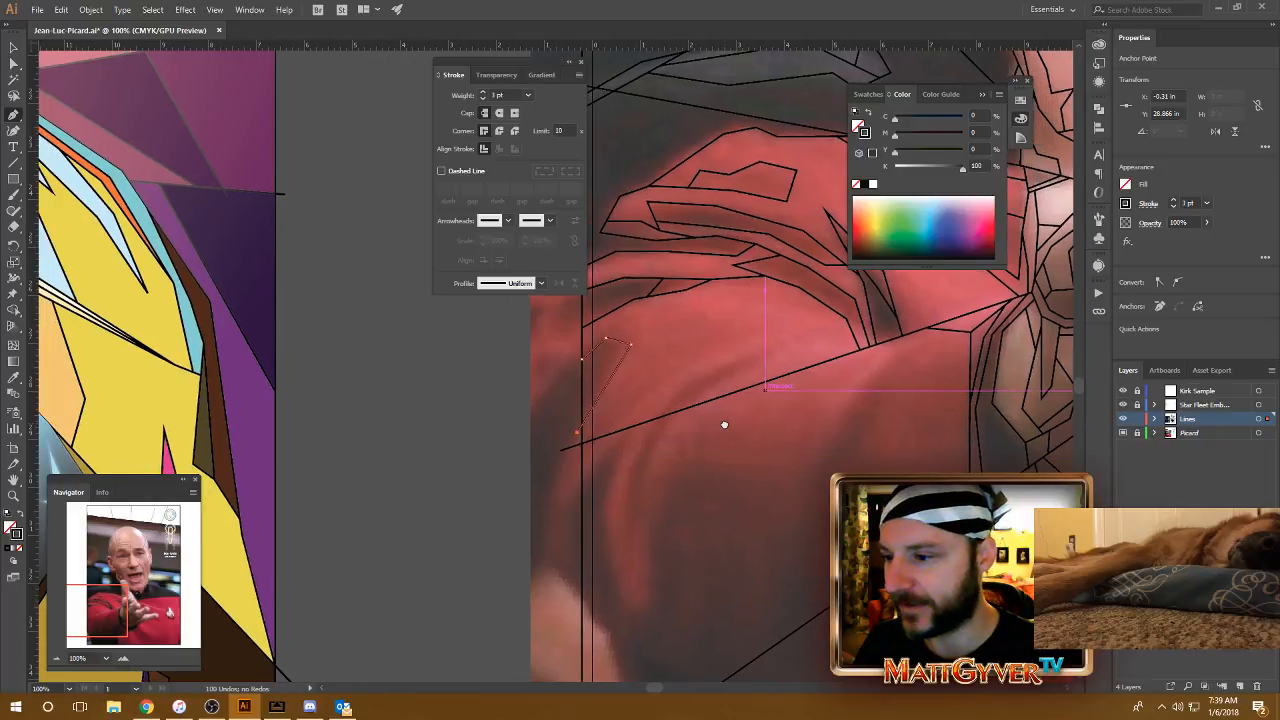
{"action": "left_click", "coordinate": [605, 437]}
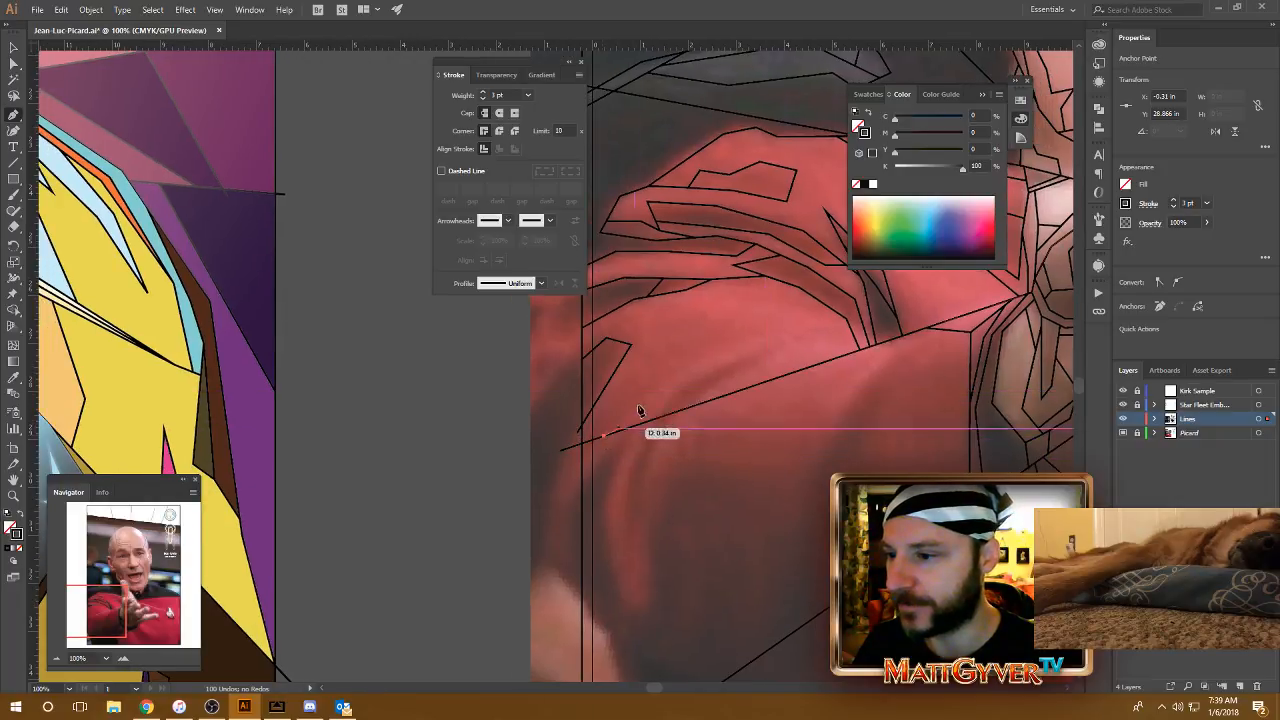
{"action": "left_click", "coordinate": [660, 382]}
{"action": "left_click", "coordinate": [788, 334]}
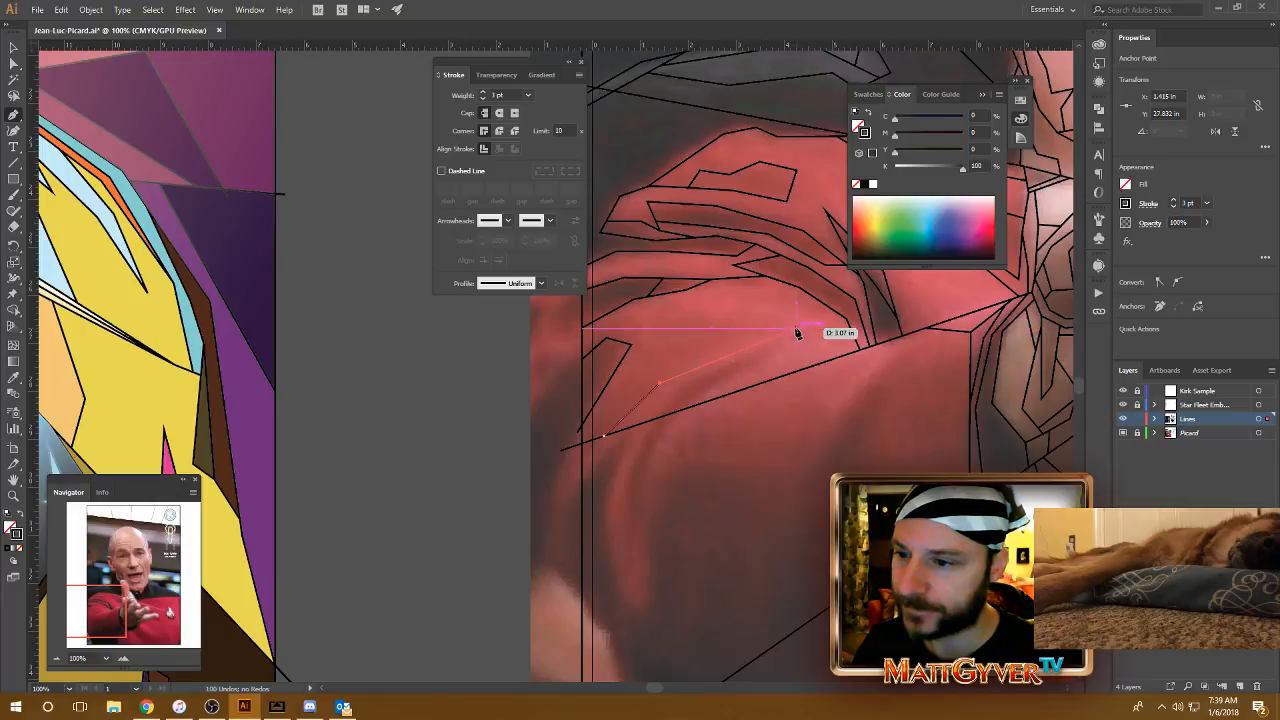
{"action": "left_click", "coordinate": [851, 326]}
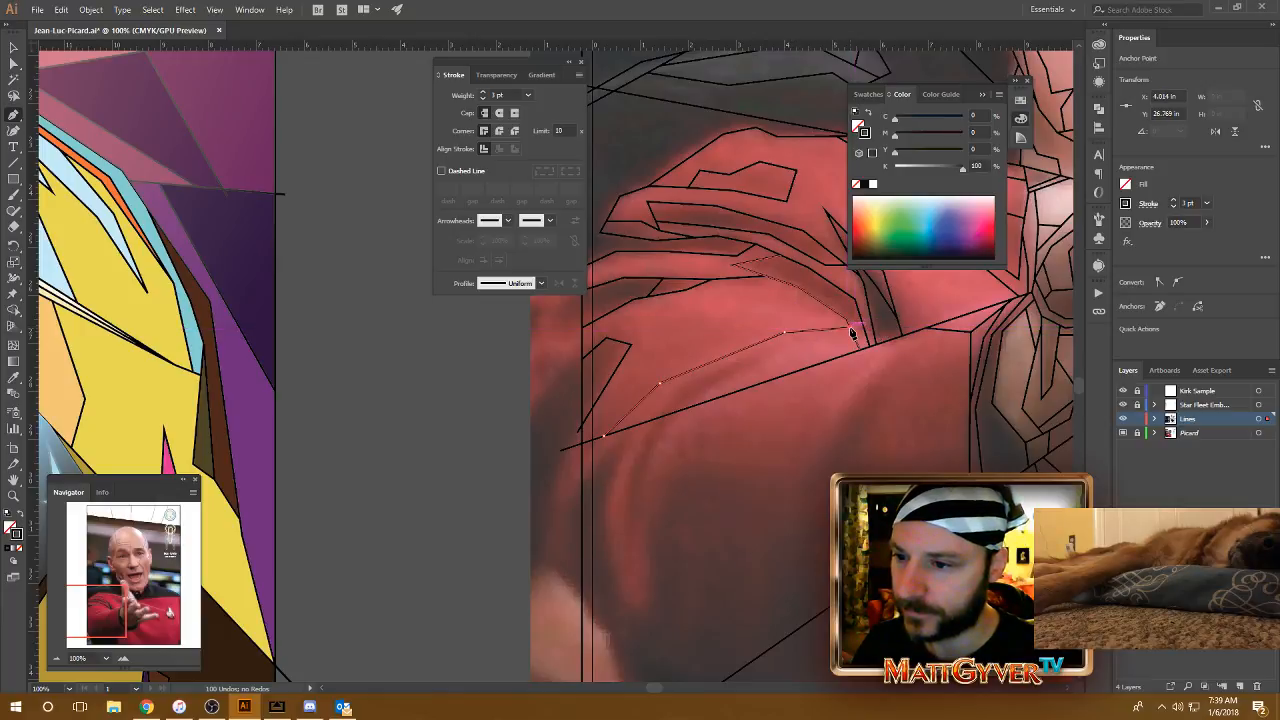
Step: Draw a thin shadow line beneath the curved sleeve fold and a narrow pointed facet just below it, meeting the fold's edge
{"action": "left_click", "coordinate": [687, 291]}
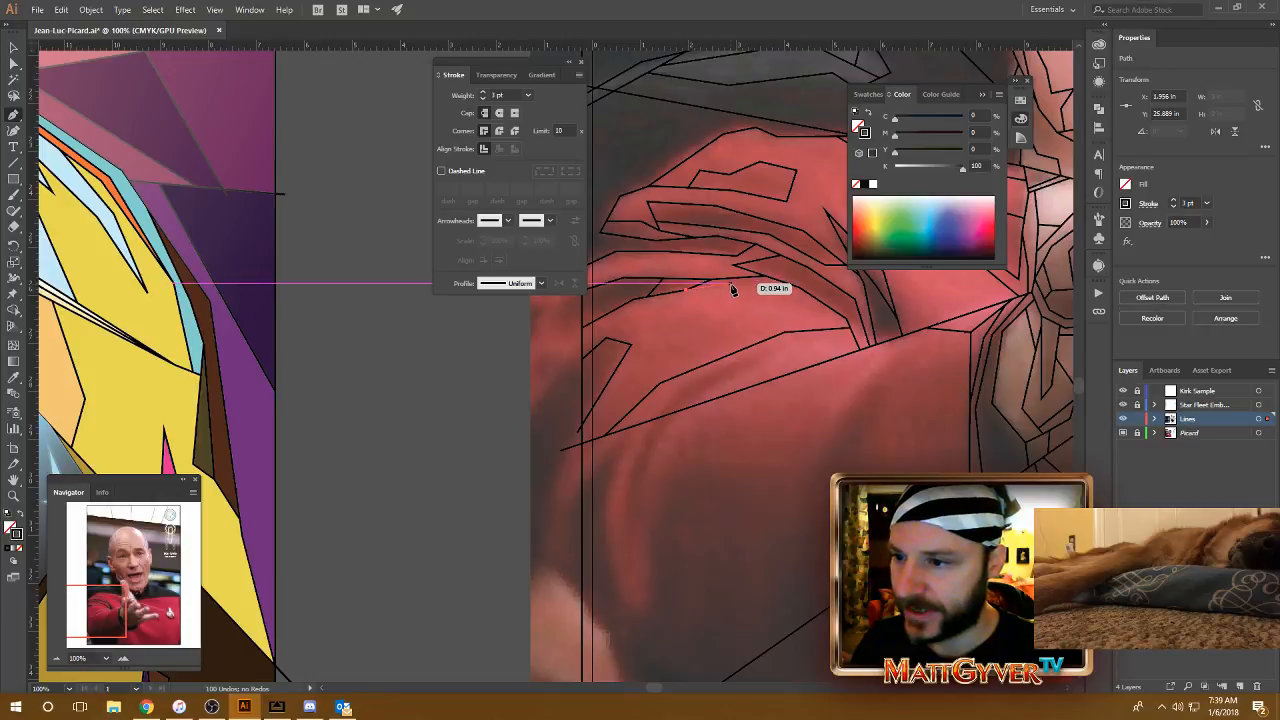
{"action": "left_click", "coordinate": [809, 296]}
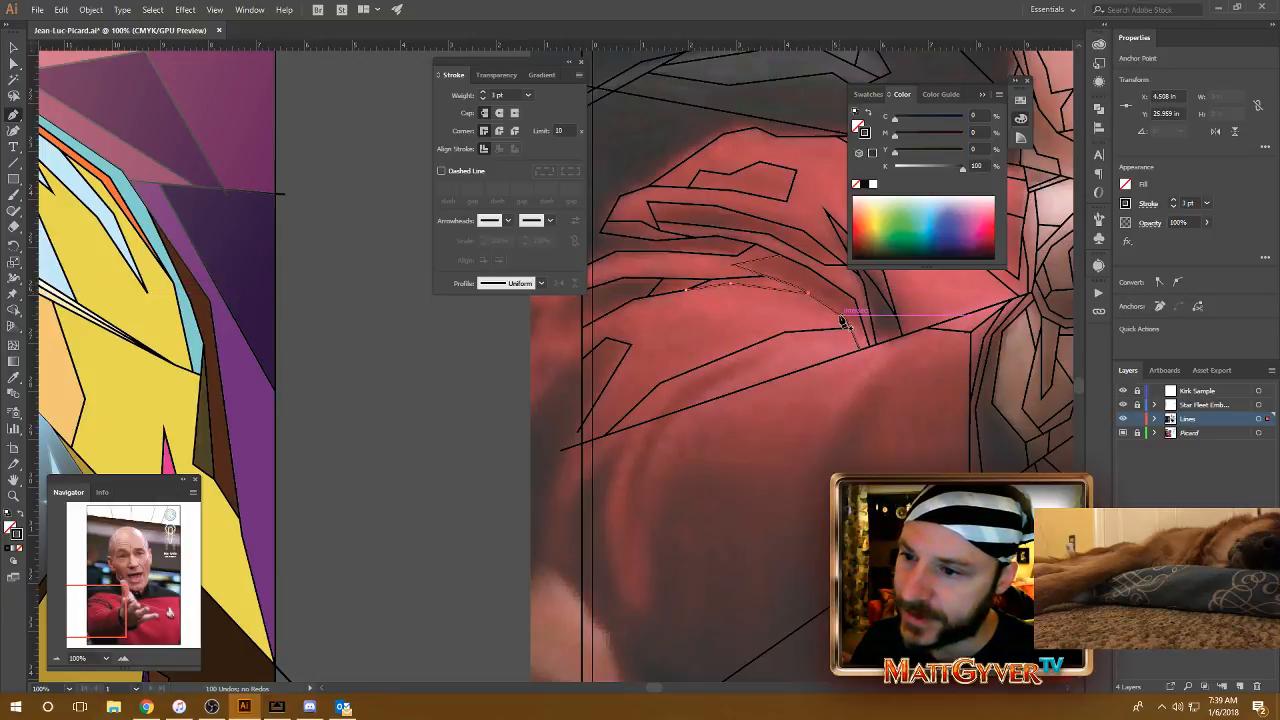
{"action": "left_click", "coordinate": [840, 318], "text": "ctrl"}
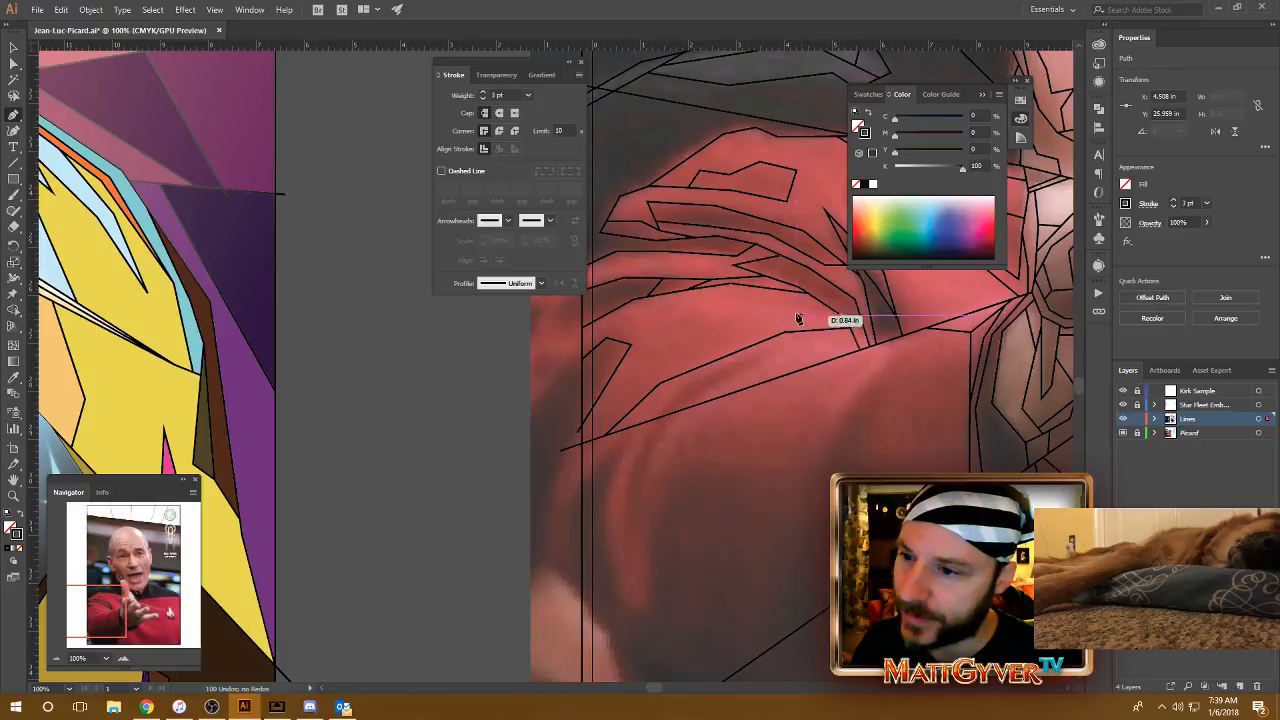
{"action": "left_click", "coordinate": [722, 293]}
{"action": "left_click", "coordinate": [840, 316]}
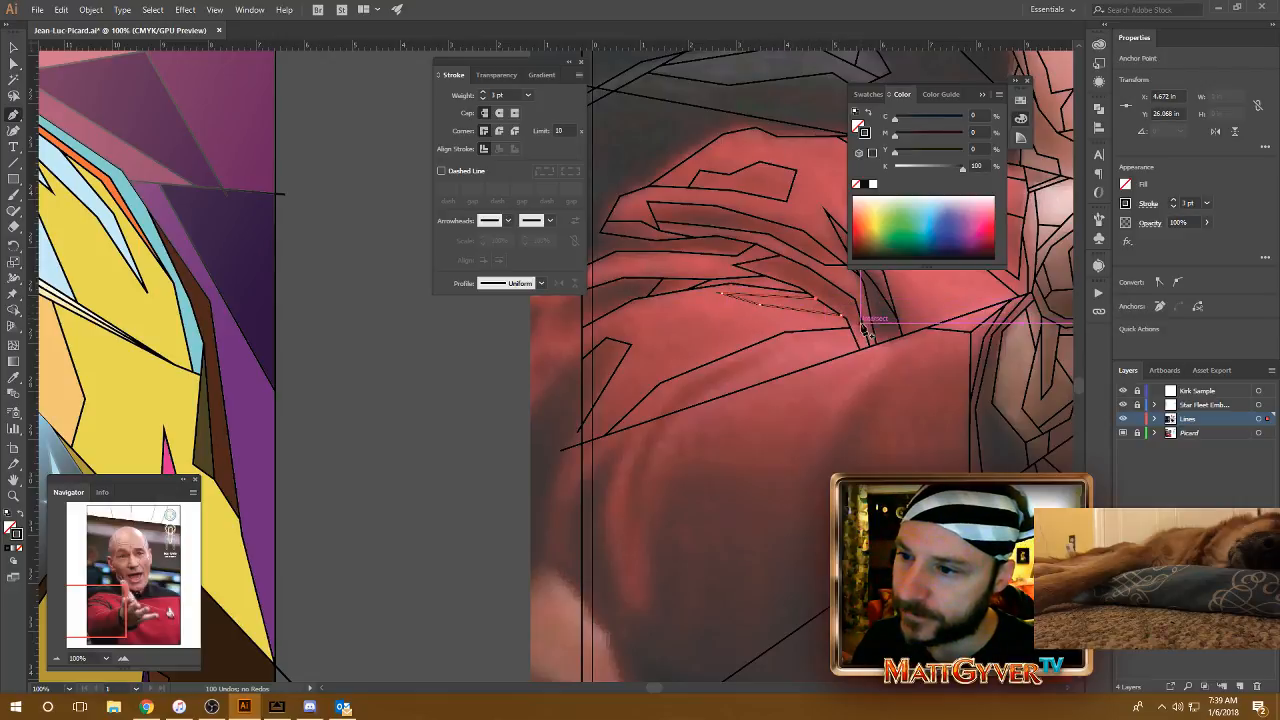
Step: Draw a short line joining the vertical border line to the corner of the sleeve's upper contour
{"action": "left_click_drag", "start_coordinate": [742, 283], "coordinate": [826, 346]}
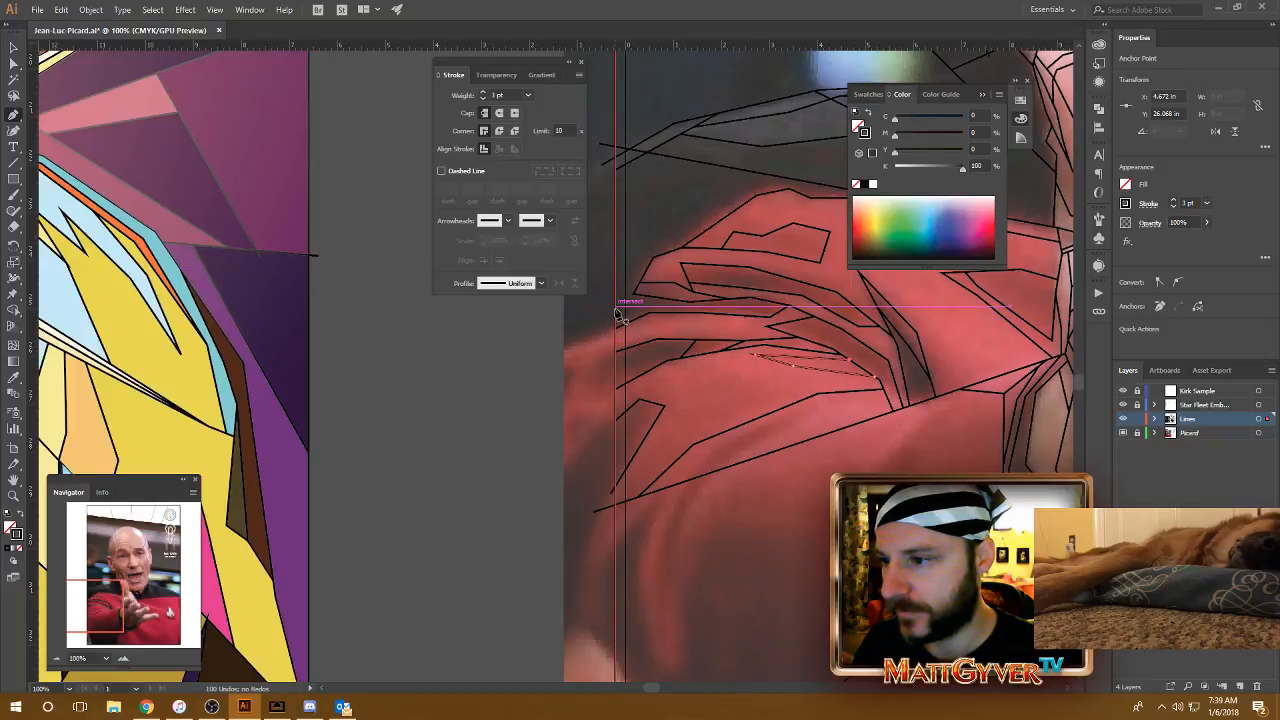
{"action": "left_click", "coordinate": [615, 305]}
{"action": "left_click", "coordinate": [633, 293]}
{"action": "key", "text": "Escape"}
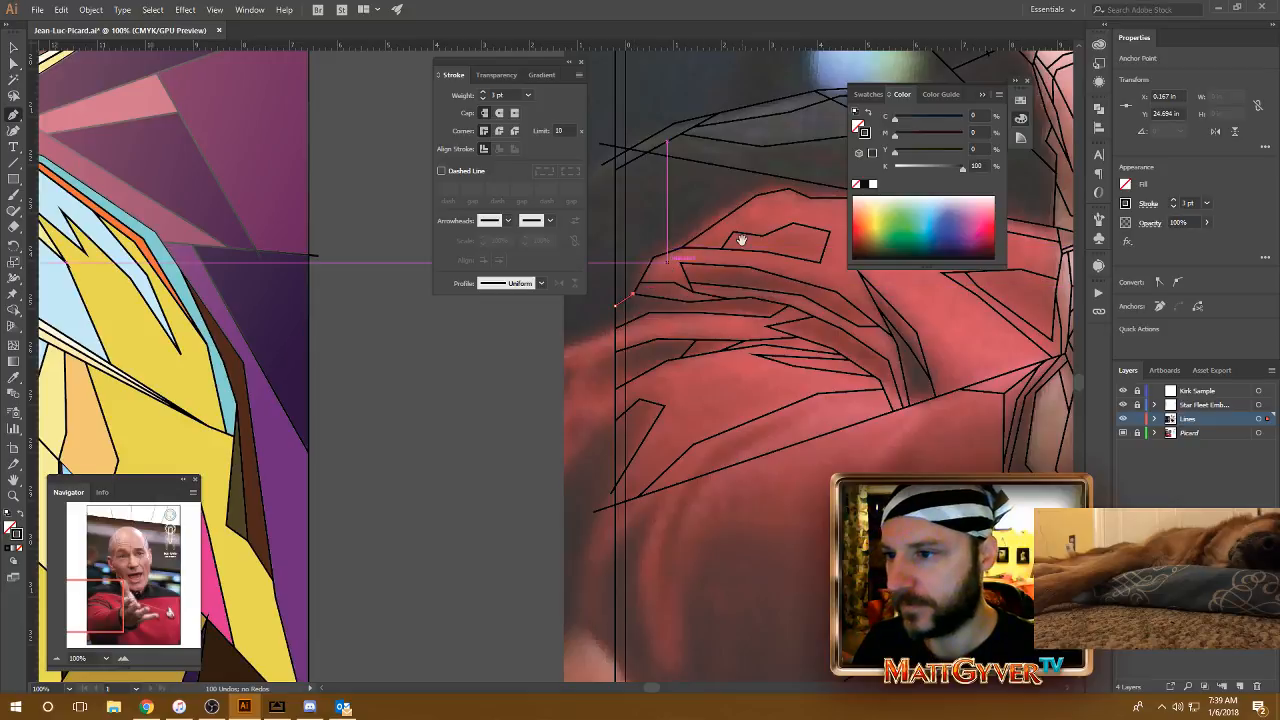
Step: Trace the collar edge beside the jaw between the two diagonal rays, and add a second line from the lower ray back up to that edge
{"action": "left_click_drag", "start_coordinate": [737, 240], "coordinate": [694, 373]}
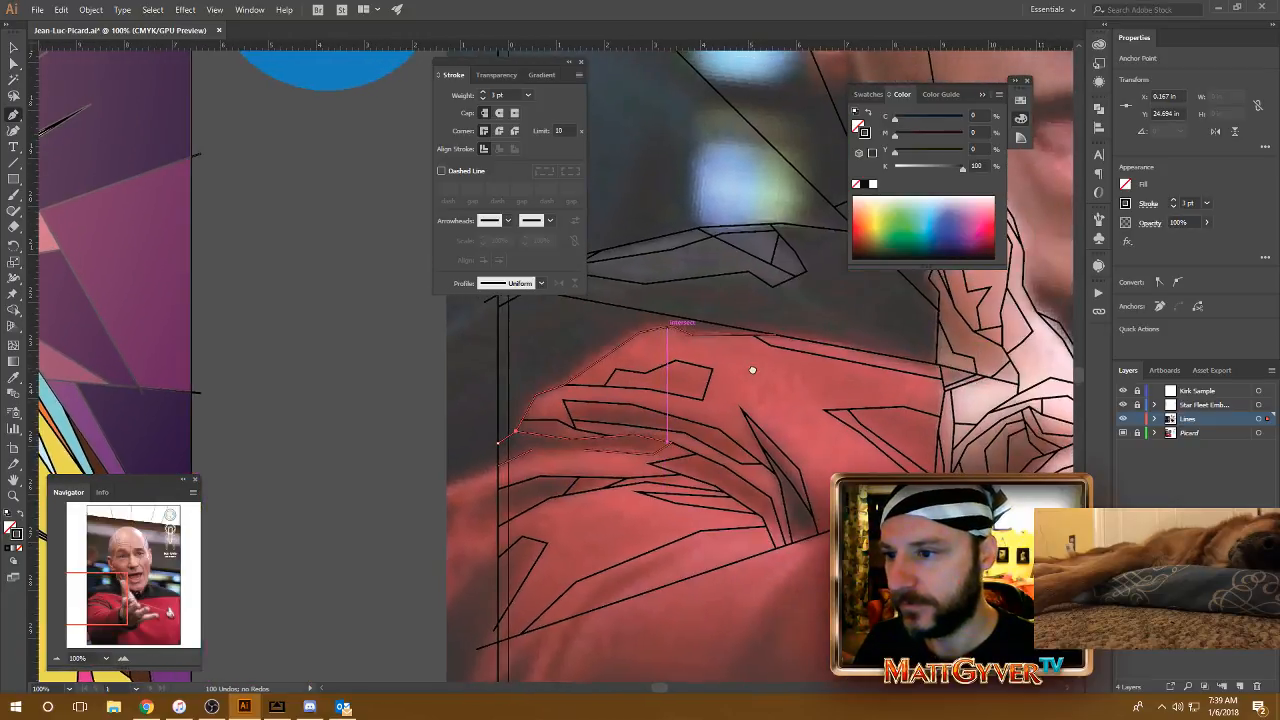
{"action": "left_click_drag", "start_coordinate": [792, 365], "coordinate": [906, 357]}
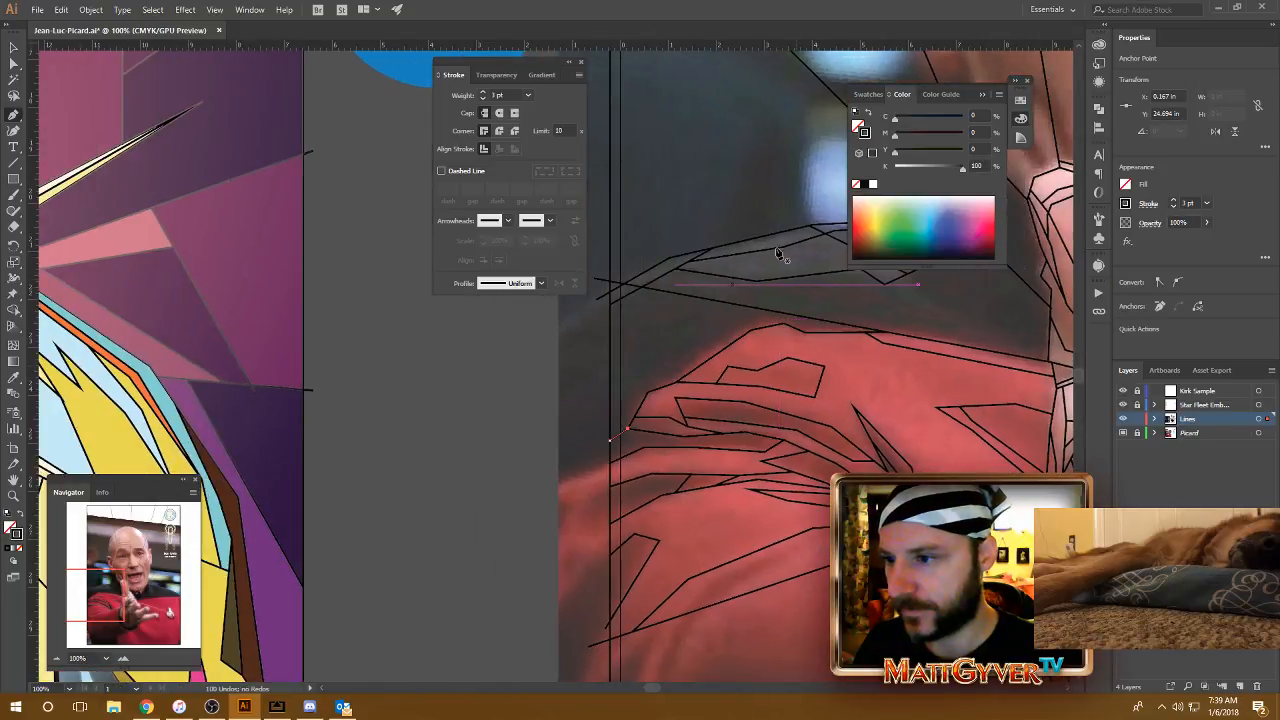
{"action": "left_click_drag", "start_coordinate": [811, 311], "coordinate": [585, 340]}
{"action": "left_click_drag", "start_coordinate": [1060, 337], "coordinate": [541, 336]}
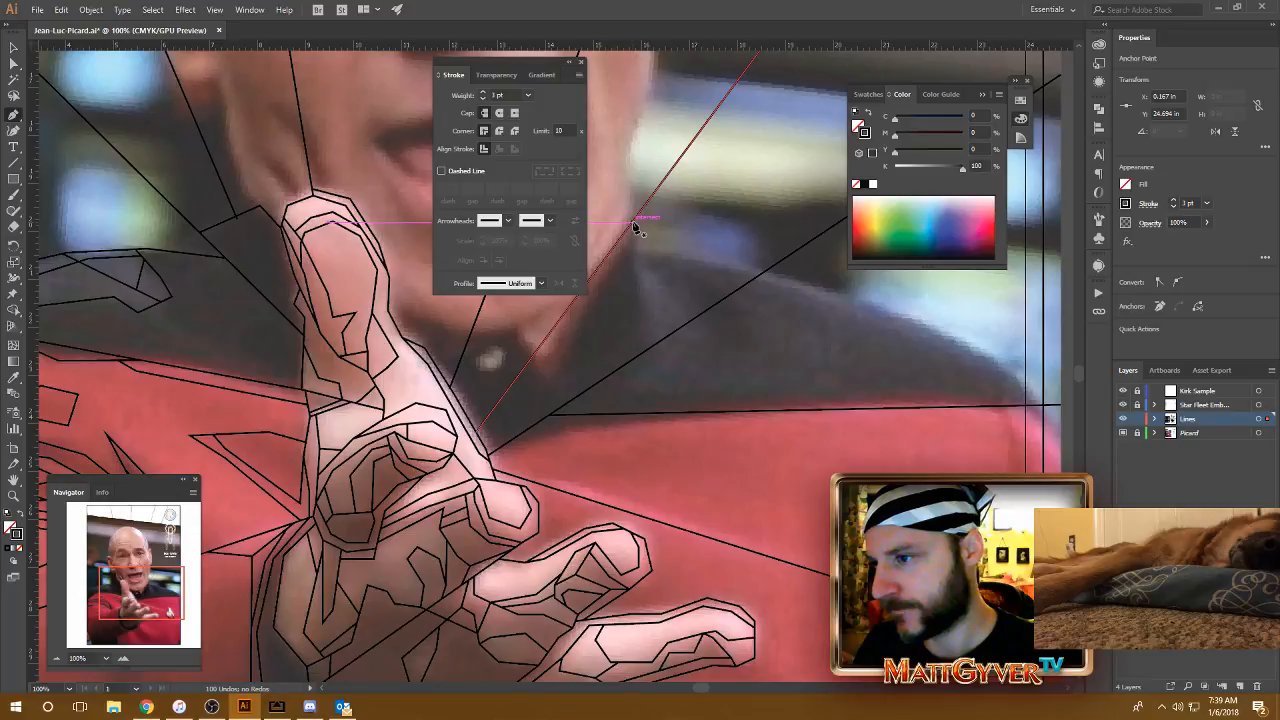
{"action": "left_click", "coordinate": [633, 222]}
{"action": "left_click", "coordinate": [638, 292]}
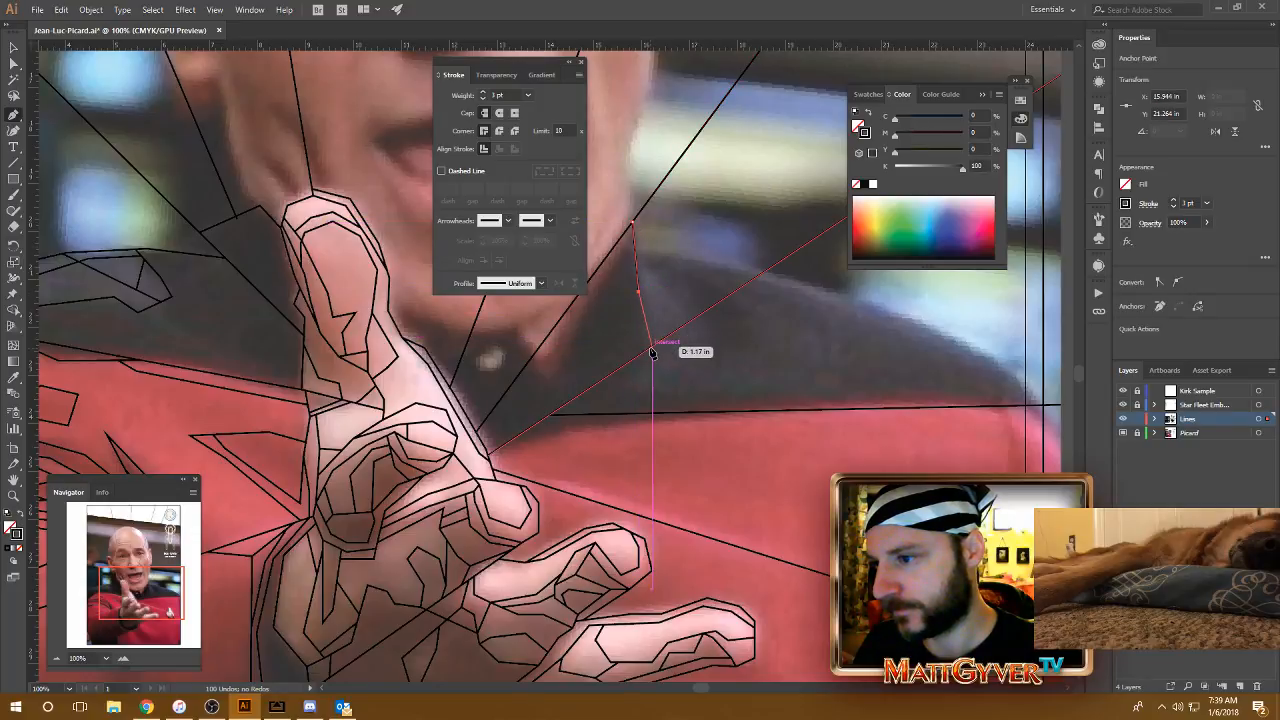
{"action": "left_click", "coordinate": [651, 346]}
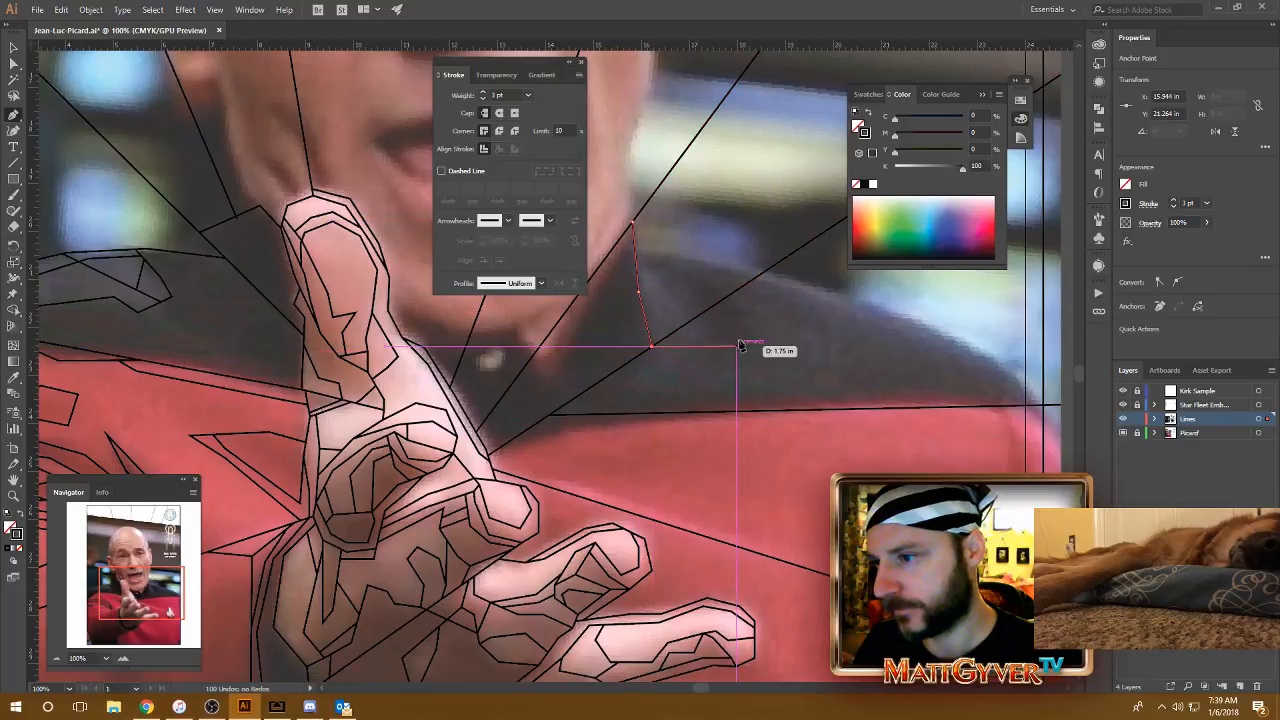
{"action": "key", "text": "Escape"}
{"action": "left_click", "coordinate": [690, 320]}
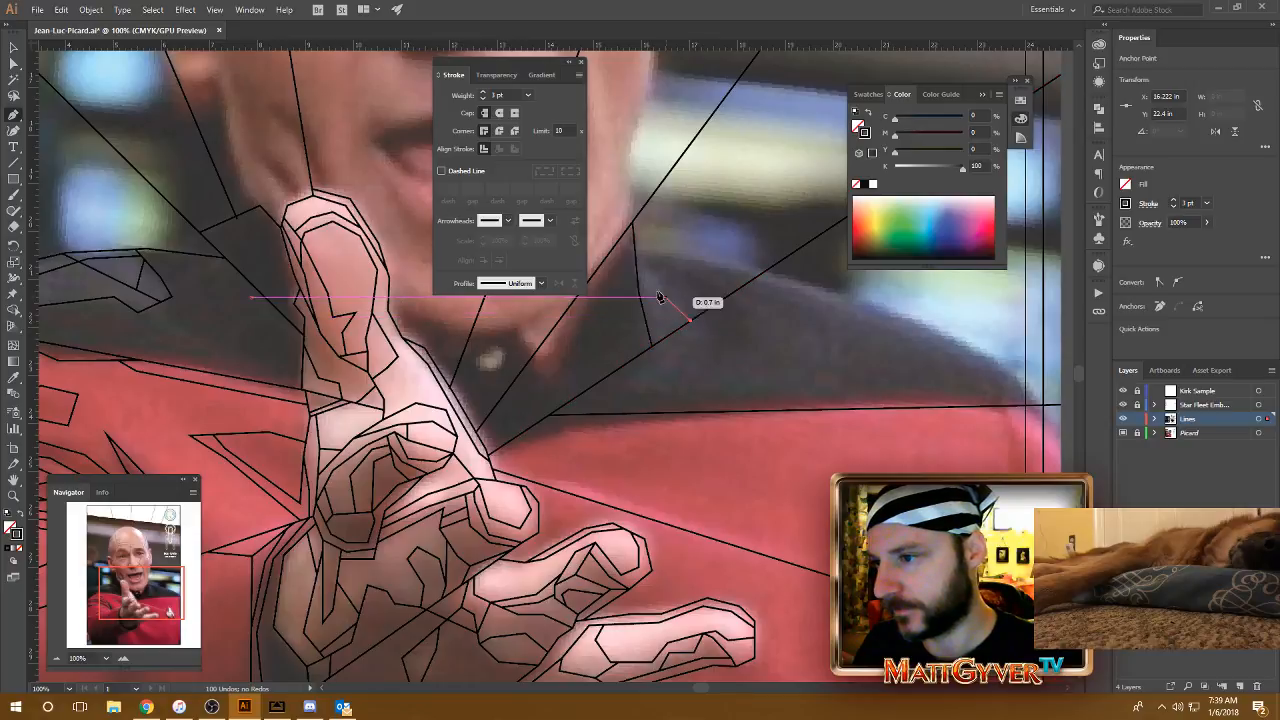
{"action": "left_click", "coordinate": [635, 249]}
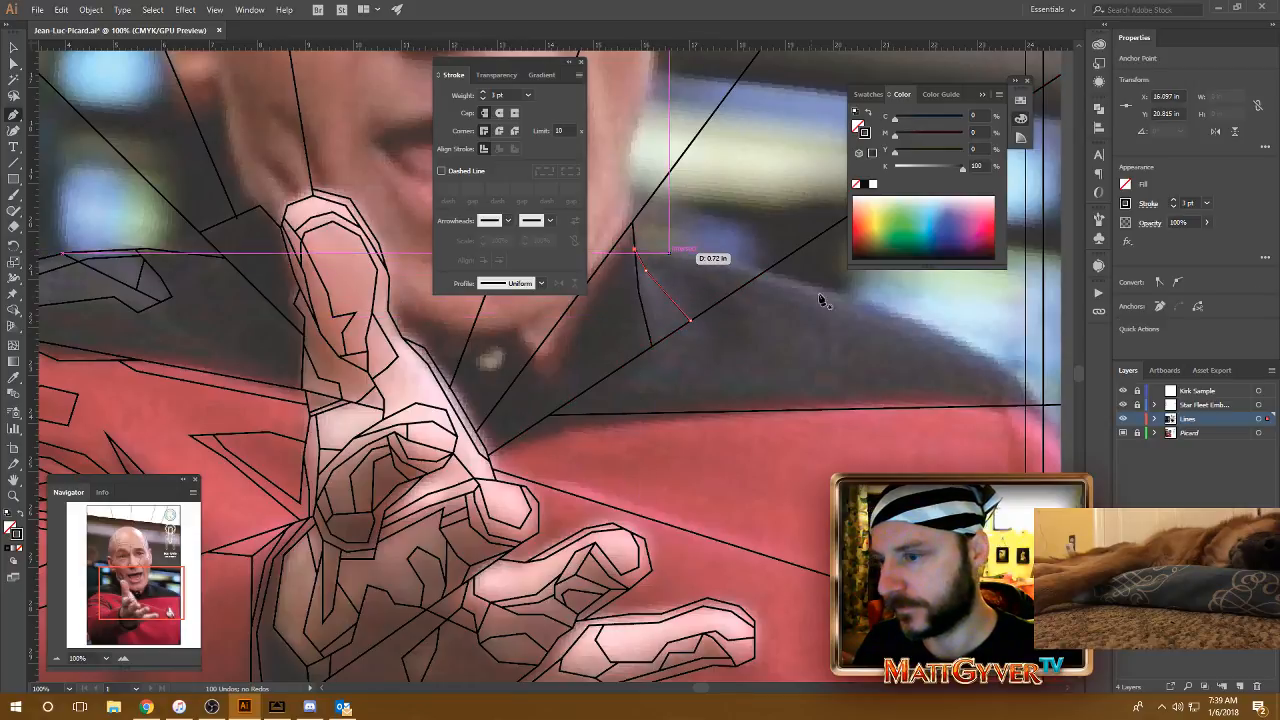
Step: Outline the far shoulder in four segments, from the red seam's end at the outer border line up to the lower diagonal ray
{"action": "left_click_drag", "start_coordinate": [868, 318], "coordinate": [790, 303]}
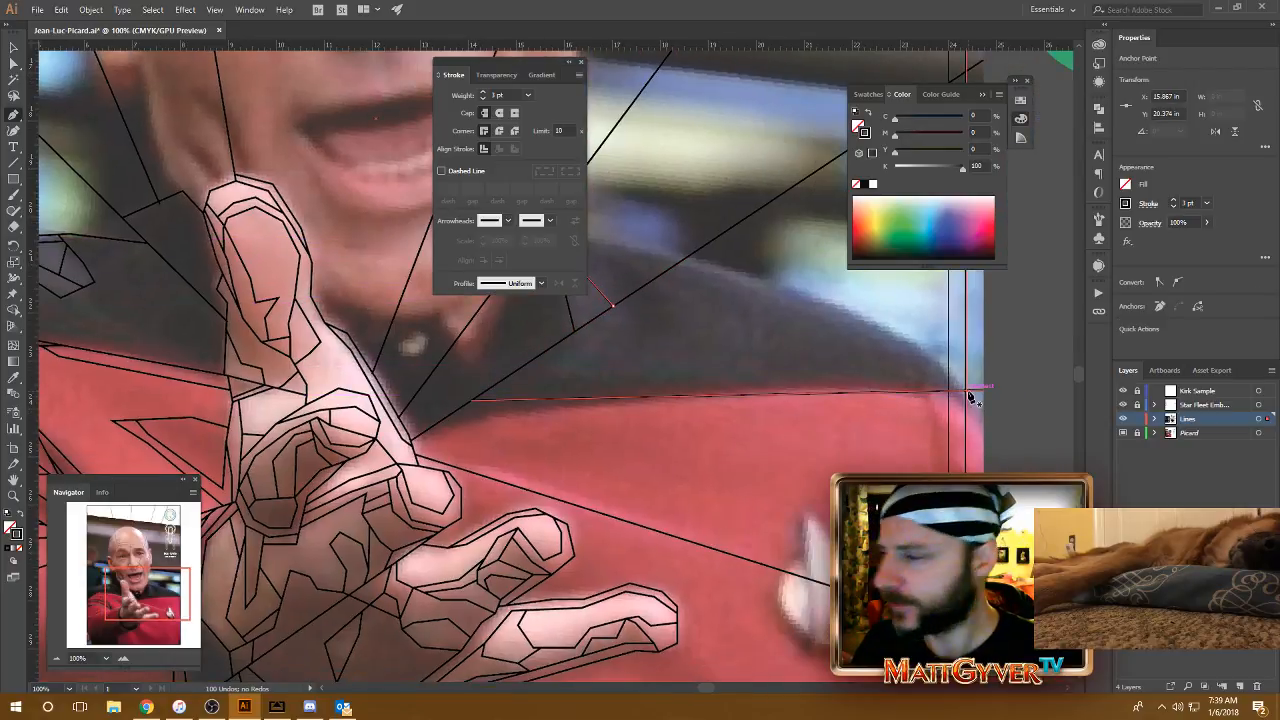
{"action": "left_click", "coordinate": [970, 396]}
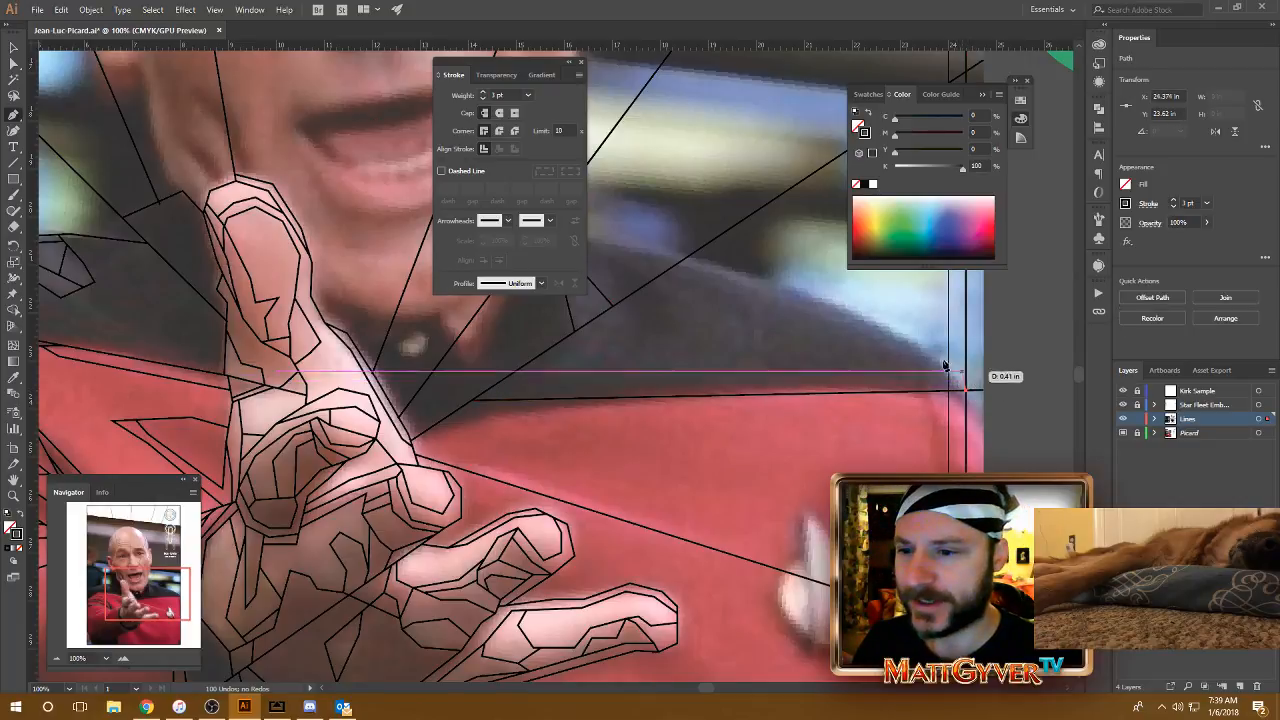
{"action": "left_click", "coordinate": [922, 349]}
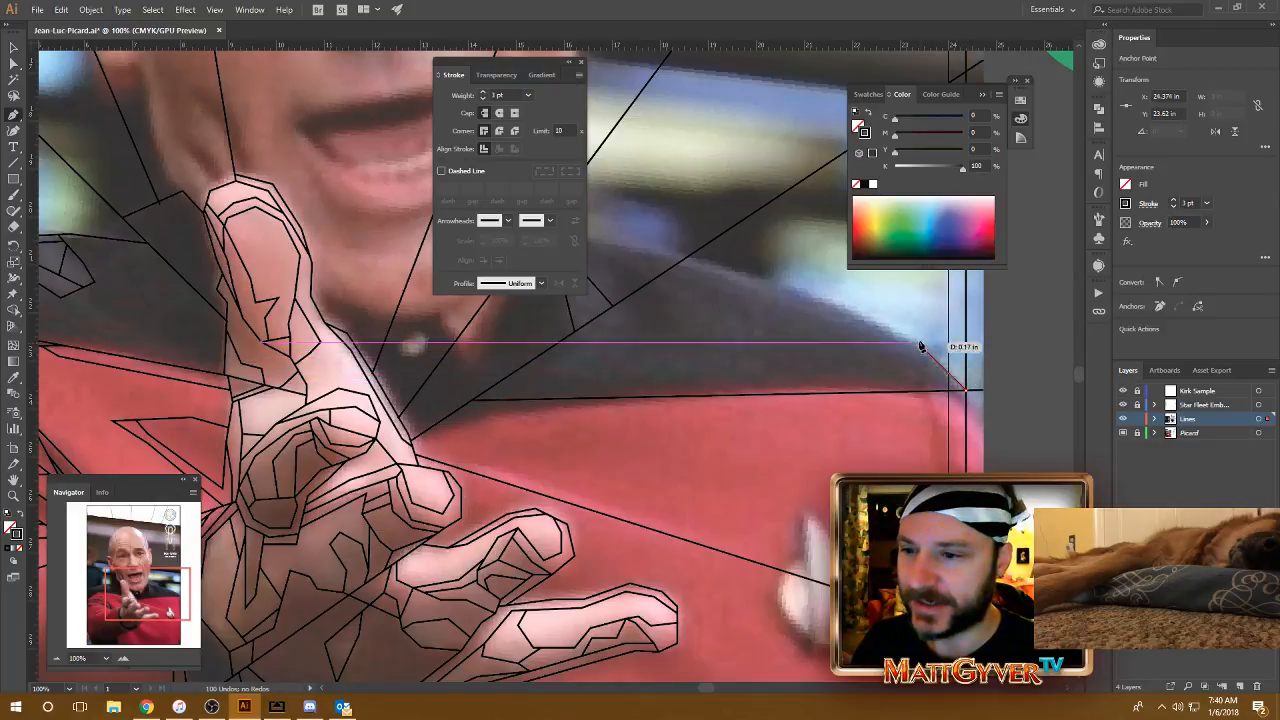
{"action": "left_click", "coordinate": [814, 296]}
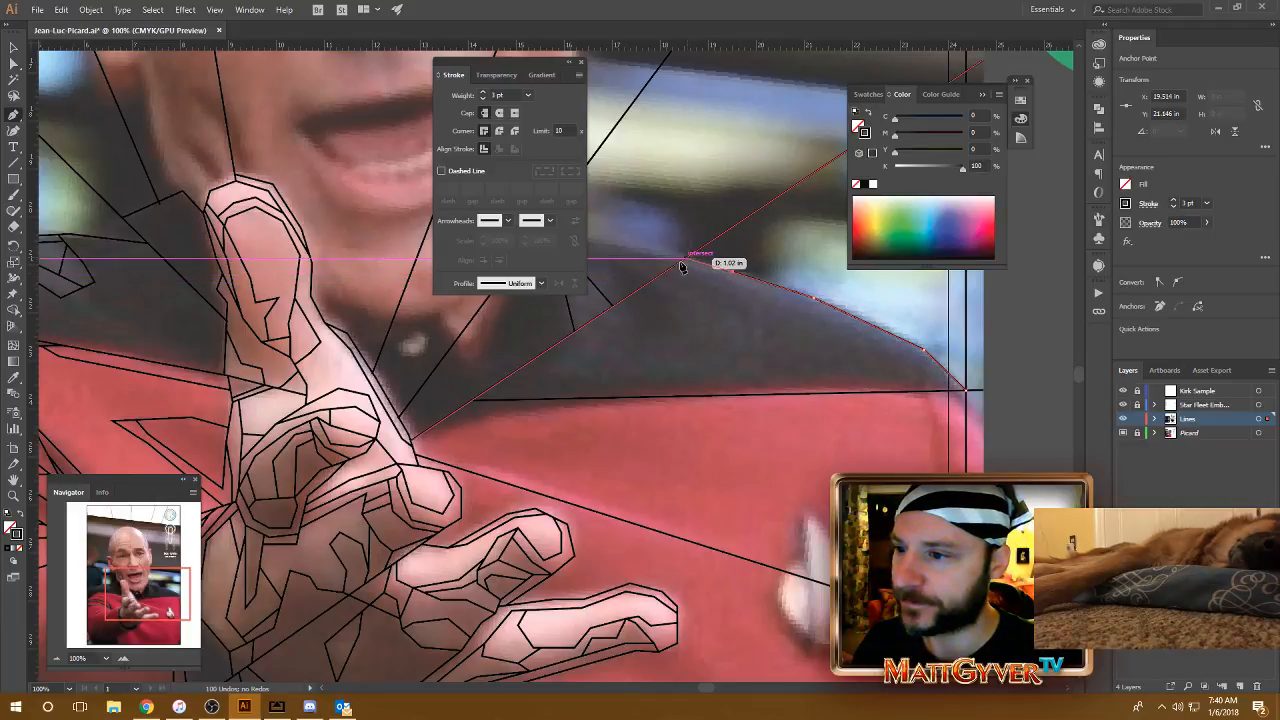
{"action": "left_click_drag", "start_coordinate": [682, 262], "coordinate": [866, 304]}
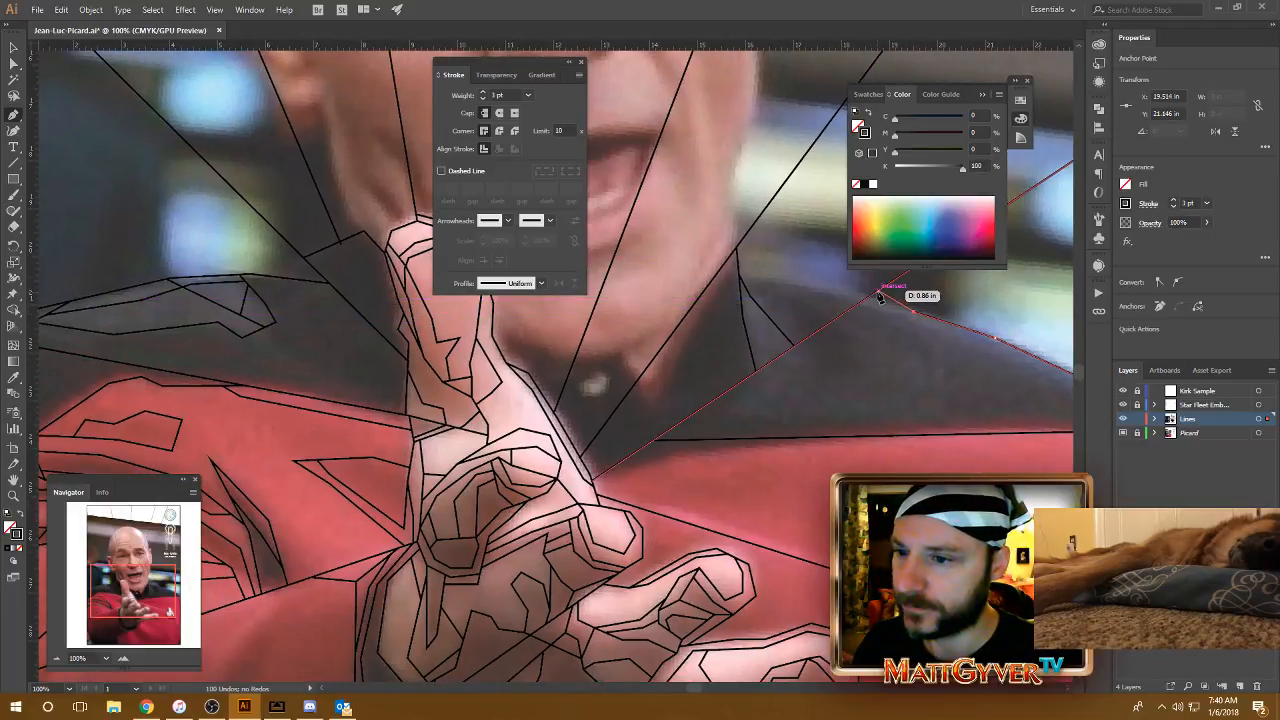
{"action": "left_click", "coordinate": [878, 291]}
{"action": "key", "text": "Escape"}
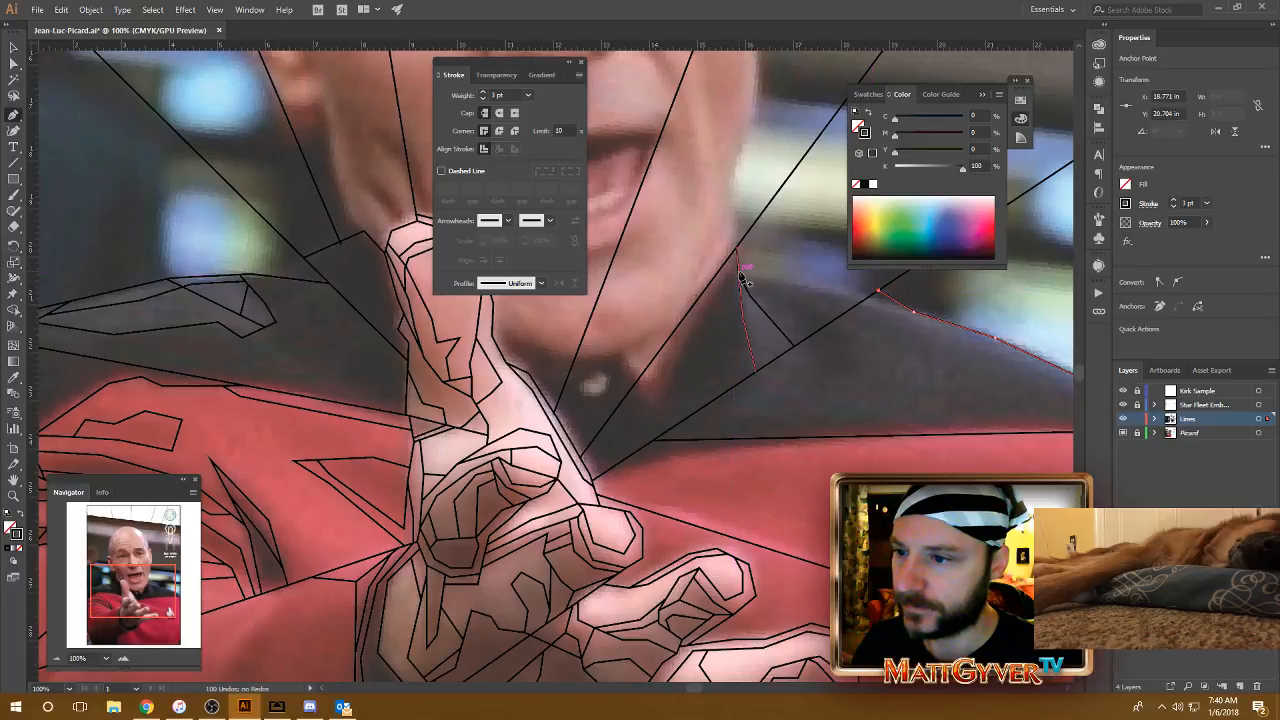
Step: Draw the collar's upper edge as a single line from the collar line beside the jaw to the lower diagonal ray
{"action": "left_click", "coordinate": [738, 272]}
{"action": "left_click", "coordinate": [868, 299]}
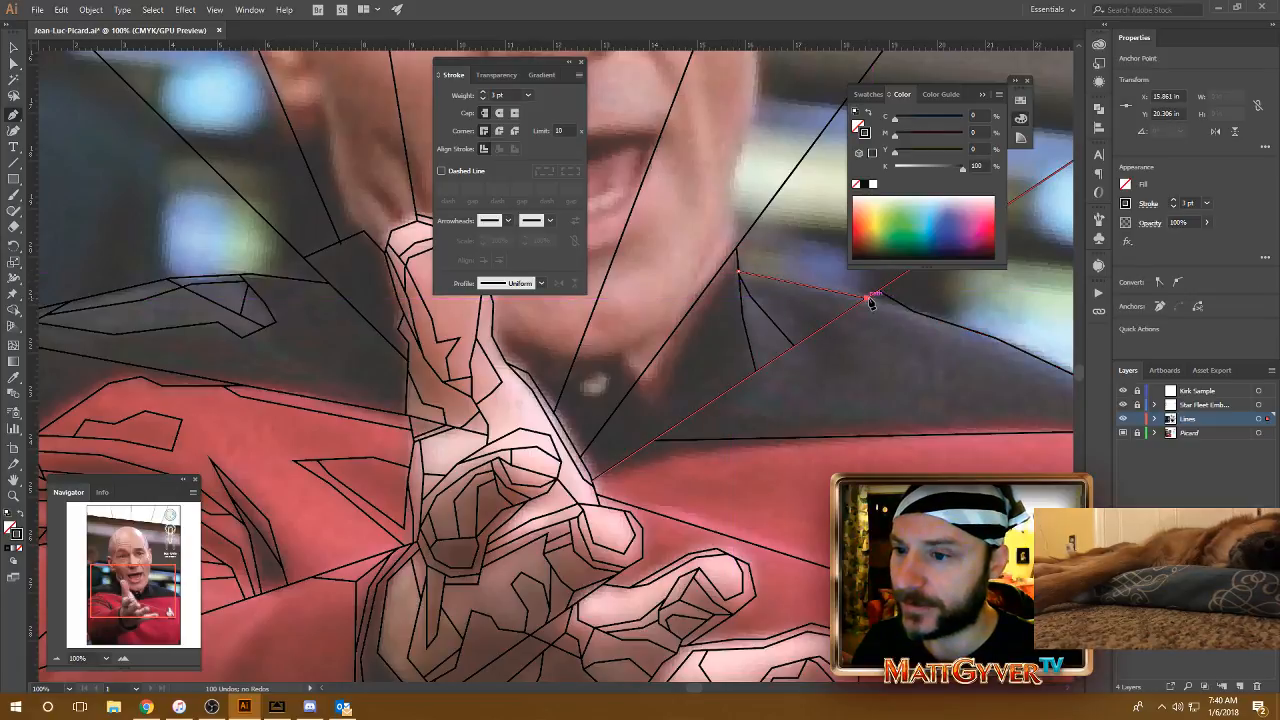
{"action": "key", "text": "Escape"}
Step: Draw a short line inside the shoulder's outer corner, from the red seam near the border up to the shoulder outline
{"action": "left_click_drag", "start_coordinate": [990, 352], "coordinate": [795, 341]}
{"action": "left_click", "coordinate": [960, 416]}
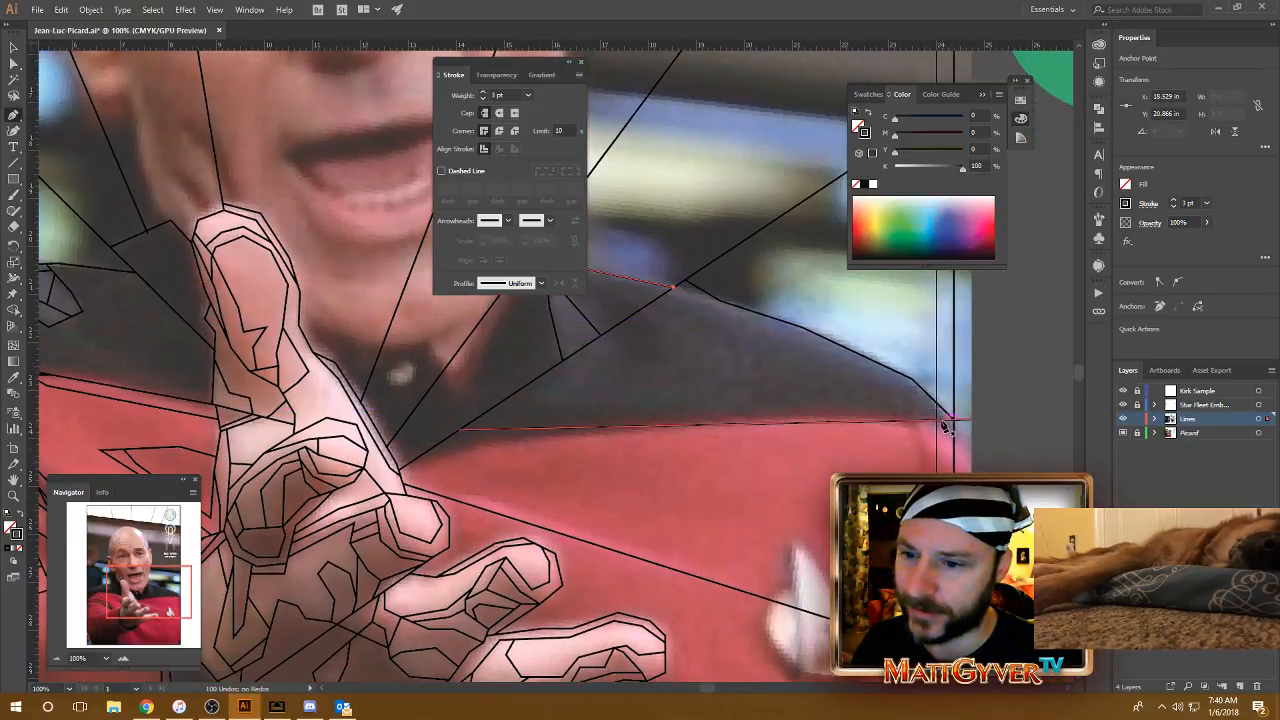
{"action": "left_click", "coordinate": [941, 420]}
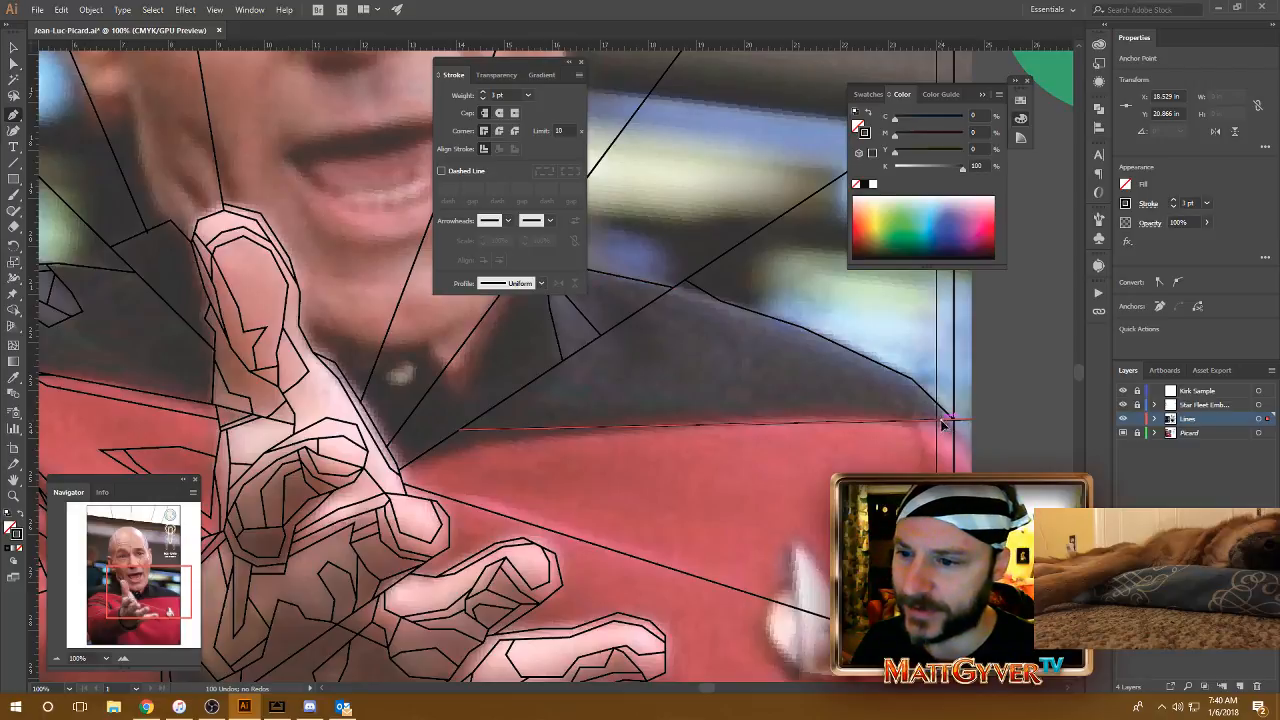
{"action": "left_click", "coordinate": [877, 362]}
{"action": "key", "text": "Escape"}
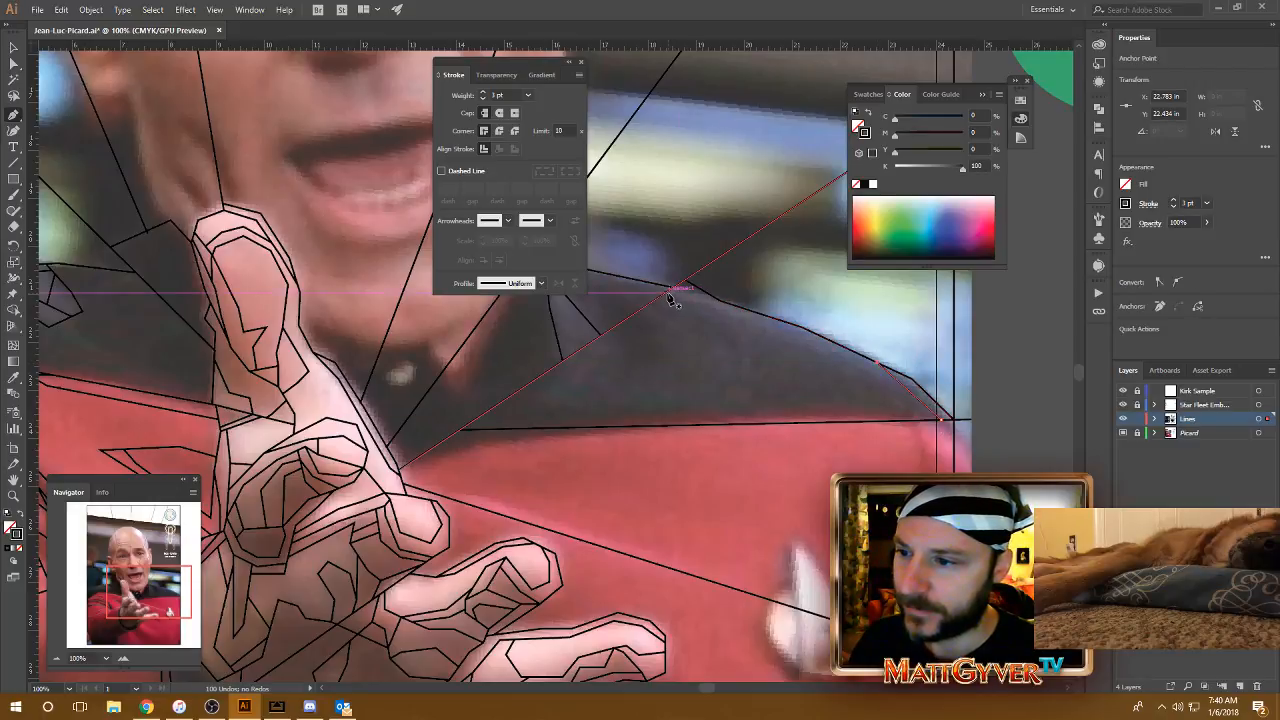
Step: Draw a two-segment line from the lower diagonal ray along the inside of the shoulder outline and out to the border line
{"action": "left_click", "coordinate": [664, 292]}
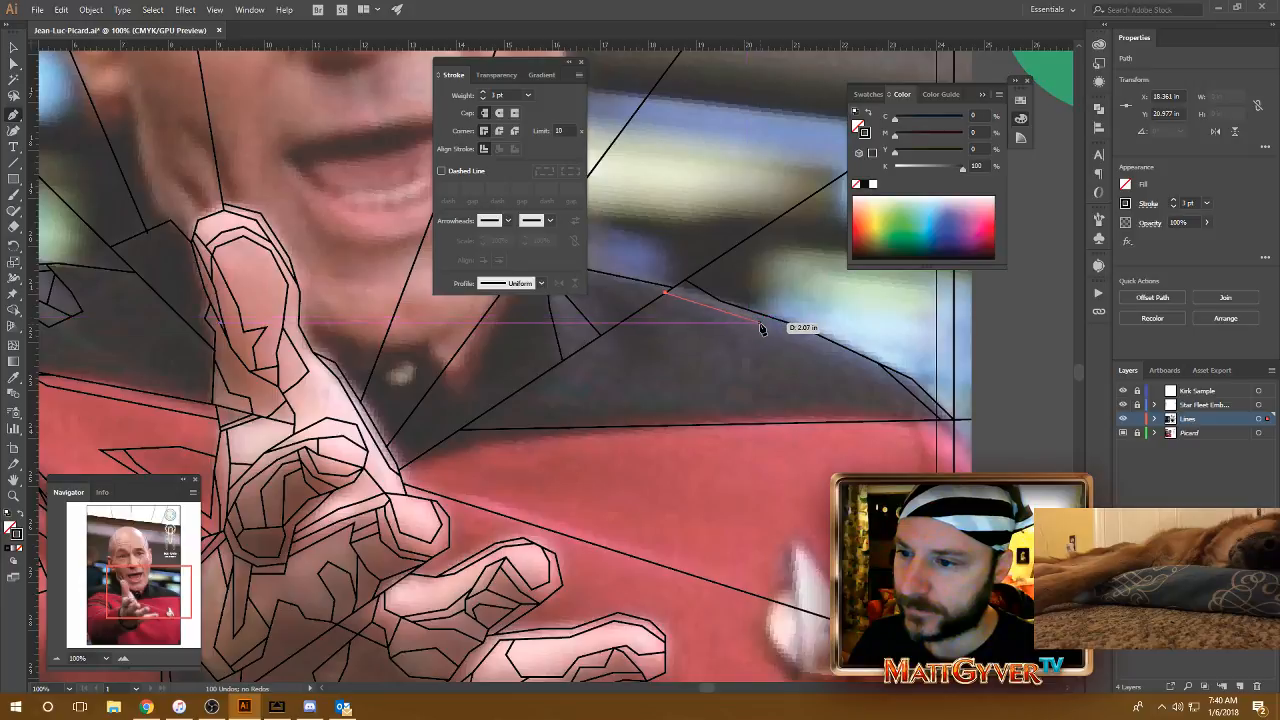
{"action": "left_click", "coordinate": [765, 323]}
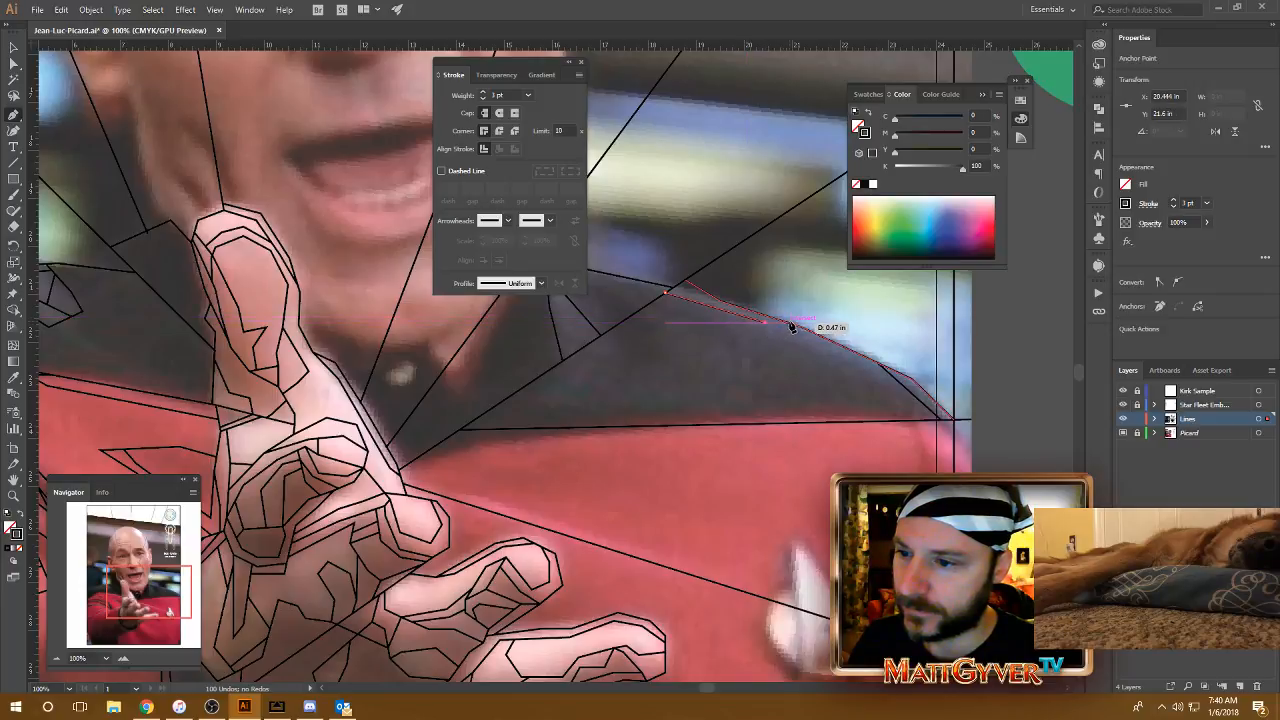
{"action": "left_click", "coordinate": [952, 290]}
Step: Trace the shoulder highlight's lower edge in three segments, from the short corner line back to the line just inside the shoulder outline
{"action": "left_click_drag", "start_coordinate": [858, 369], "coordinate": [832, 378]}
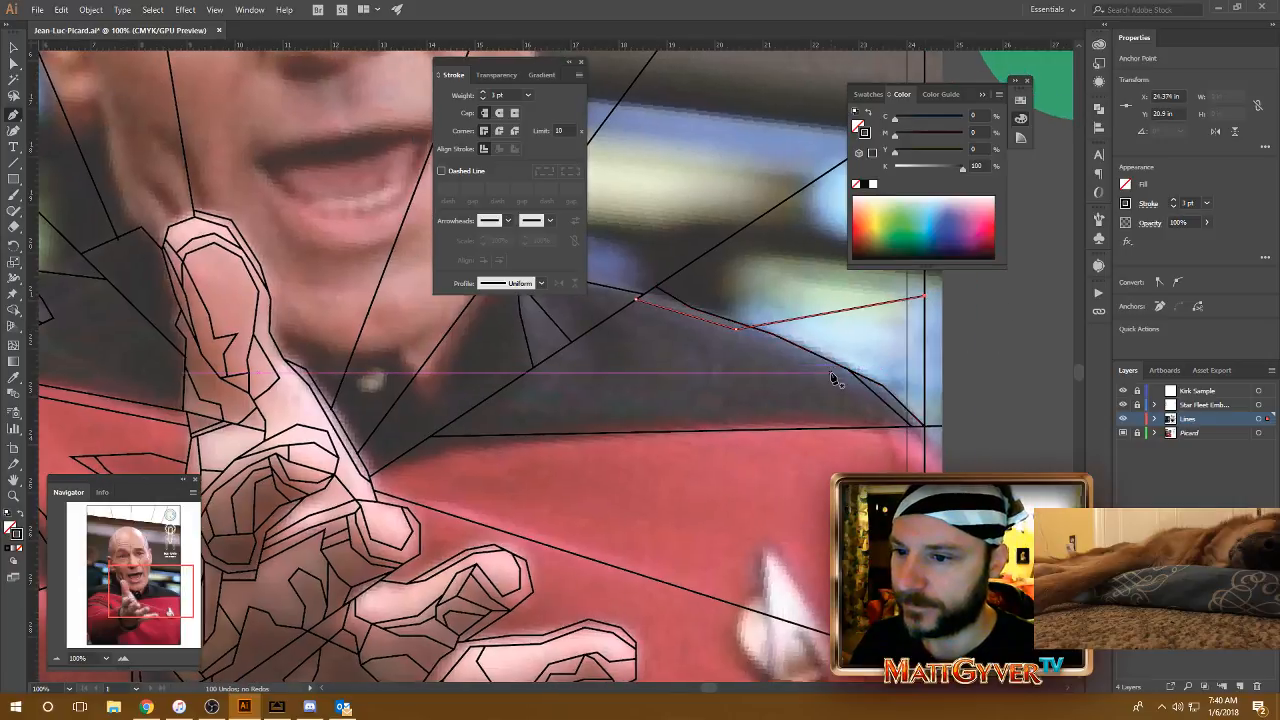
{"action": "left_click_drag", "start_coordinate": [818, 332], "coordinate": [824, 341]}
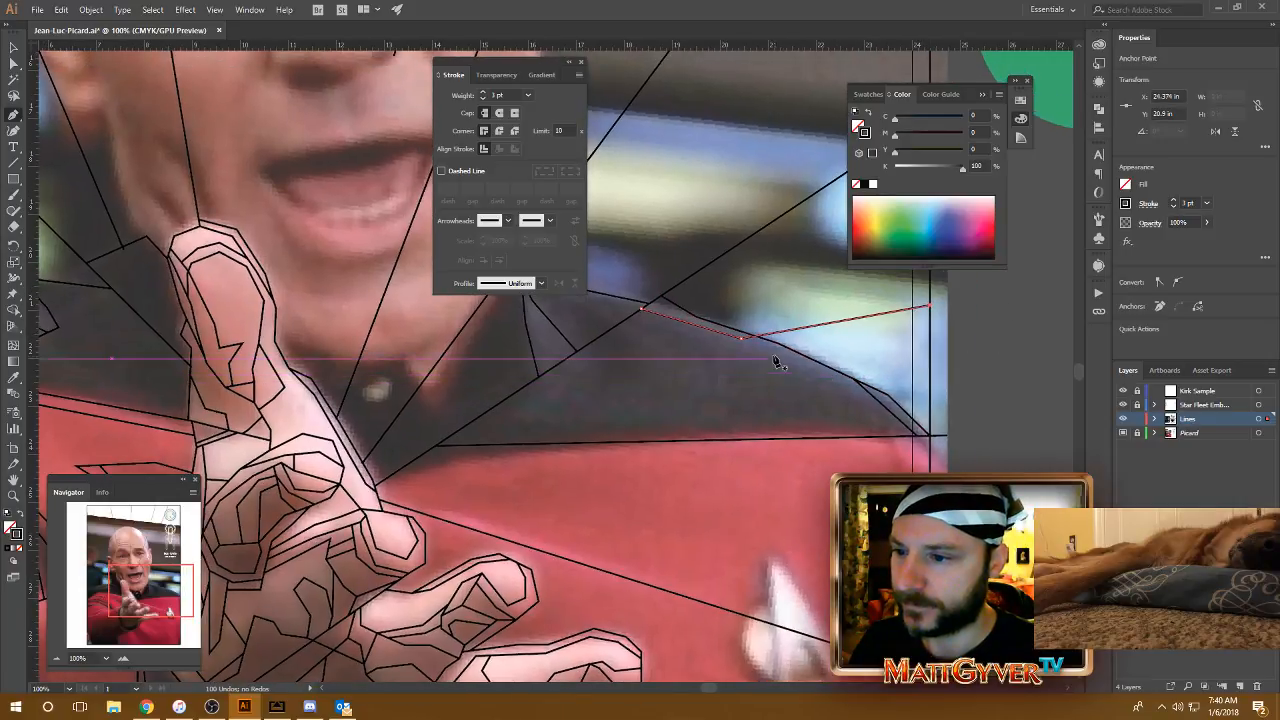
{"action": "left_click", "coordinate": [883, 407], "text": "ctrl"}
{"action": "left_click", "coordinate": [880, 405]}
{"action": "left_click", "coordinate": [804, 373]}
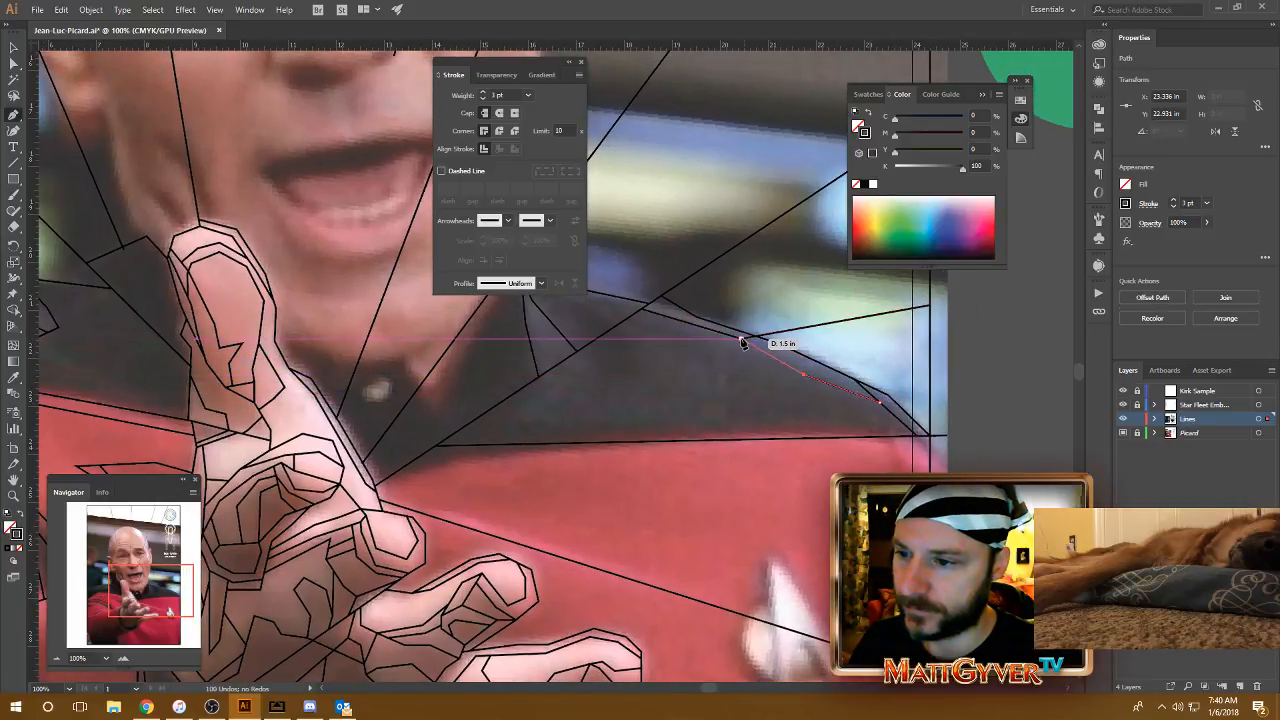
{"action": "left_click", "coordinate": [743, 339]}
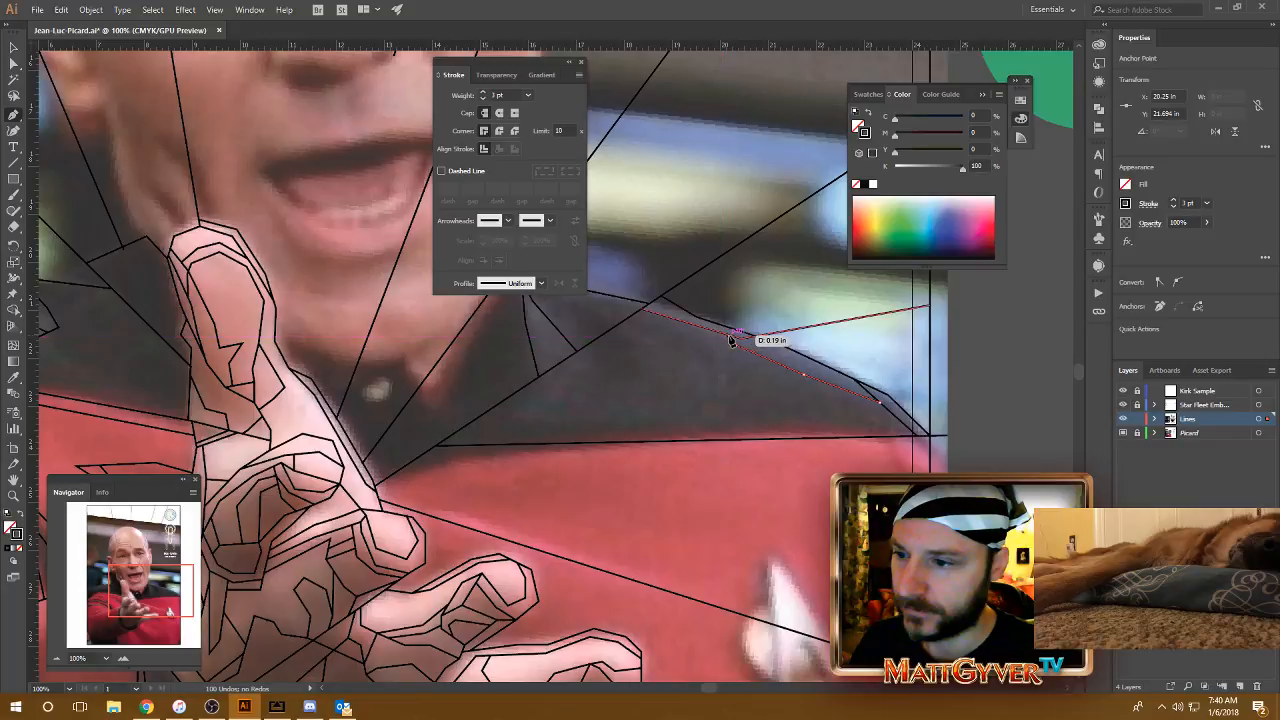
{"action": "left_click", "coordinate": [730, 335]}
Step: Draw a two-segment shading line across the black shoulder, from the lower diagonal ray down to the red seam
{"action": "left_click_drag", "start_coordinate": [781, 386], "coordinate": [860, 393]}
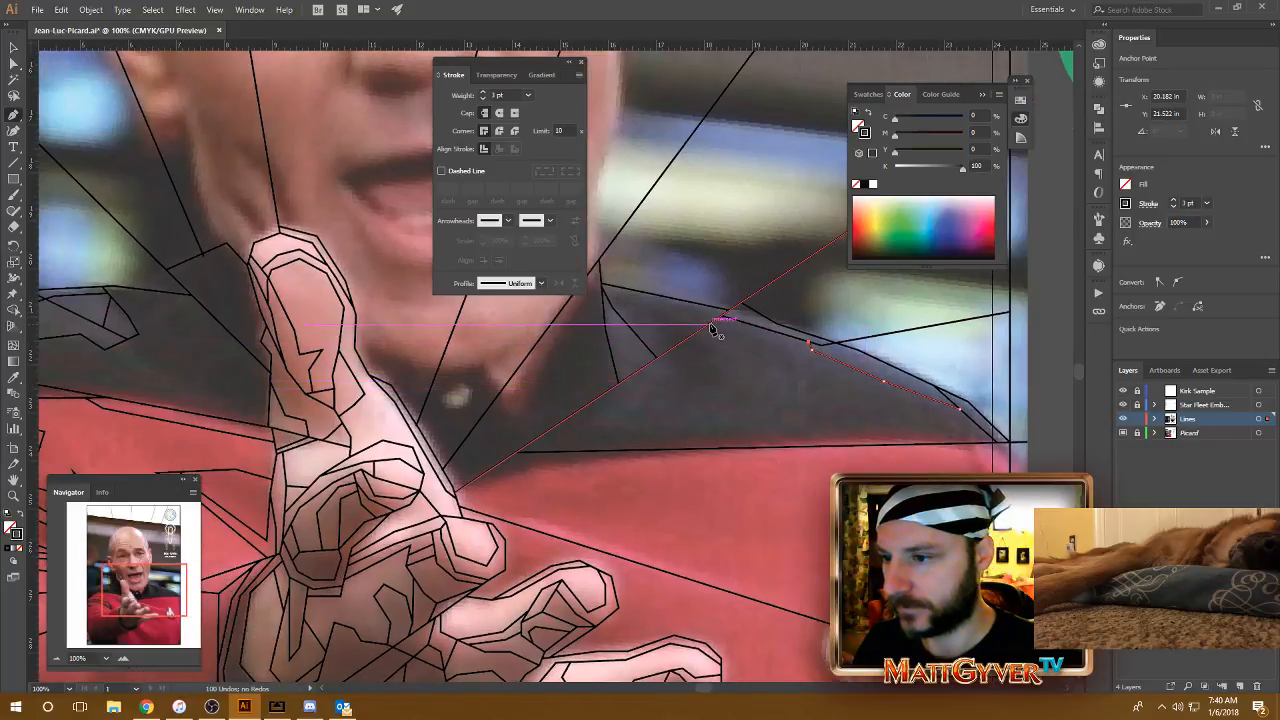
{"action": "left_click", "coordinate": [714, 327]}
{"action": "left_click", "coordinate": [801, 357]}
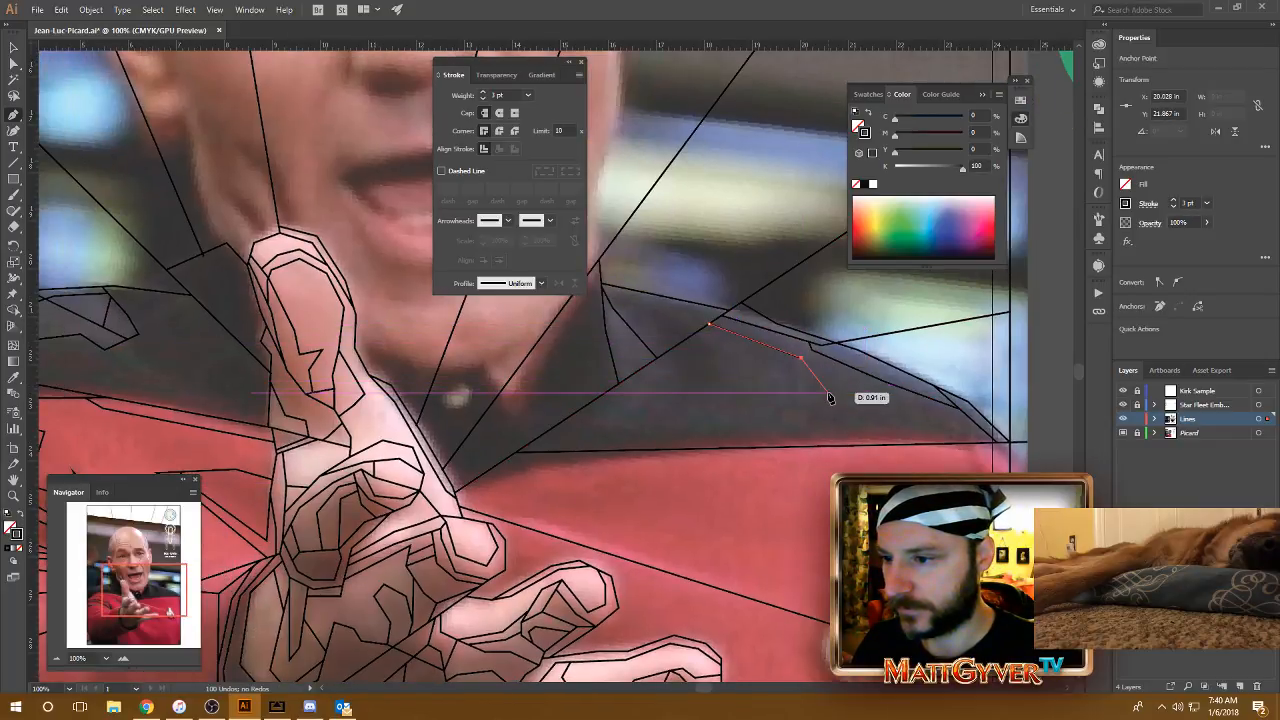
{"action": "left_click", "coordinate": [874, 445]}
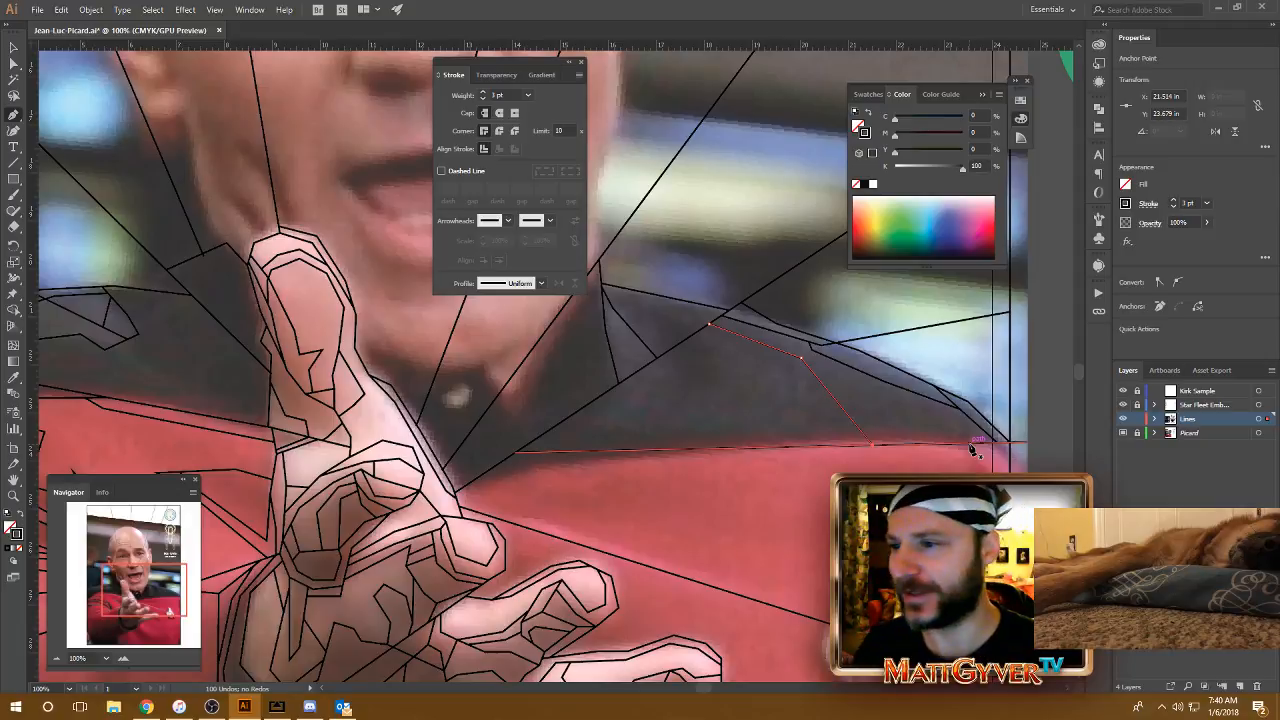
Step: Draw a line from the collar's upper edge down to the lower diagonal ray, dividing the area beside the collar
{"action": "scroll", "coordinate": [780, 301], "scroll_direction": "left", "scroll_amount": 1}
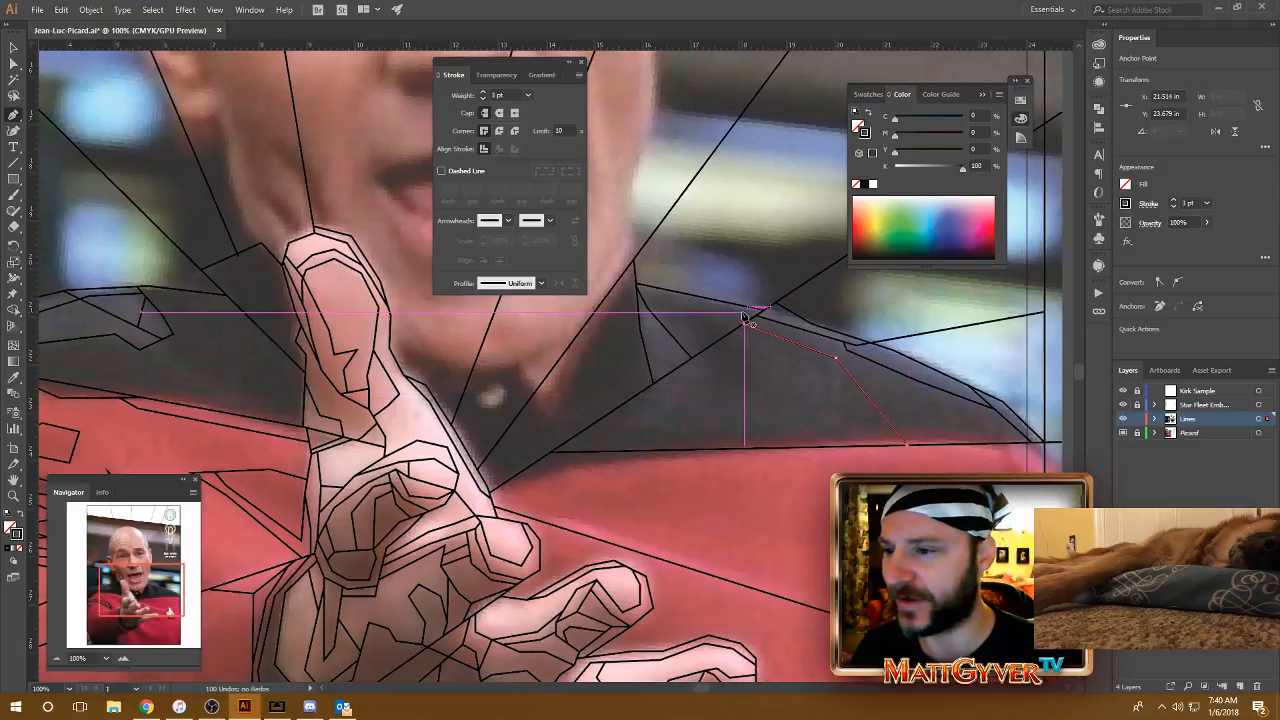
{"action": "left_click", "coordinate": [666, 295]}
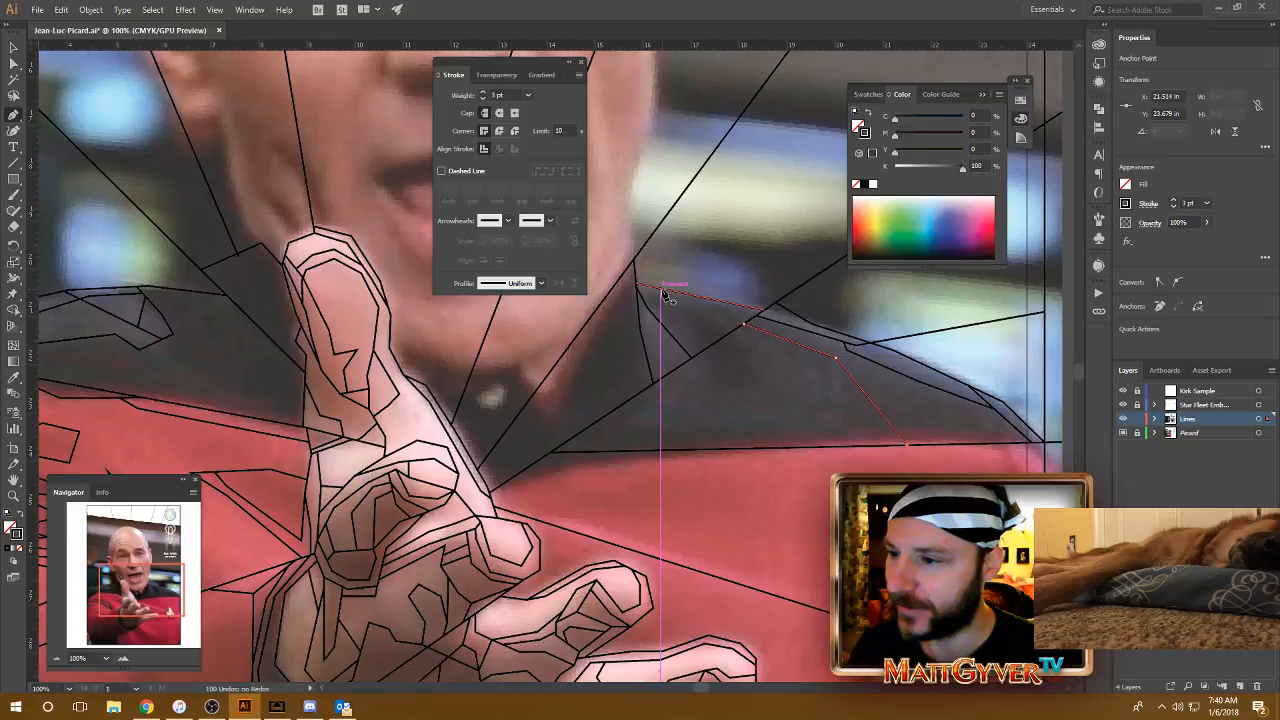
{"action": "left_click", "coordinate": [733, 333]}
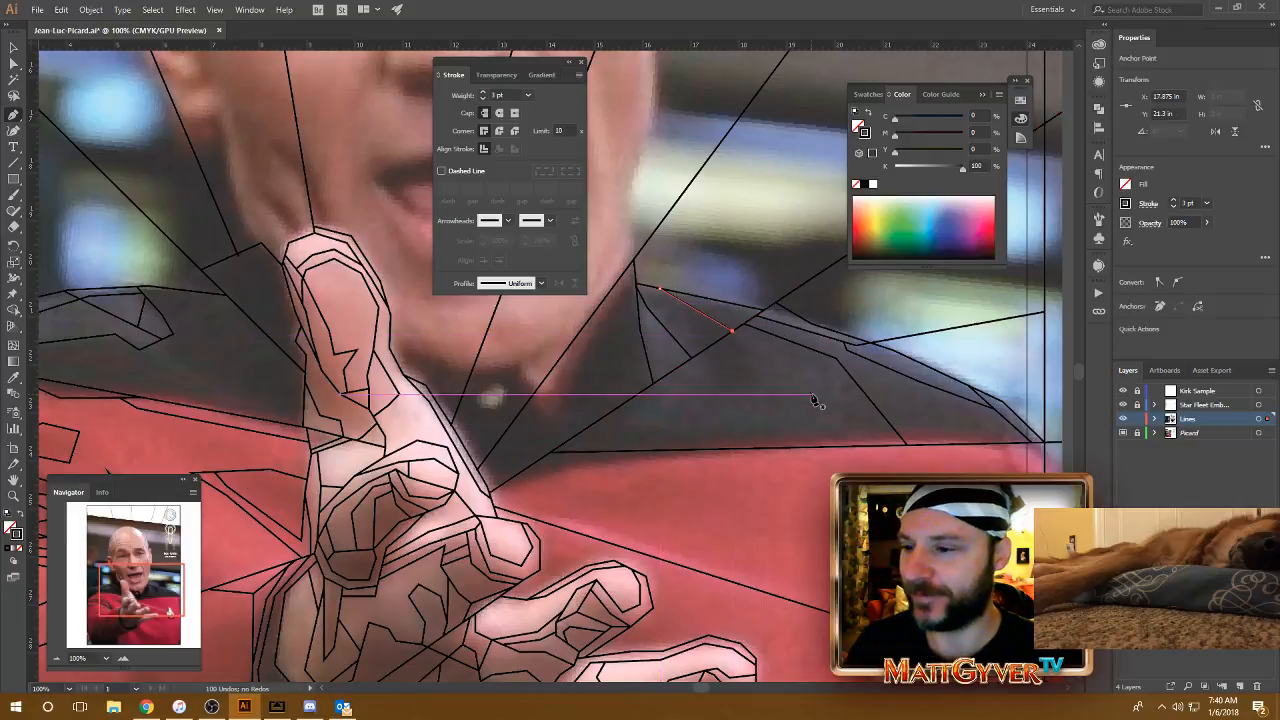
Step: Undo the last collar line and draw a two-segment shading line from near the collar's tip down to the lower diagonal ray instead
{"action": "left_click_drag", "start_coordinate": [813, 398], "coordinate": [839, 397]}
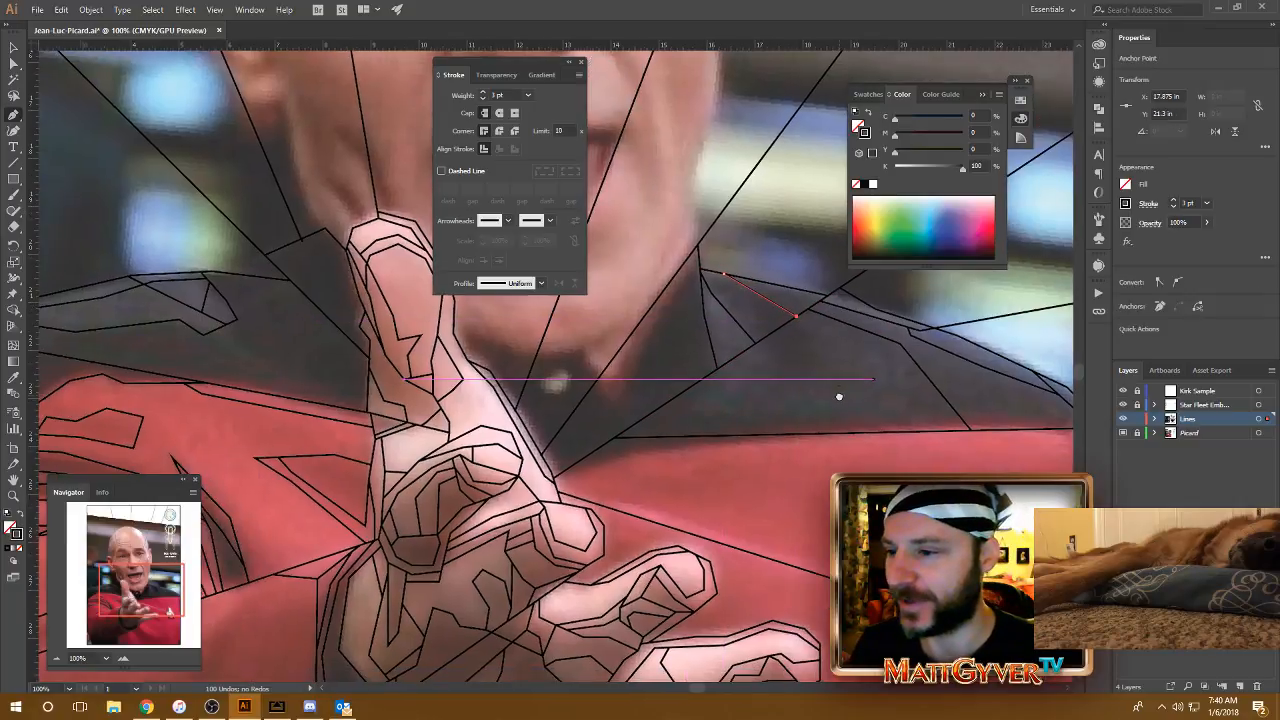
{"action": "key", "text": "ctrl+z"}
{"action": "key", "text": "ctrl+z"}
{"action": "left_click", "coordinate": [707, 269]}
{"action": "left_click", "coordinate": [763, 337]}
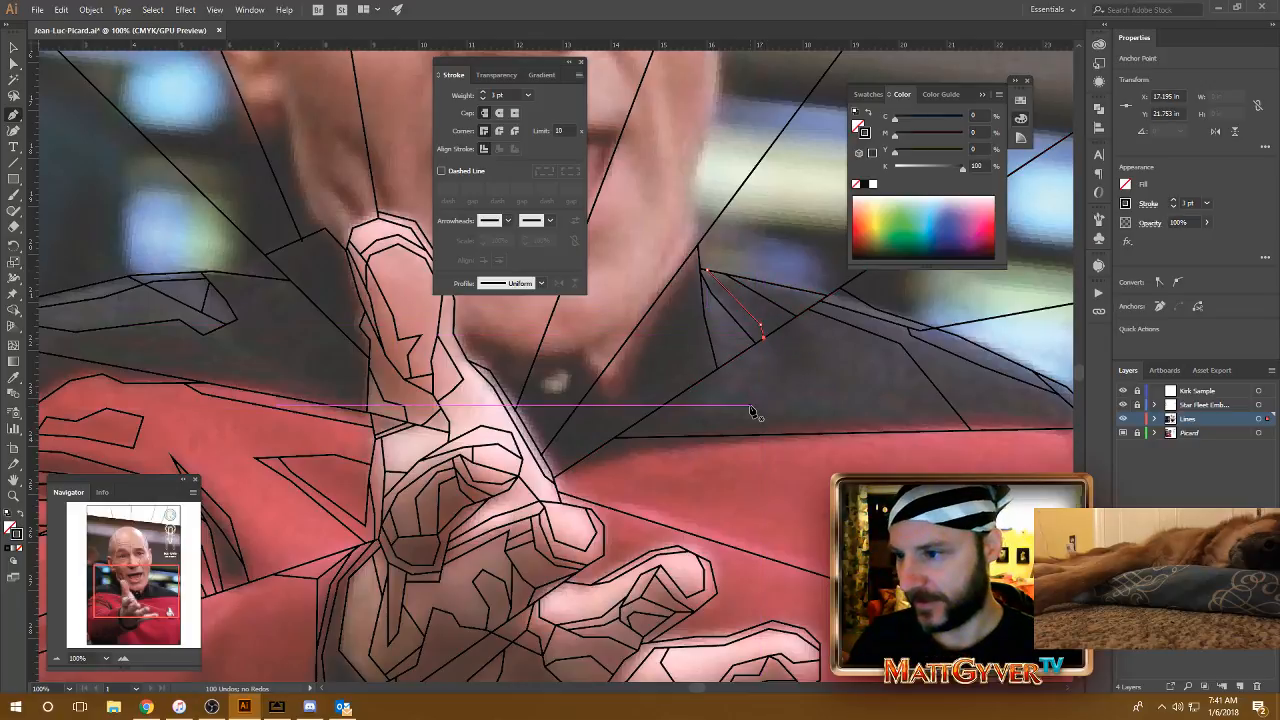
Step: Trace the collar's inner edge from its tip down to the V-shaped point and back up to the chin in three segments
{"action": "left_click_drag", "start_coordinate": [735, 421], "coordinate": [756, 404]}
{"action": "left_click", "coordinate": [759, 242]}
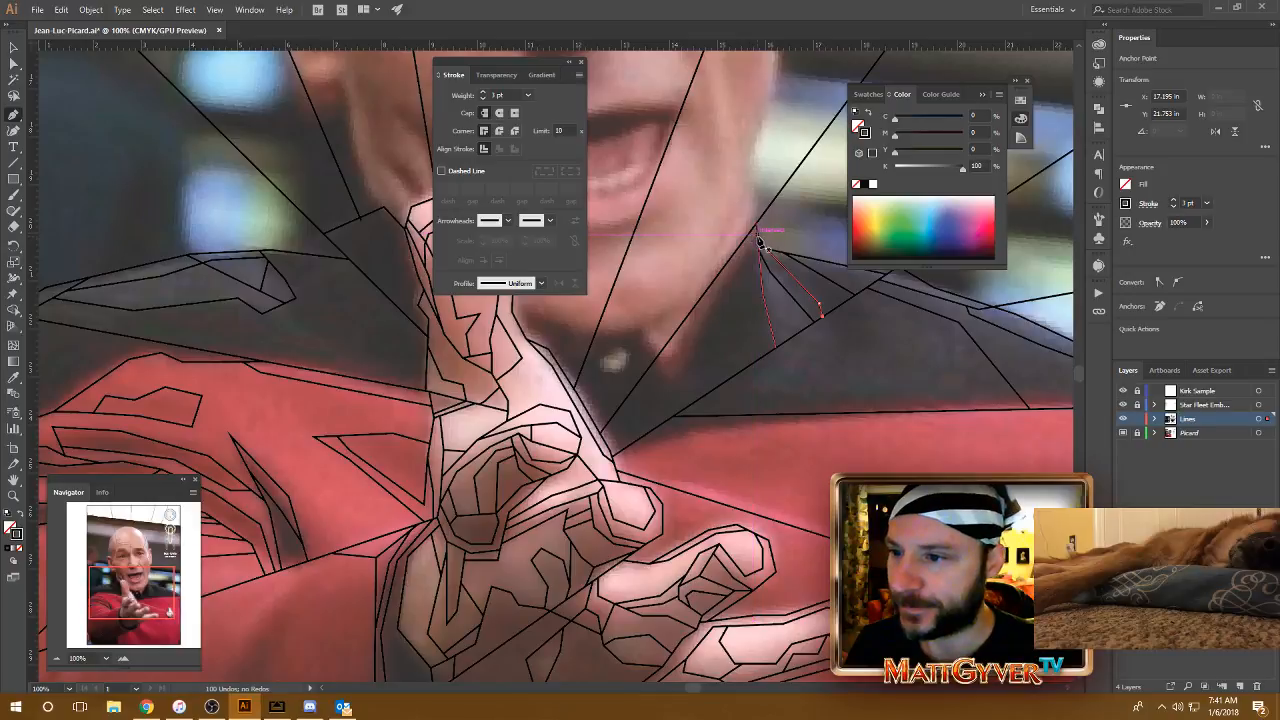
{"action": "left_click", "coordinate": [759, 237]}
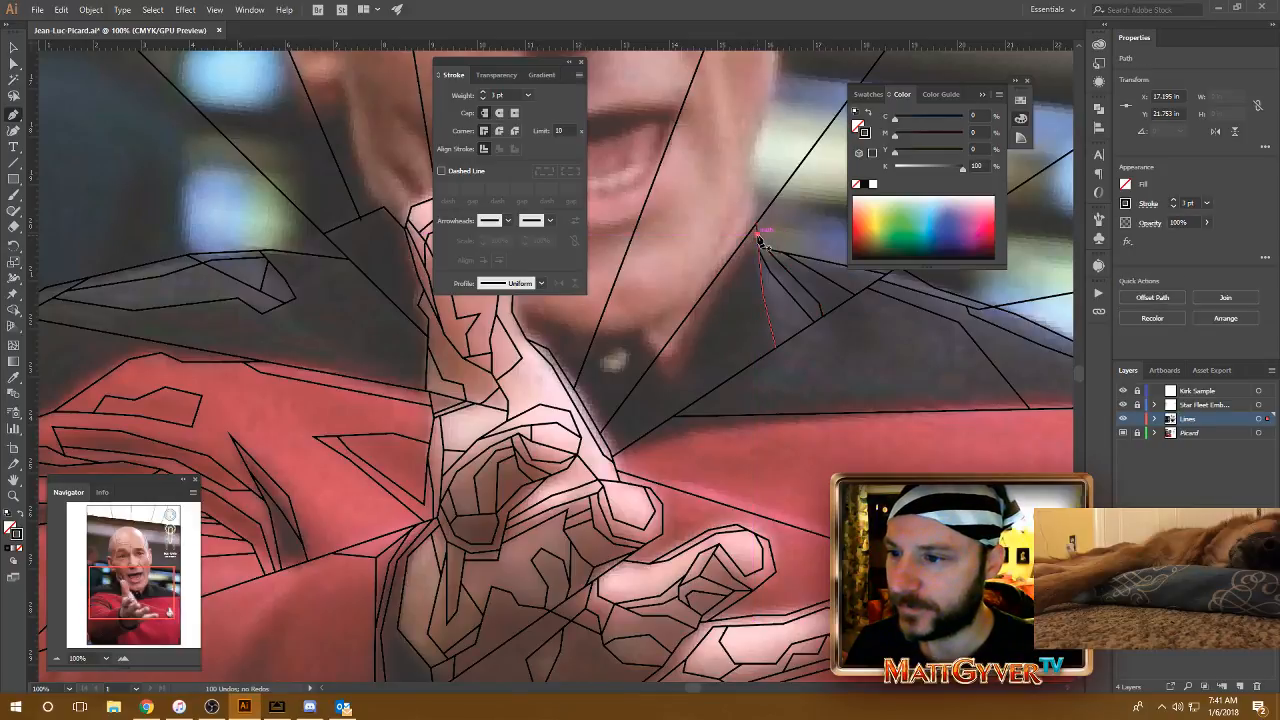
{"action": "left_click", "coordinate": [698, 330]}
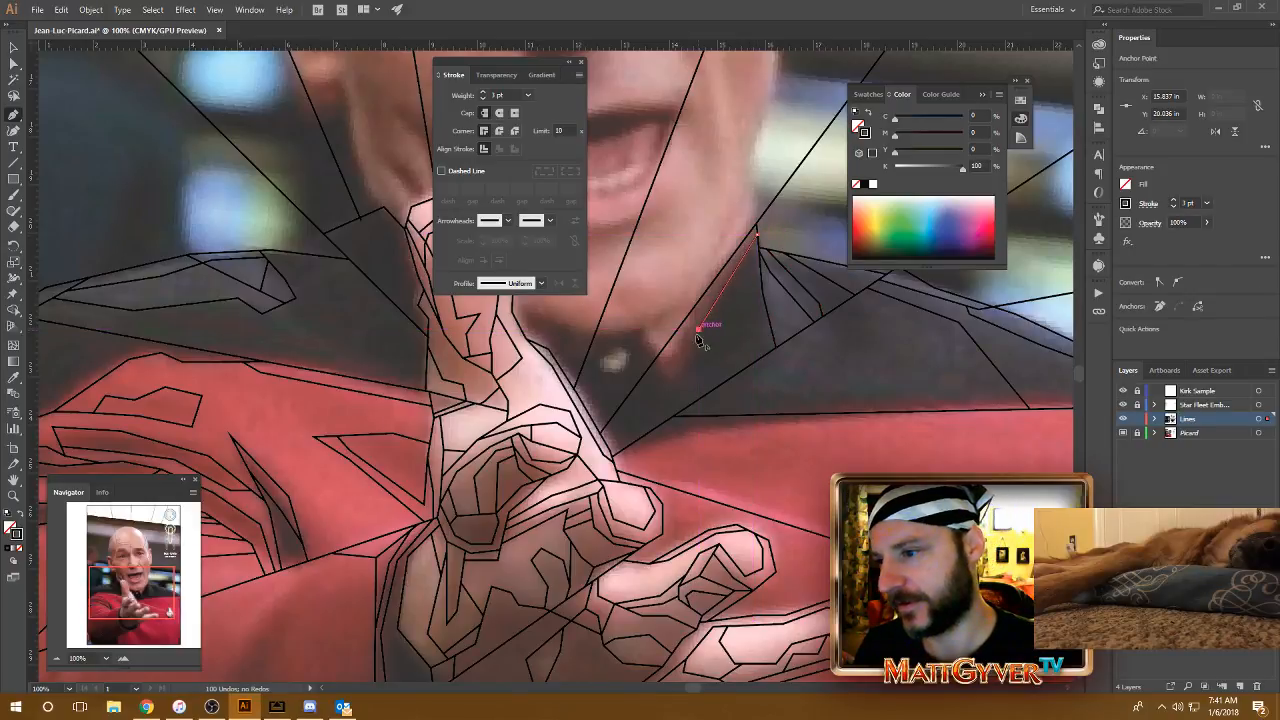
{"action": "left_click", "coordinate": [672, 395]}
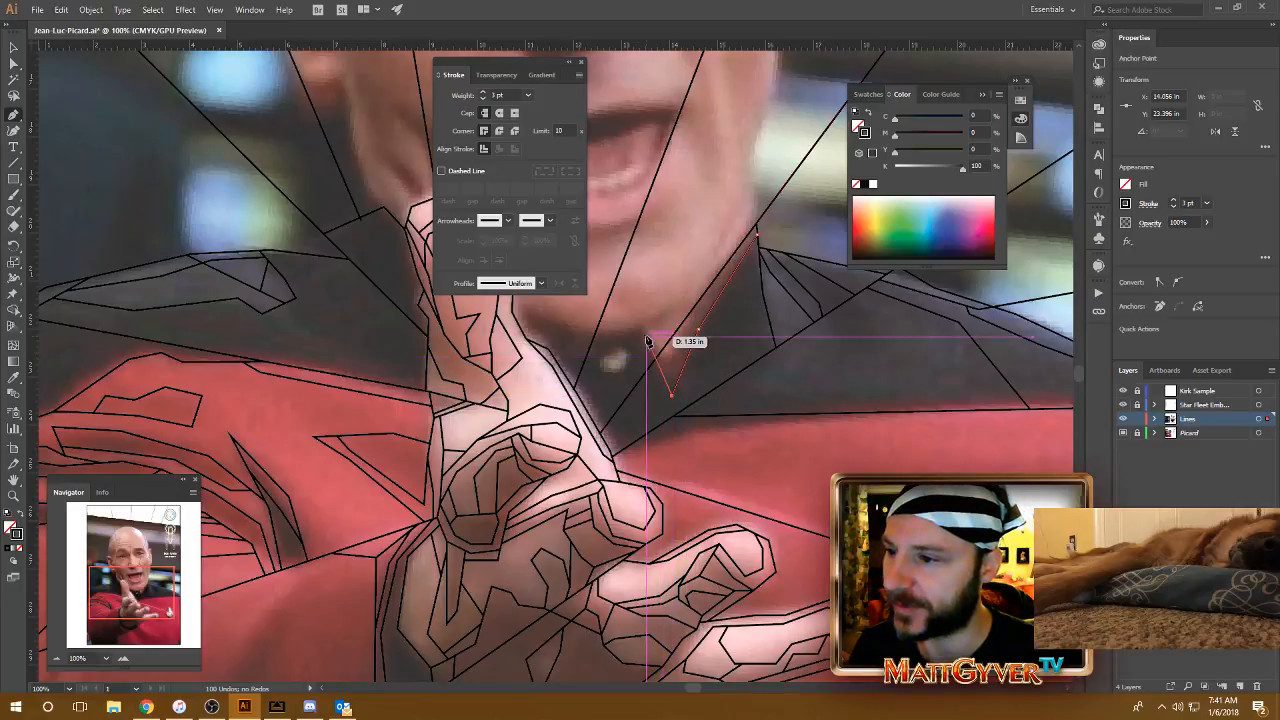
{"action": "left_click", "coordinate": [641, 330]}
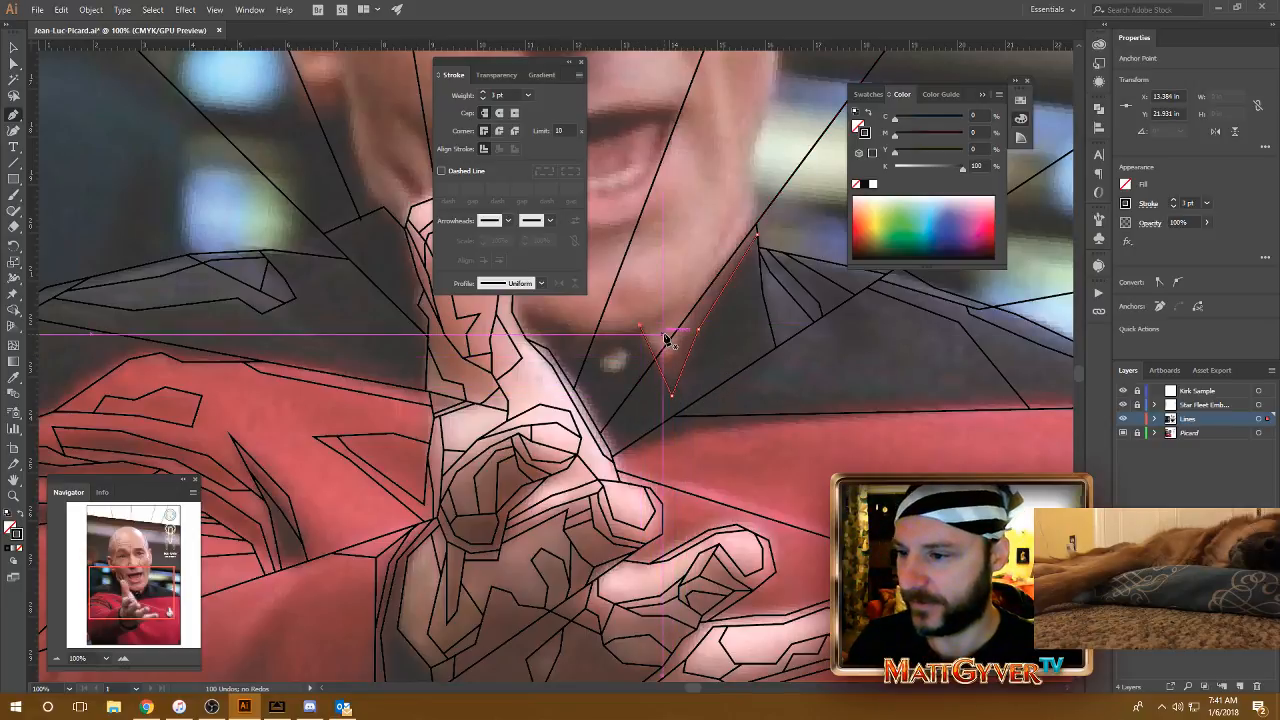
Step: Trace the upper edge of the red uniform in two segments from the hand to the existing seam line
{"action": "mouse_move", "coordinate": [740, 377]}
{"action": "left_mouse_down"}
{"action": "mouse_move", "coordinate": [713, 330]}
{"action": "mouse_move", "coordinate": [754, 328]}
{"action": "mouse_move", "coordinate": [743, 383]}
{"action": "left_mouse_up"}
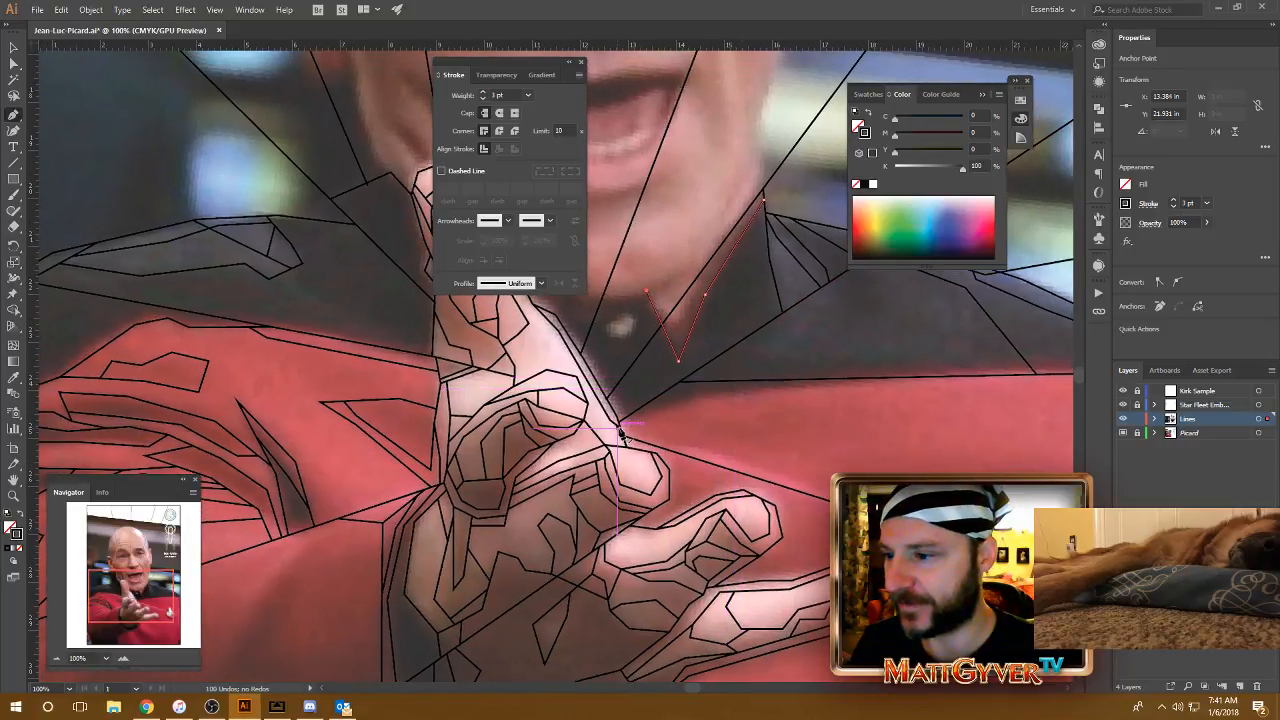
{"action": "left_click", "coordinate": [619, 427]}
{"action": "left_click", "coordinate": [698, 398]}
{"action": "left_click_drag", "start_coordinate": [778, 394], "coordinate": [600, 402]}
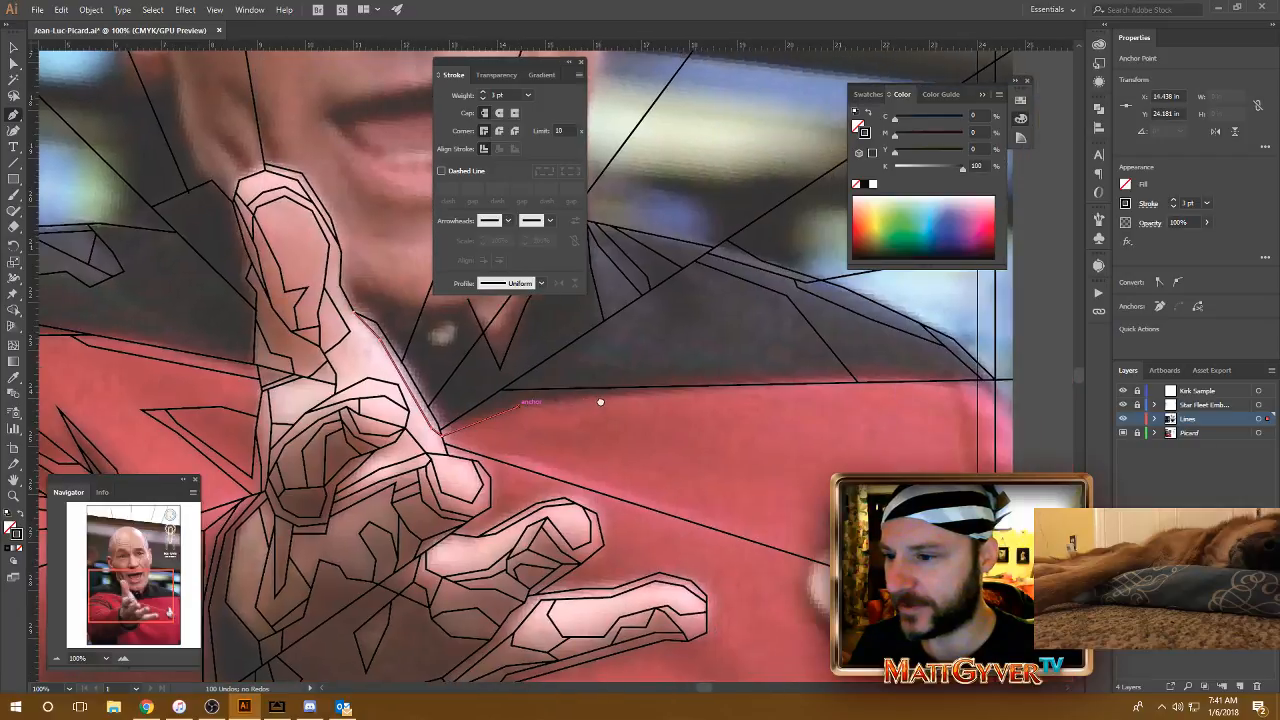
{"action": "left_click", "coordinate": [754, 388]}
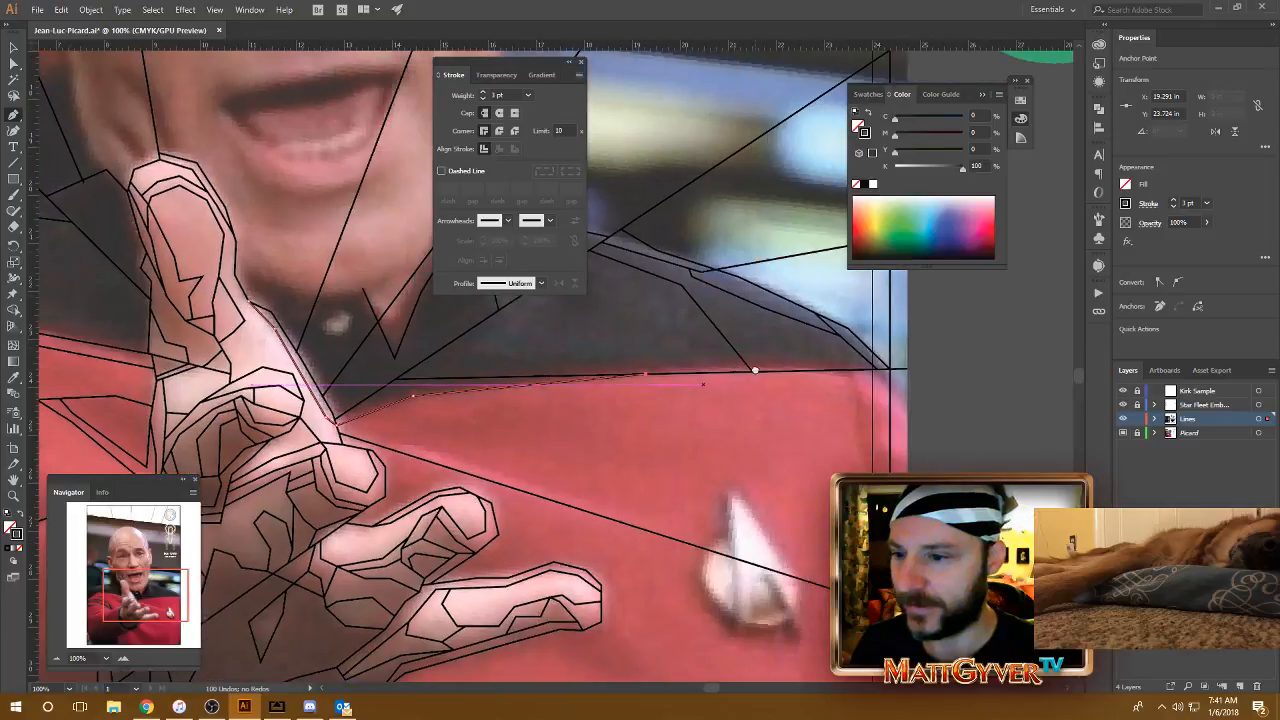
Step: Extend the red seam line to the inner border line, back up to the shoulder shading line and down to the seam again
{"action": "left_click_drag", "start_coordinate": [754, 390], "coordinate": [649, 379]}
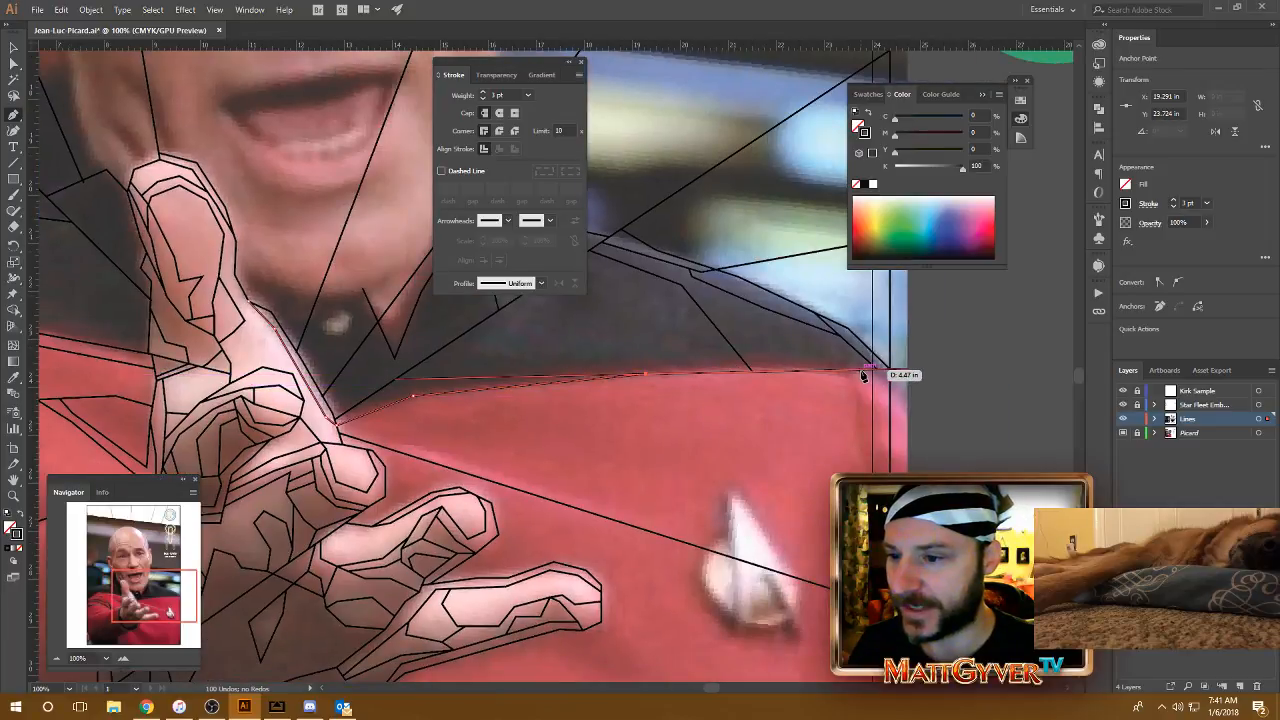
{"action": "left_click", "coordinate": [789, 371]}
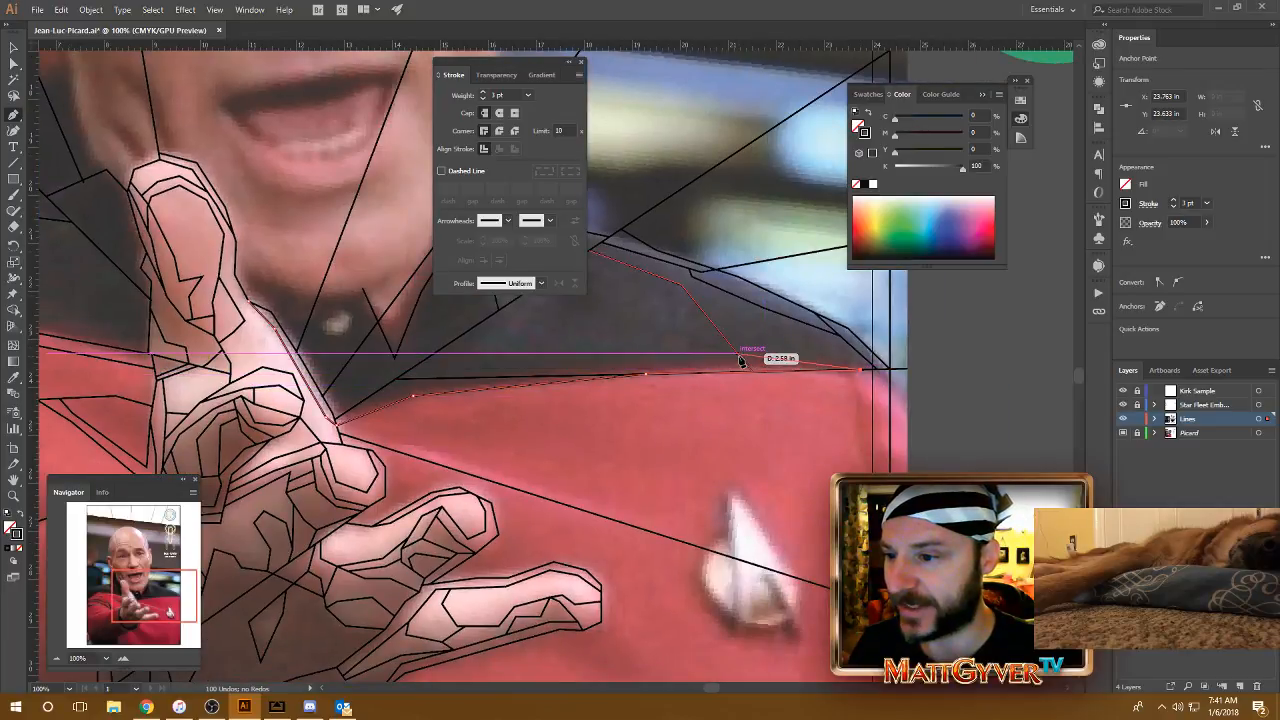
{"action": "left_click", "coordinate": [738, 355]}
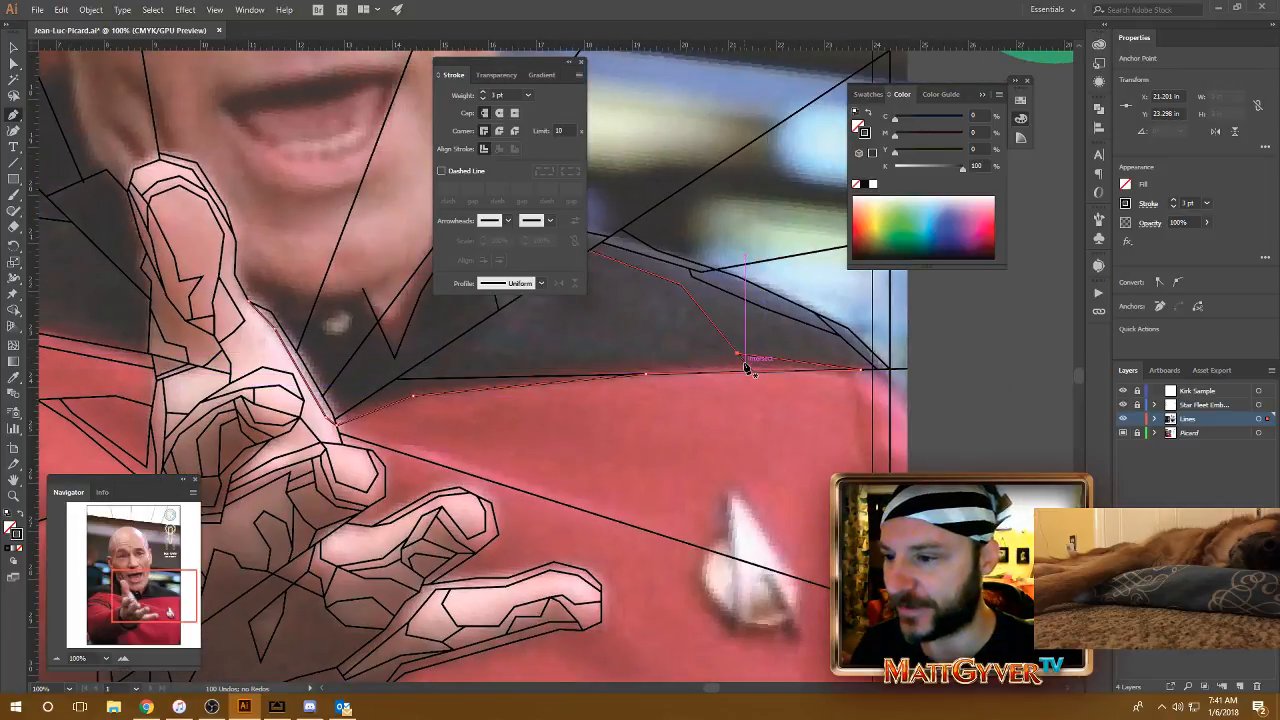
{"action": "left_click", "coordinate": [651, 373]}
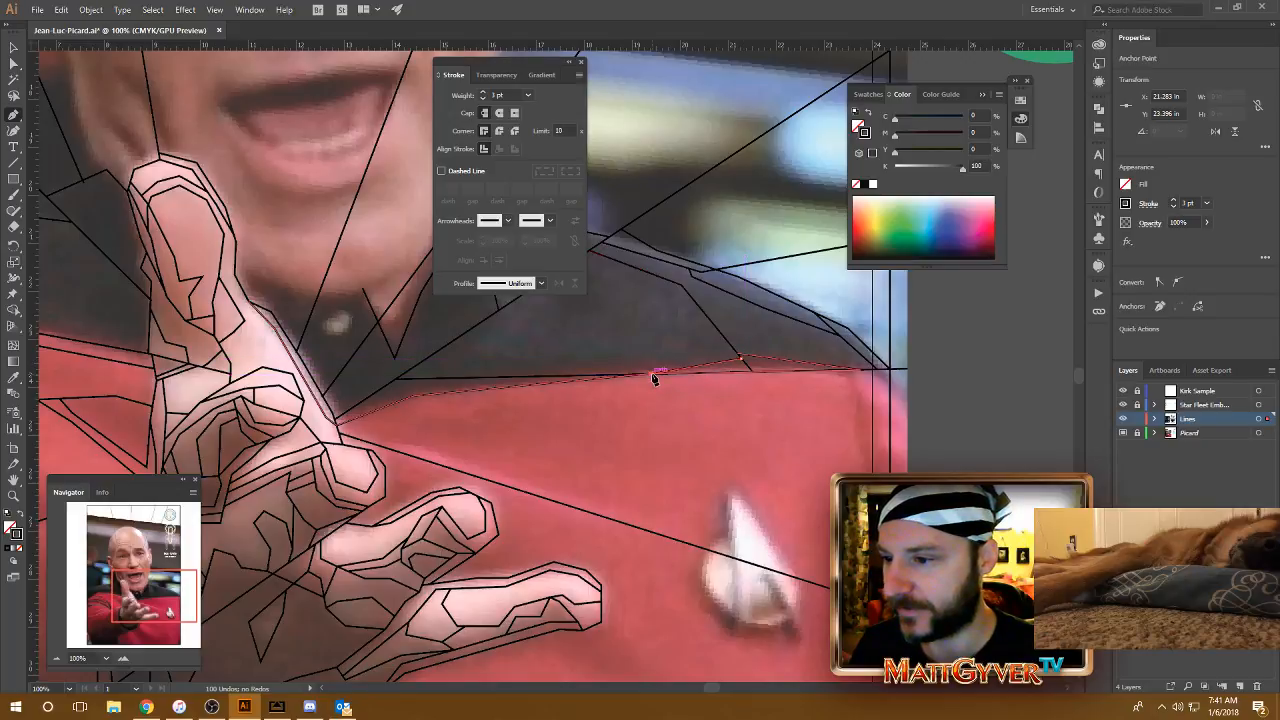
Step: Outline the five-segment shadow hanging below the lower diagonal ray on the black shoulder, starting and ending on the ray
{"action": "scroll", "coordinate": [809, 380], "scroll_direction": "left", "scroll_amount": 5}
{"action": "scroll", "coordinate": [809, 380], "scroll_direction": "up", "scroll_amount": 1}
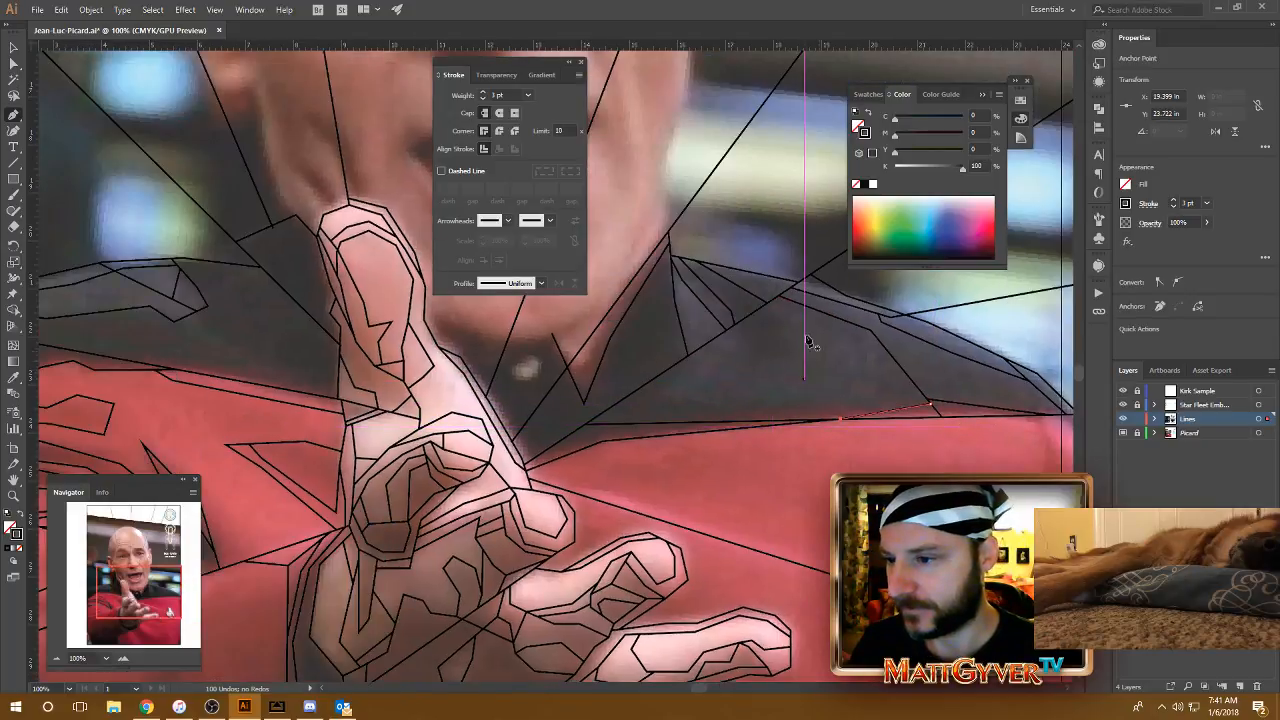
{"action": "left_click", "coordinate": [739, 322]}
{"action": "left_click", "coordinate": [741, 357]}
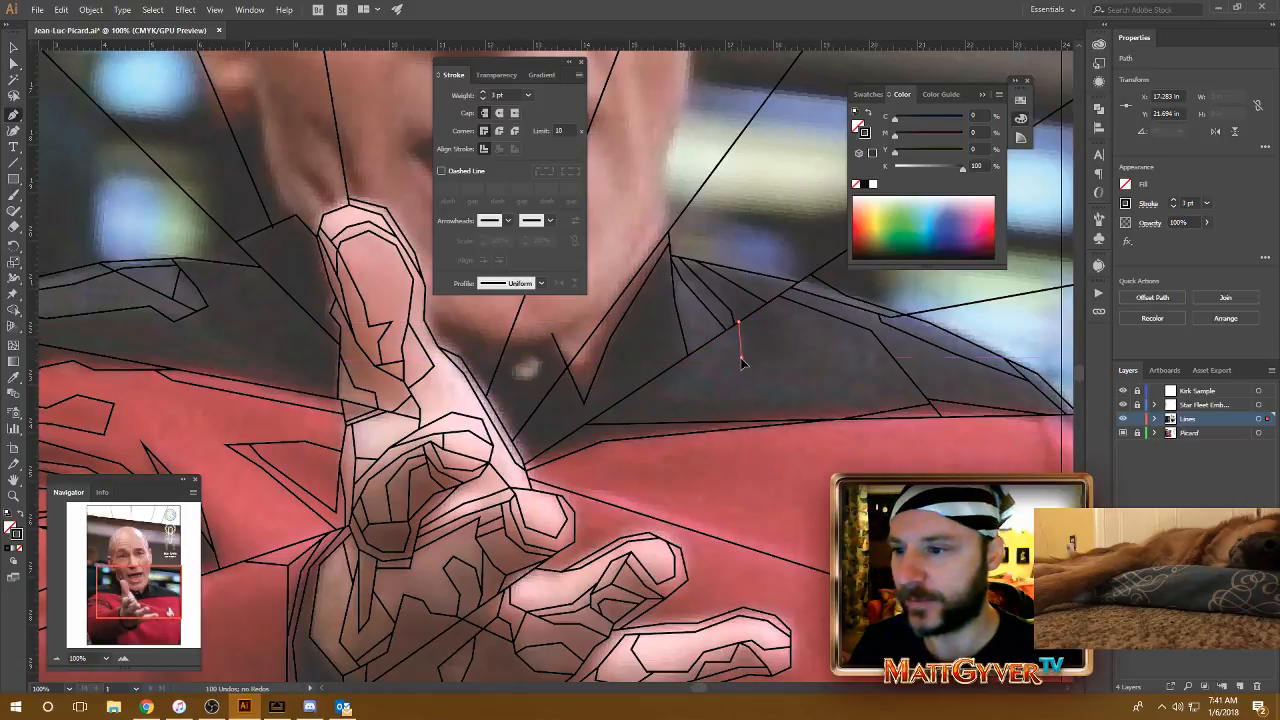
{"action": "left_click", "coordinate": [772, 386]}
{"action": "left_click", "coordinate": [797, 365]}
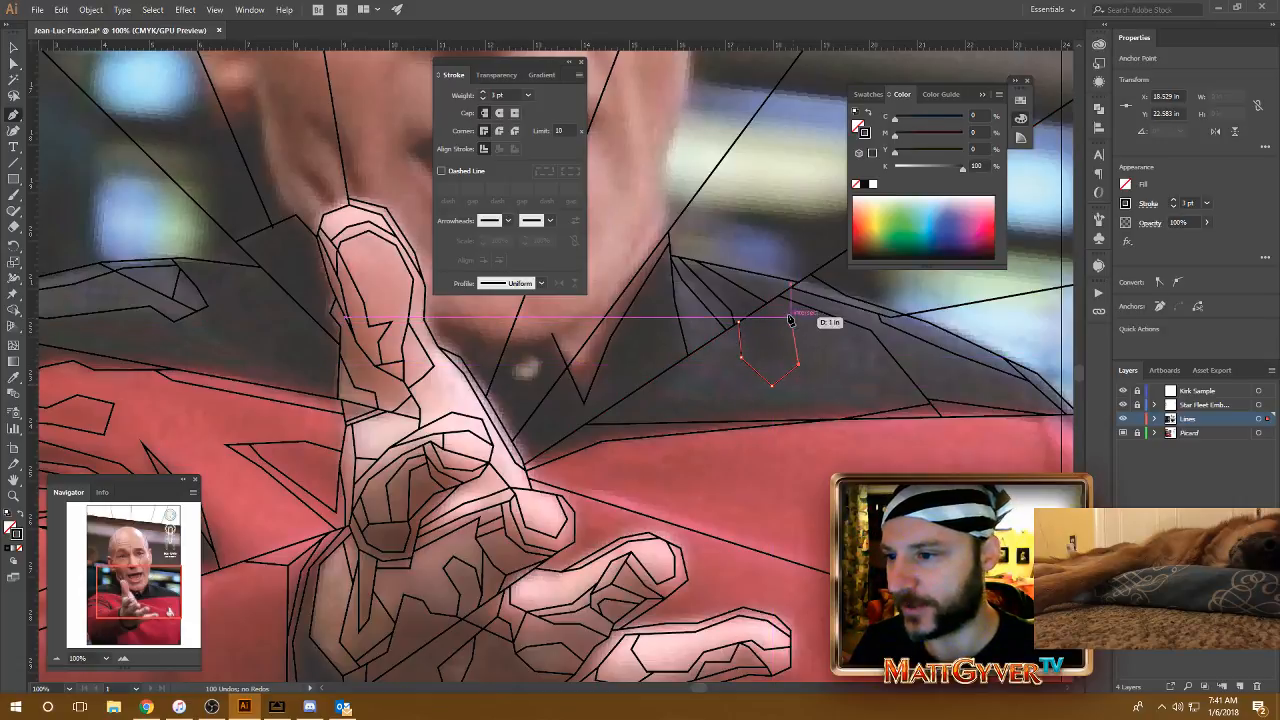
{"action": "left_click", "coordinate": [779, 315]}
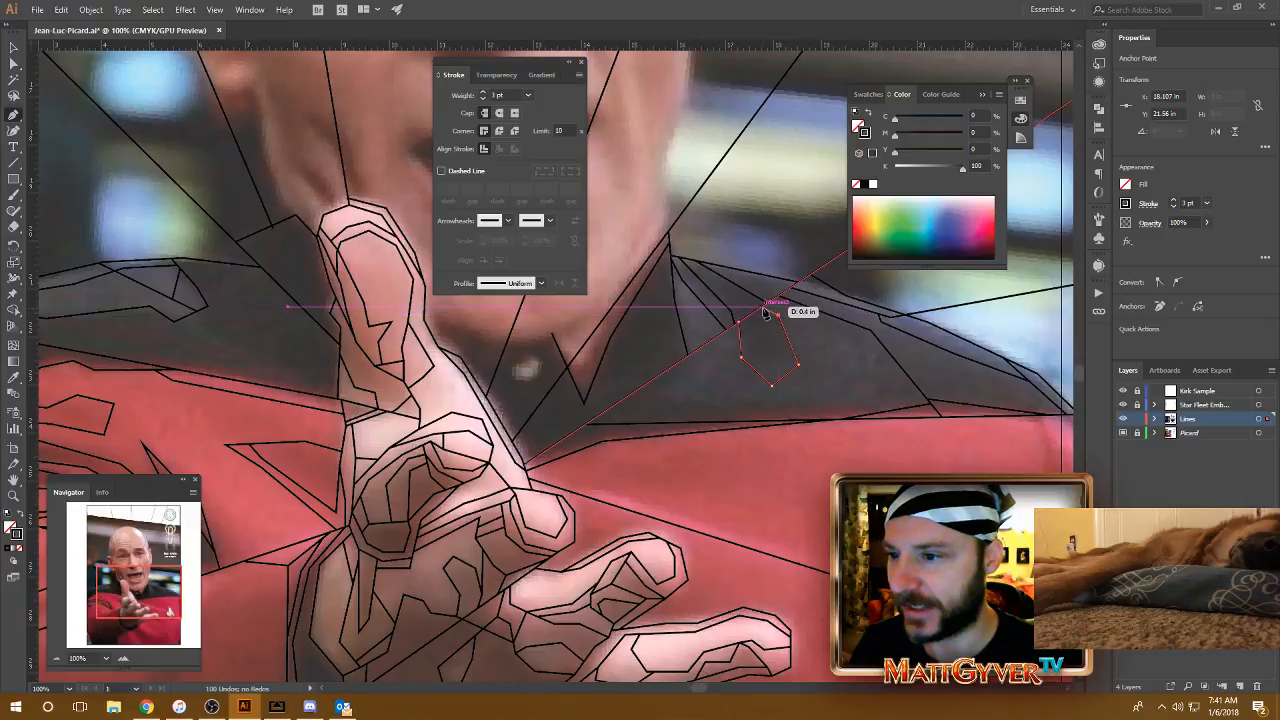
{"action": "left_click", "coordinate": [762, 307]}
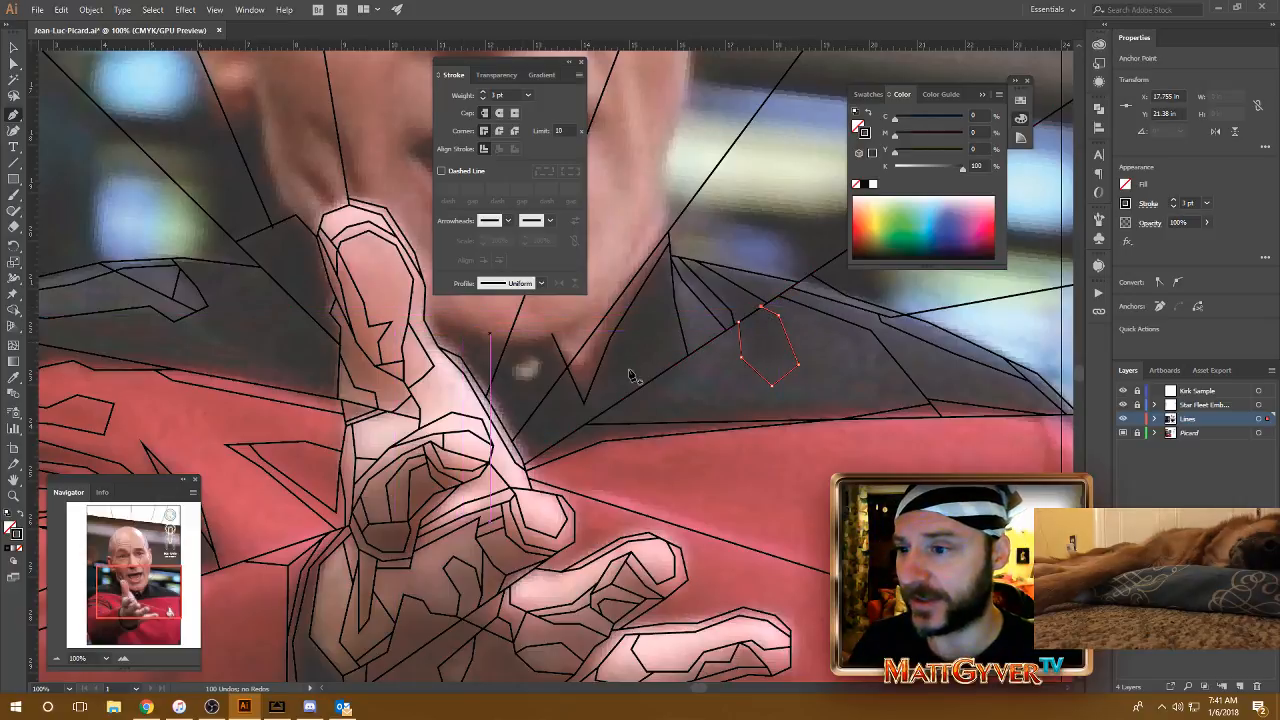
Step: Draw a single line from the collar's fold line down to the lower diagonal ray
{"action": "left_click_drag", "start_coordinate": [860, 425], "coordinate": [849, 392]}
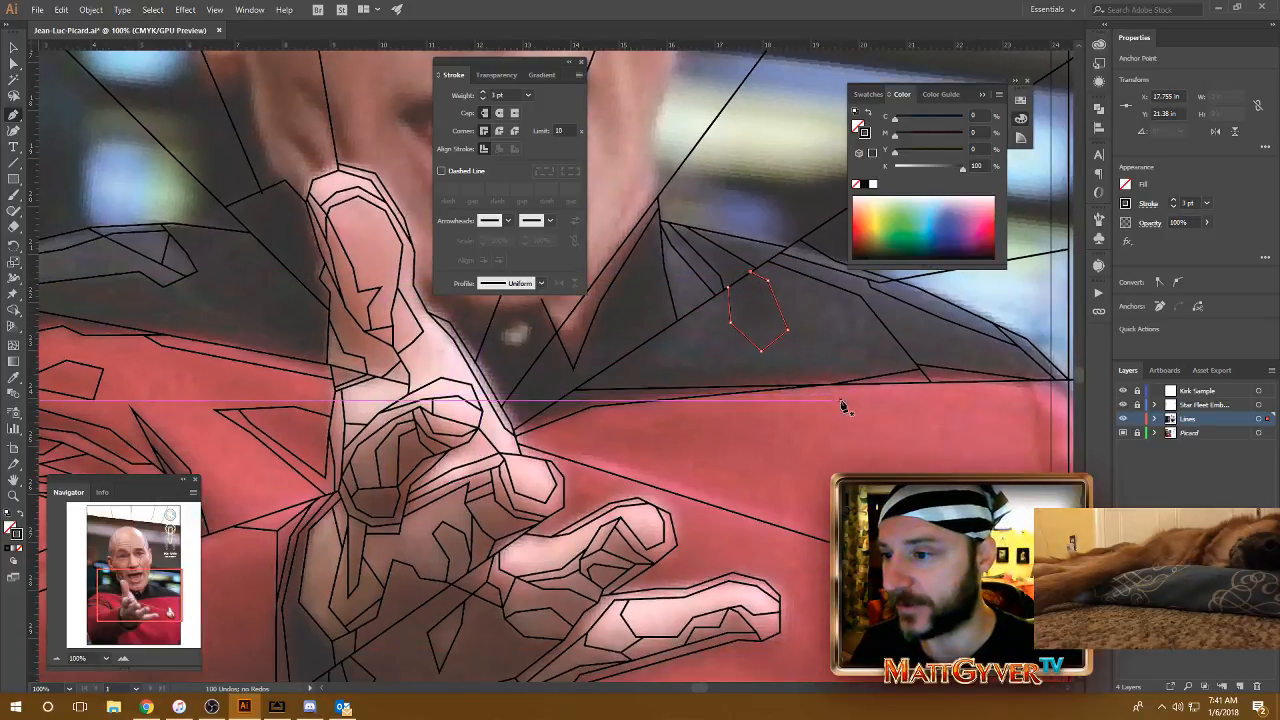
{"action": "left_click", "coordinate": [664, 271]}
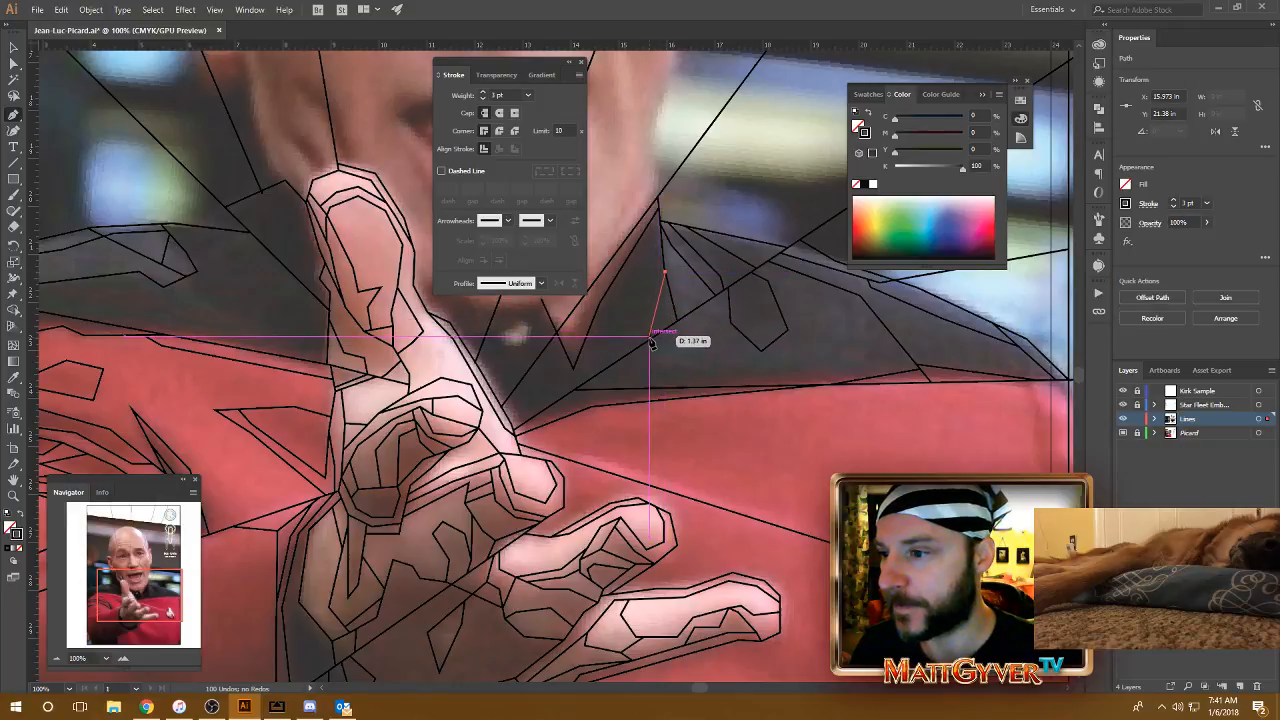
{"action": "left_click", "coordinate": [650, 343]}
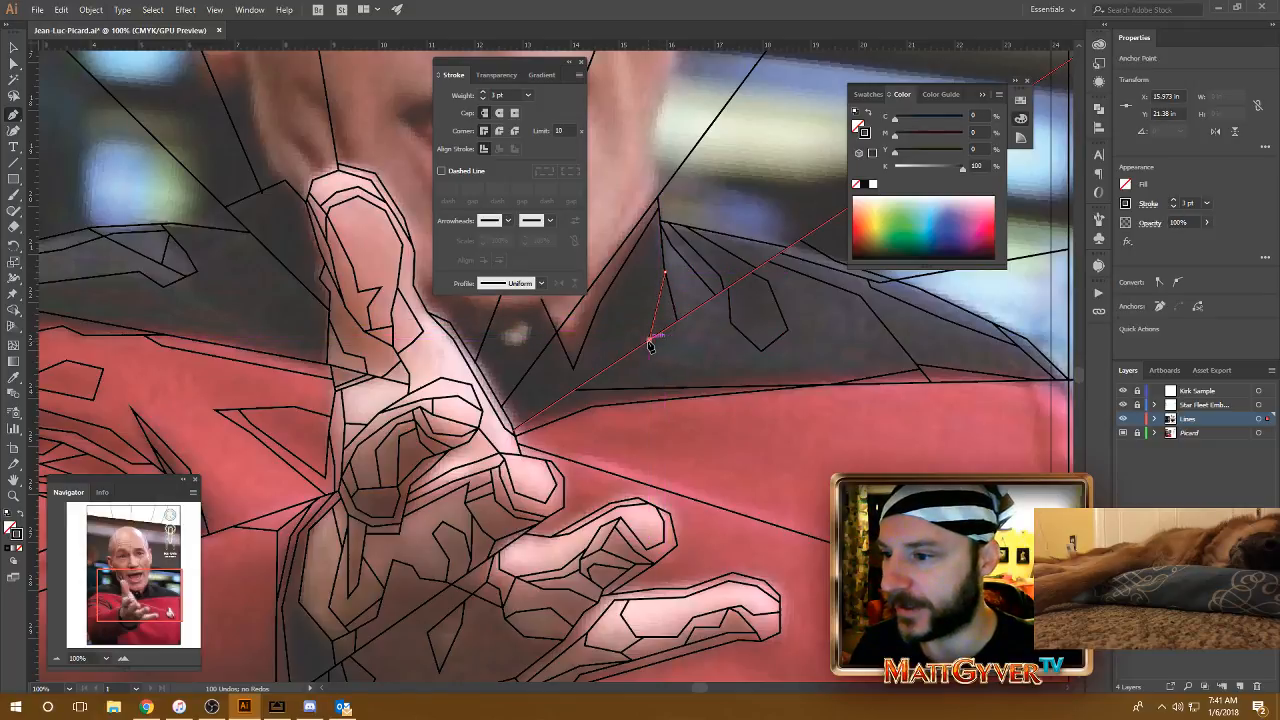
{"action": "left_click", "coordinate": [867, 95]}
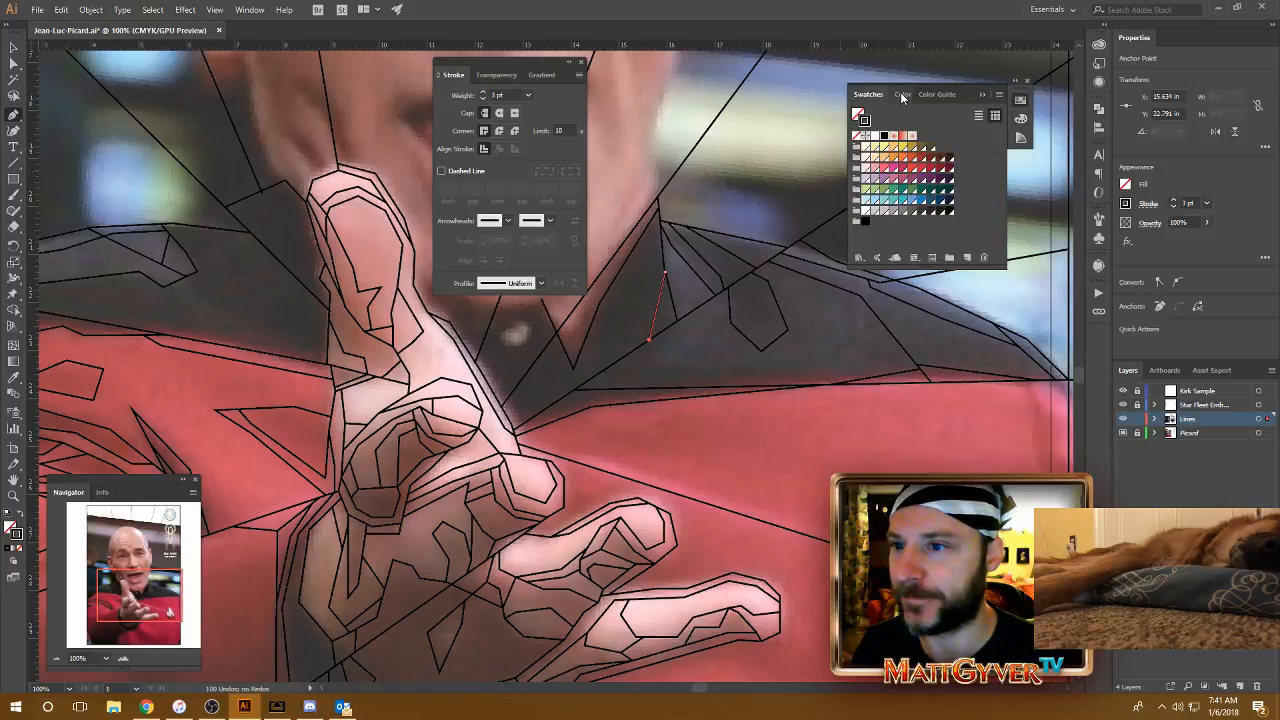
{"action": "left_click", "coordinate": [902, 95]}
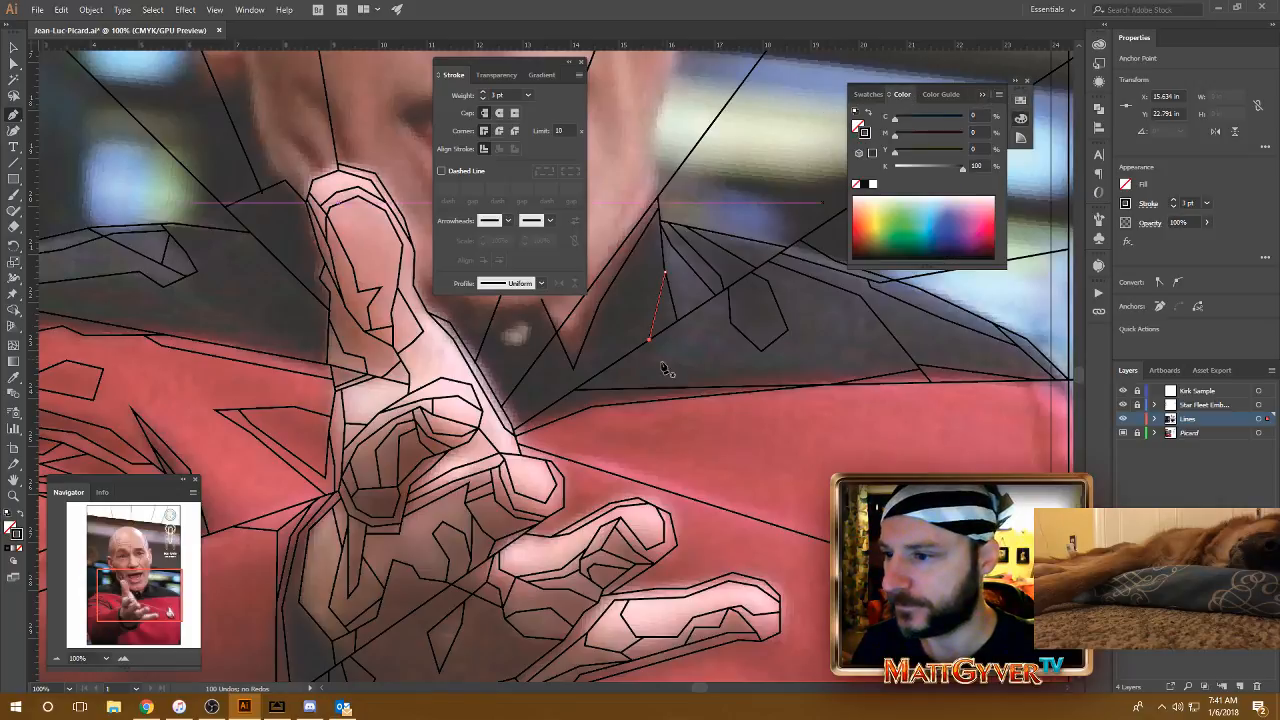
Step: Outline the shading above the red seam with two segments from the diagonal ray to the seam and two segments running back along the seam
{"action": "left_click_drag", "start_coordinate": [662, 374], "coordinate": [652, 376]}
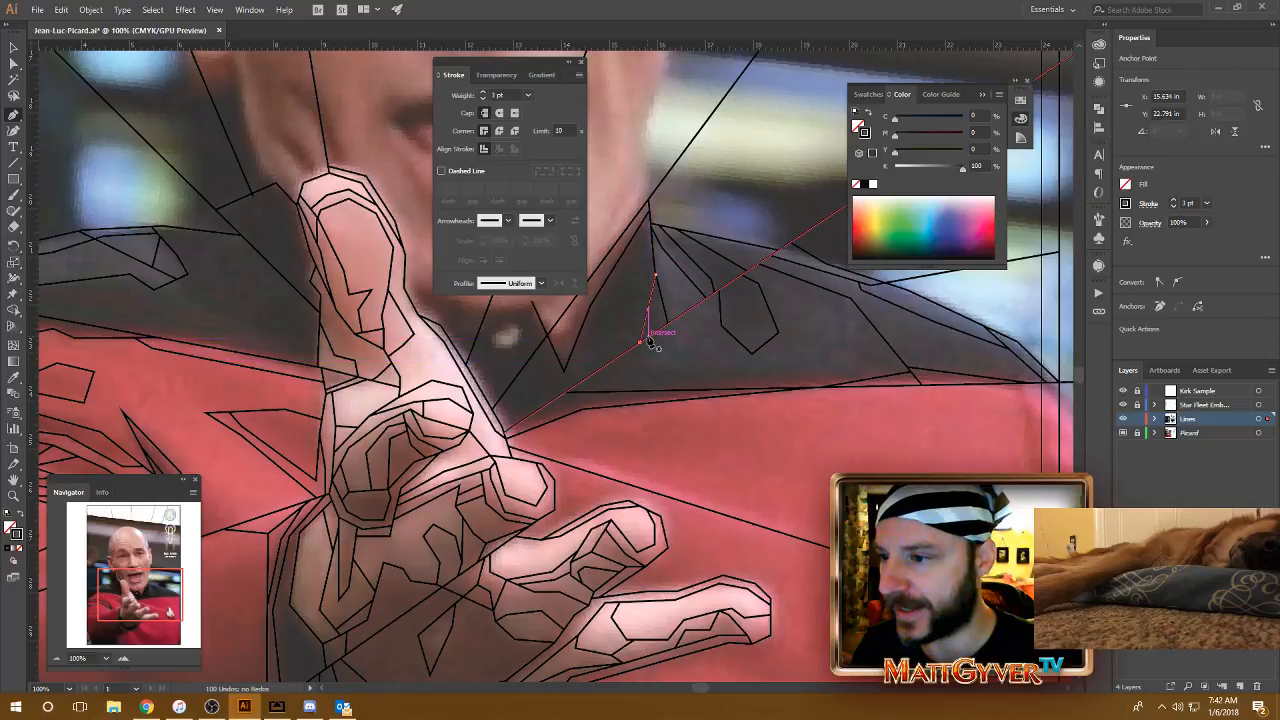
{"action": "left_click", "coordinate": [647, 338]}
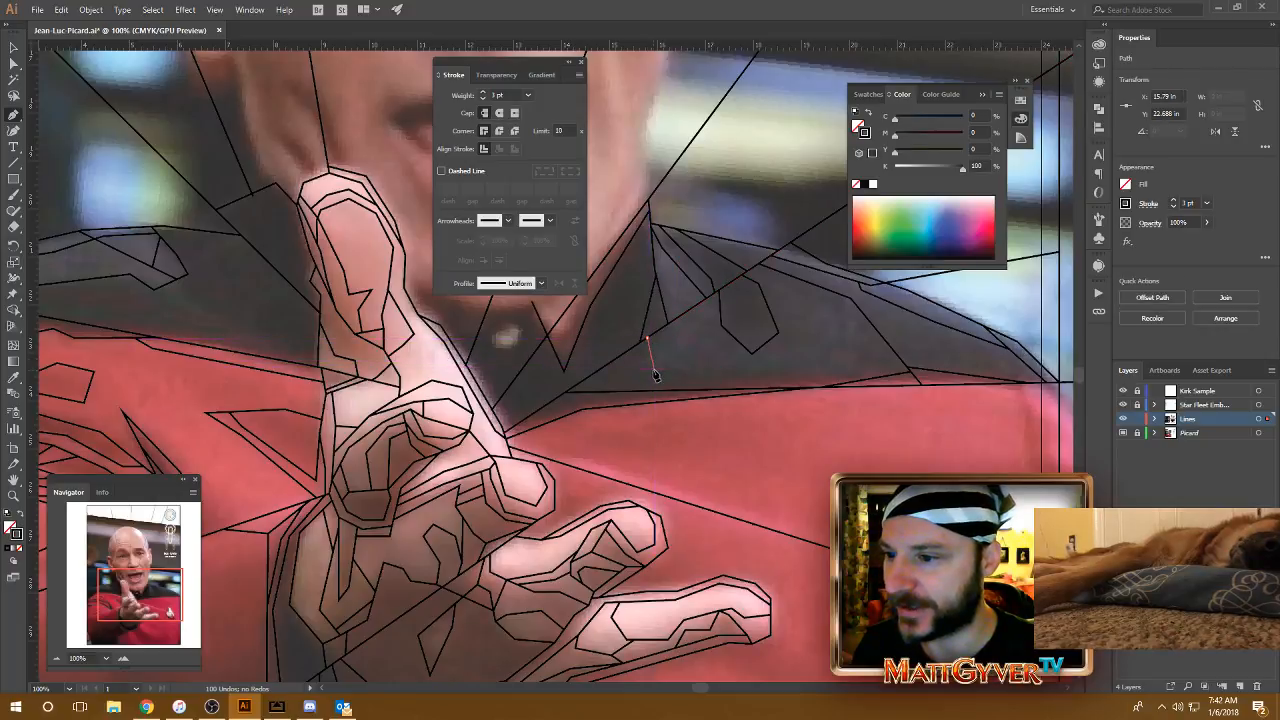
{"action": "left_click", "coordinate": [654, 372]}
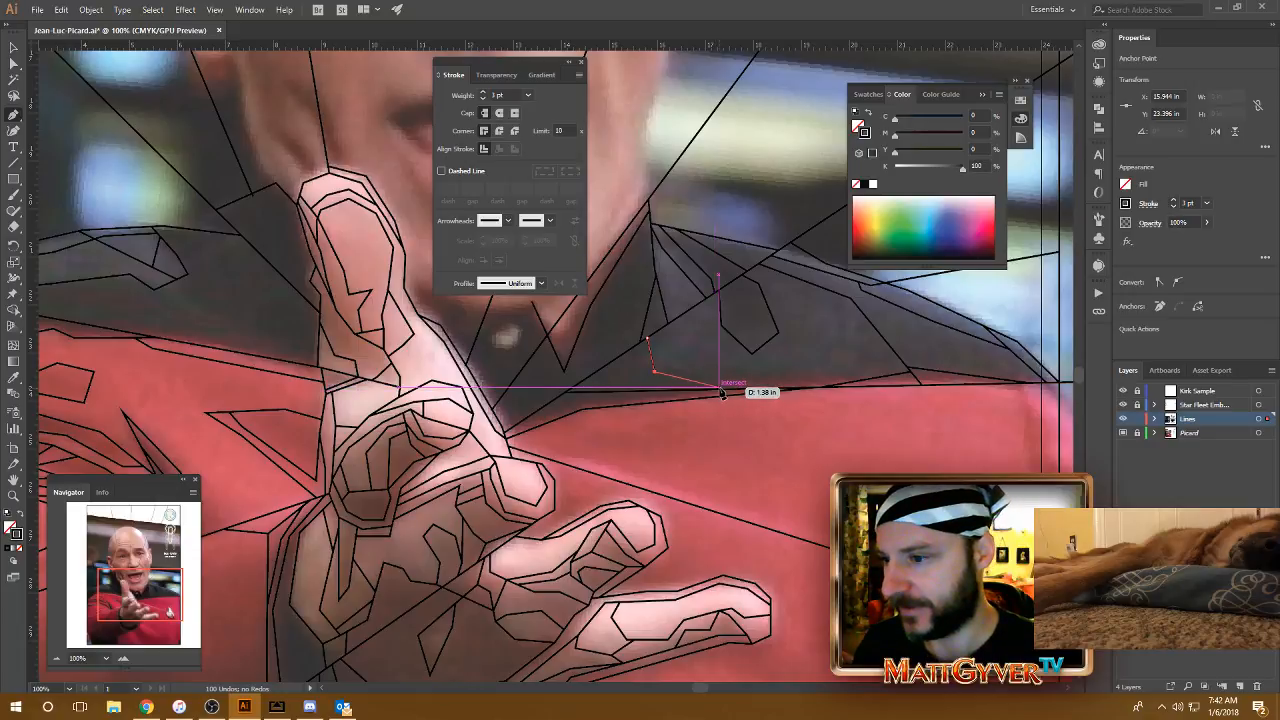
{"action": "left_click", "coordinate": [717, 390]}
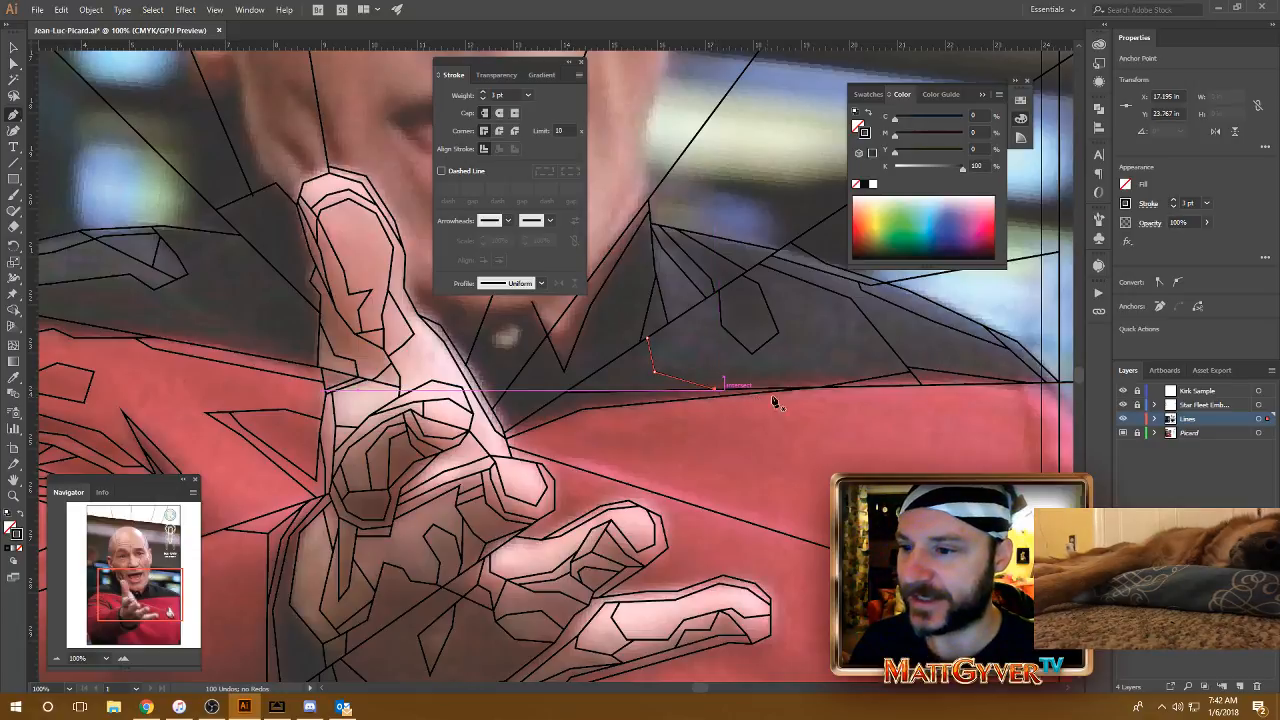
{"action": "left_click_drag", "start_coordinate": [801, 379], "coordinate": [726, 358]}
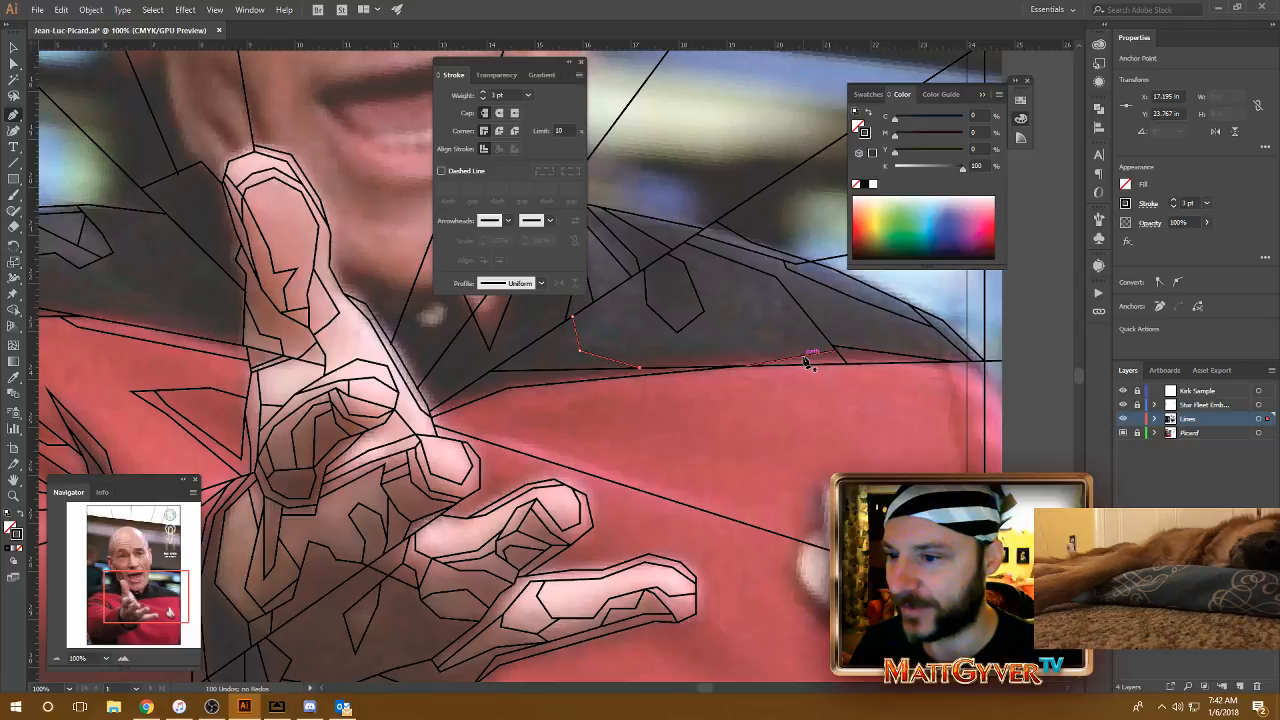
{"action": "left_click_drag", "start_coordinate": [806, 358], "coordinate": [617, 366]}
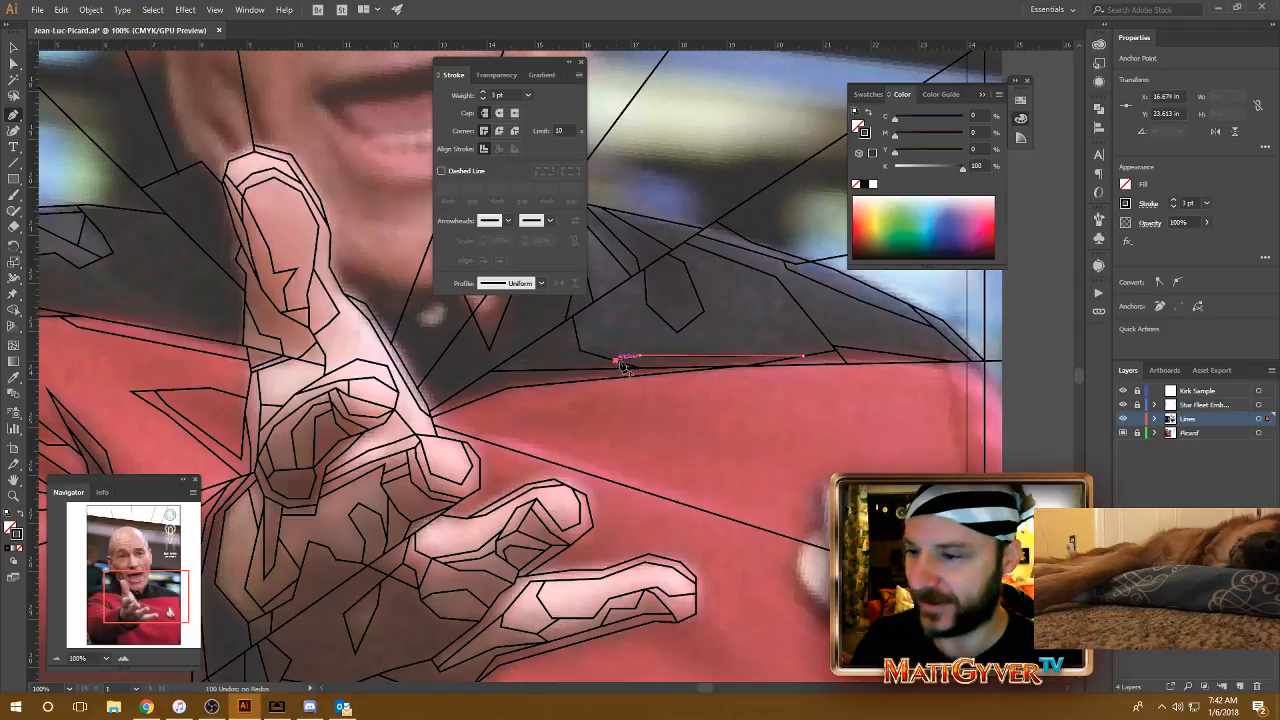
{"action": "left_click_drag", "start_coordinate": [702, 364], "coordinate": [736, 354]}
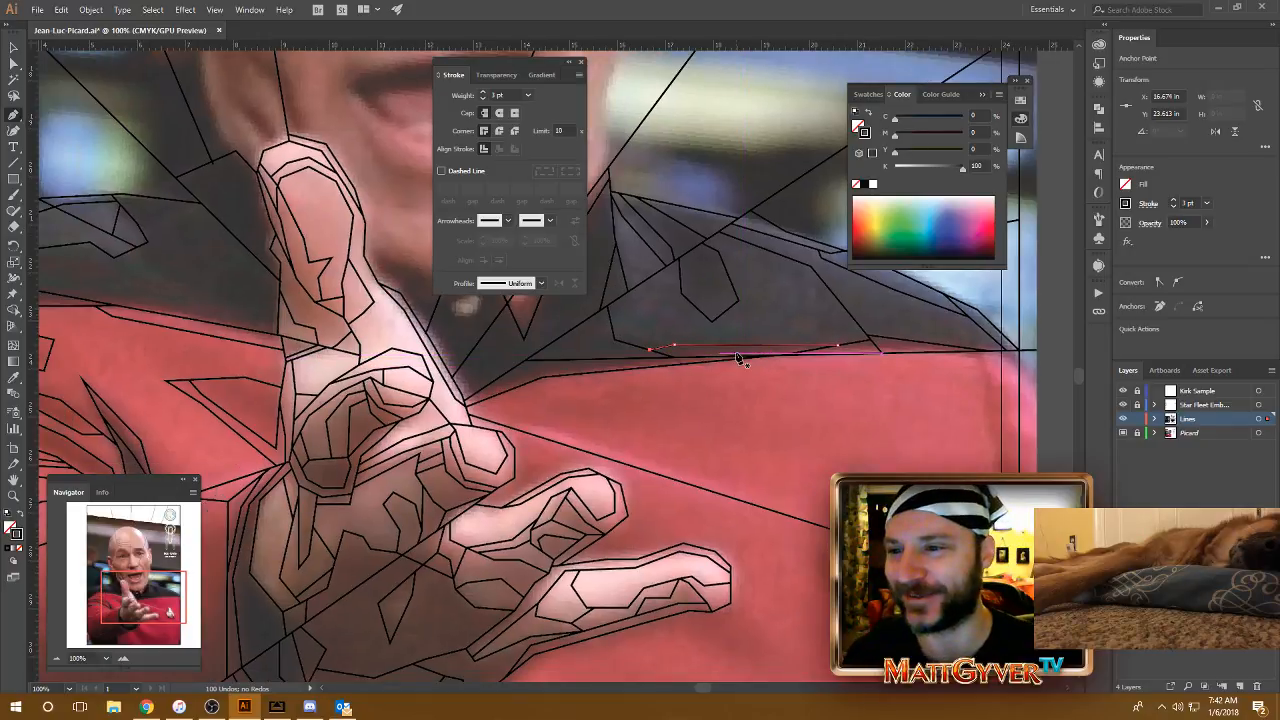
{"action": "left_click_drag", "start_coordinate": [782, 329], "coordinate": [732, 363]}
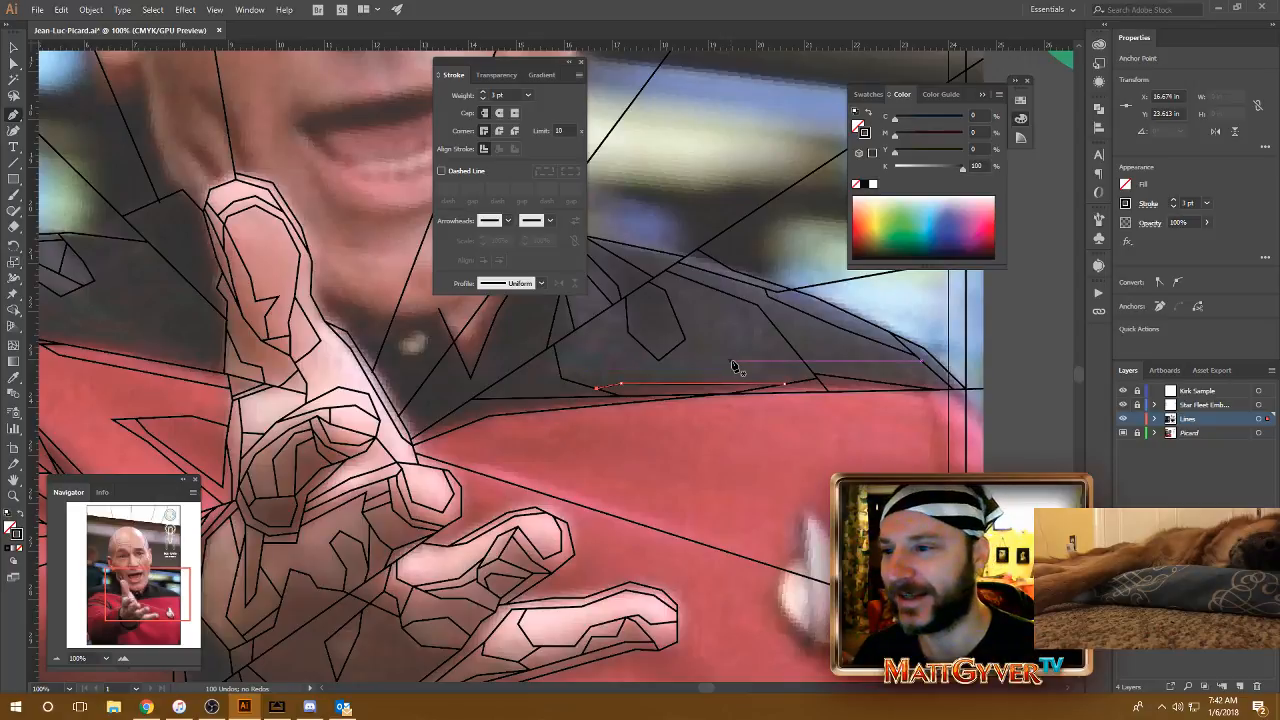
{"action": "left_click_drag", "start_coordinate": [808, 404], "coordinate": [661, 267]}
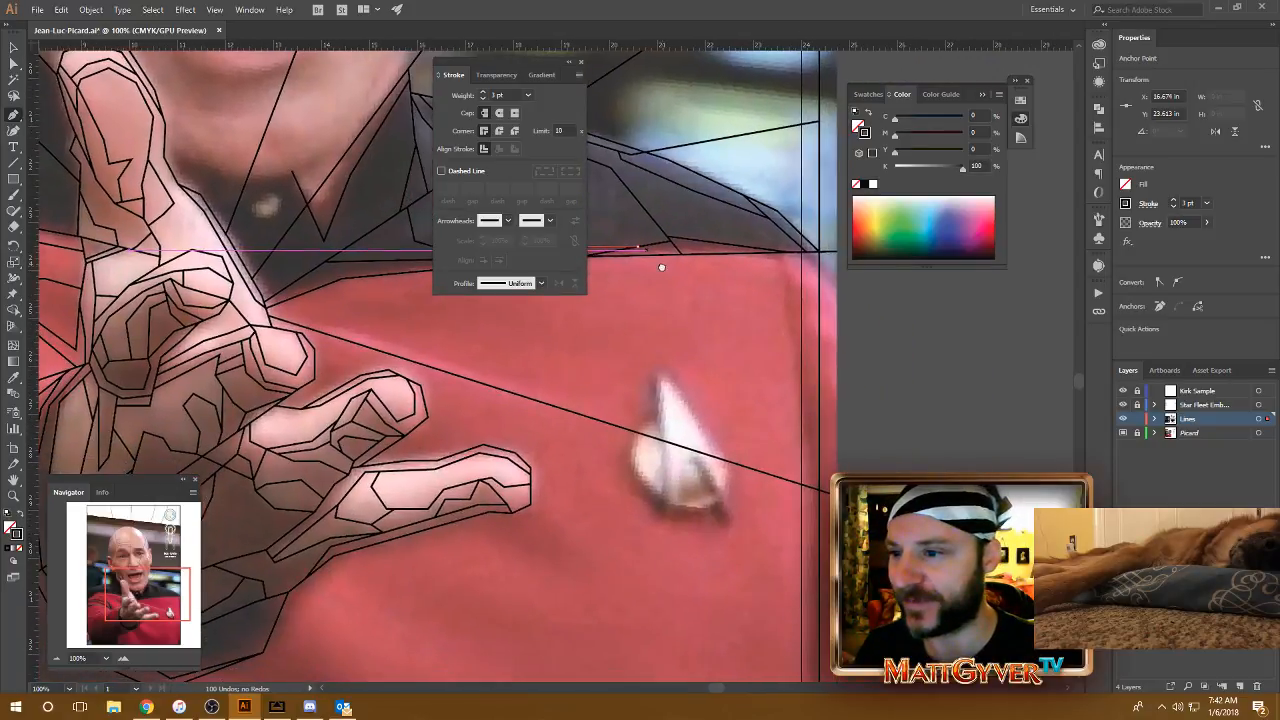